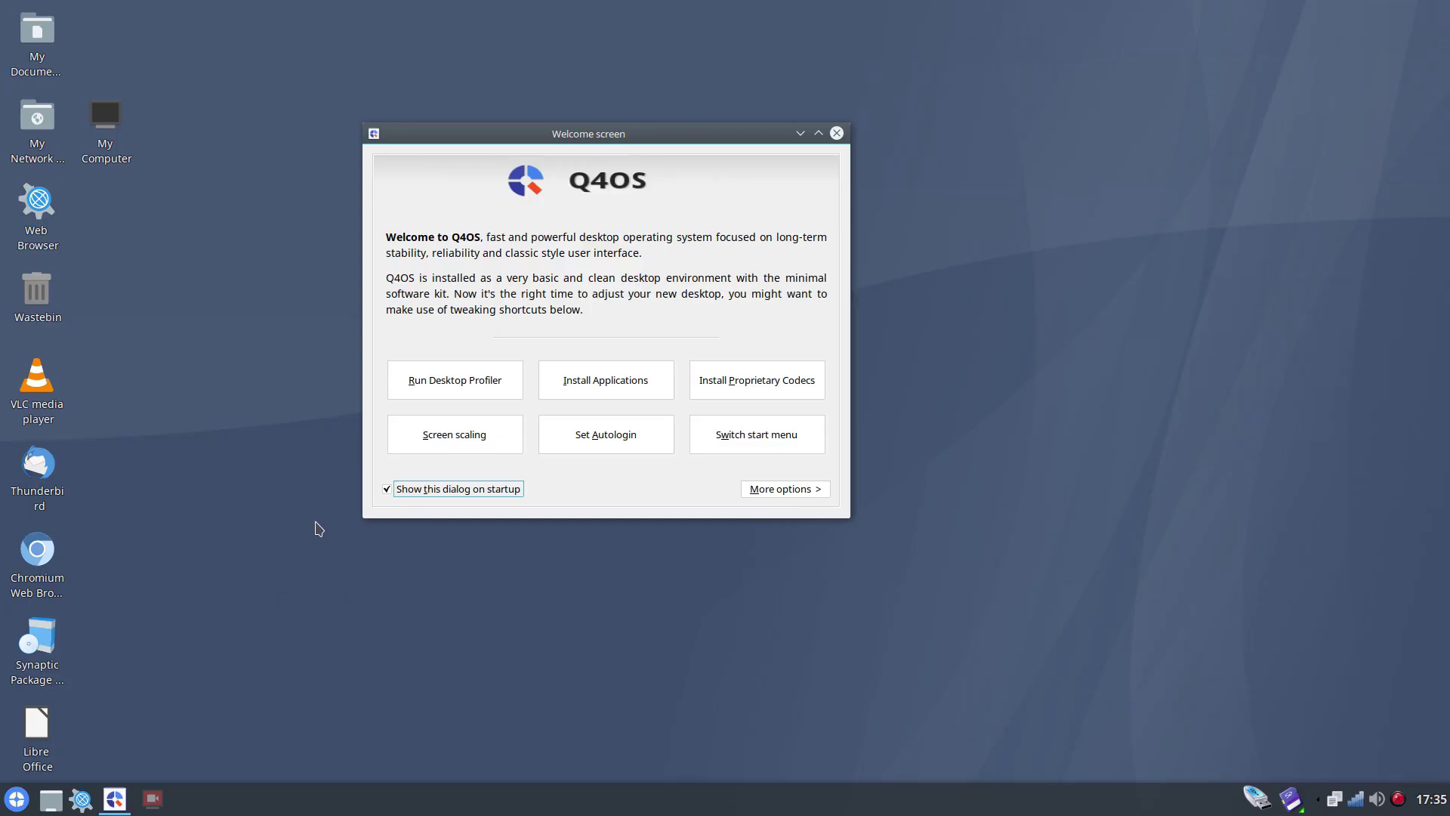
Step: Move the Welcome screen aside, select My Computer, My Network and My Documents, then launch Chromium
left_click_drag(640, 134, 732, 184)
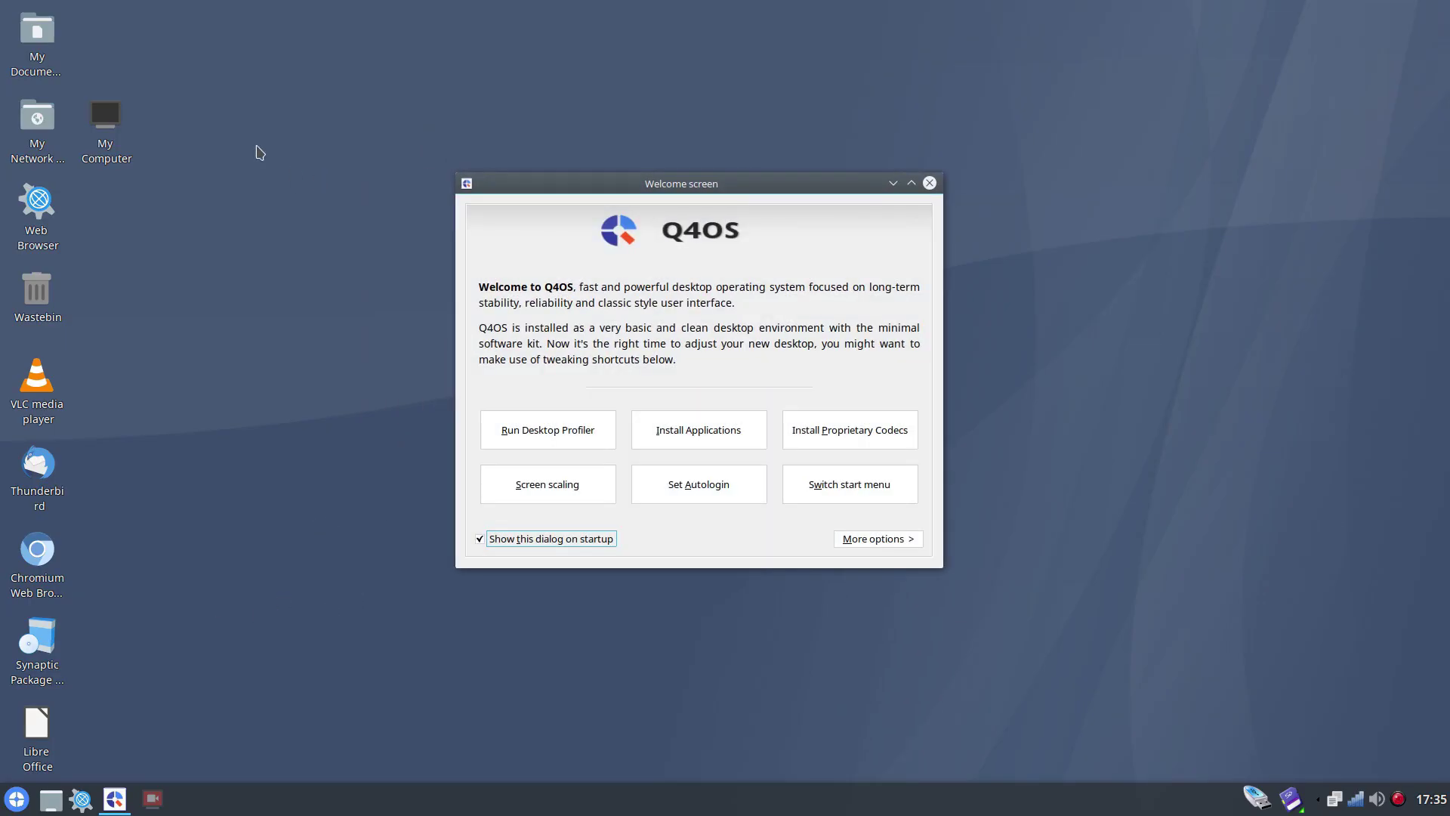
left_click(104, 143)
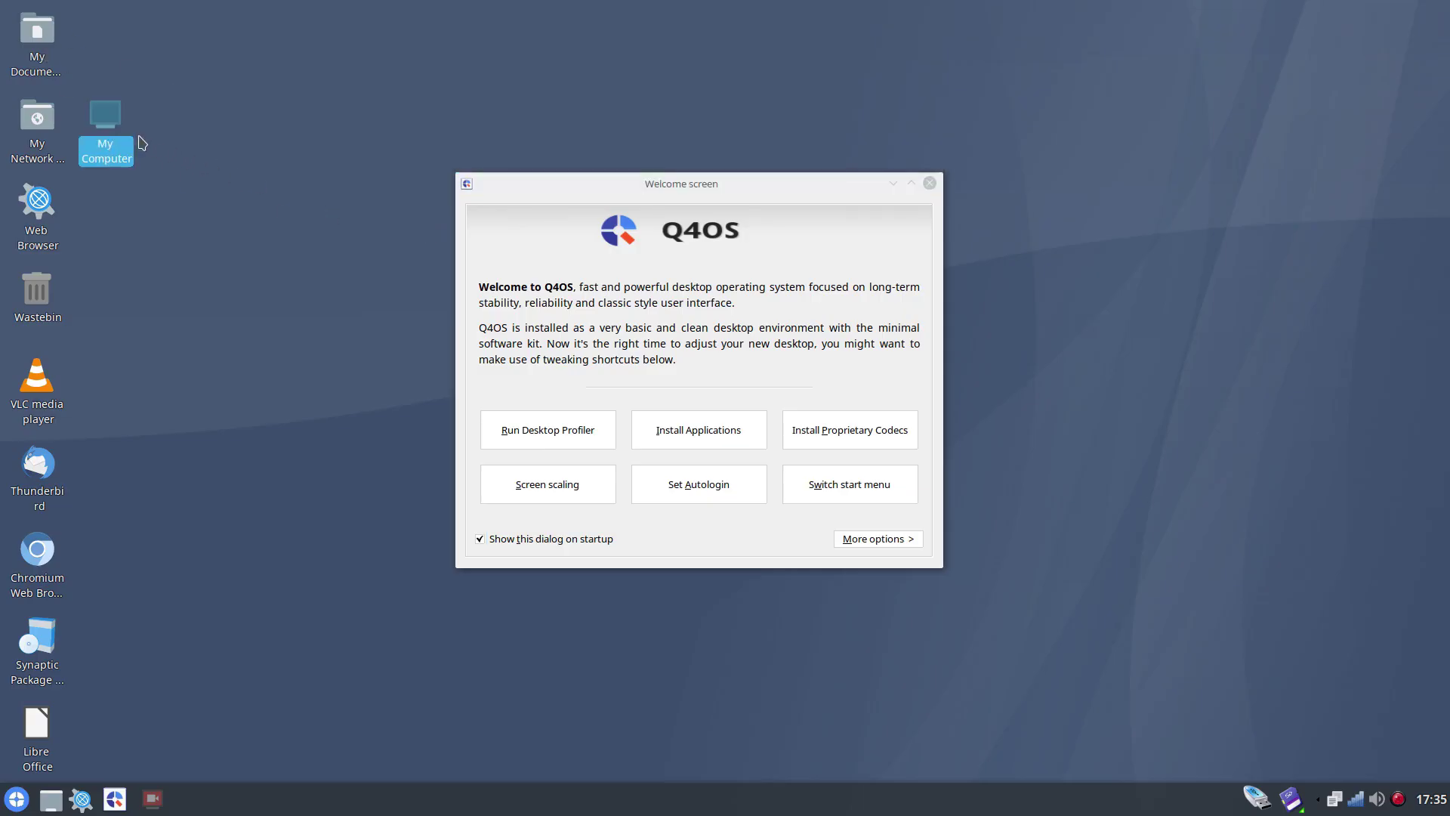
left_click(37, 132)
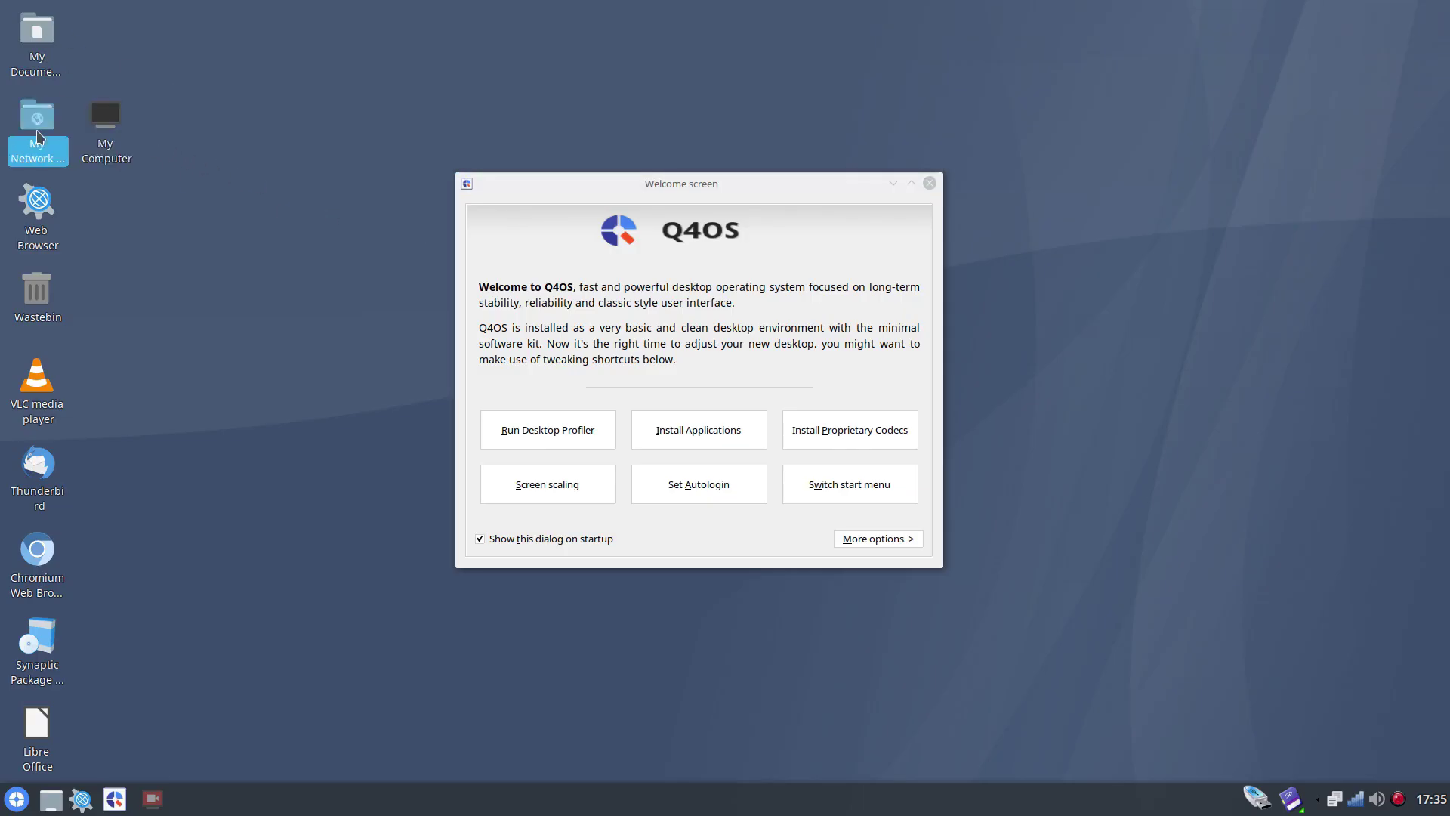
left_click(27, 46)
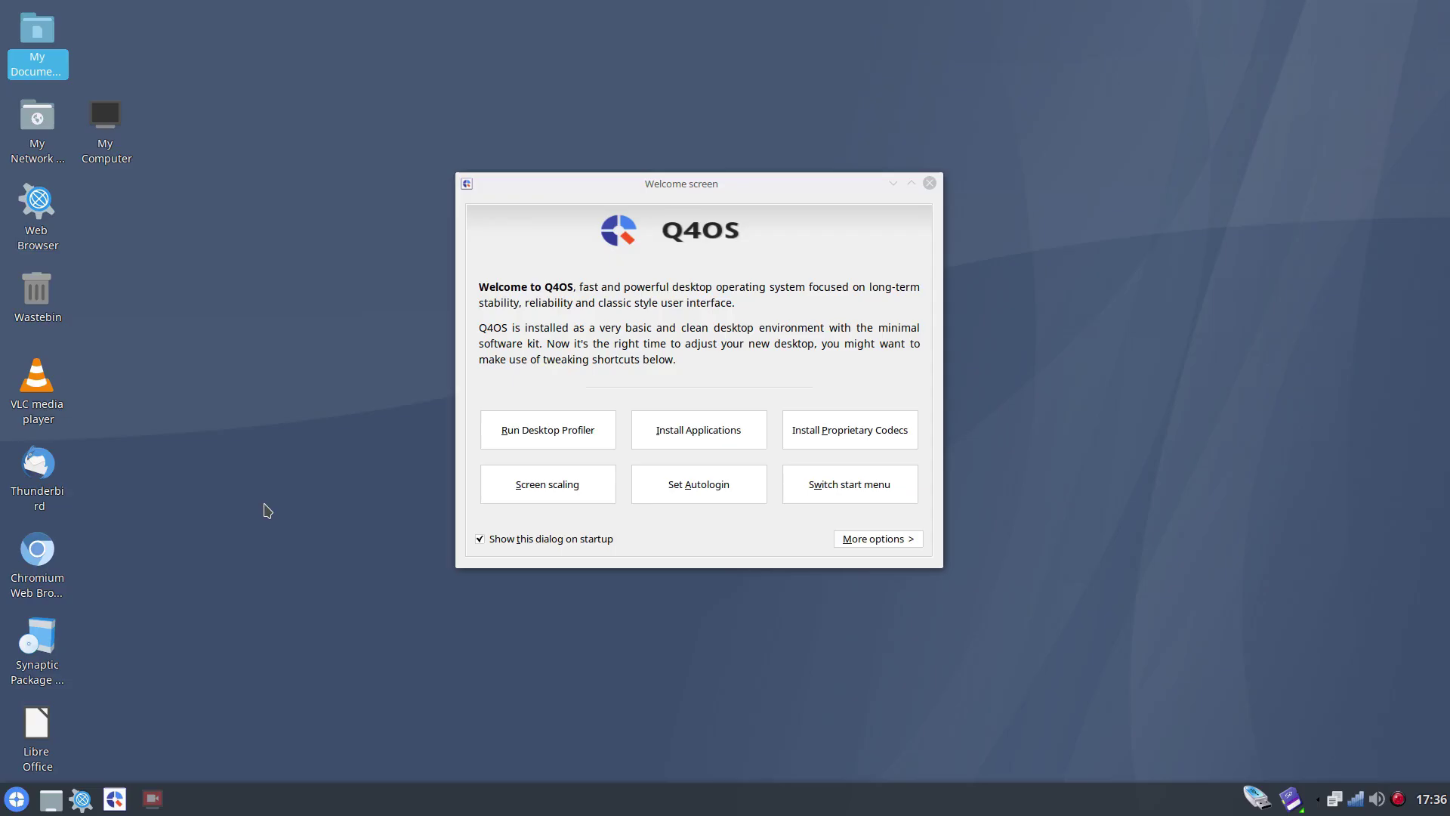
double_click(38, 563)
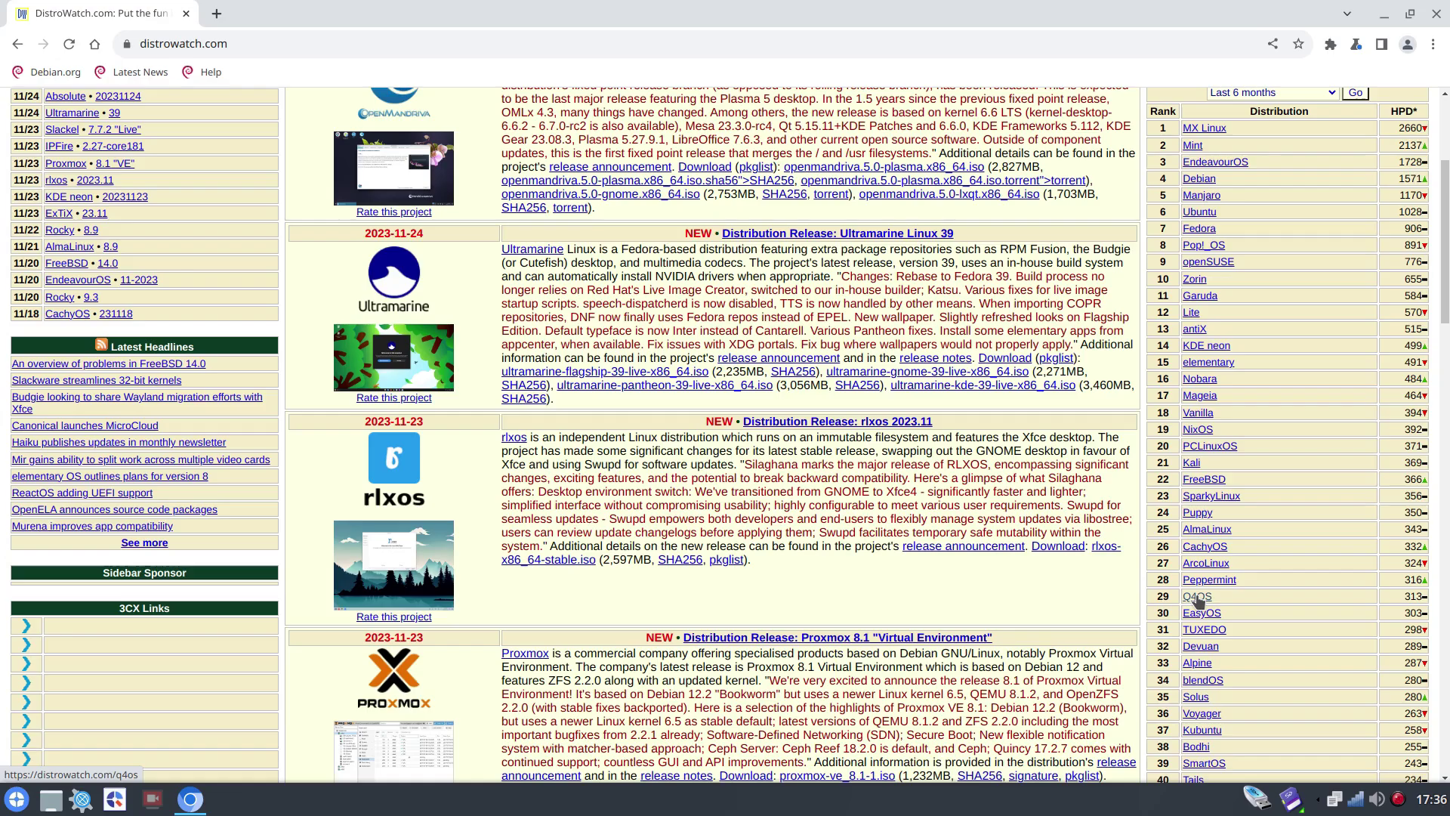
Step: Open q4os.org in a new tab, scroll through the homepage, then close Chromium
left_click(223, 16)
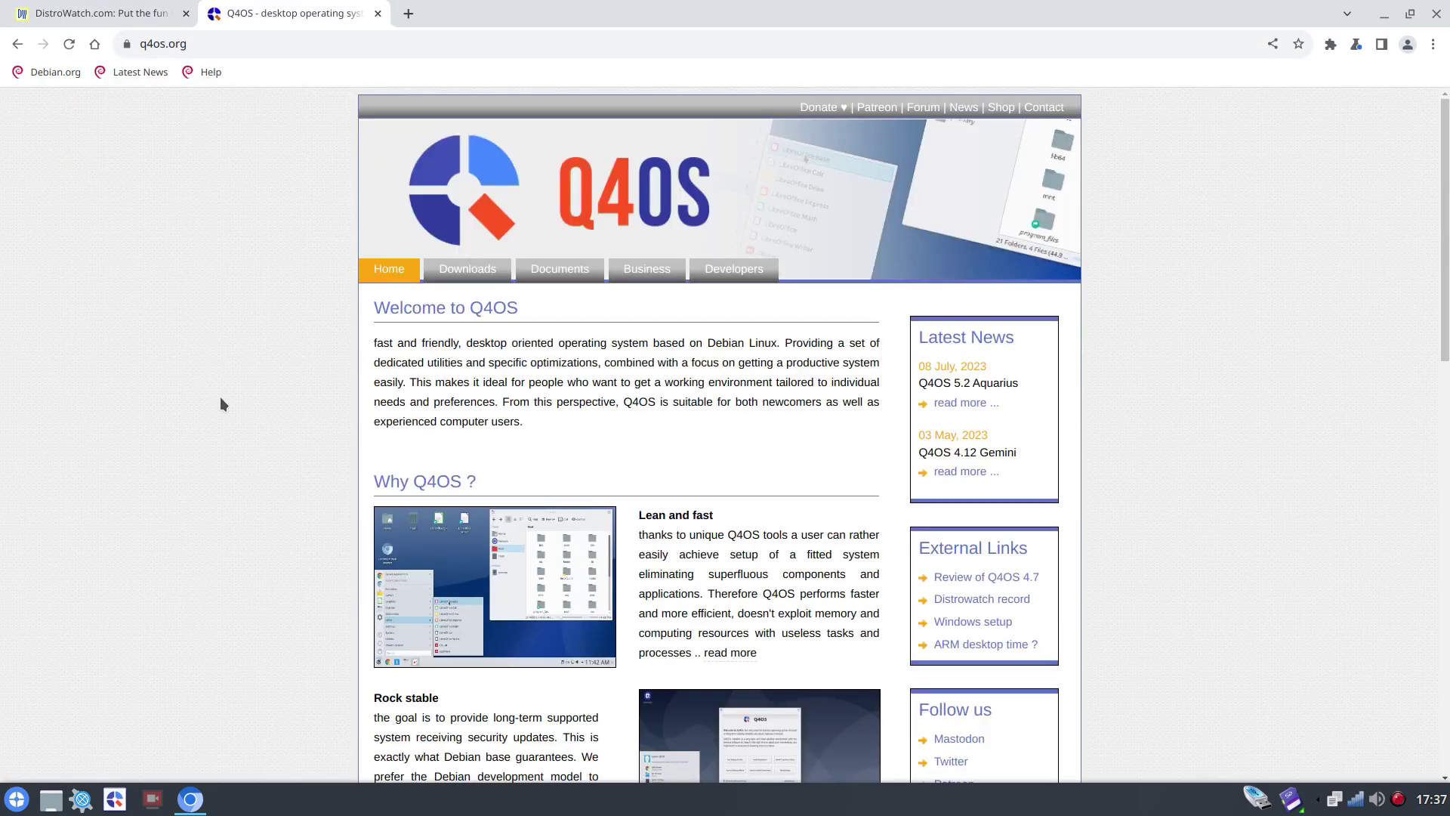
scroll(220, 400, "down", 2)
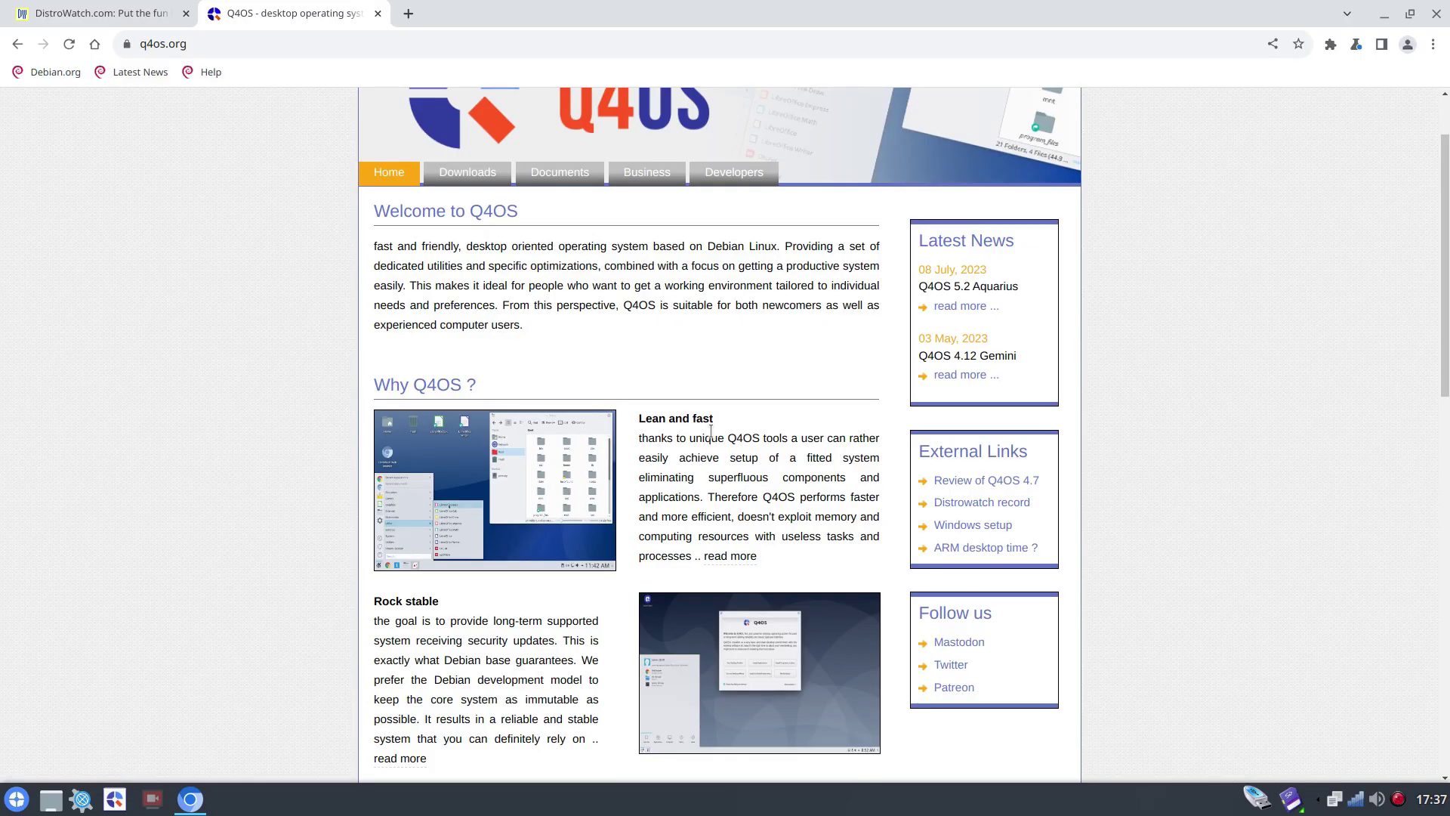
scroll(710, 432, "down", 2)
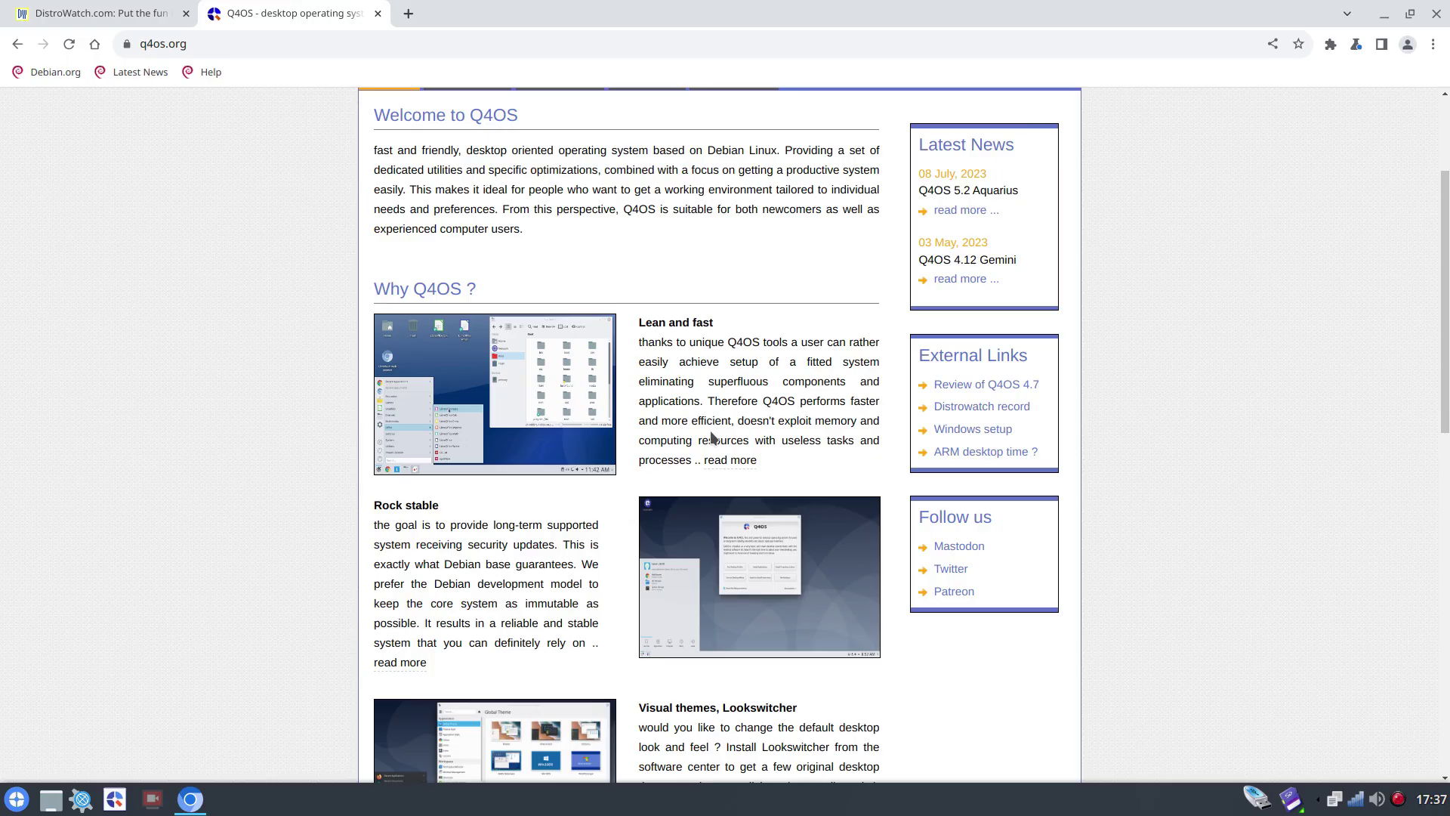
scroll(712, 437, "down", 4)
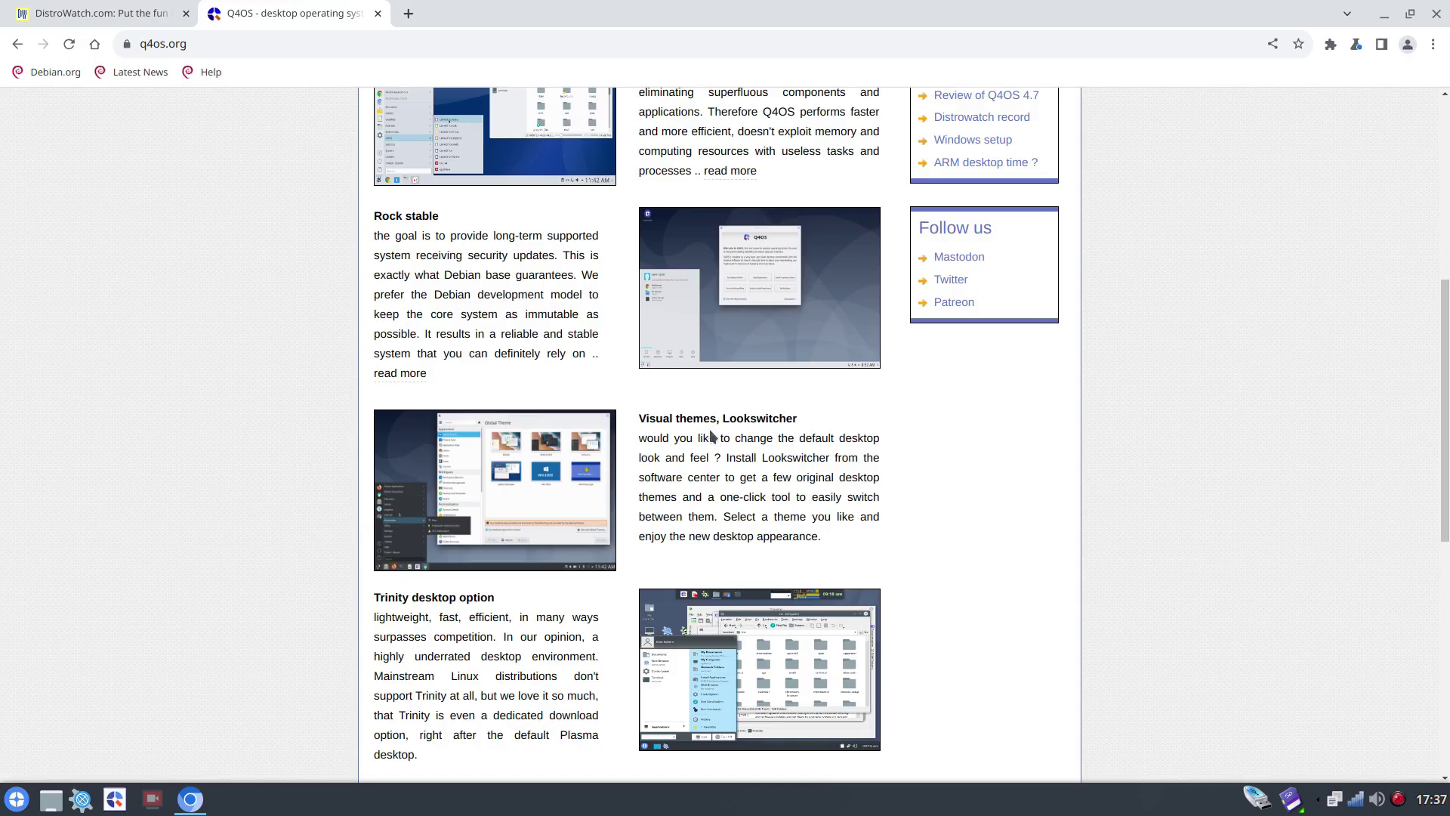
scroll(714, 495, "down", 3)
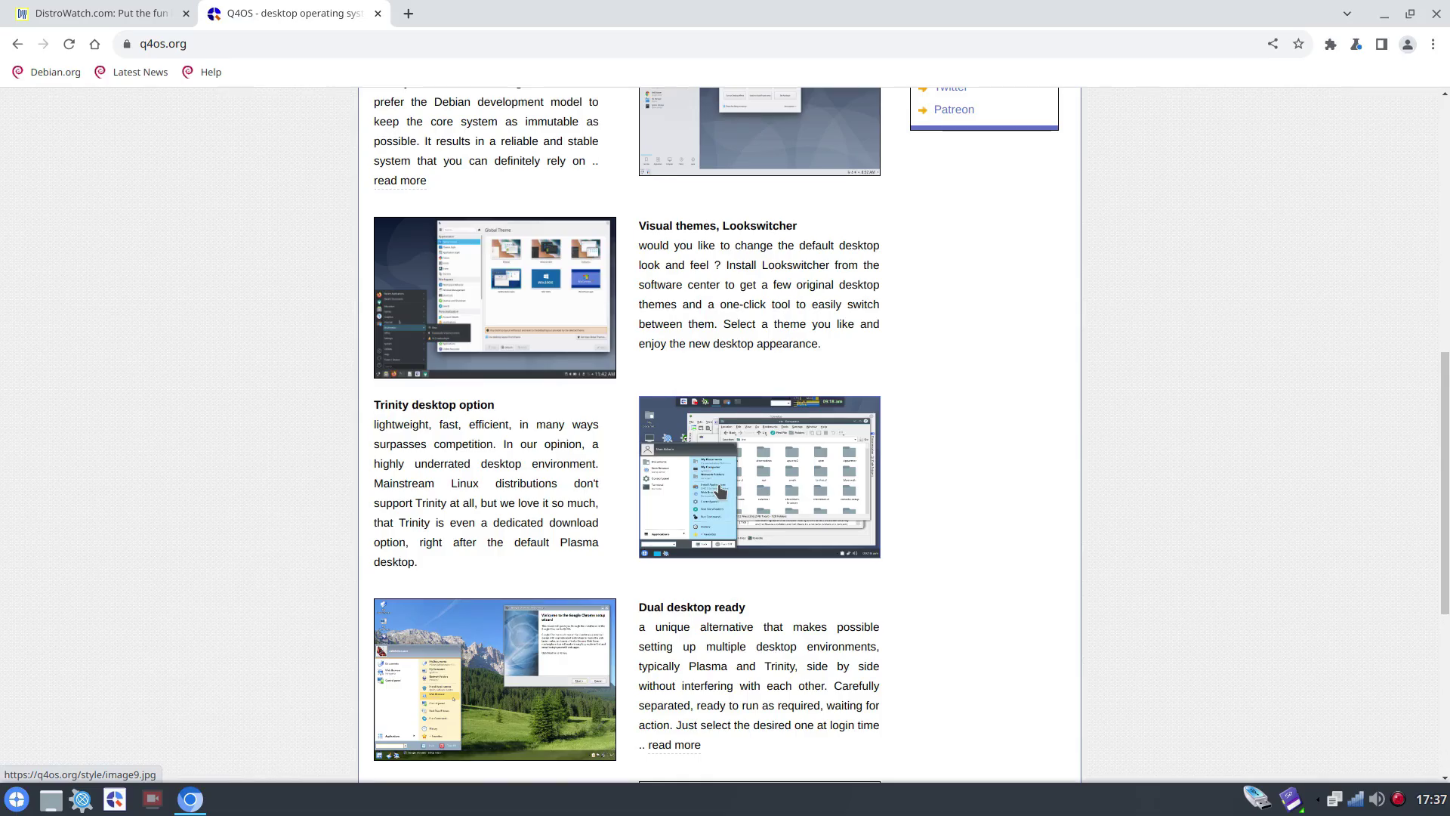
scroll(719, 491, "down", 5)
scroll(718, 491, "up", 2)
scroll(717, 492, "down", 2)
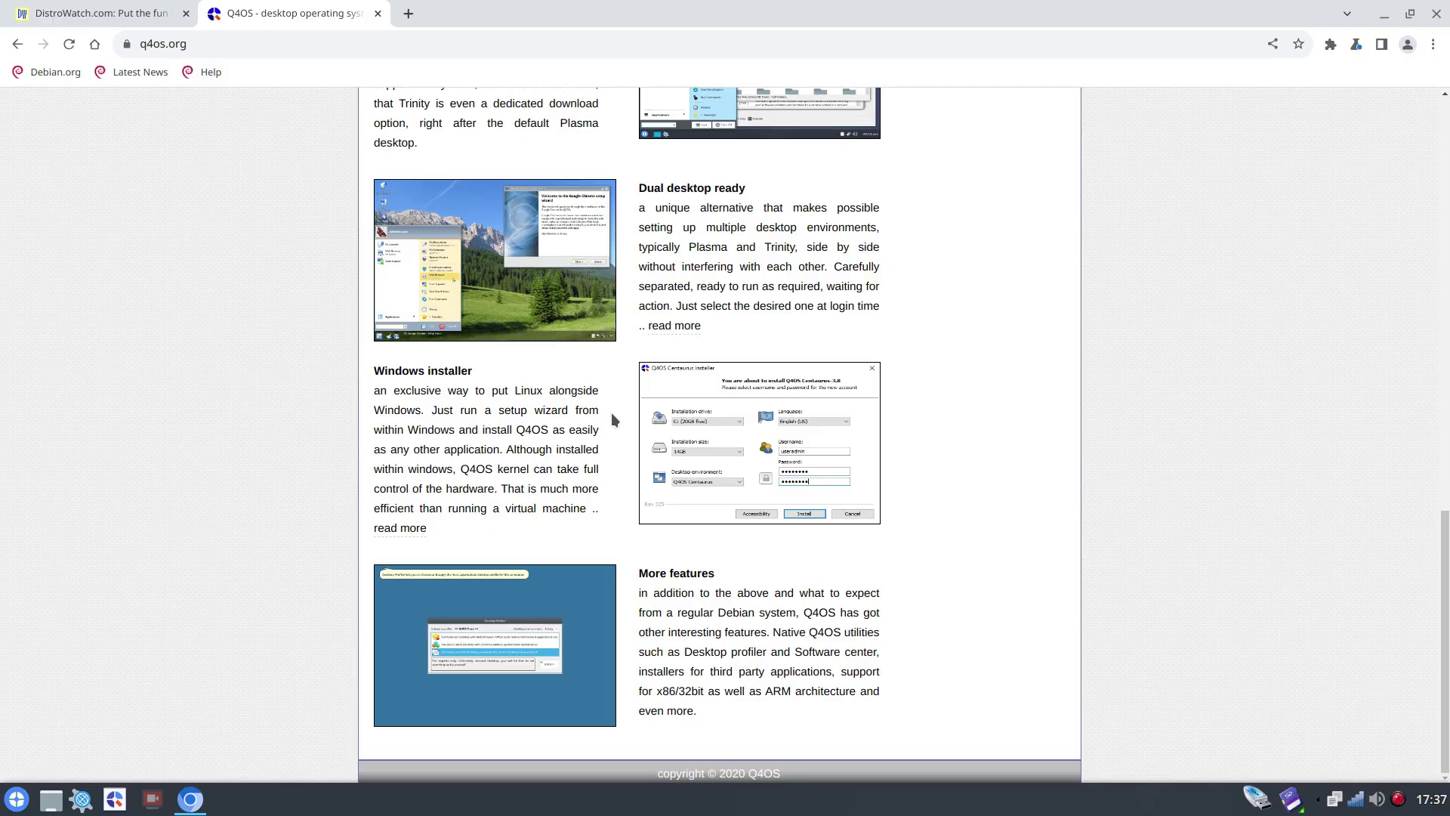
left_click(1437, 13)
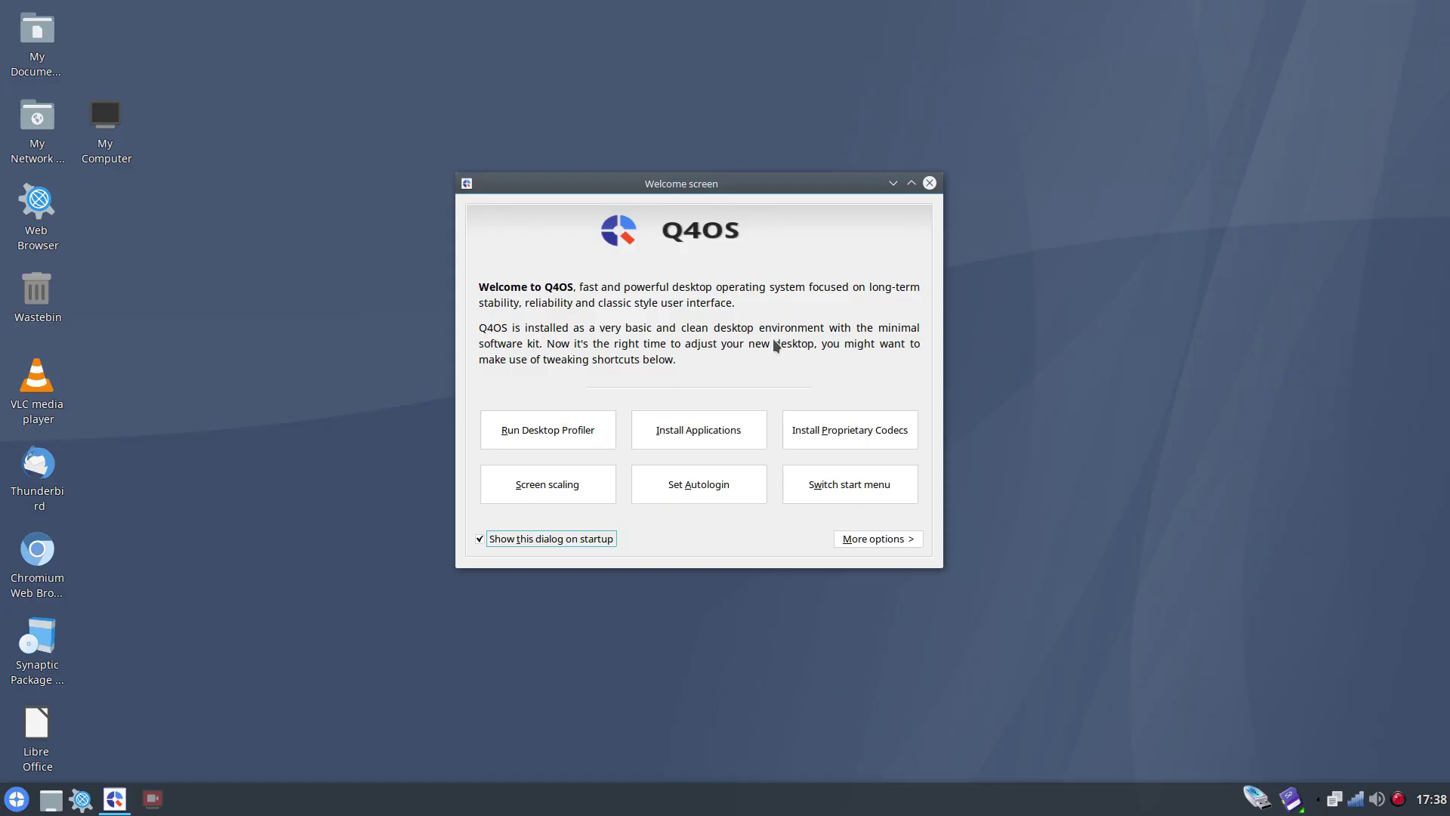
left_click(557, 431)
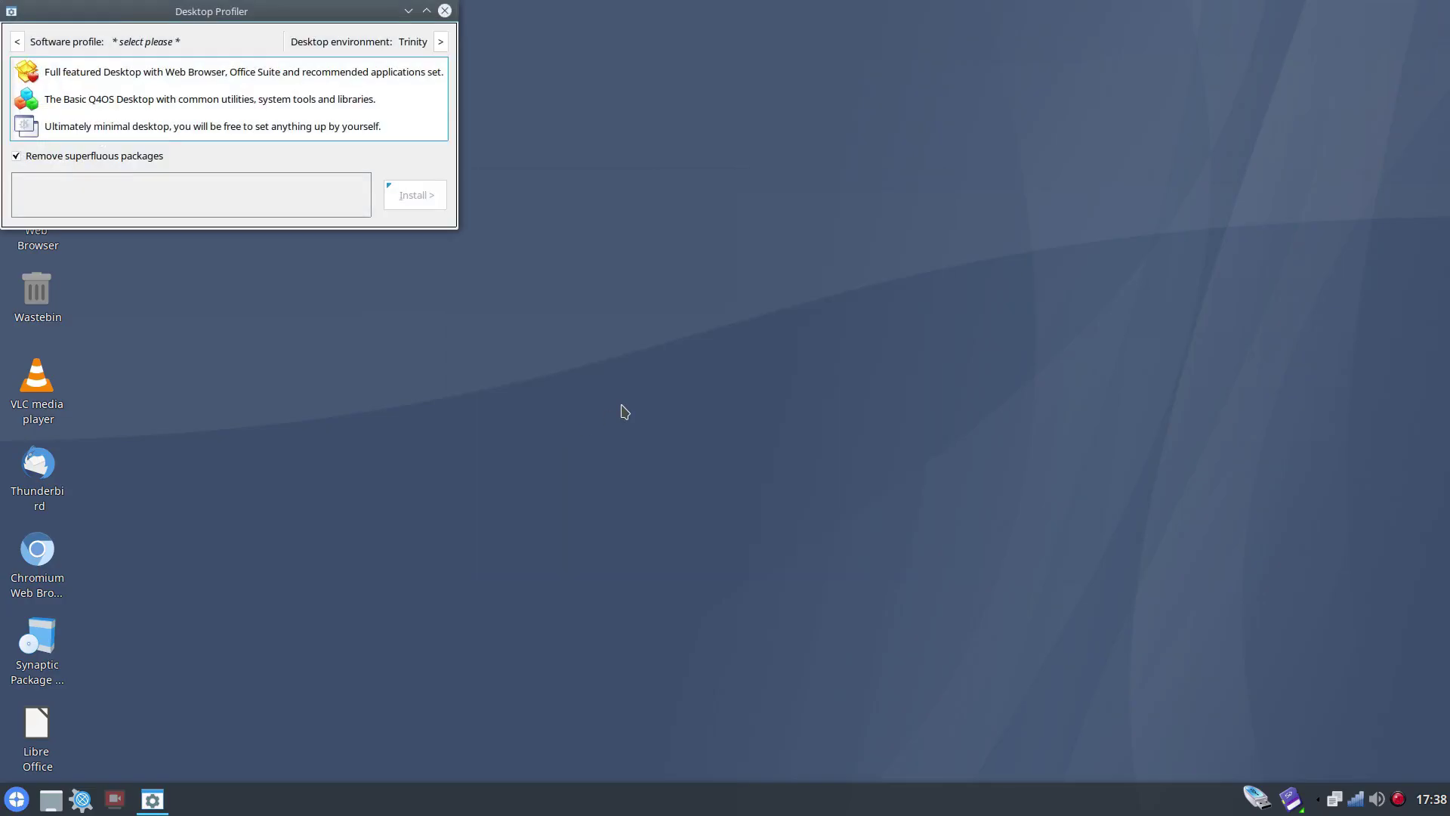
left_click_drag(227, 6, 668, 179)
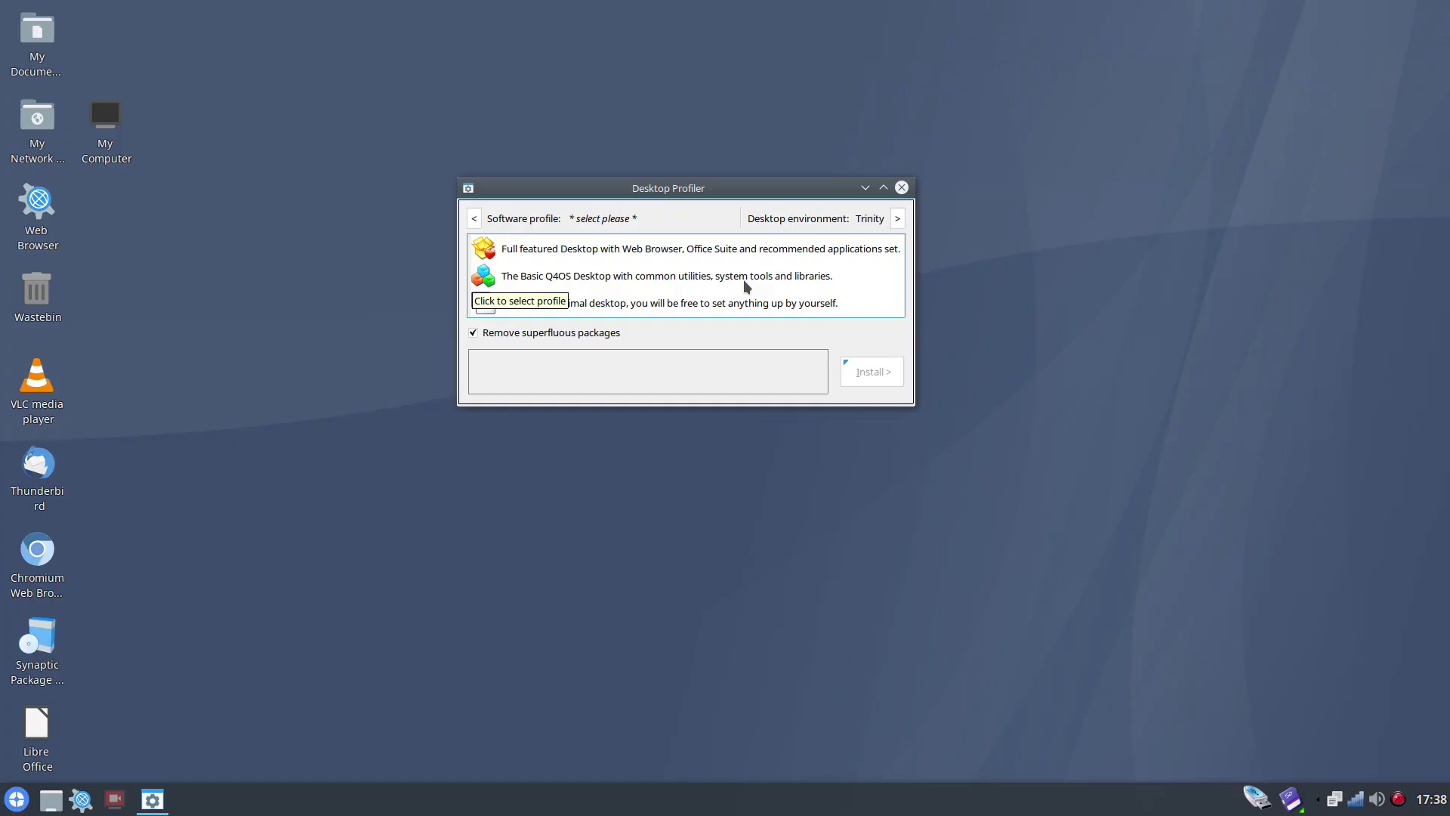
left_click(682, 301)
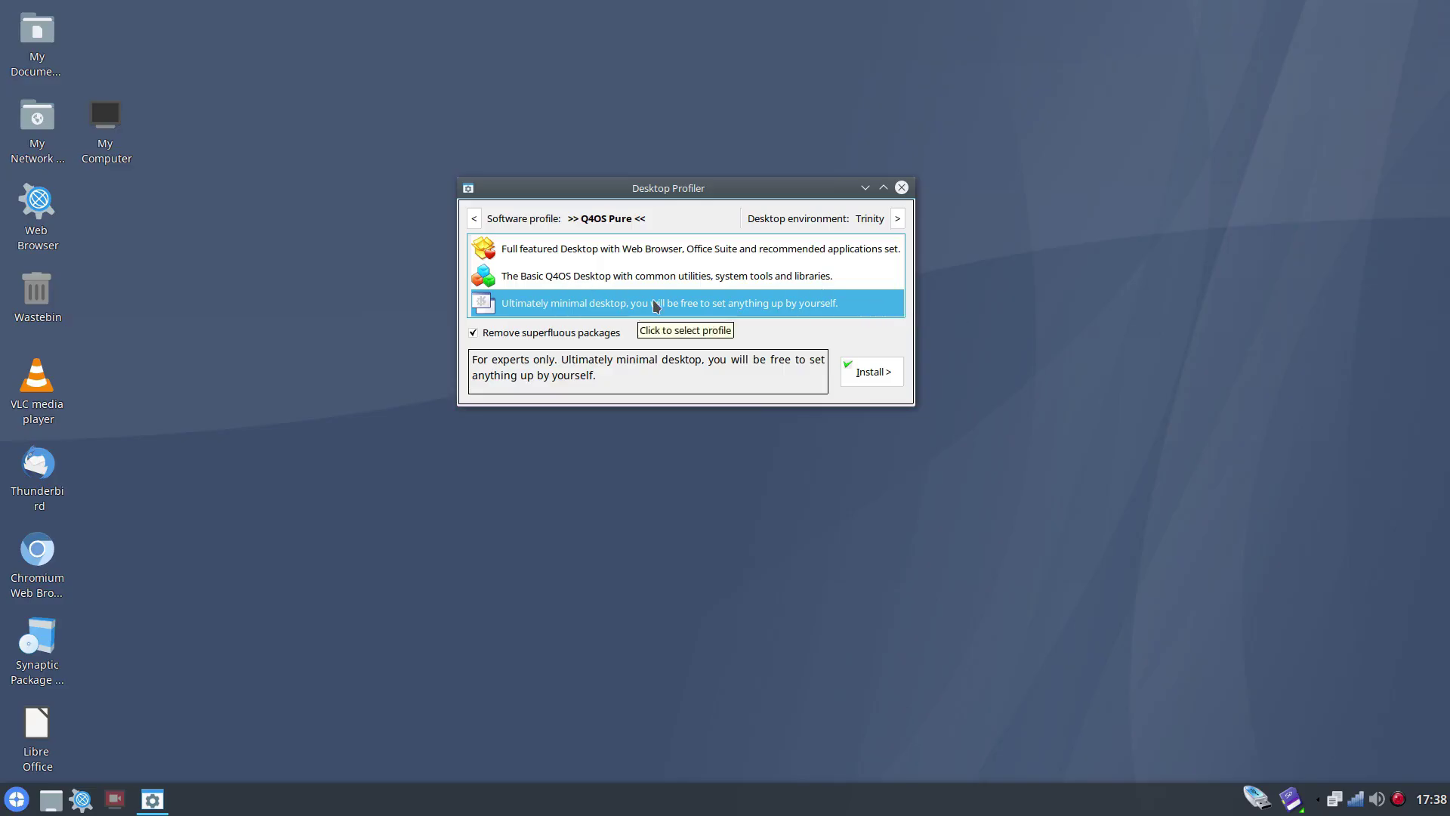
left_click(903, 222)
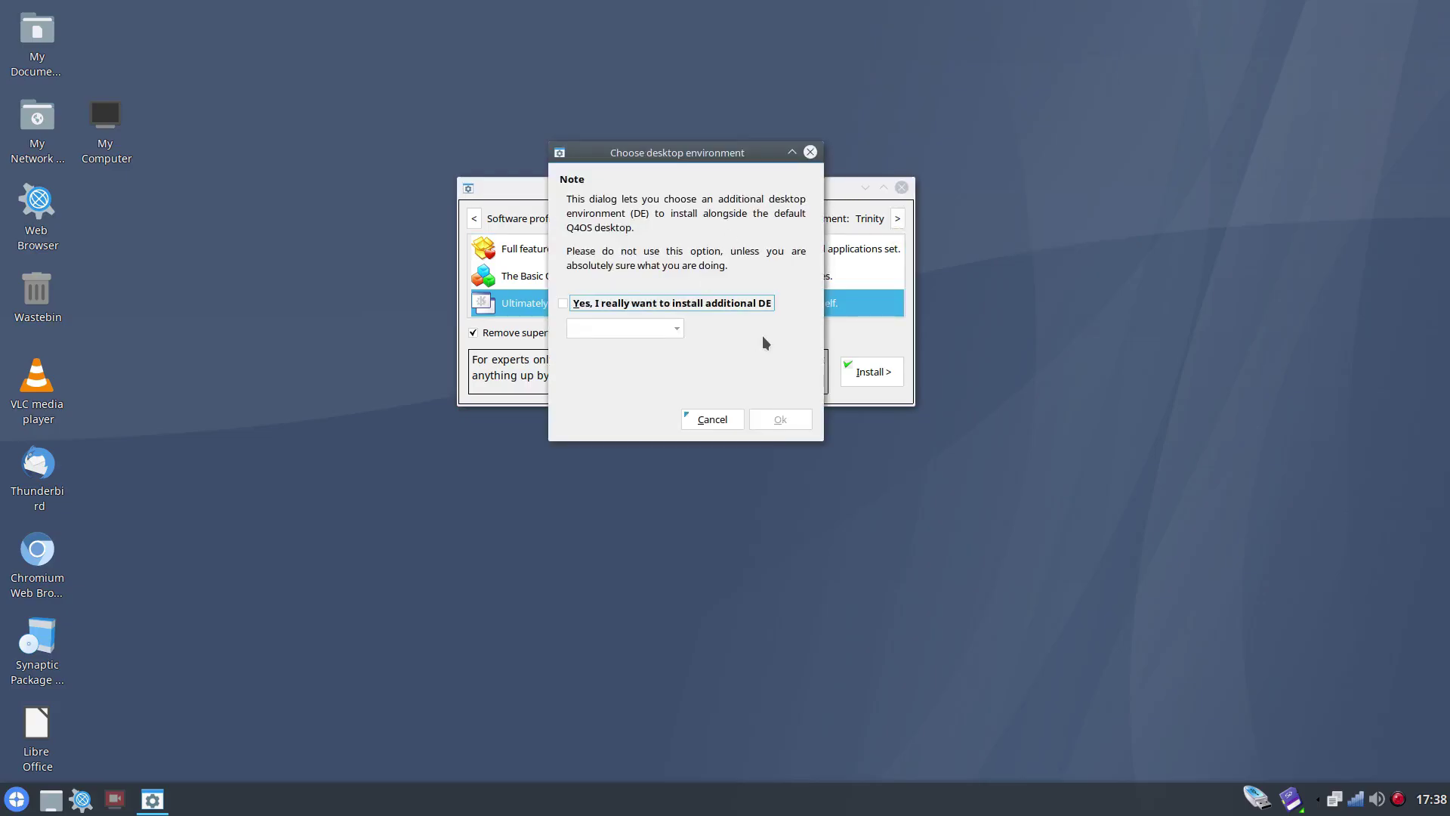
left_click(682, 304)
left_click(681, 326)
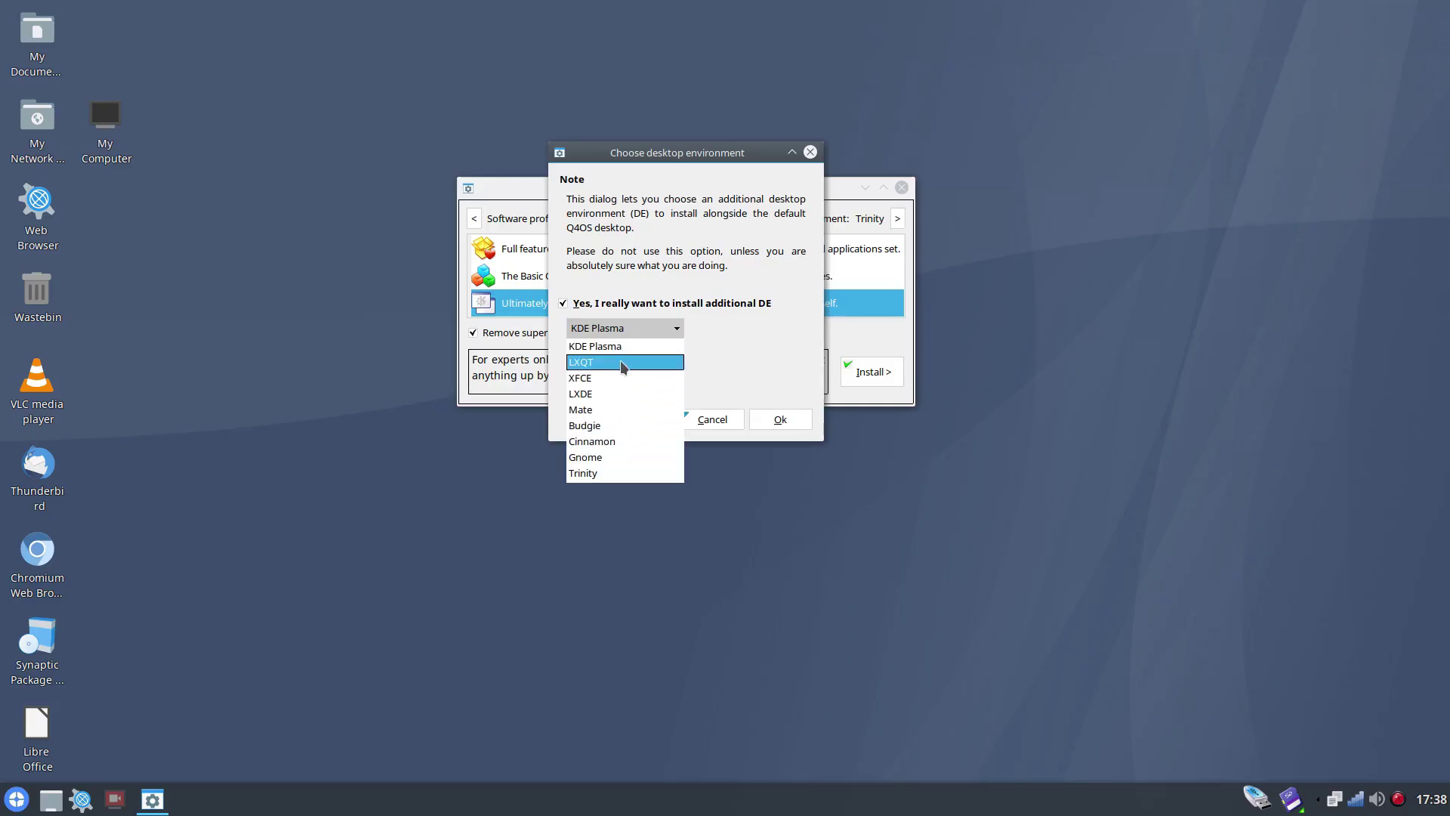
left_click(729, 420)
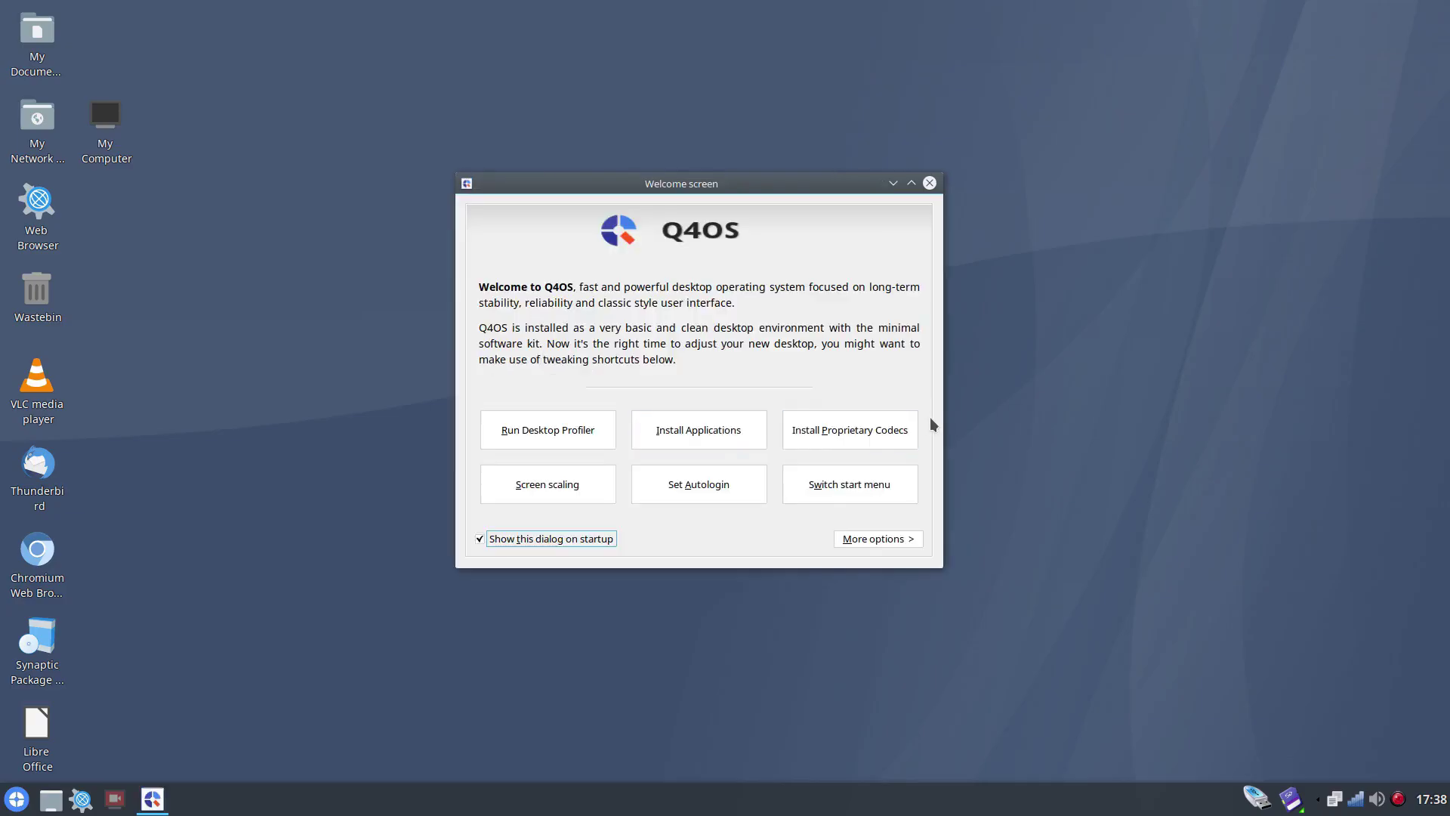
Step: Run the proprietary codecs wizard past its welcome page and start the installation
left_click(844, 429)
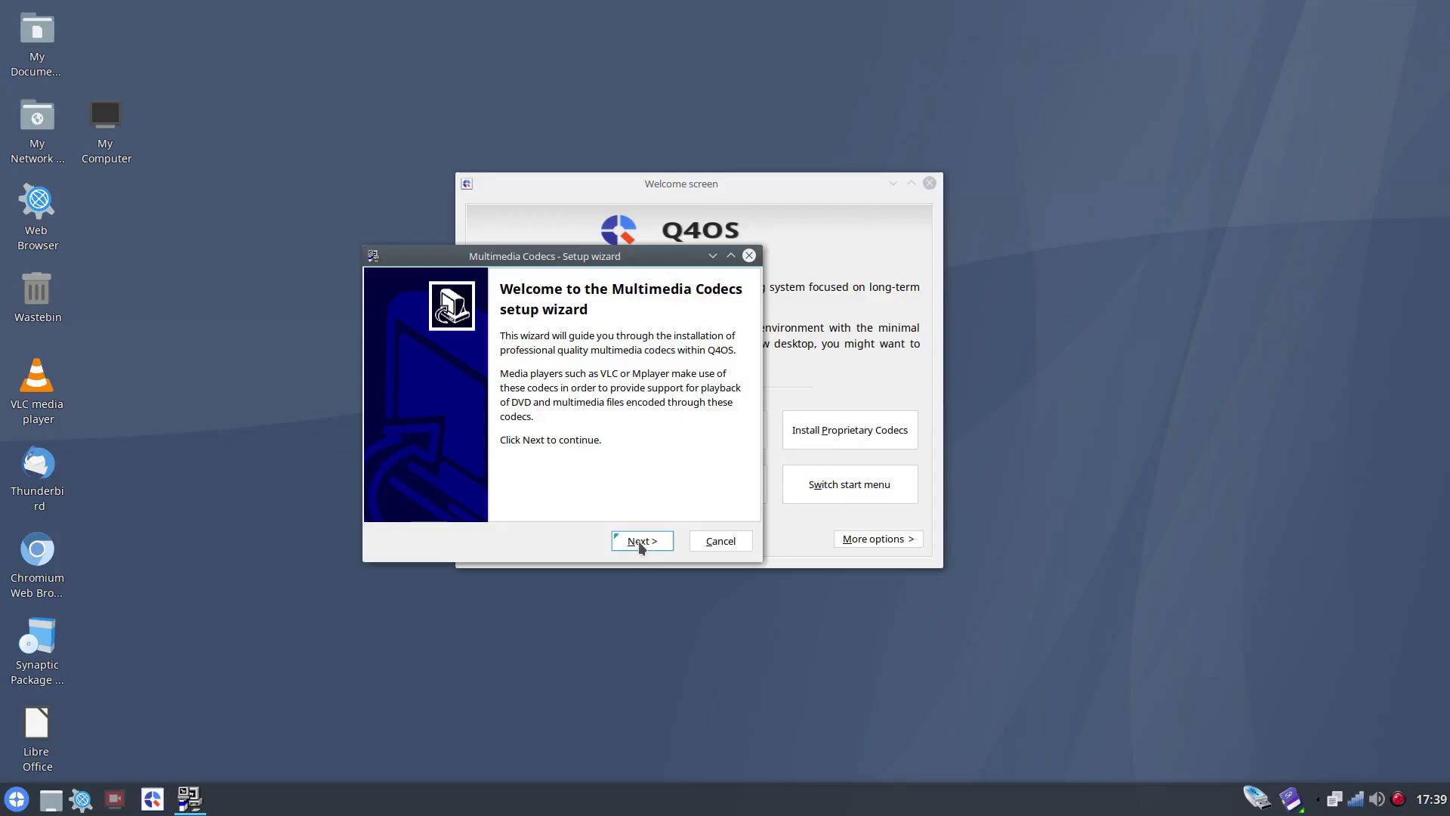
left_click_drag(523, 274, 512, 231)
left_click(648, 501)
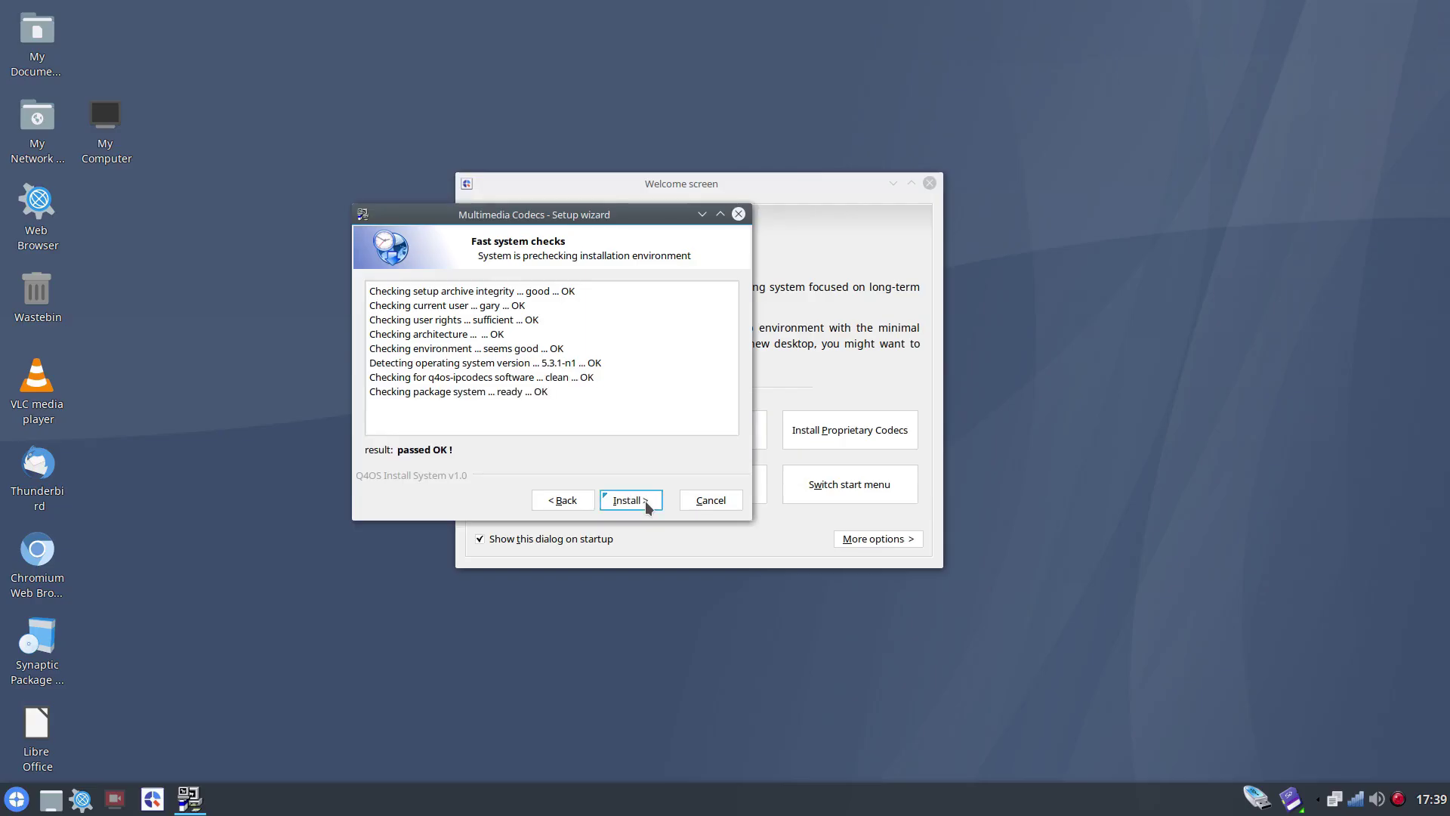
left_click(647, 504)
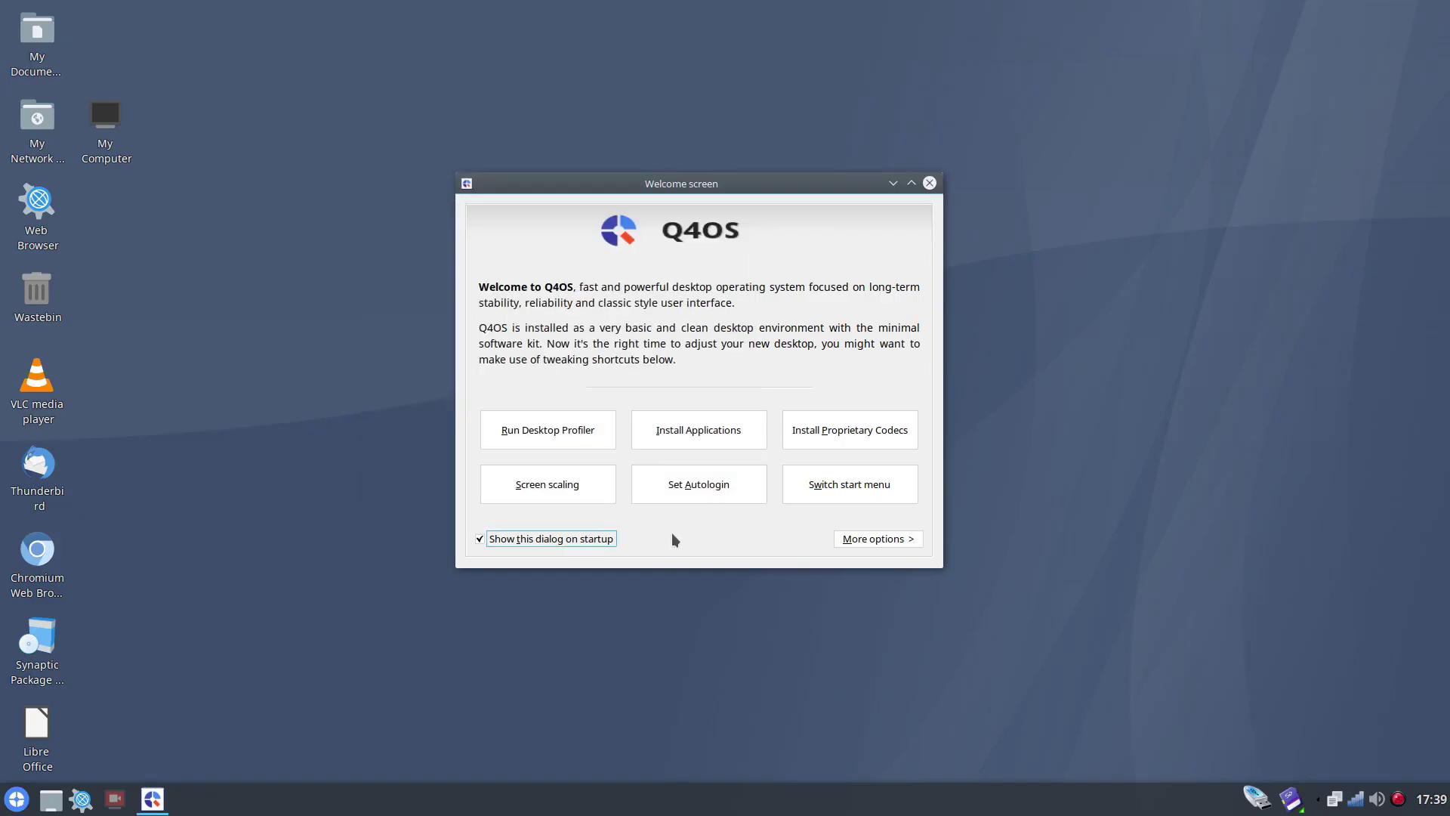
Step: Check the current start menu, then apply the Bourbon start menu style
left_click(863, 489)
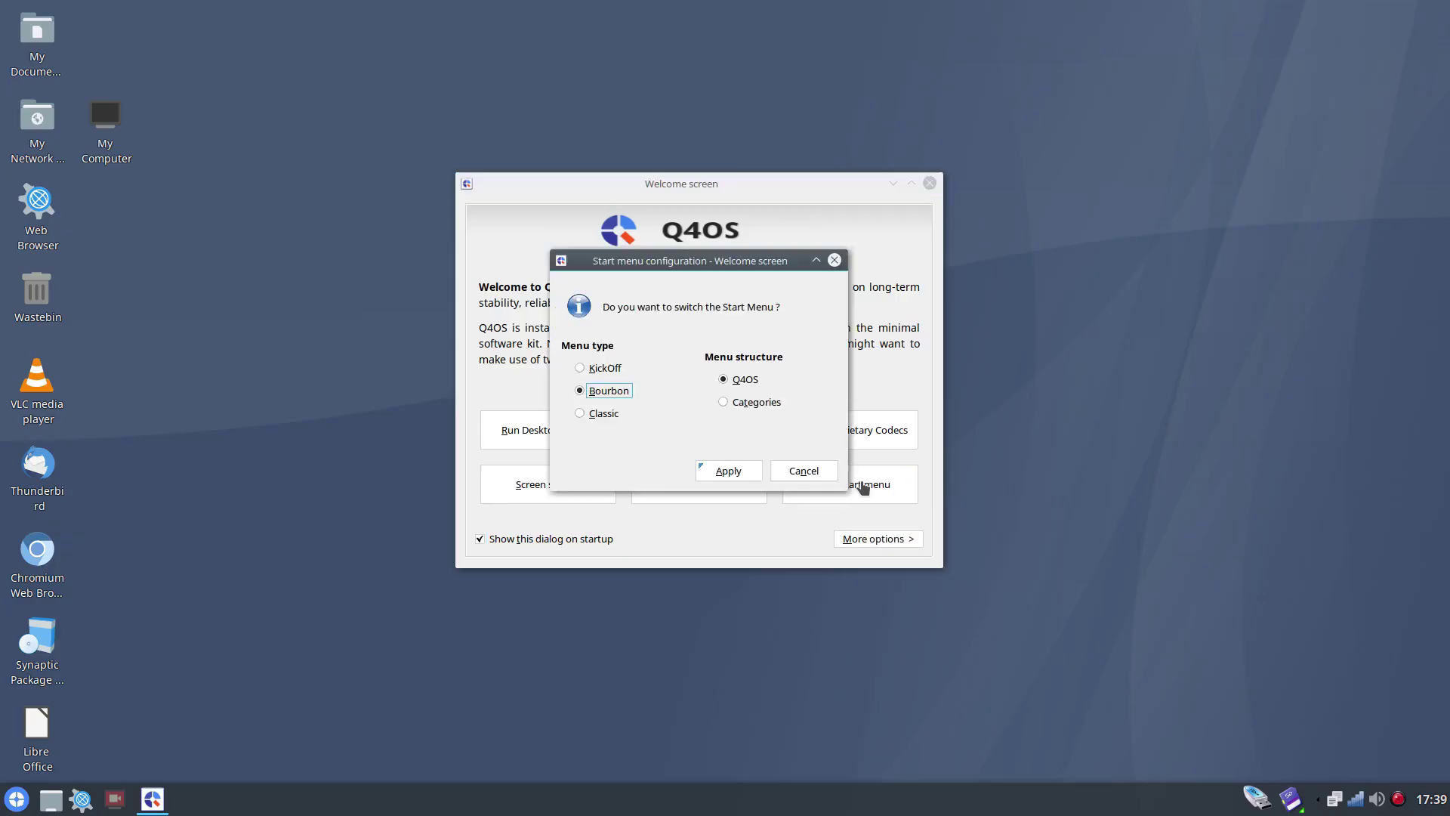
left_click(17, 801)
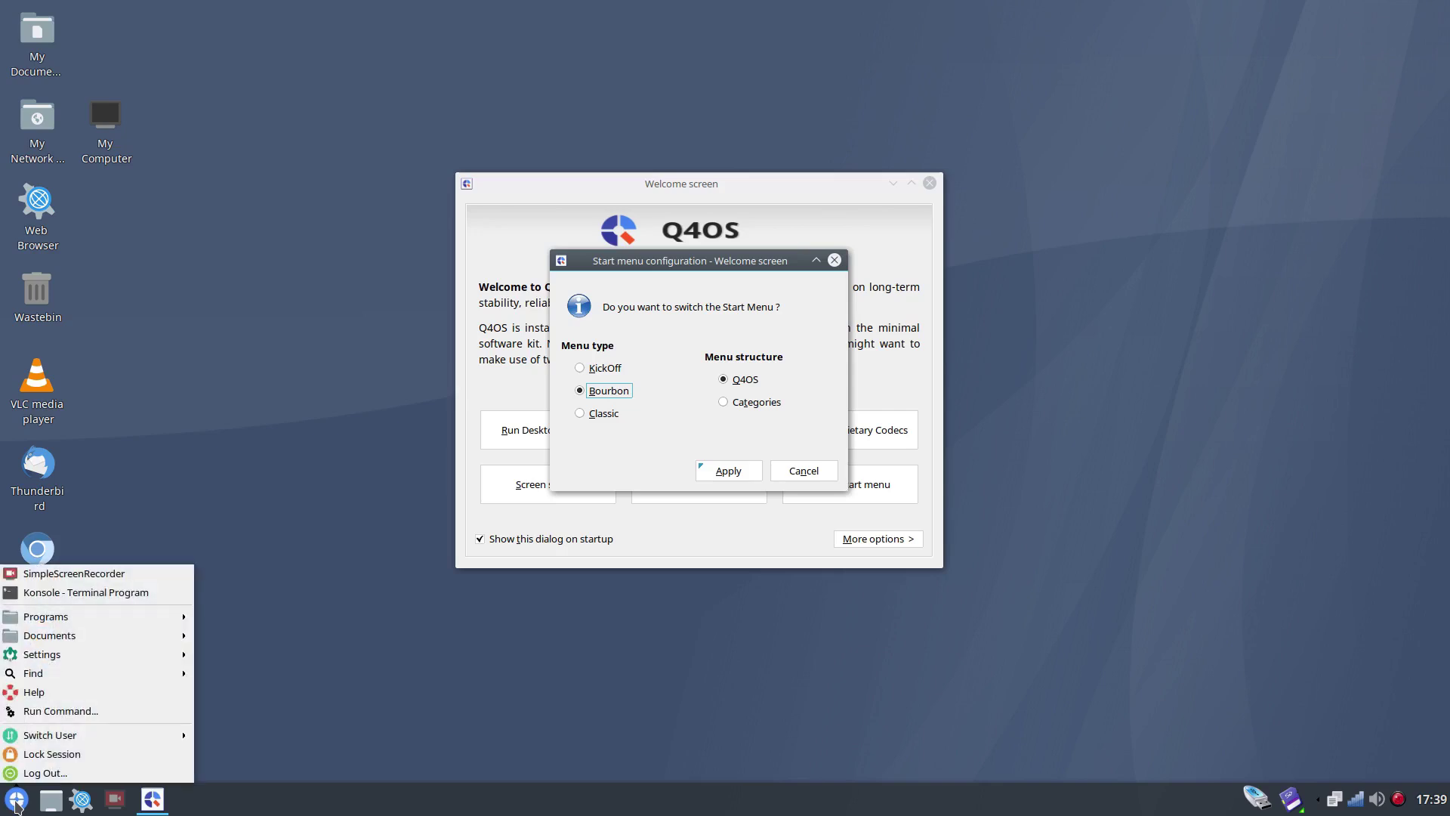
left_click(659, 438)
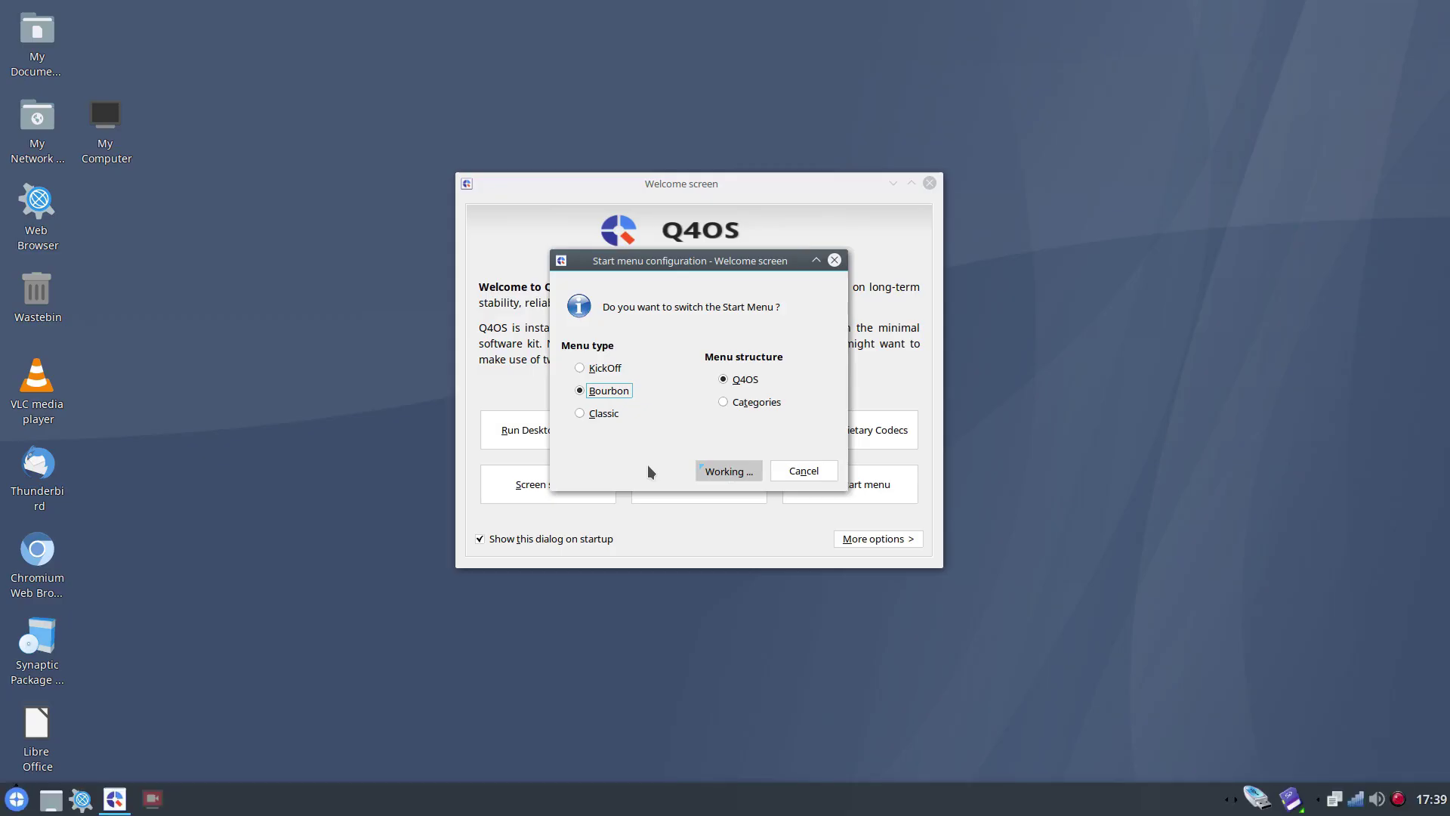
left_click(698, 402)
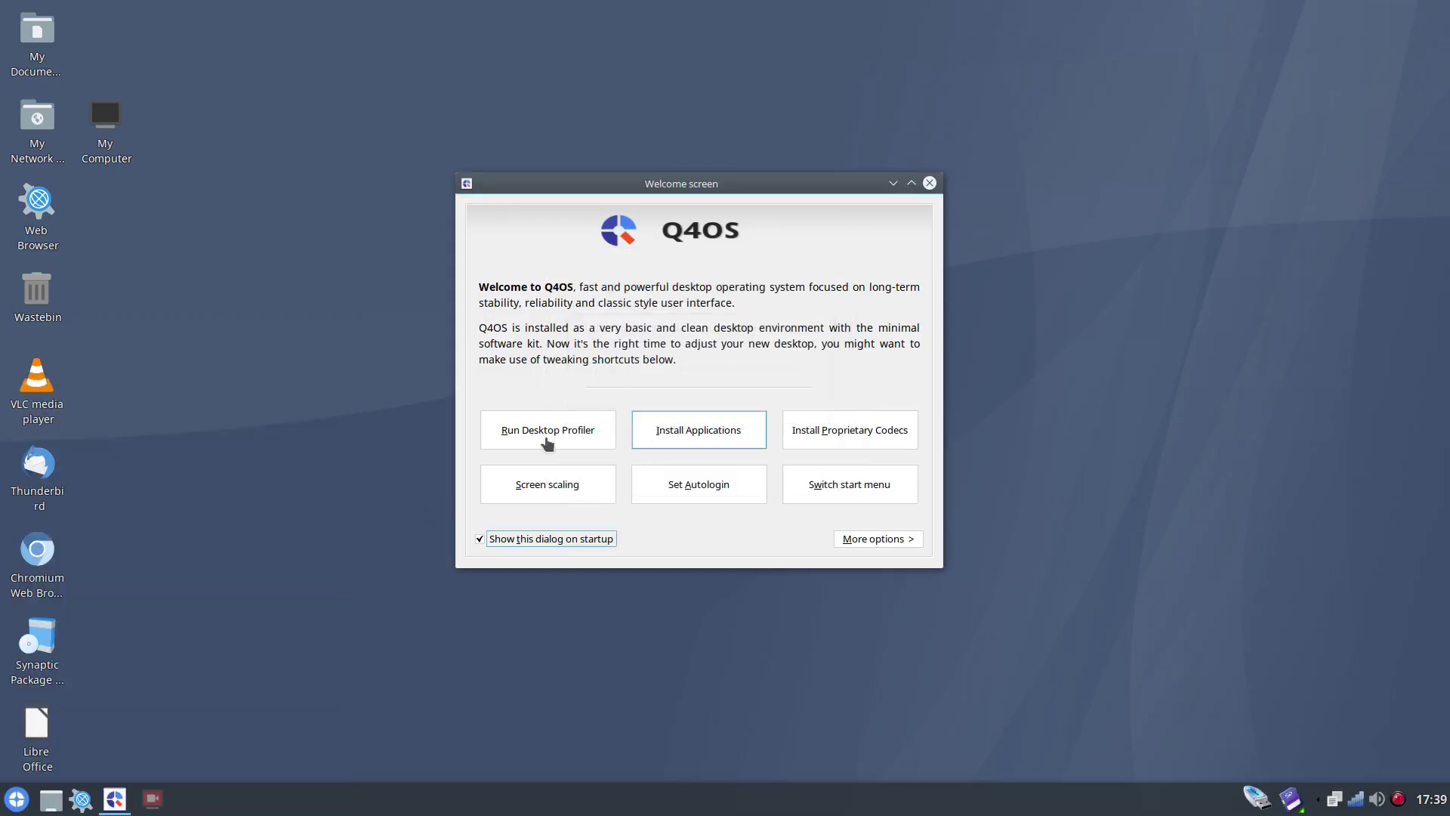
Step: Browse the Bourbon menu's Programs, Accessories and Development submenus, and search for 'libre'
key("alt+F1")
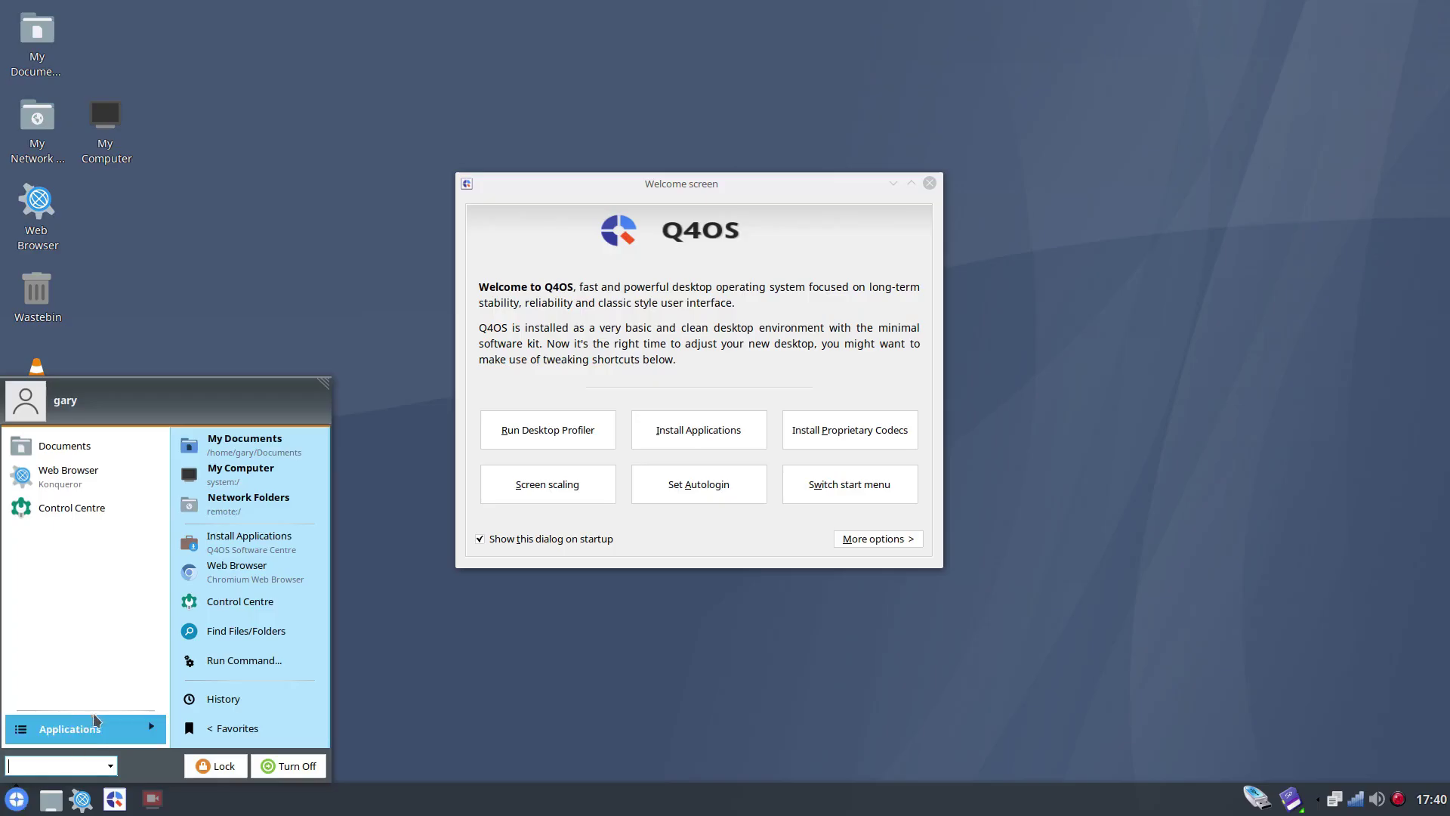
left_click(96, 729)
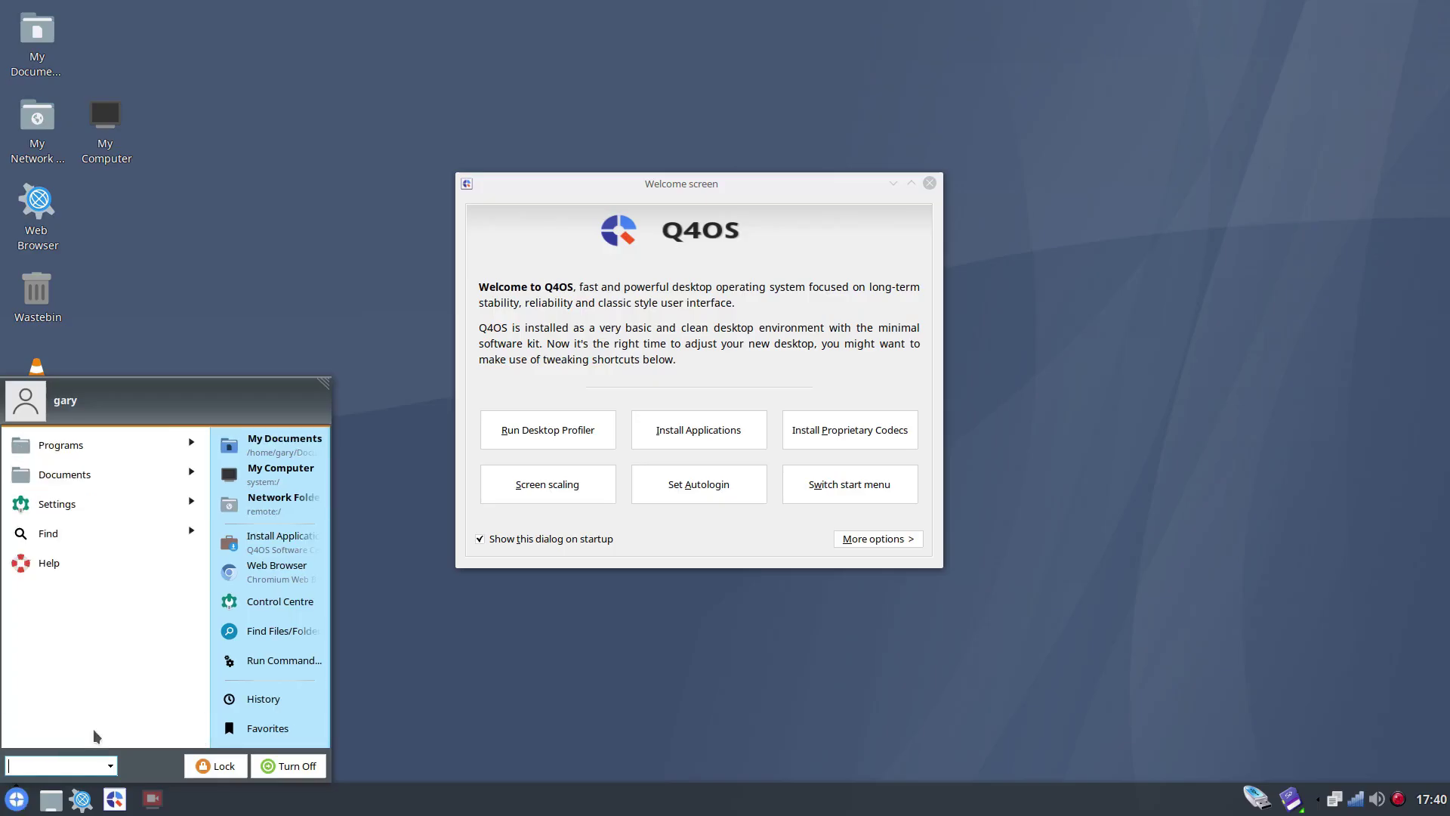
left_click(88, 447)
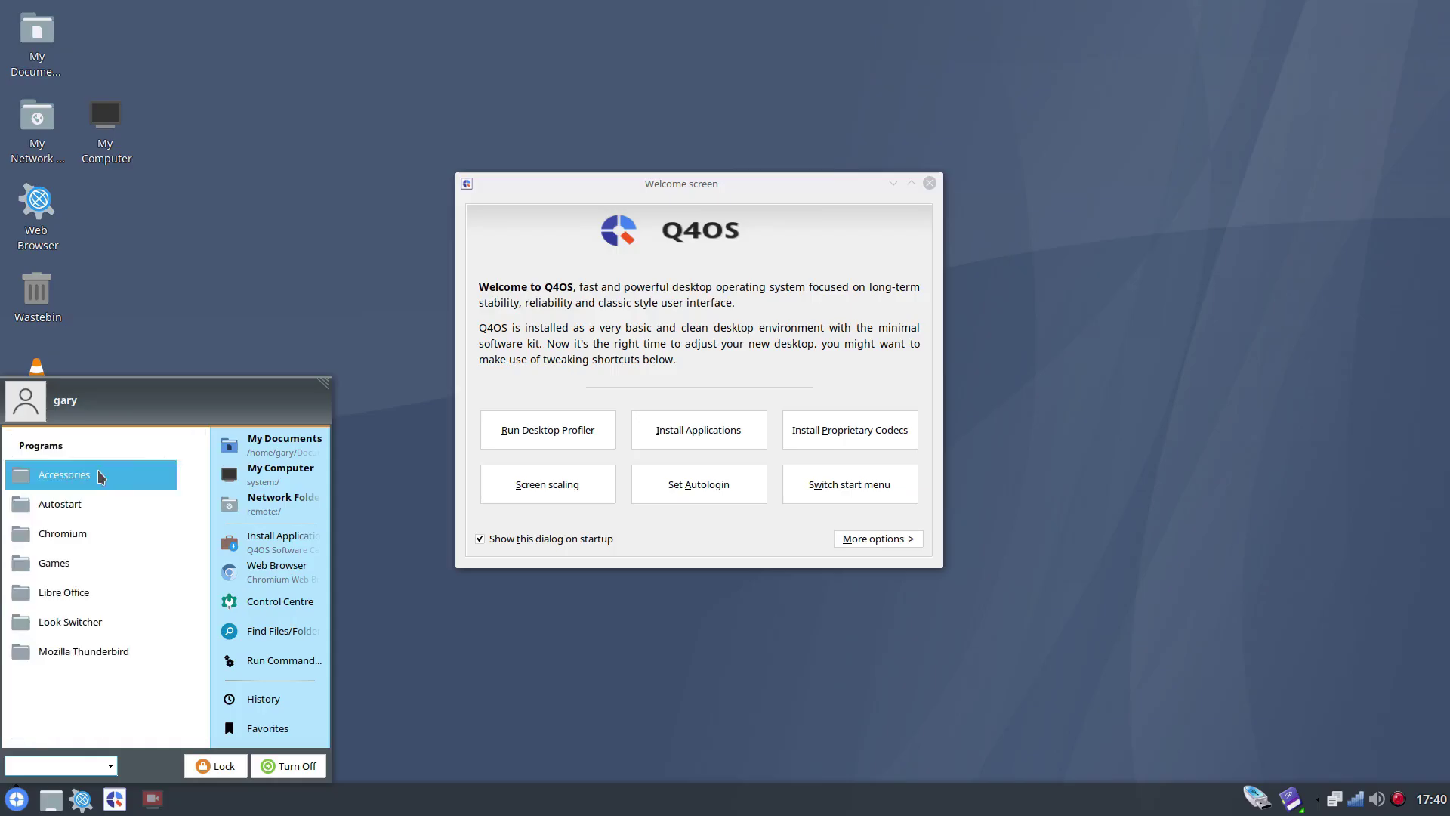
left_click(100, 476)
left_click(106, 487)
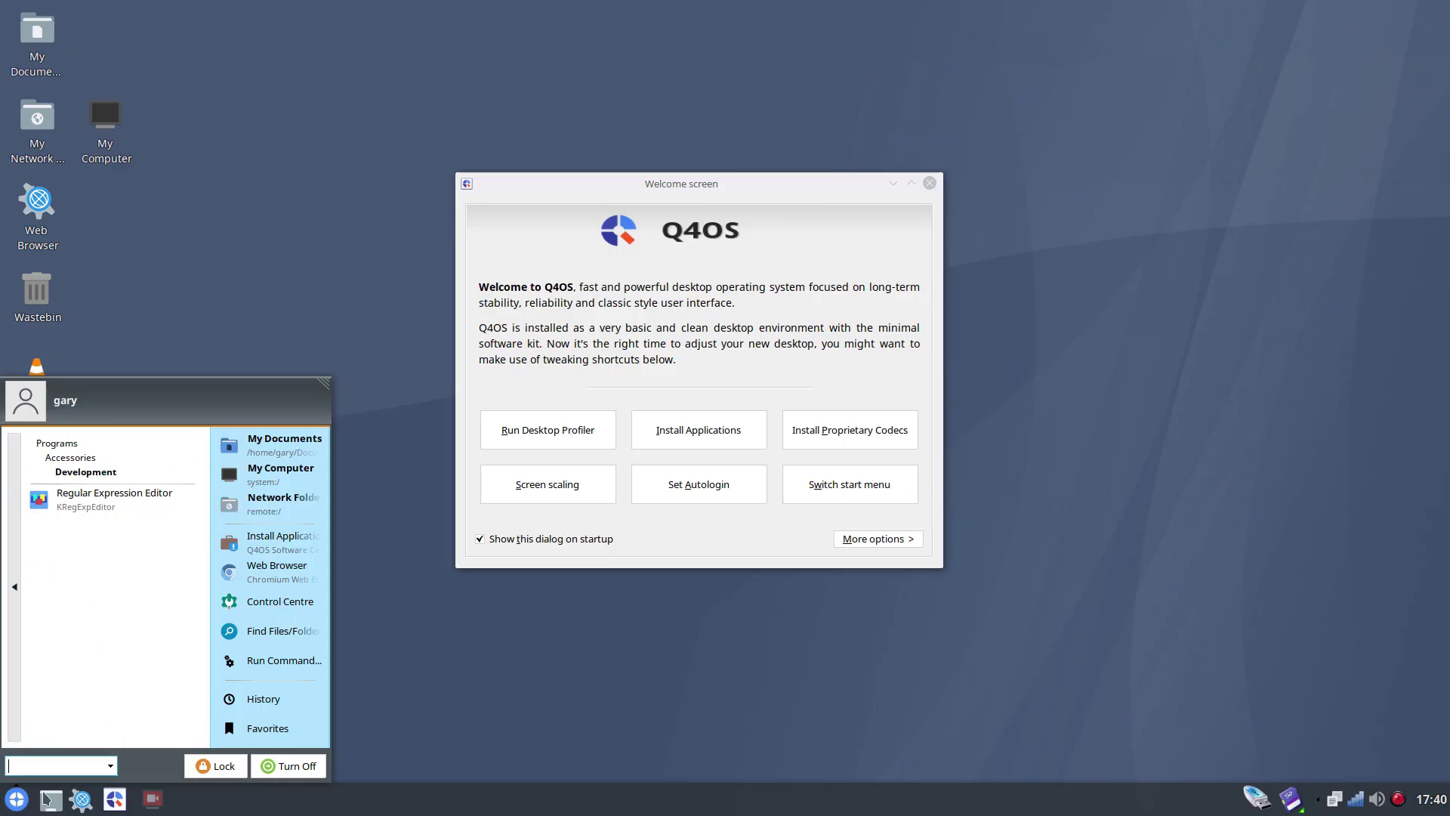
left_click(45, 765)
type("libreoff")
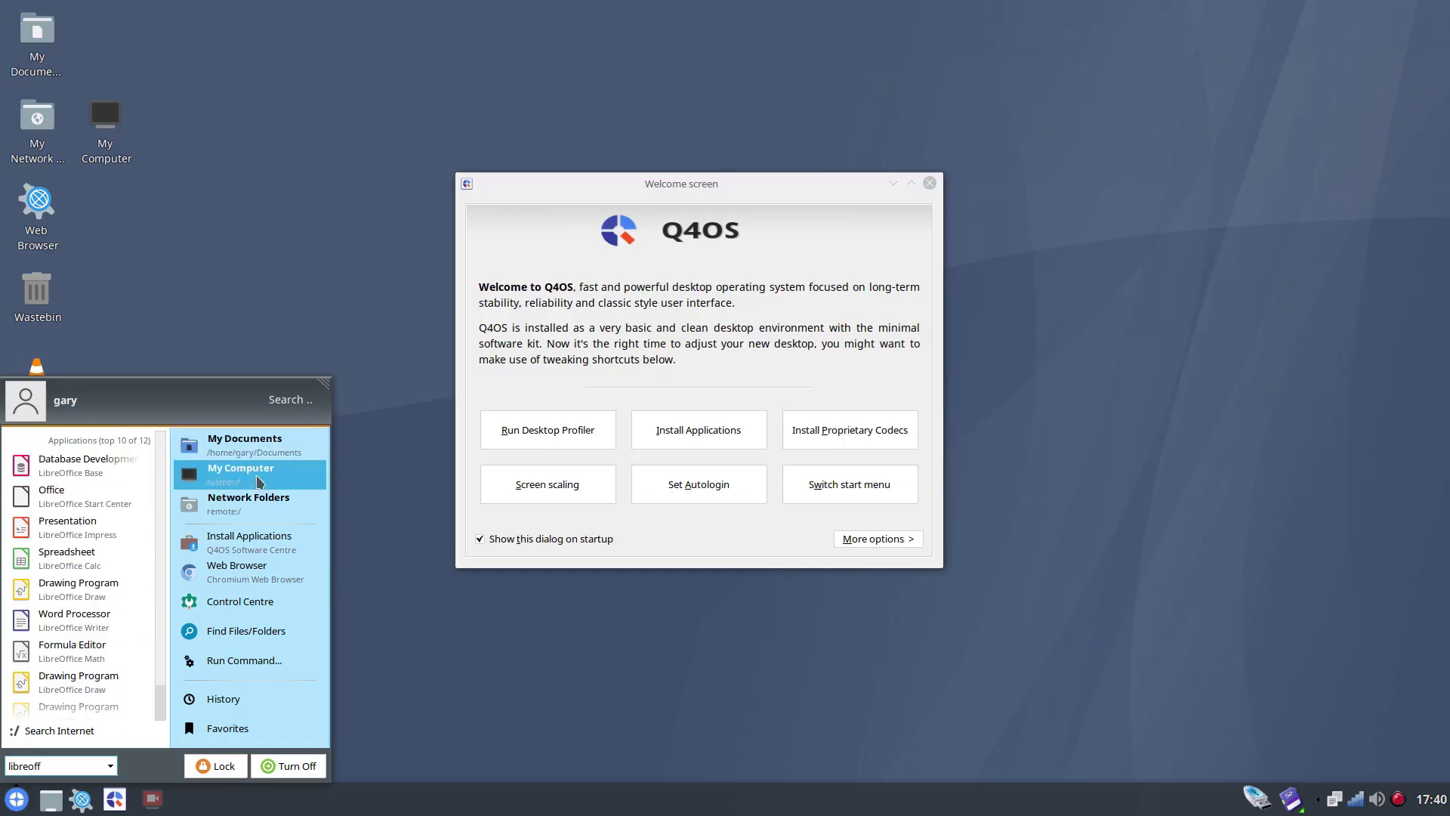
left_click(425, 521)
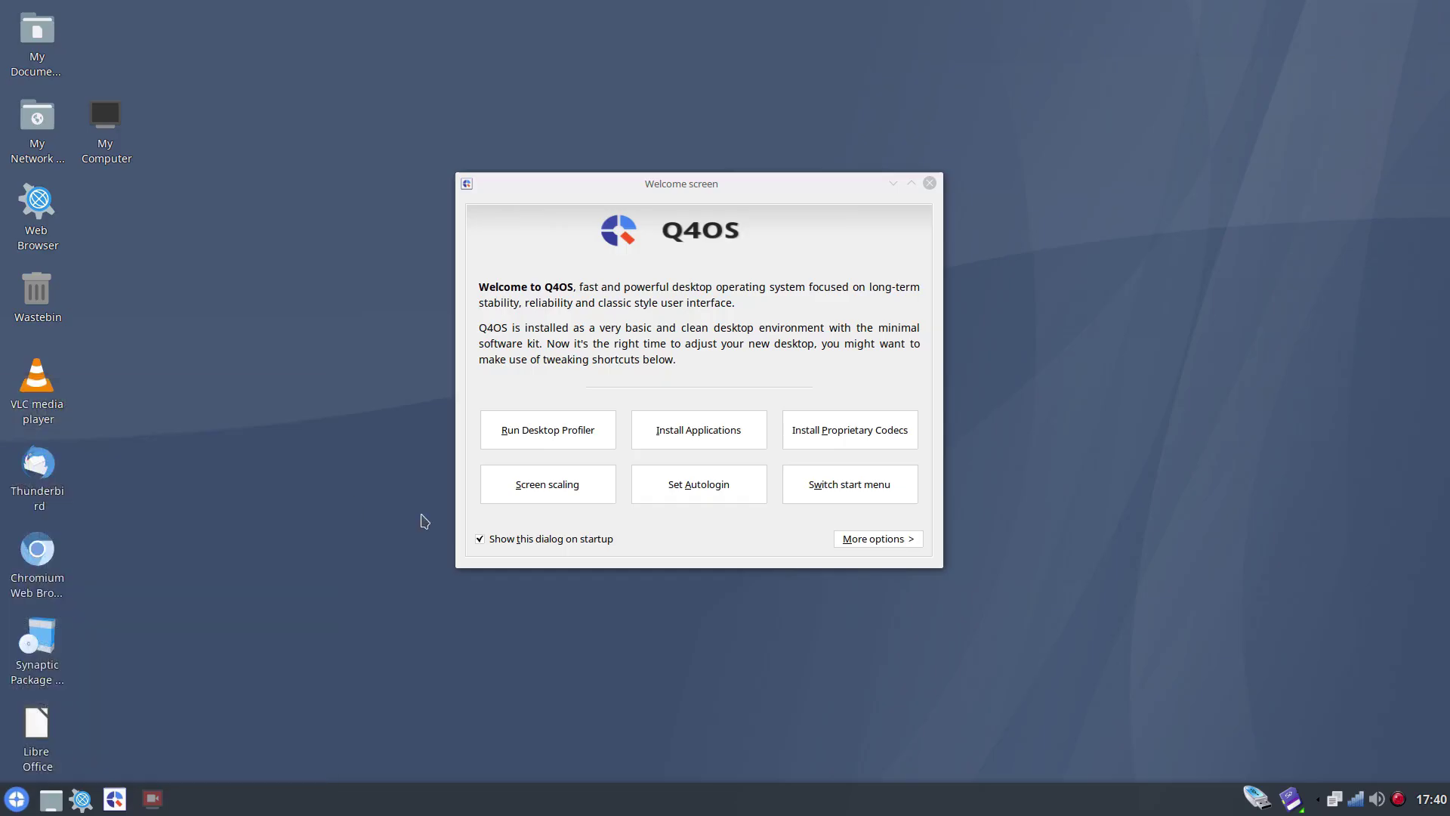
Step: Choose the KickOff start menu style and confirm the change
left_click(838, 490)
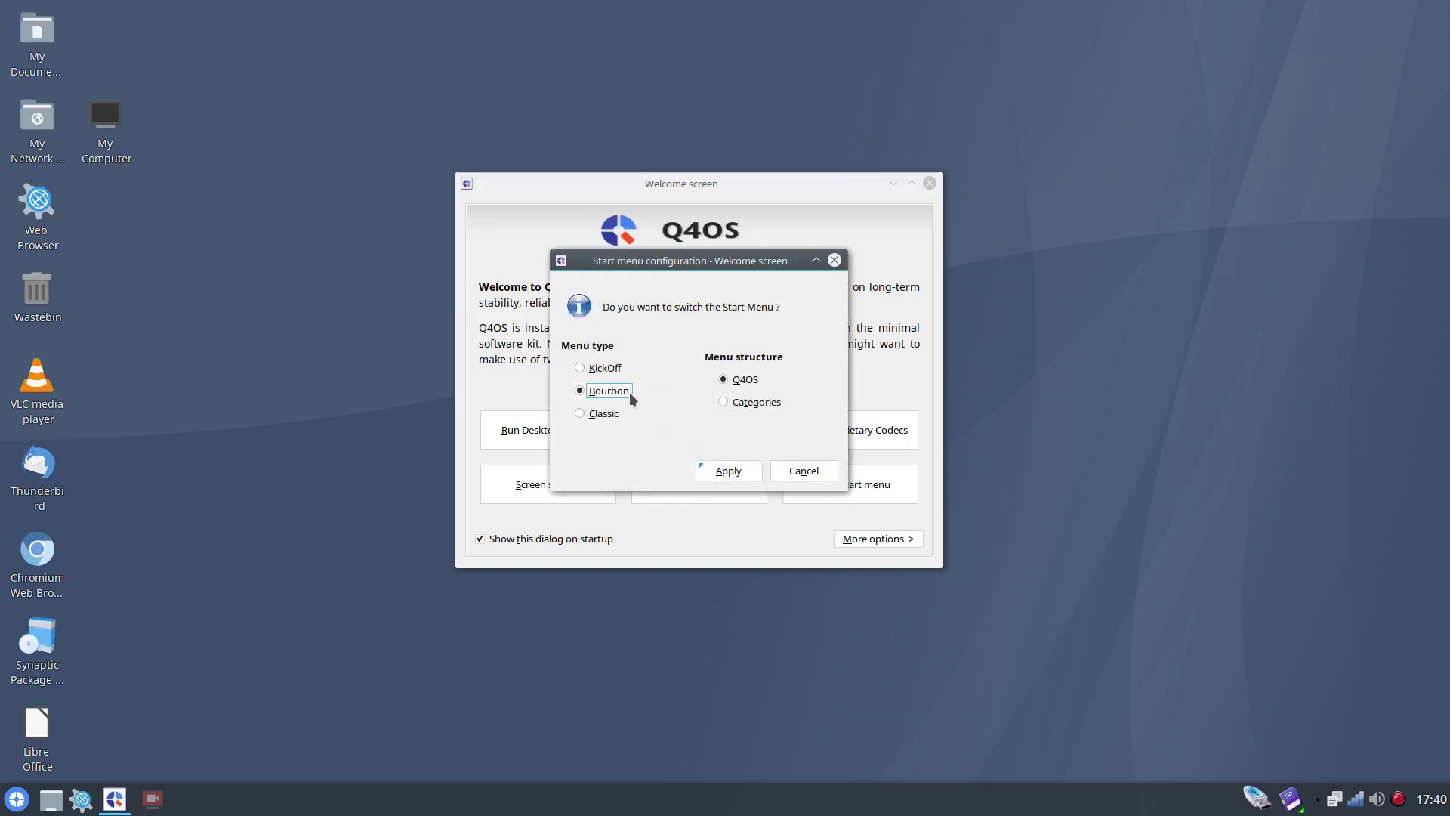
left_click(593, 369)
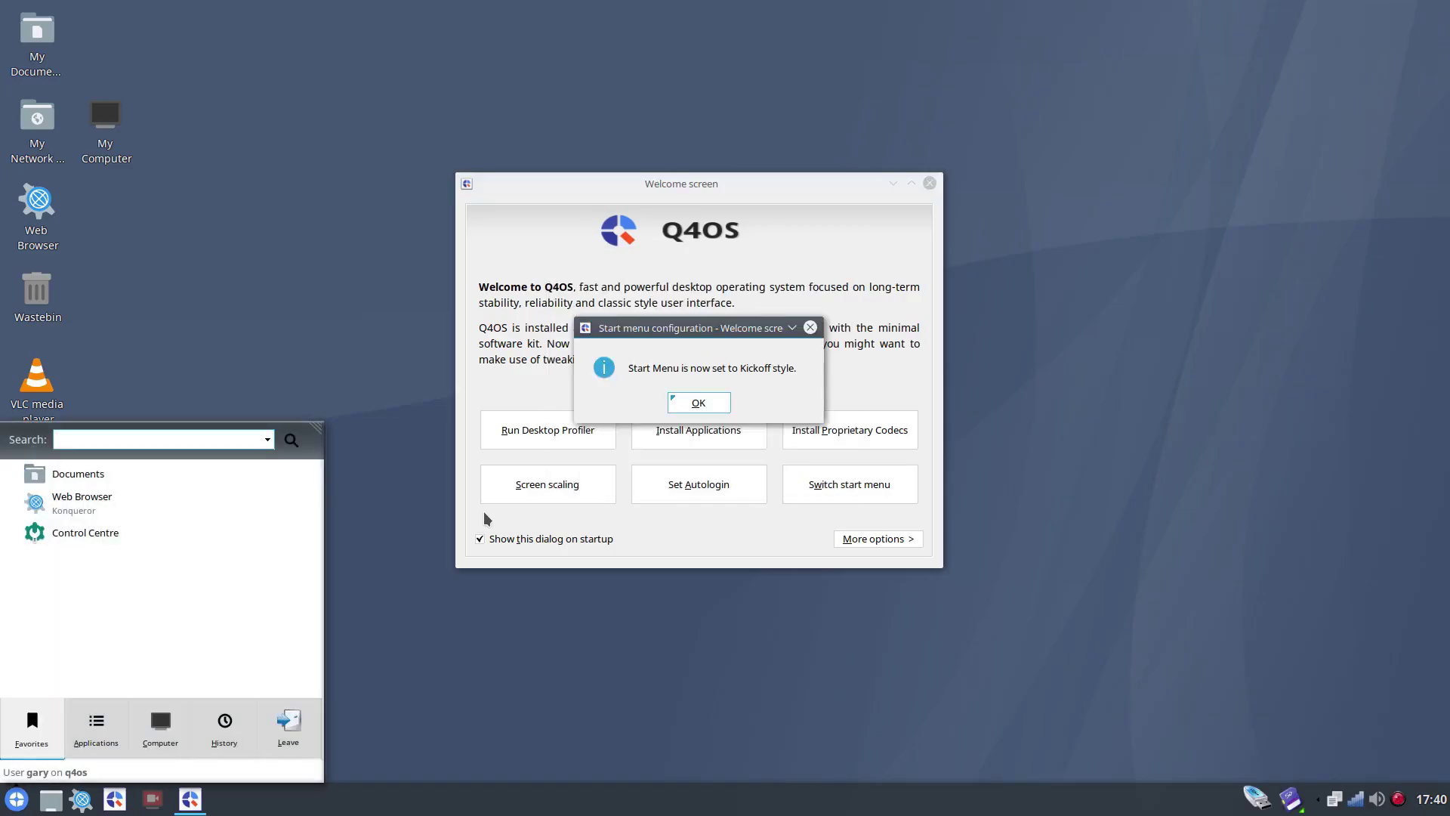
left_click(714, 403)
Step: Browse the KickOff menu's applications and Programs, and search for 'libreoffice'
left_click(17, 799)
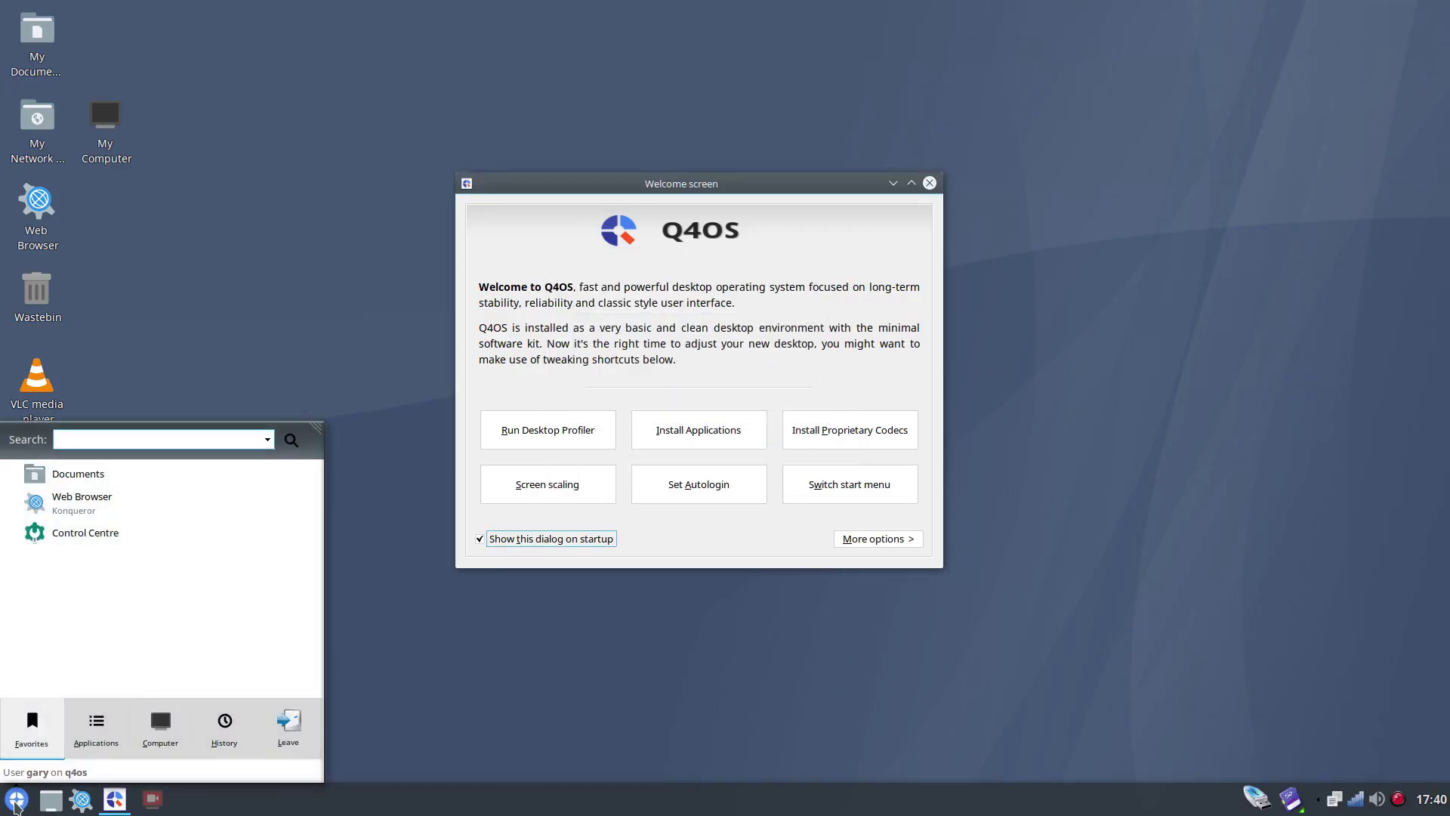
left_click(94, 726)
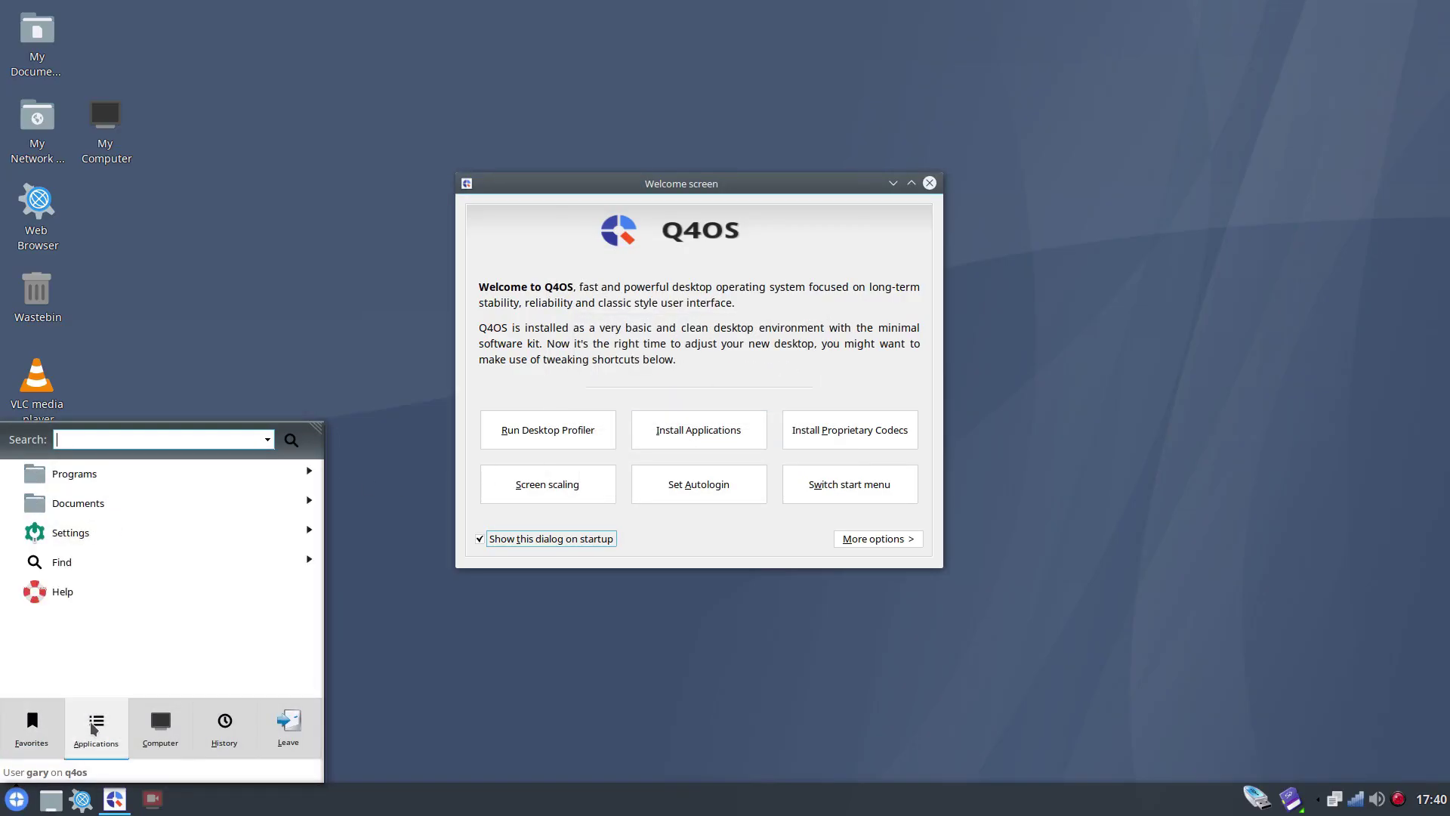
left_click(89, 474)
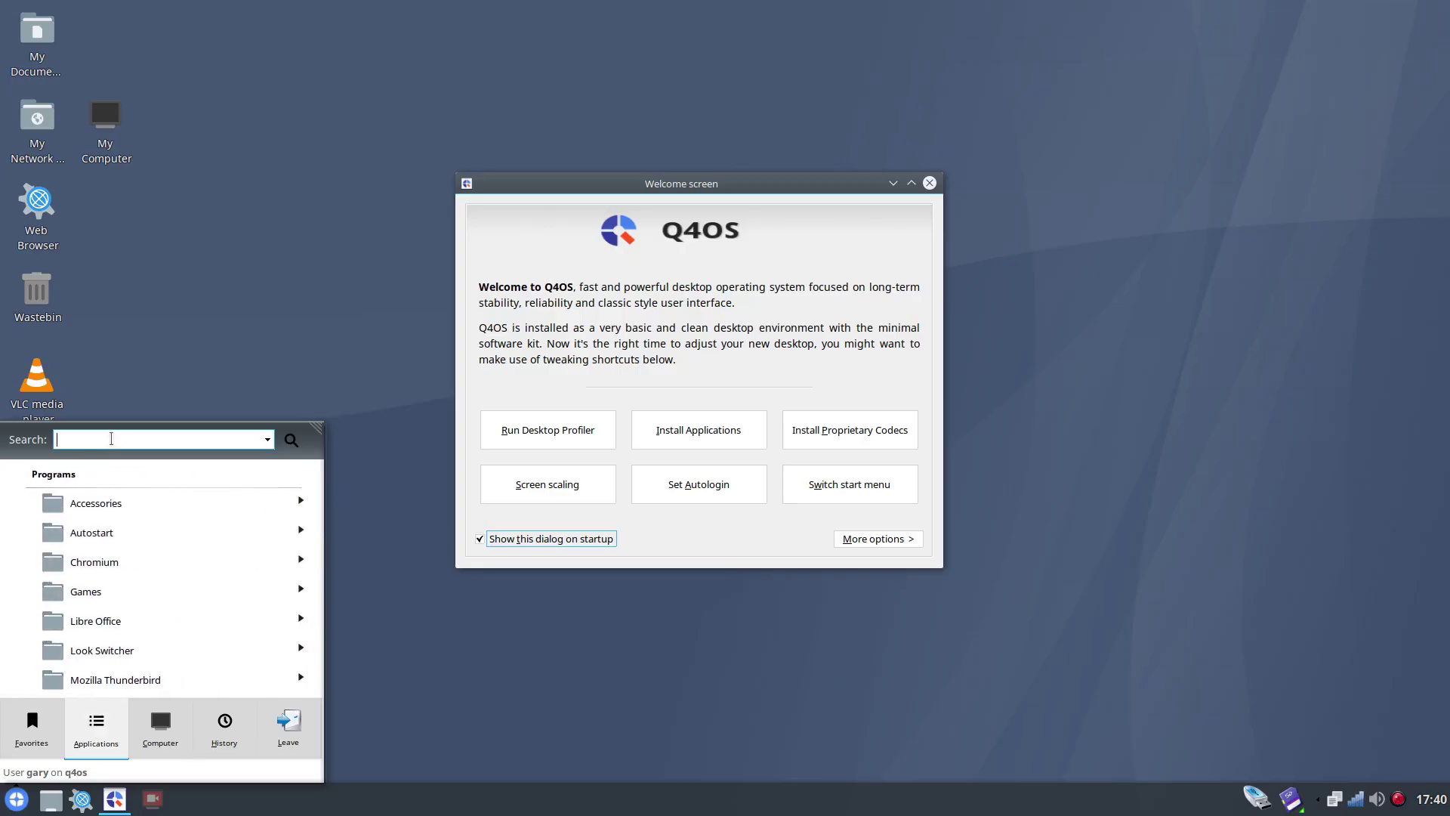
left_click(111, 438)
type("libreoffice")
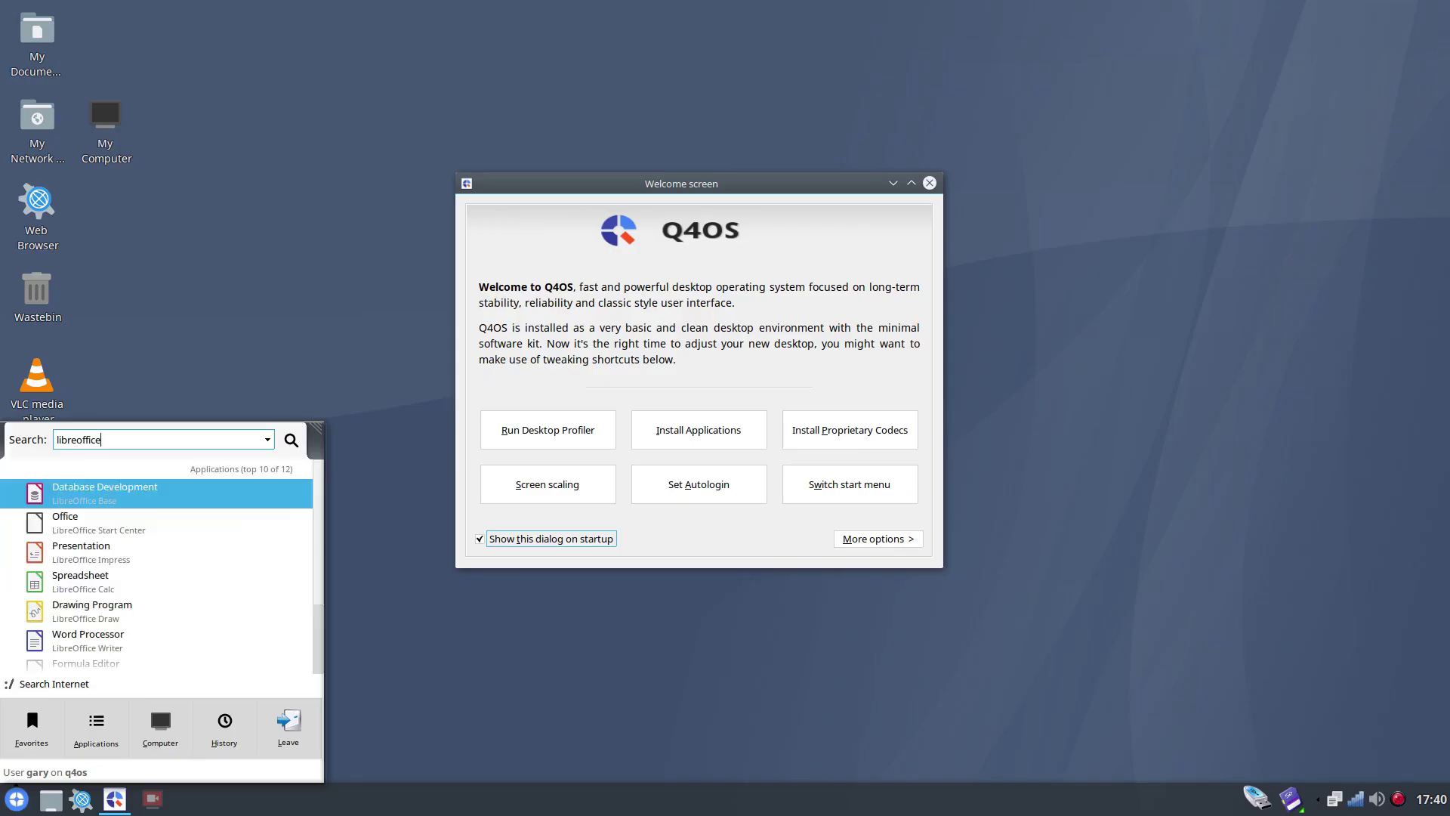
left_click(389, 336)
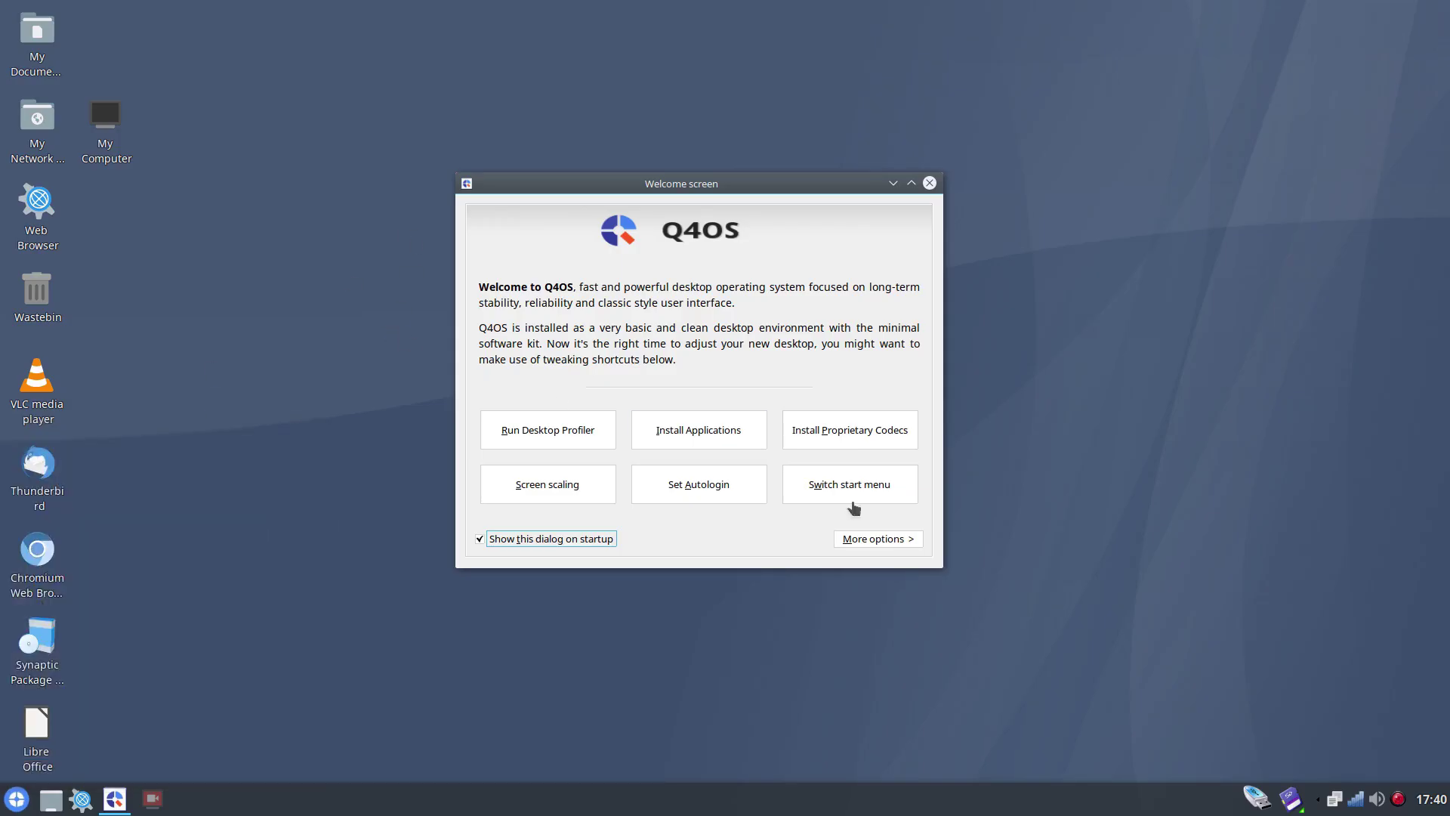
Step: Apply the Classic start menu and browse its Programs list down to Mozilla Thunderbird
left_click(867, 492)
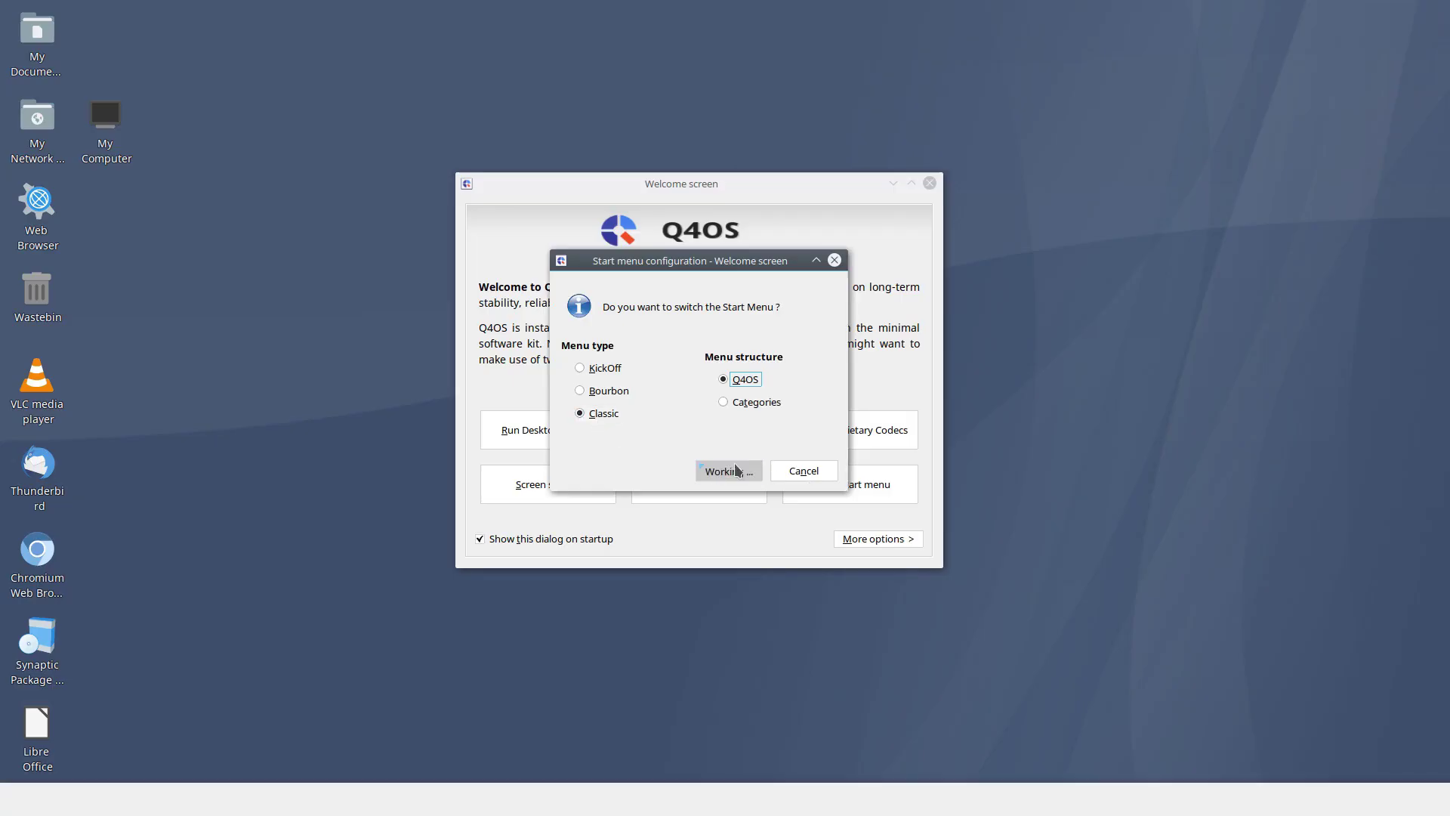
left_click(699, 402)
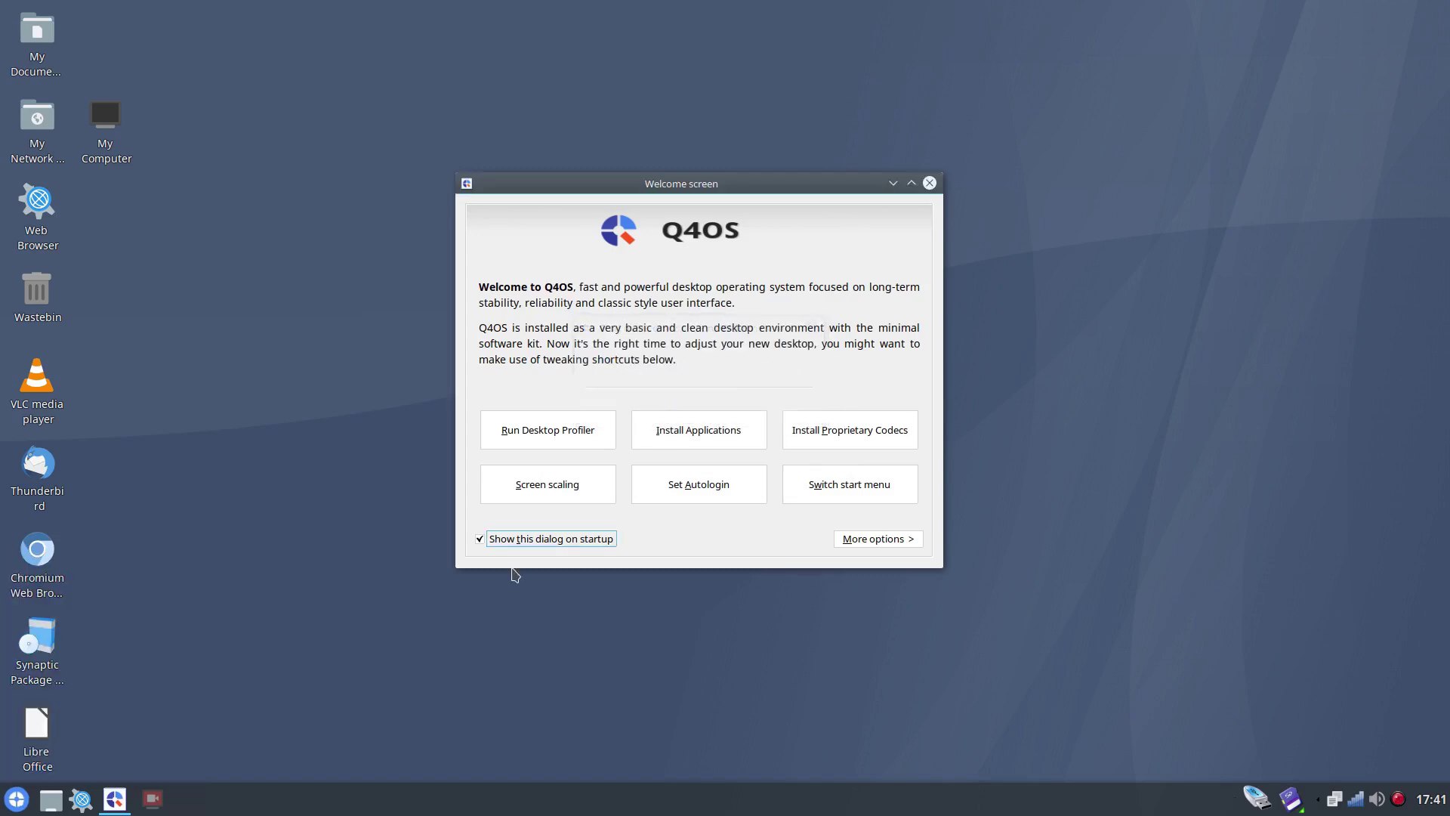
left_click(15, 798)
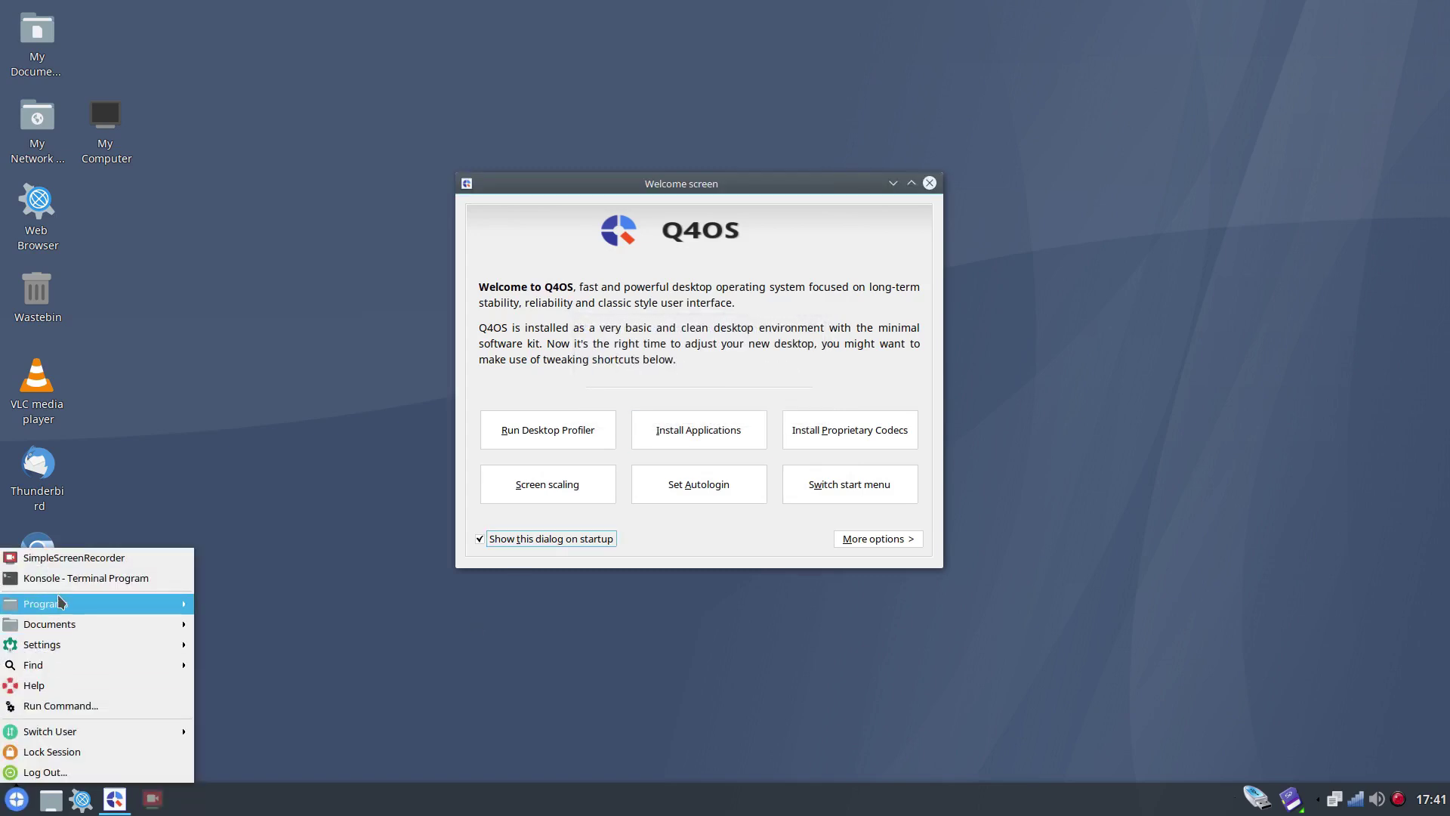
mouse_move(62, 604)
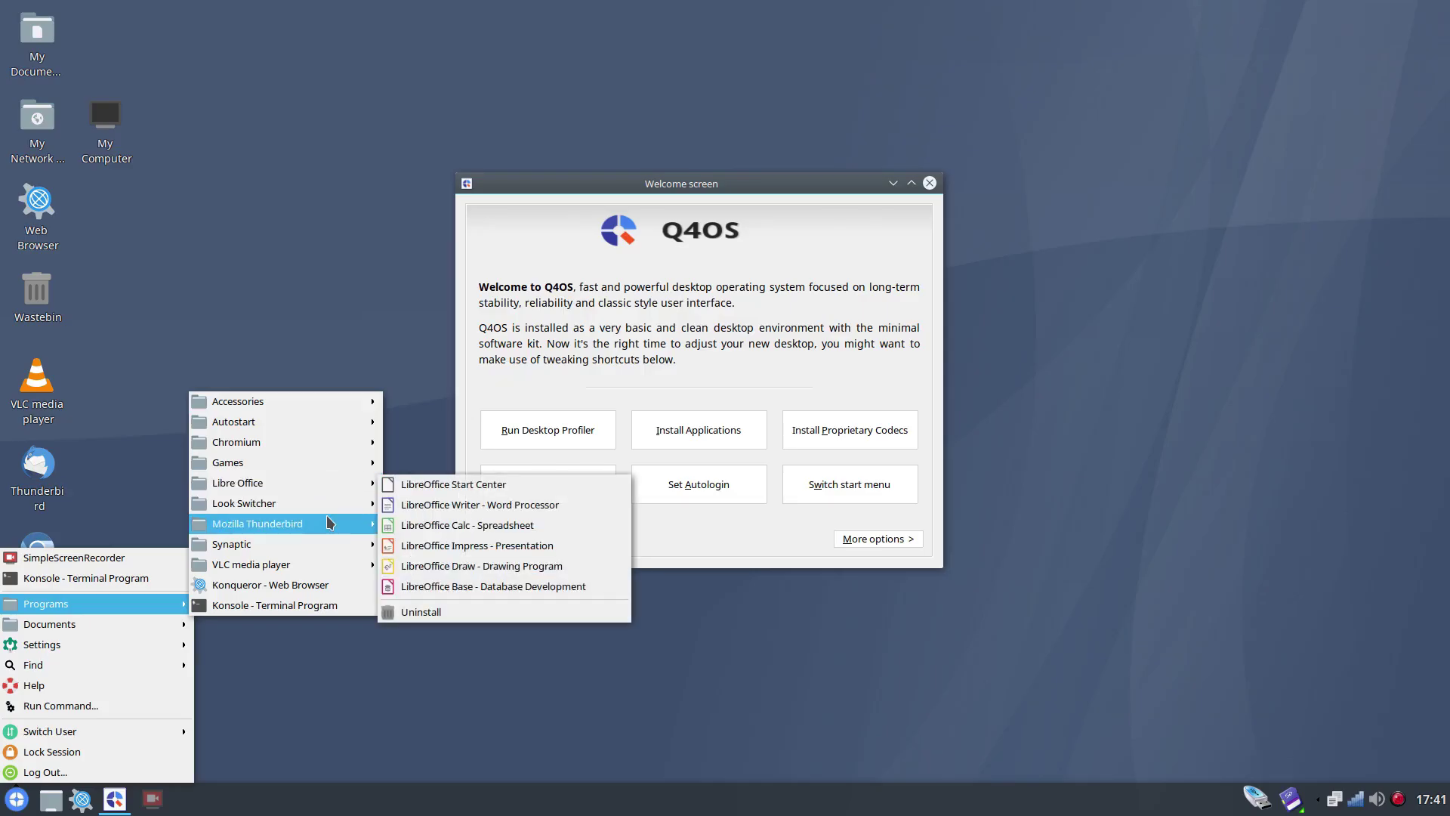
mouse_move(329, 507)
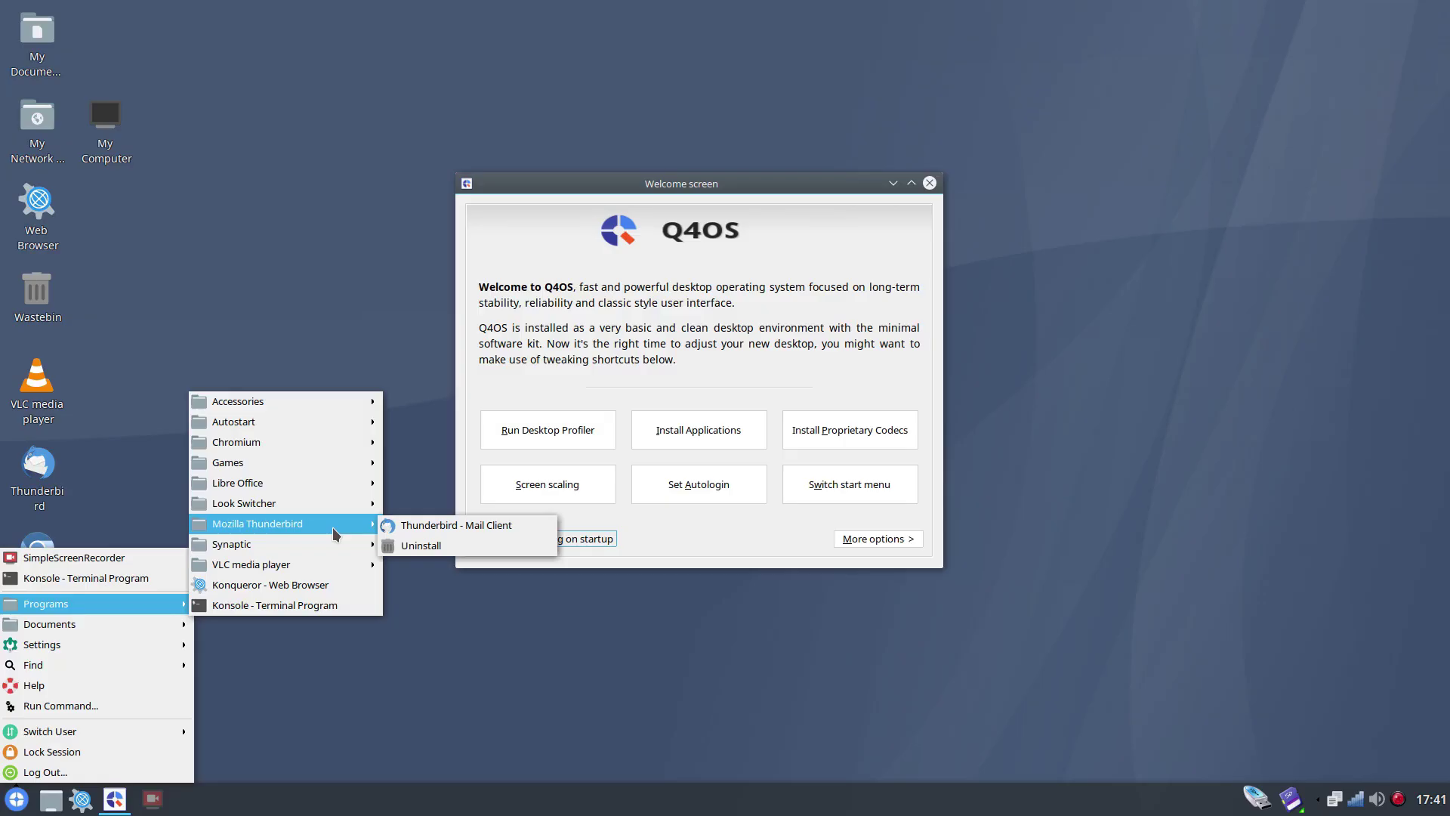
left_click(780, 573)
left_click(706, 481)
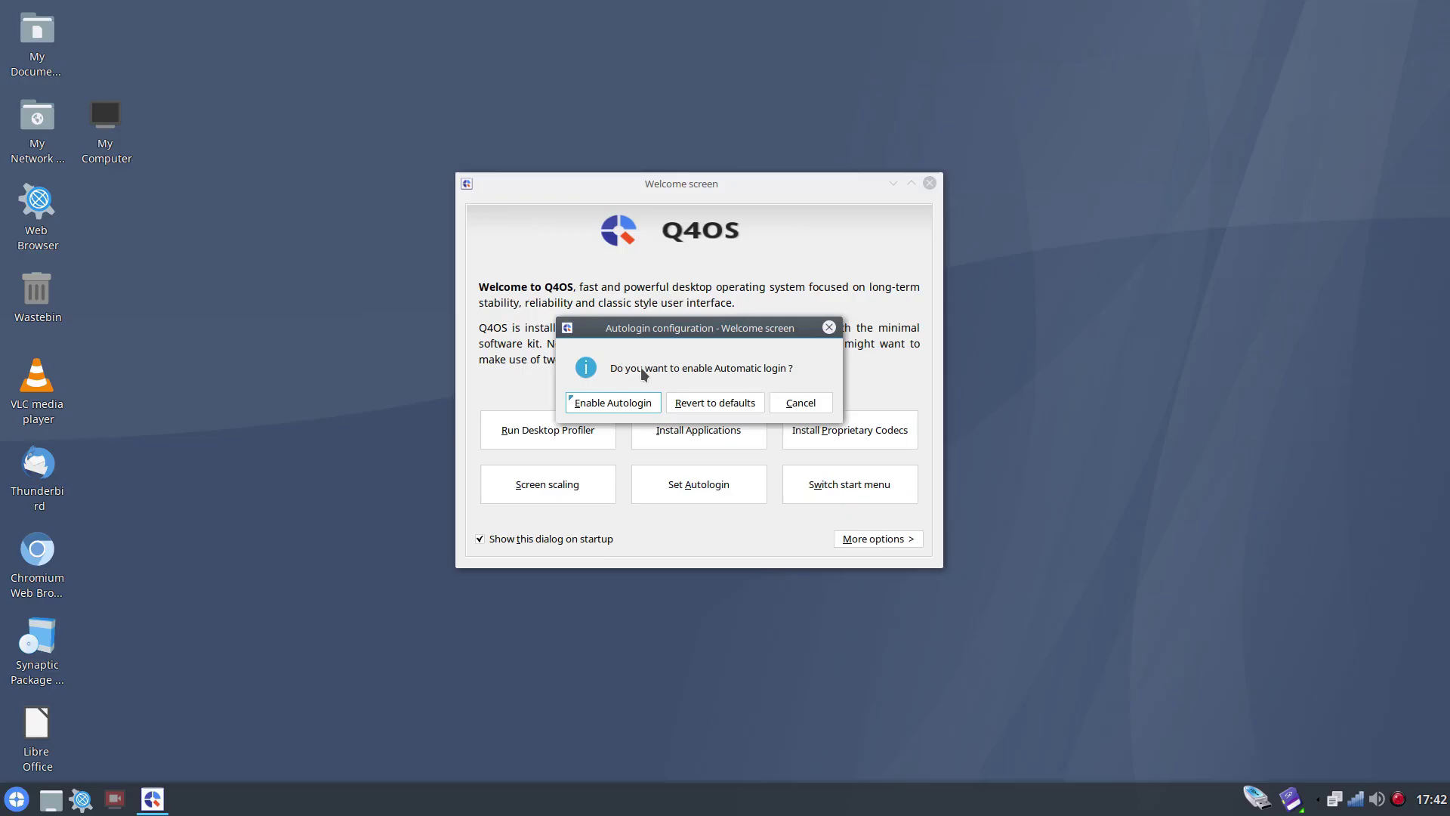
Step: Launch the Software Centre, centre its window, and search the launcher for 'chrom'
left_click(793, 402)
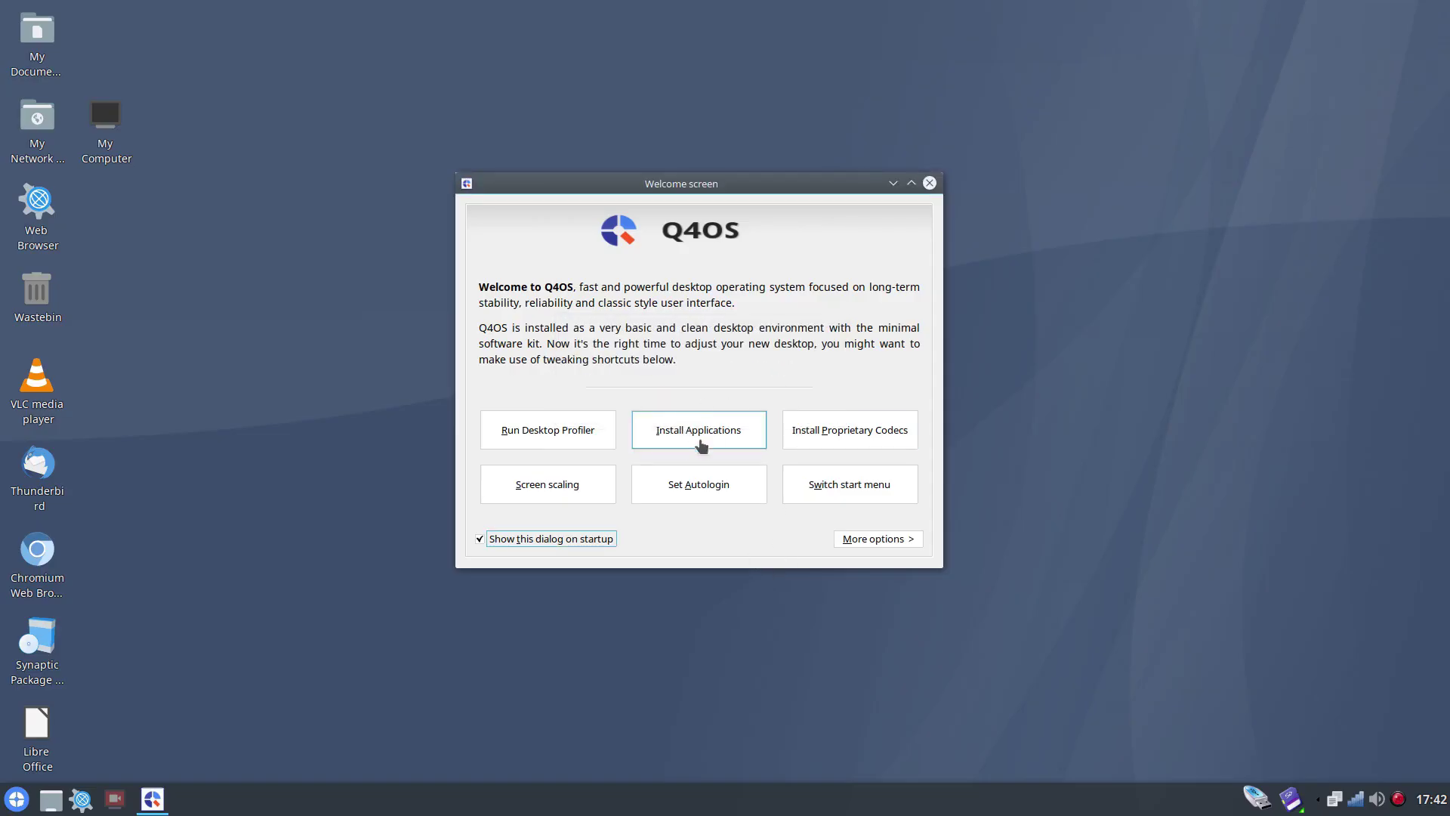
left_click(723, 431)
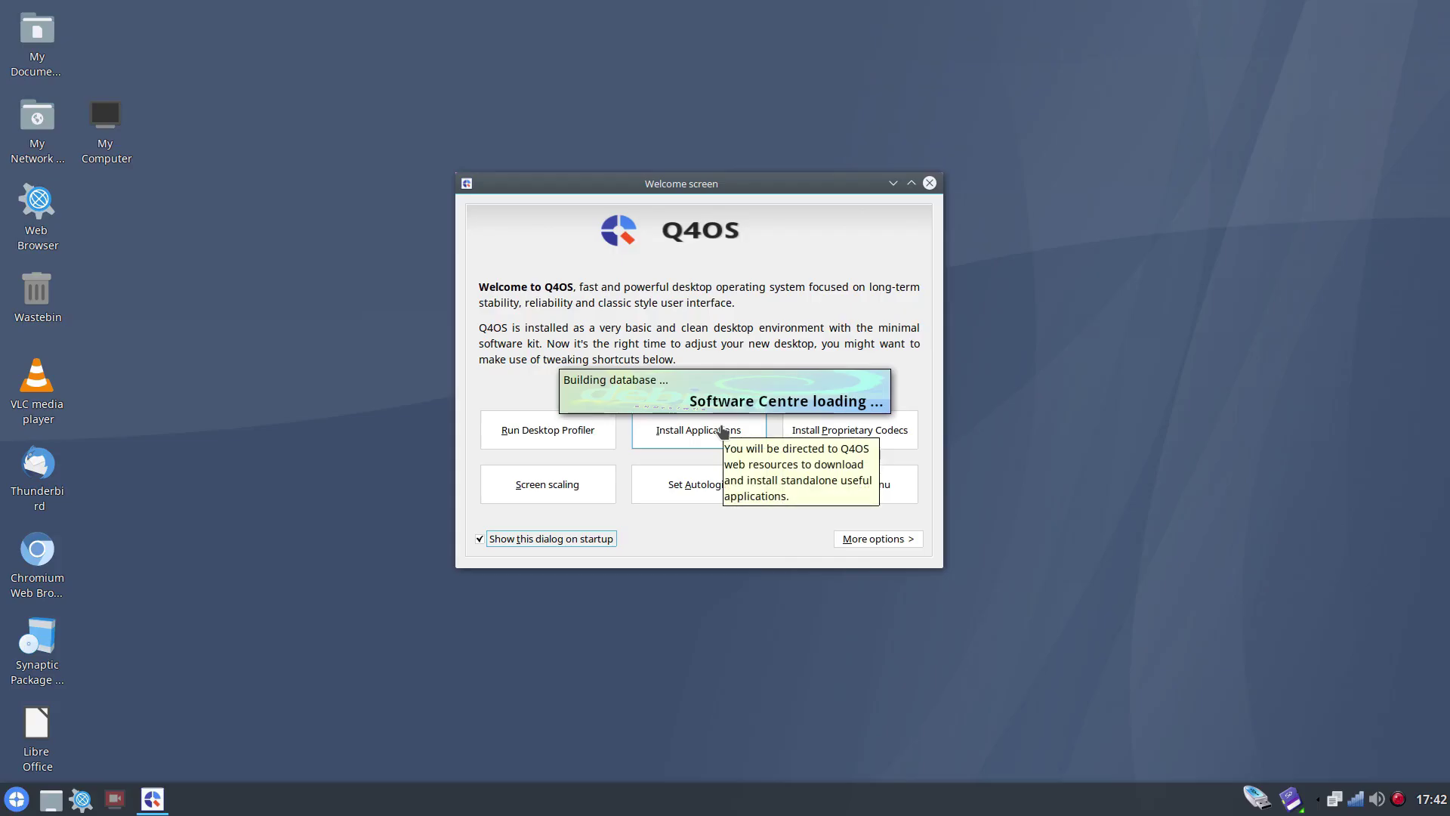
left_click_drag(1143, 410, 691, 155)
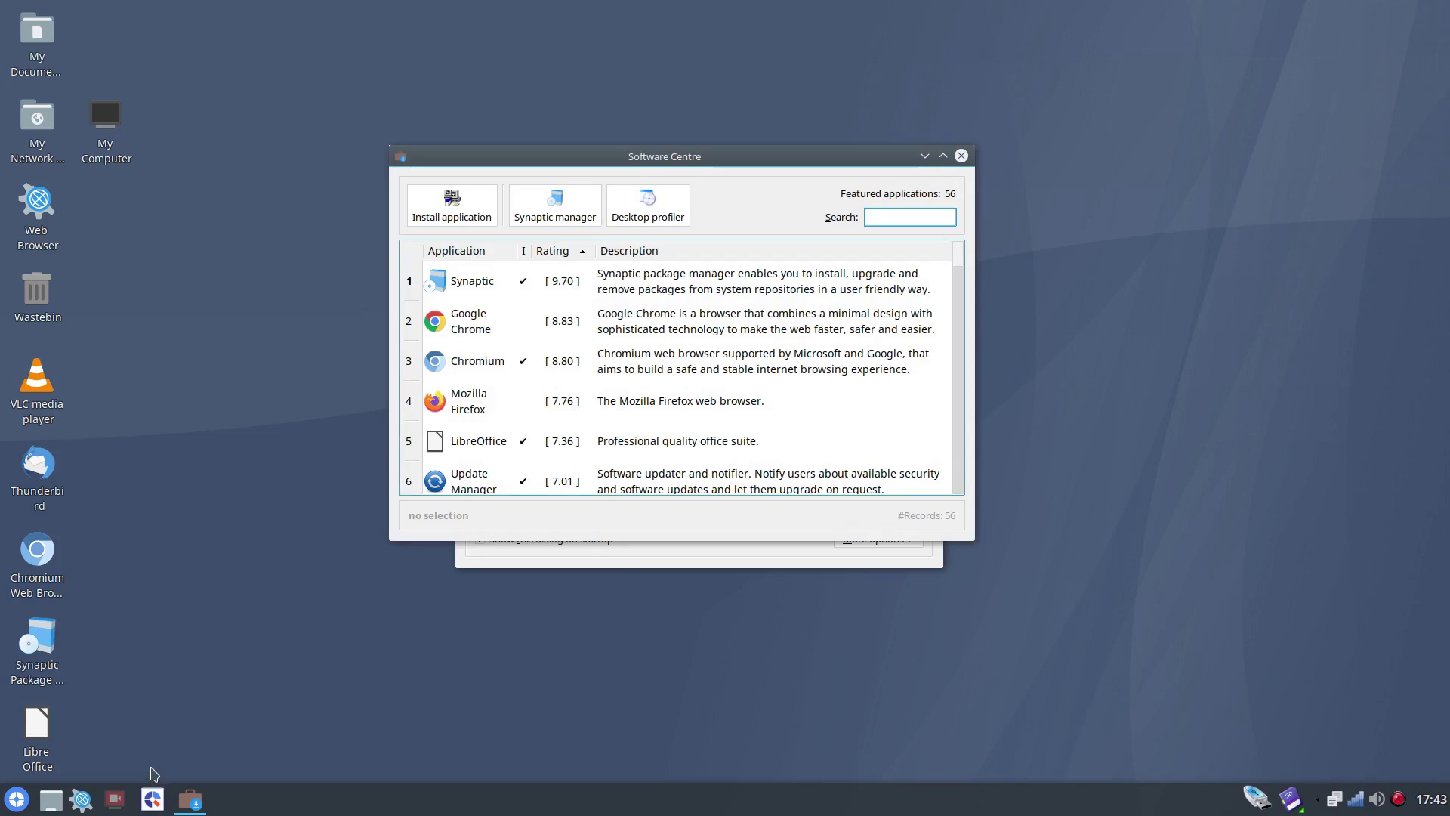
left_click(12, 802)
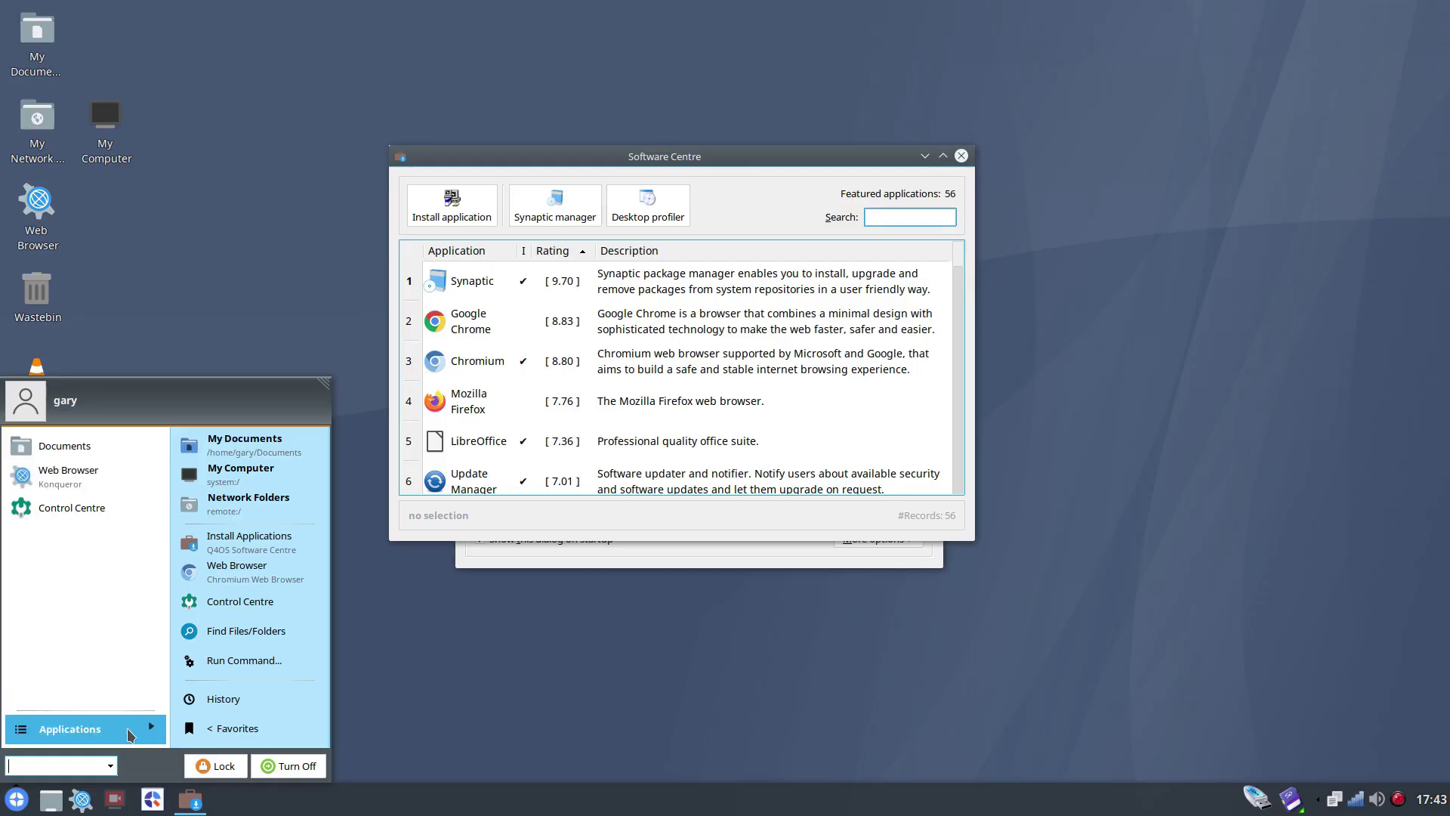
type("chrom")
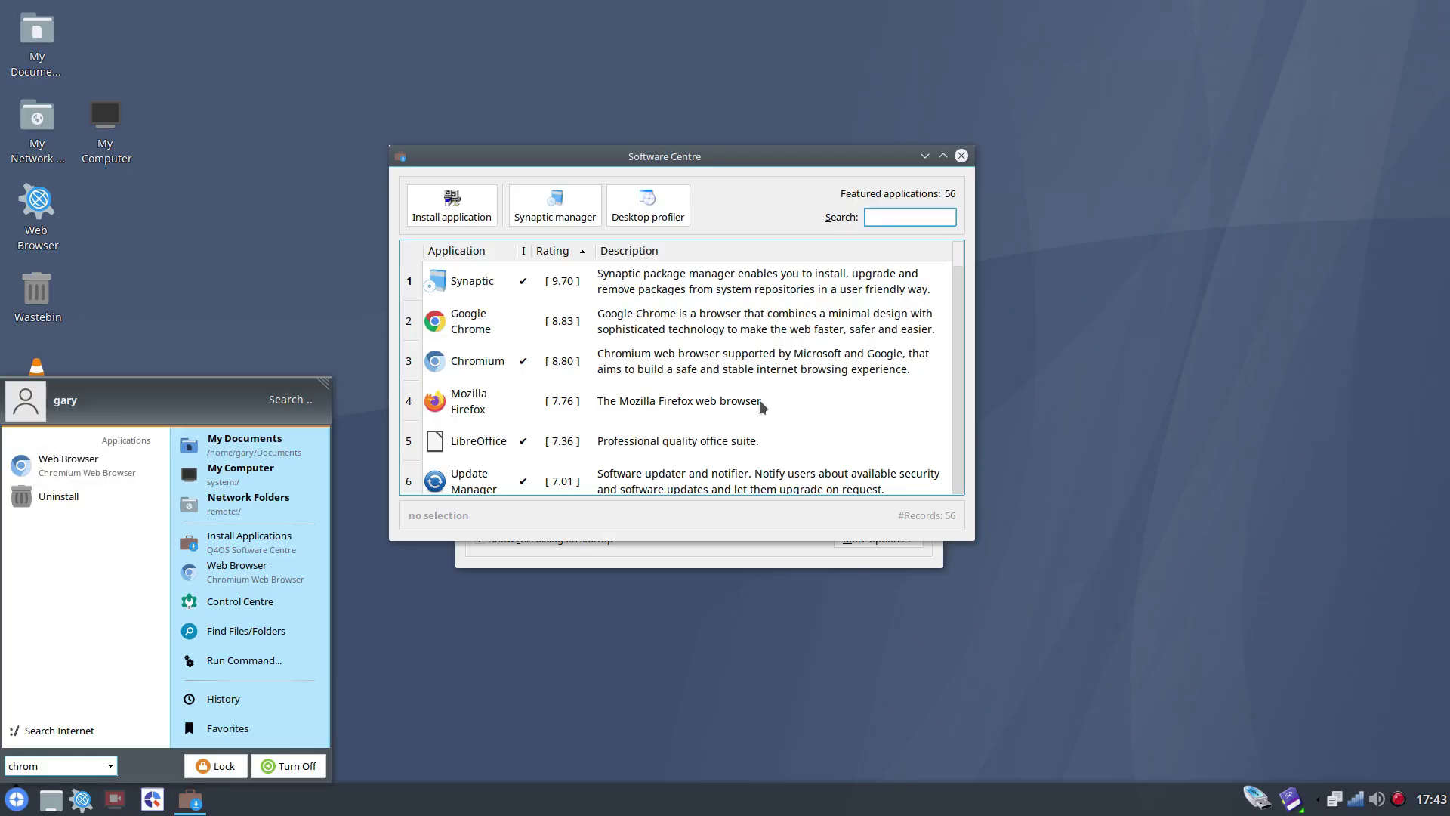
Step: Remove Chromium via the Software Centre, authorising with the administrator password
left_click(492, 370)
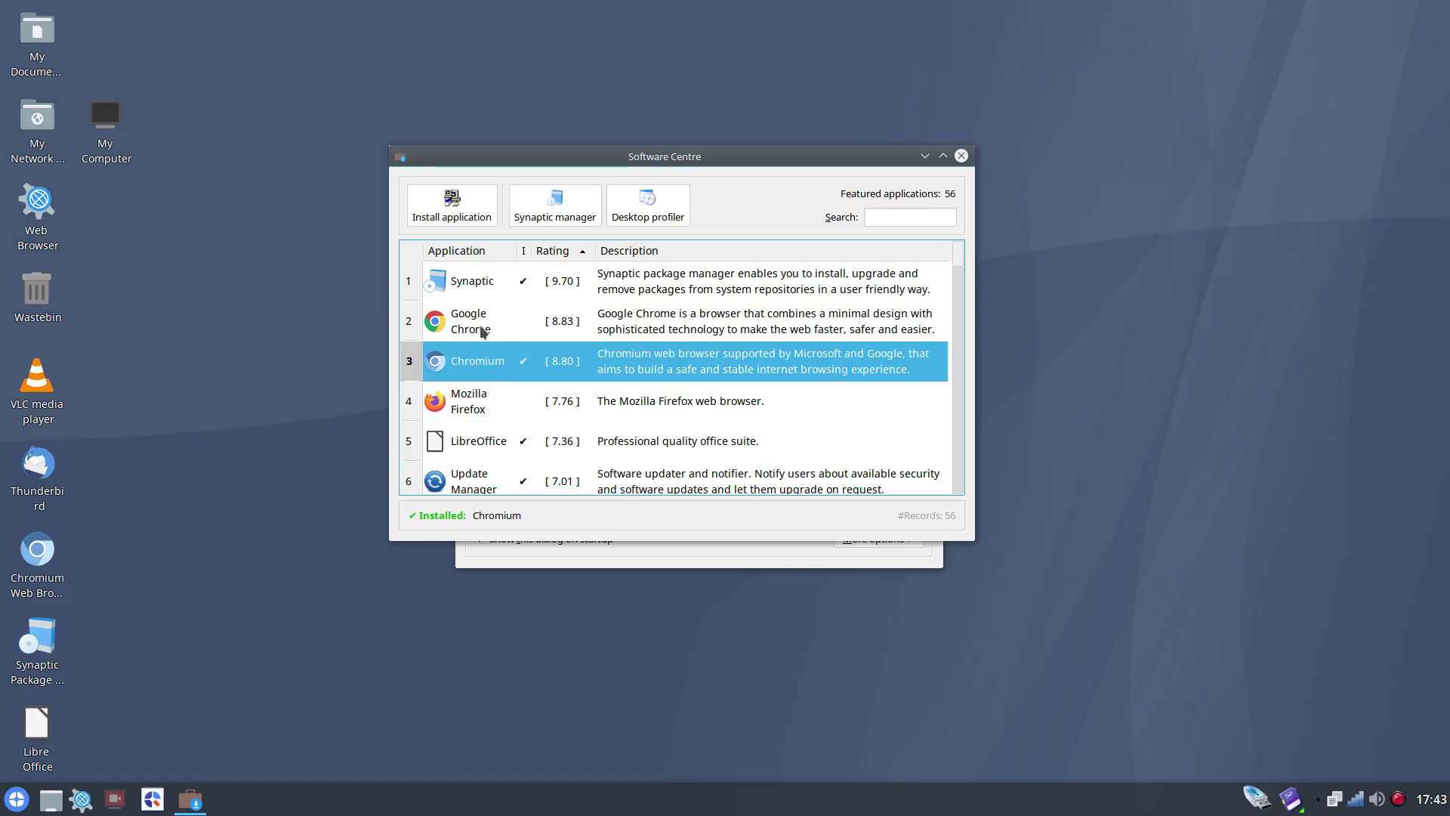
left_click(482, 332)
left_click(489, 368)
double_click(489, 369)
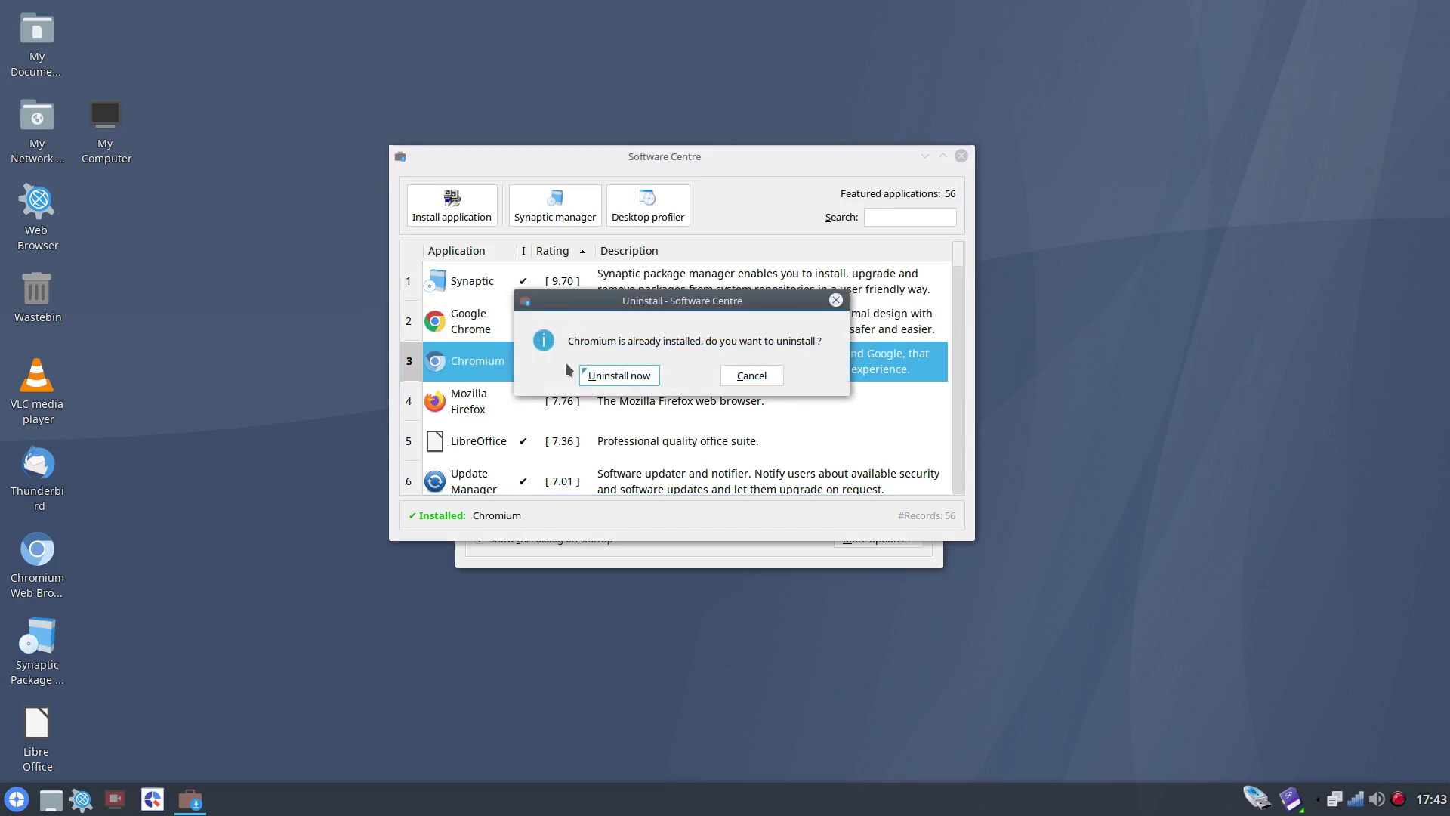
left_click(619, 375)
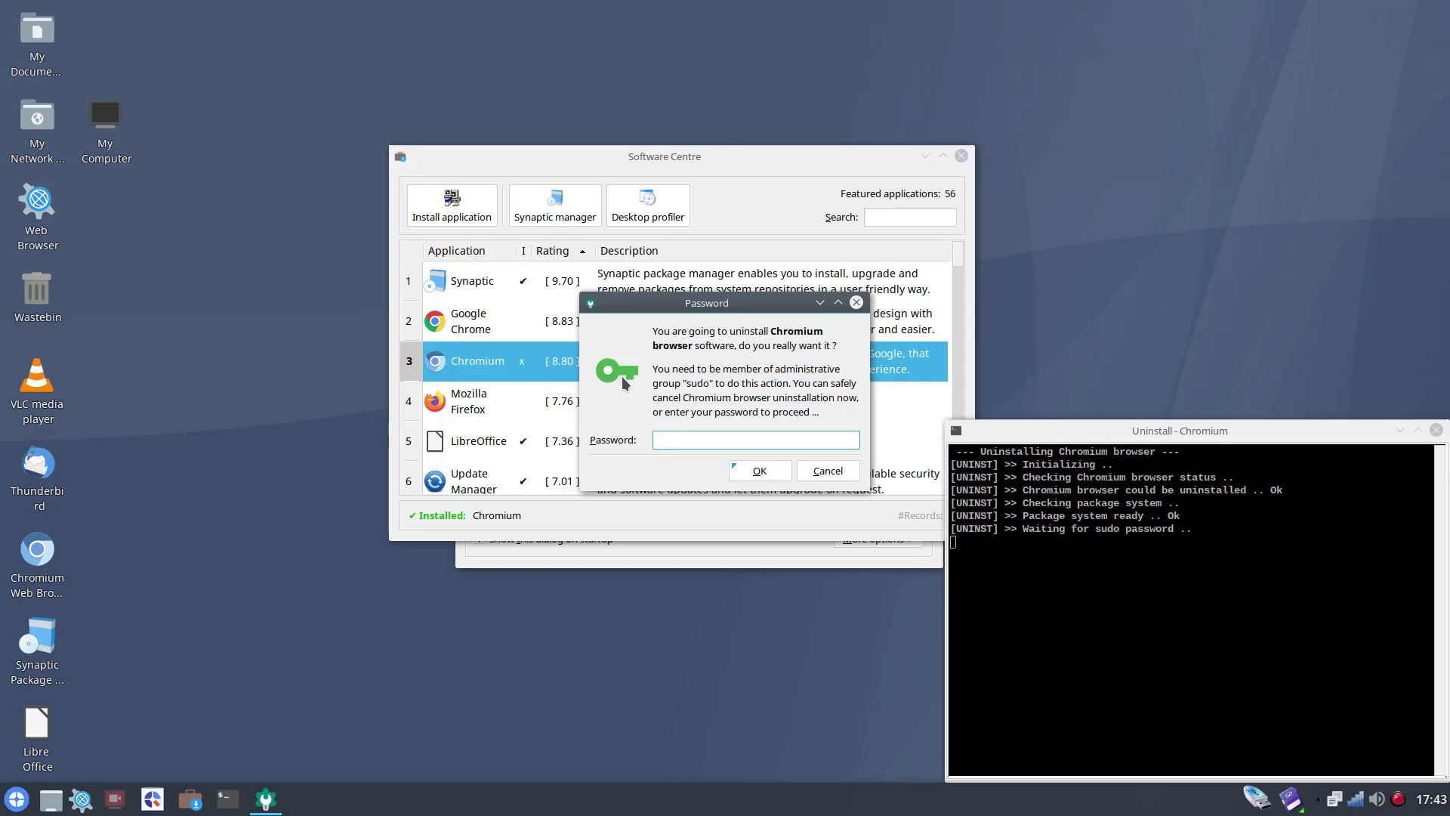
type("•••••••")
key("Return")
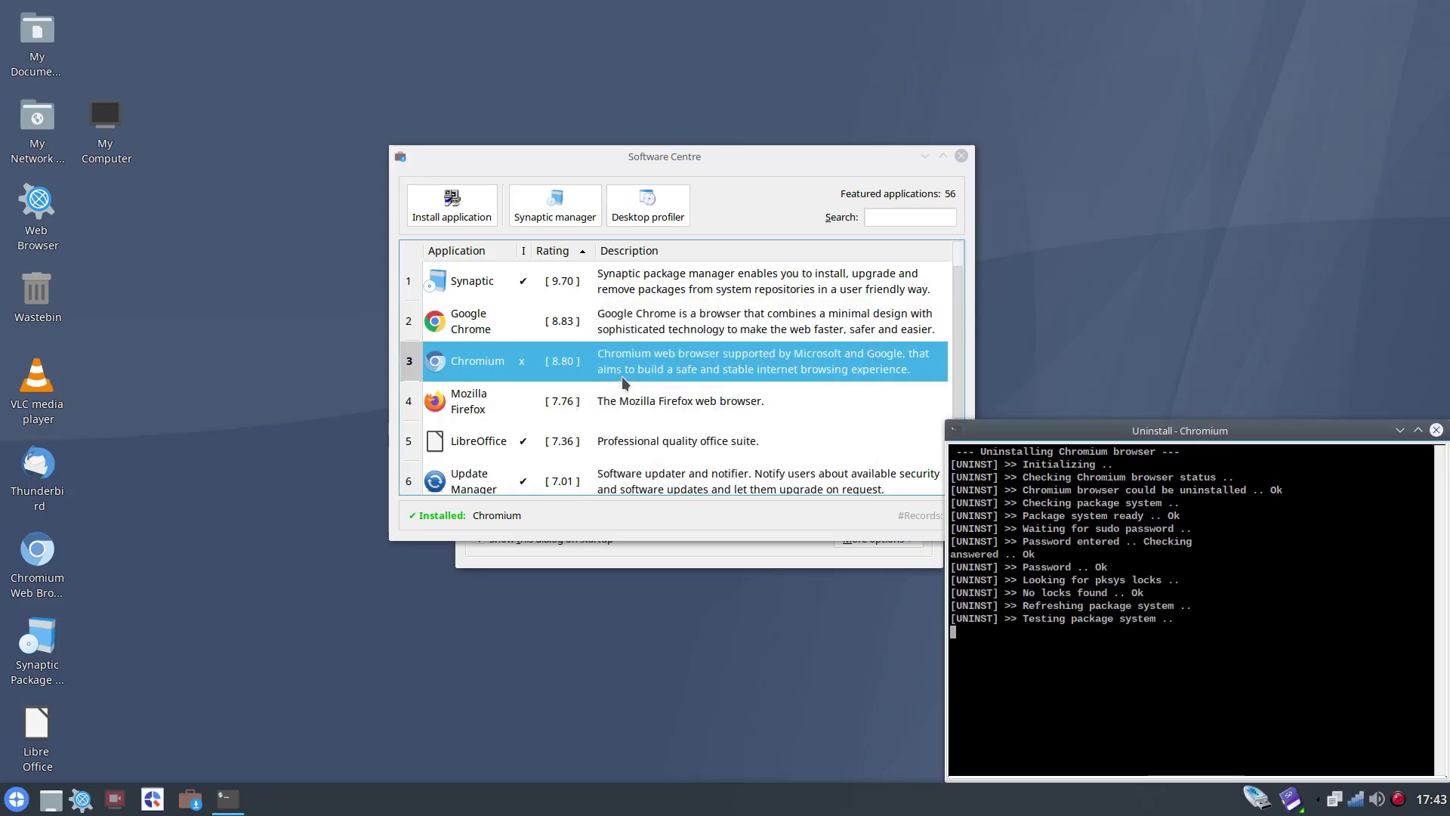
left_click(694, 424)
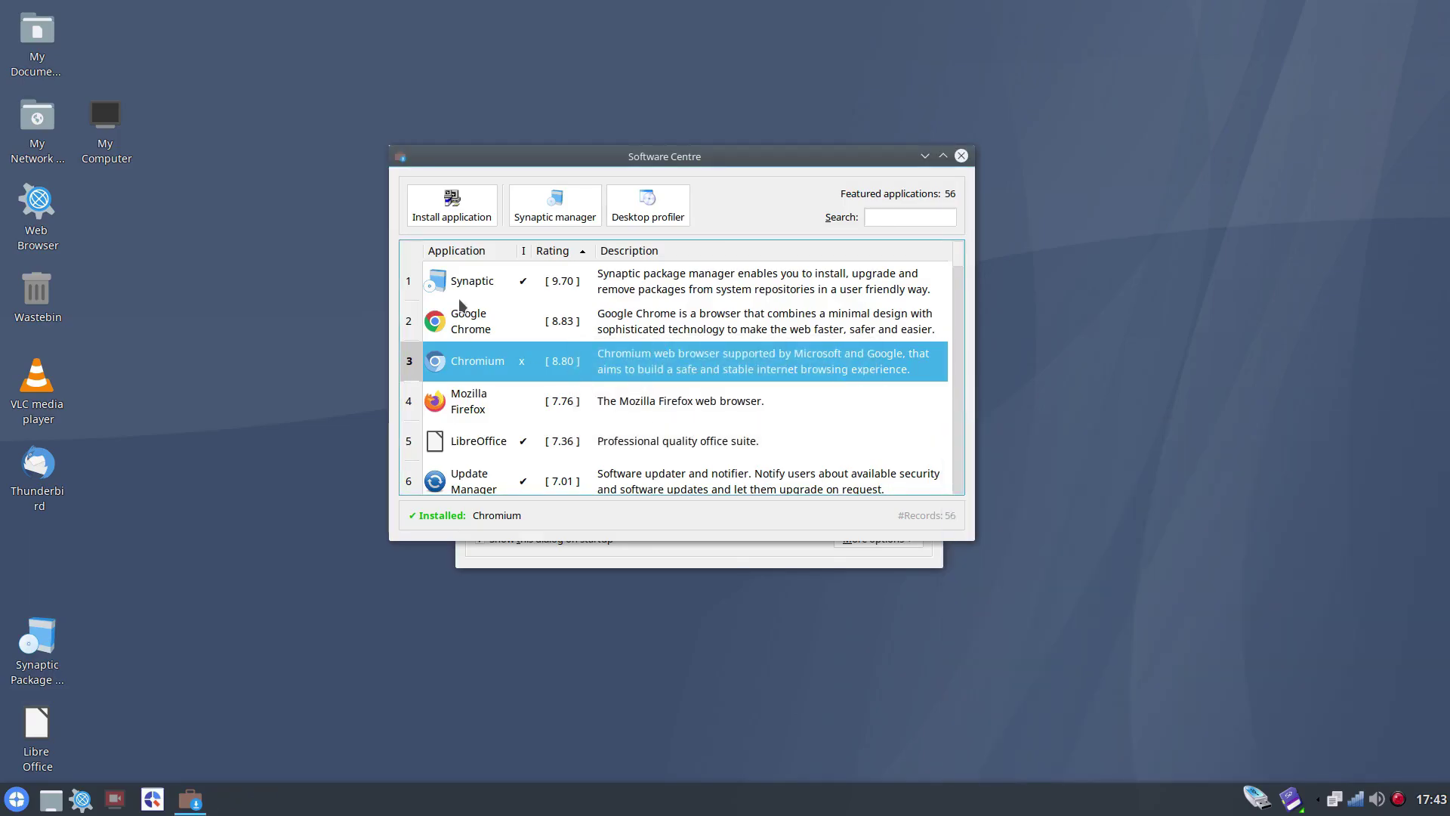
Step: Run the Google Chrome setup wizard from the Software Centre through Next, Install and Finish
left_click(478, 330)
double_click(478, 330)
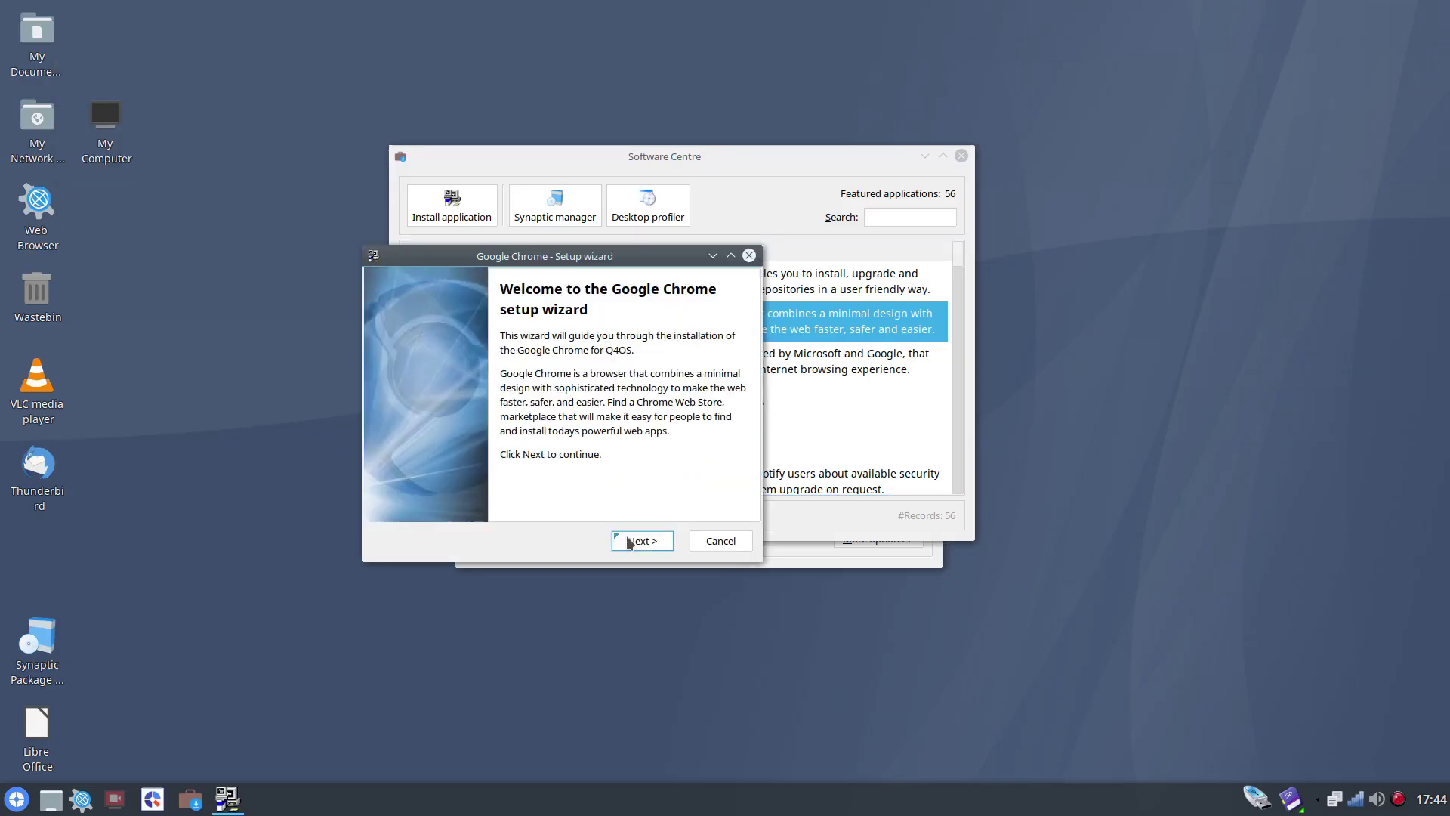
left_click(629, 542)
left_click(629, 542)
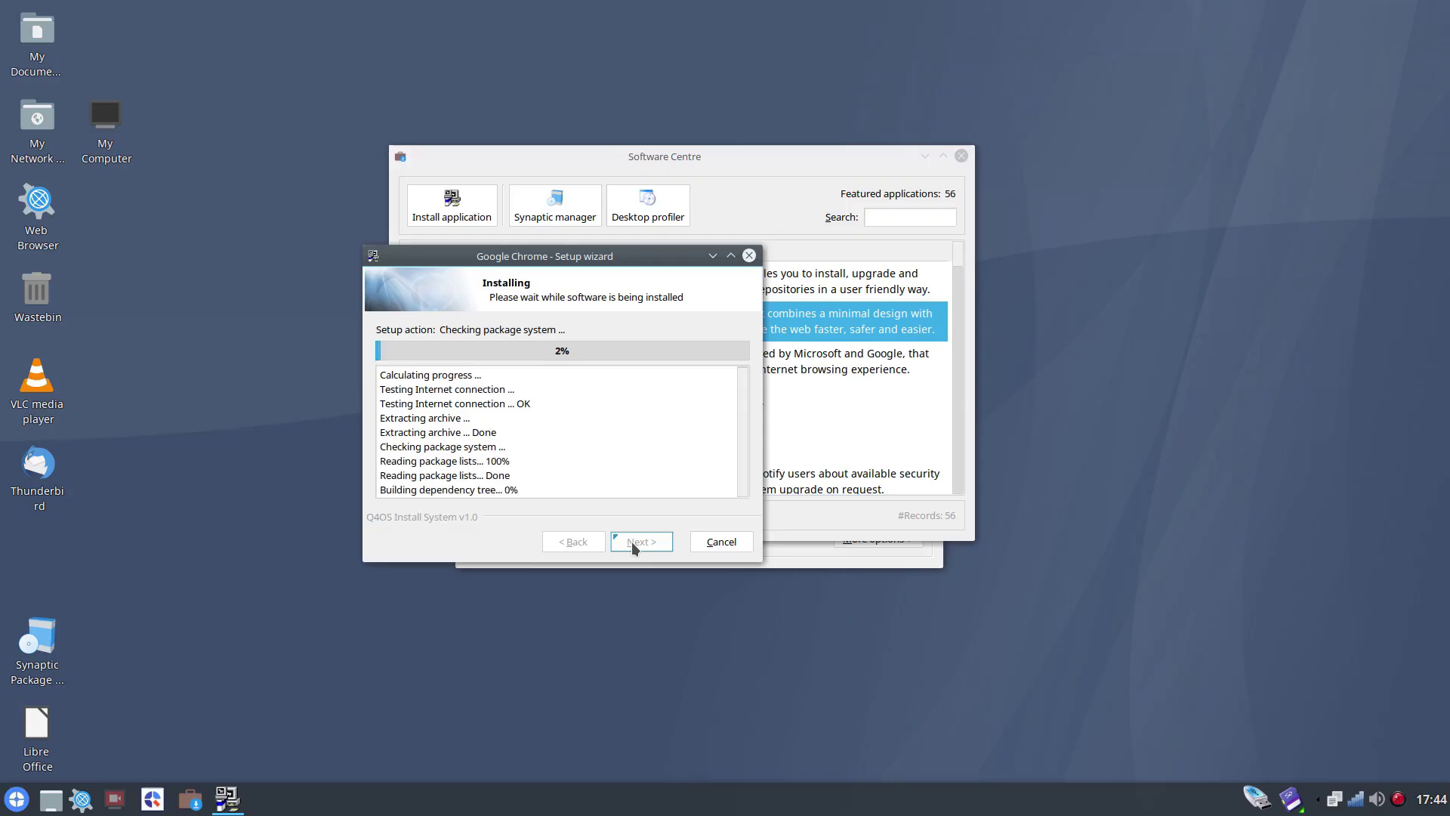
left_click(632, 542)
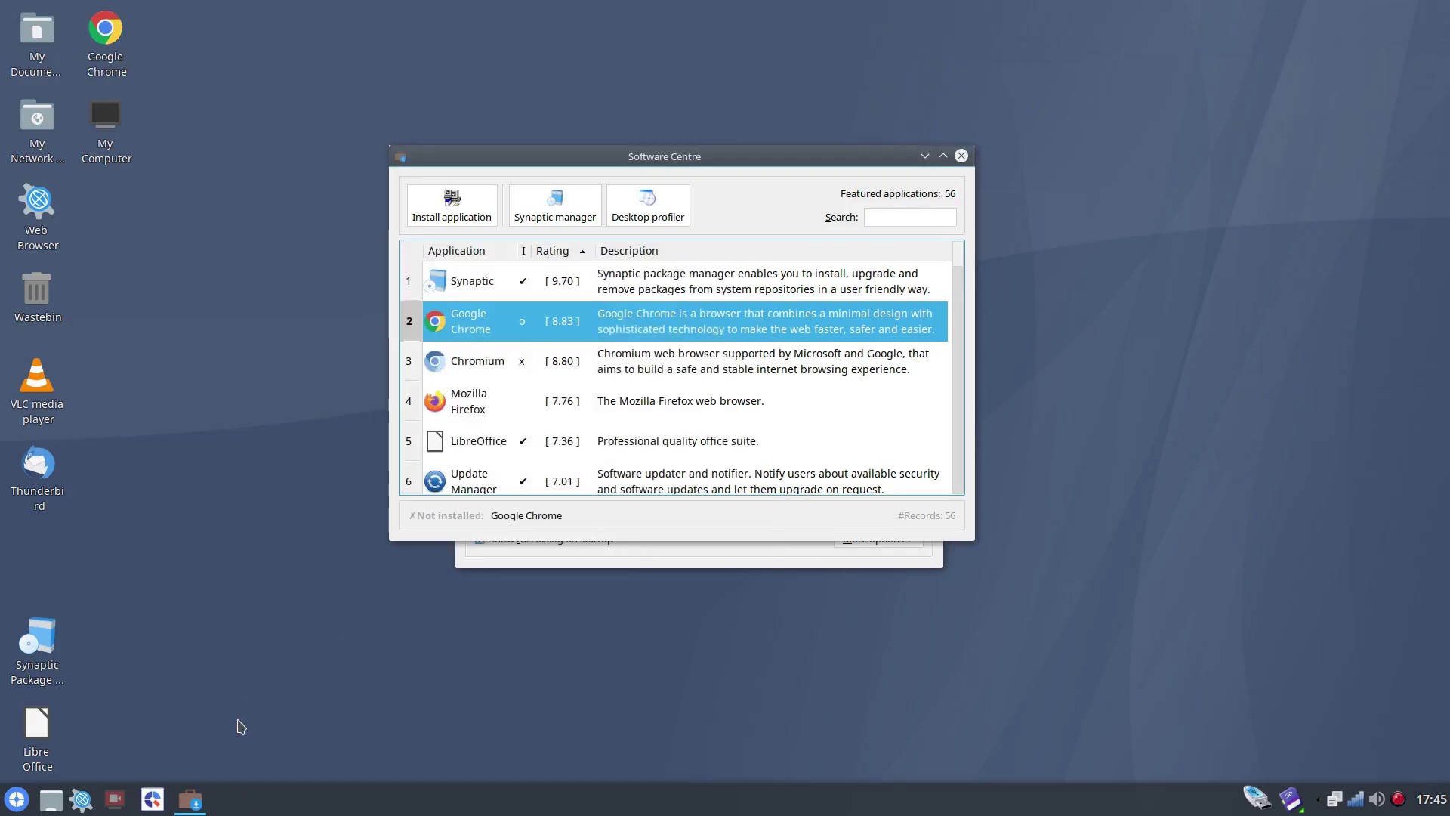
Step: Search the launcher for 'chro' and add Google Chrome to the start-menu favourites
left_click(16, 801)
type("chro")
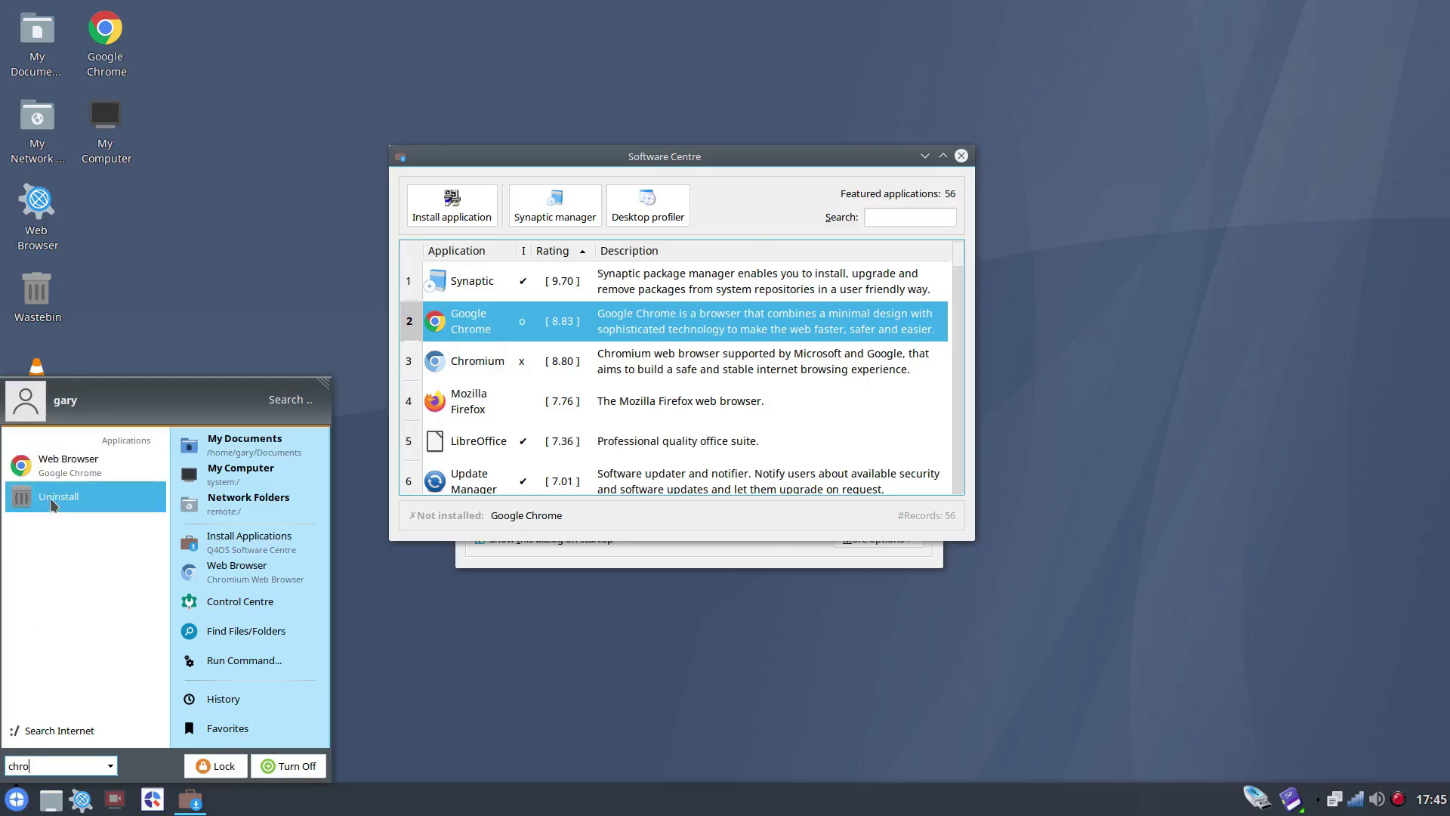
right_click(77, 476)
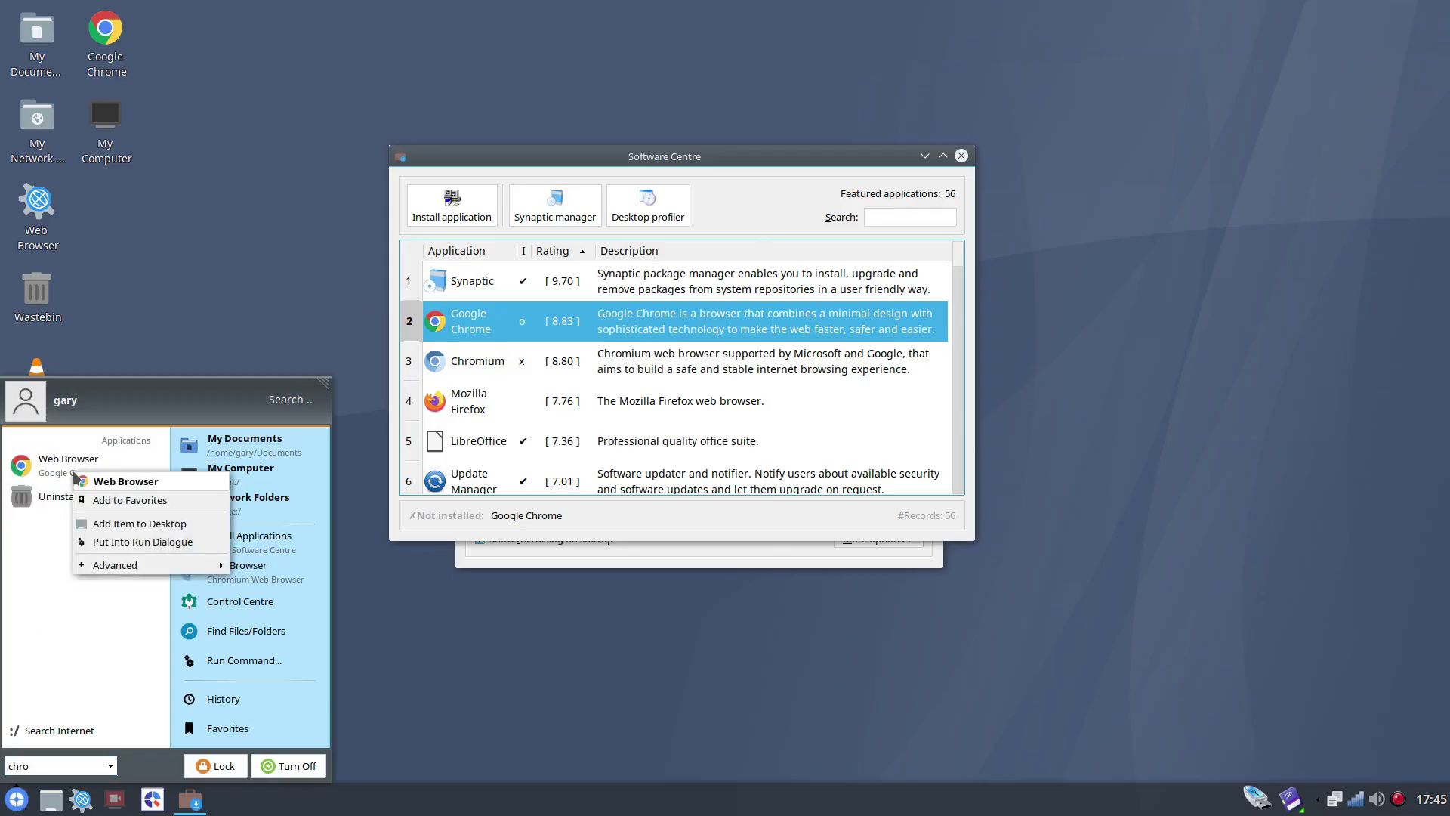
left_click(106, 500)
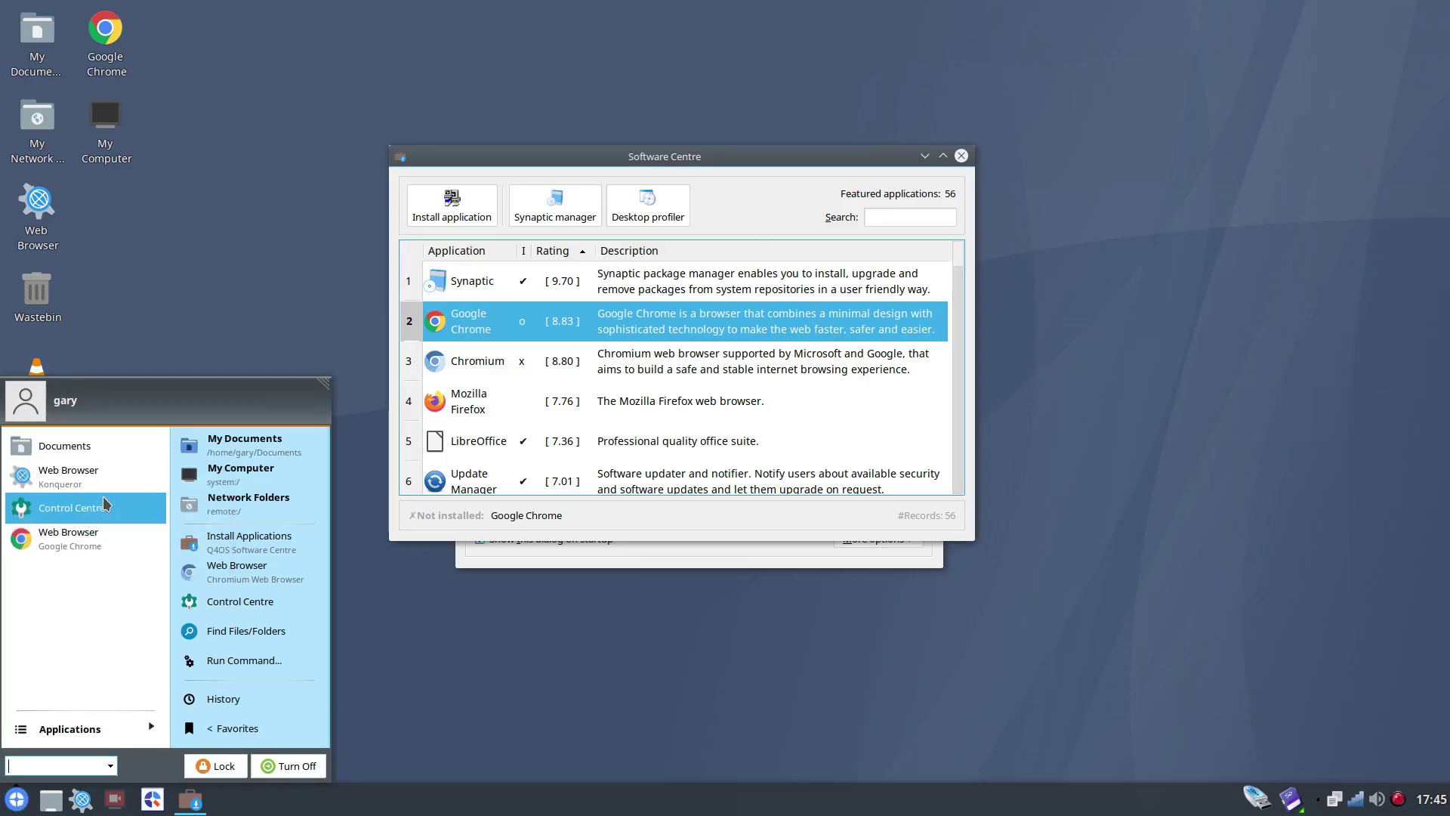
Step: Put a Google Chrome shortcut on the desktop and bring up the quick launcher's options
right_click(78, 549)
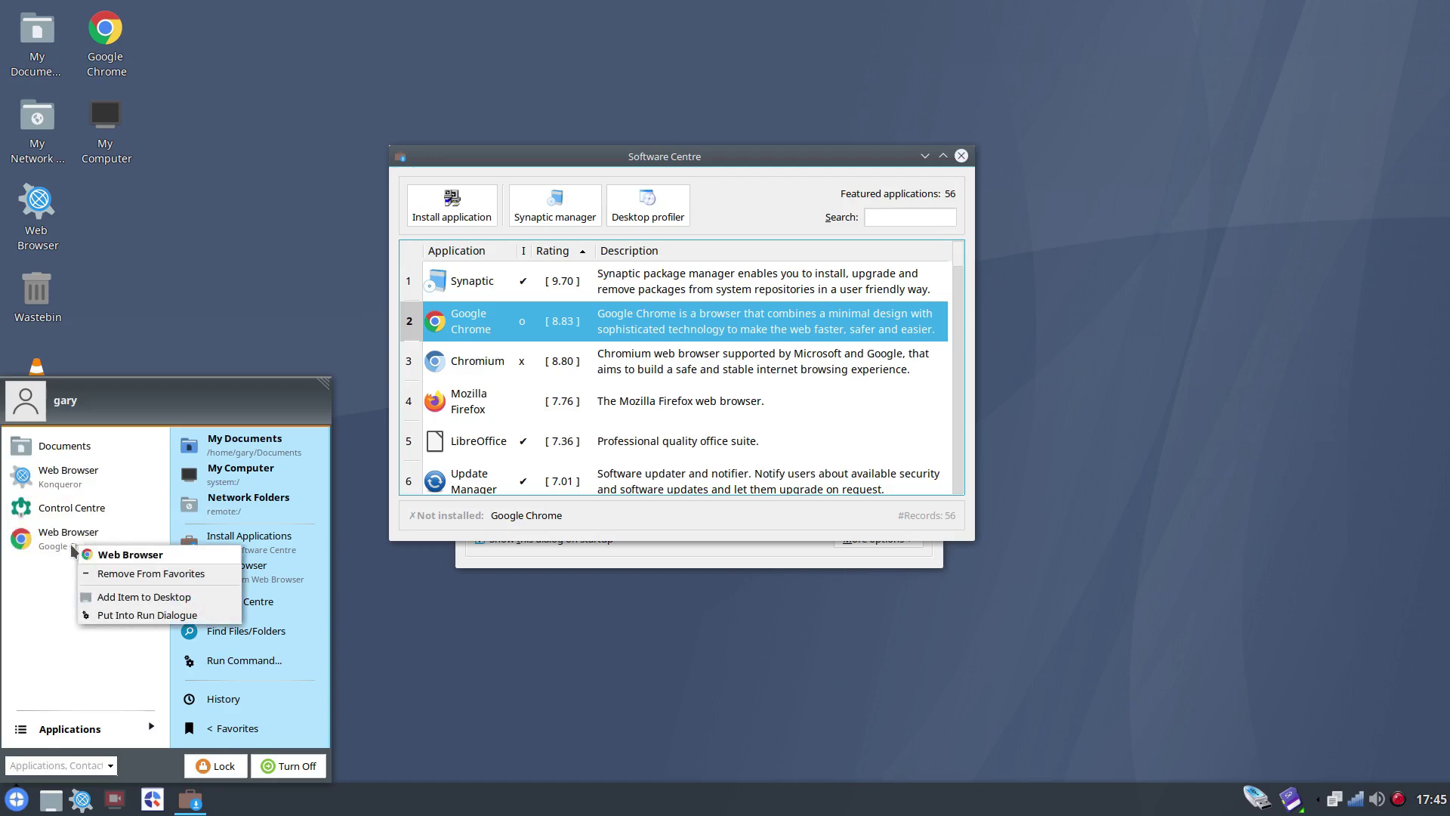
left_click(161, 598)
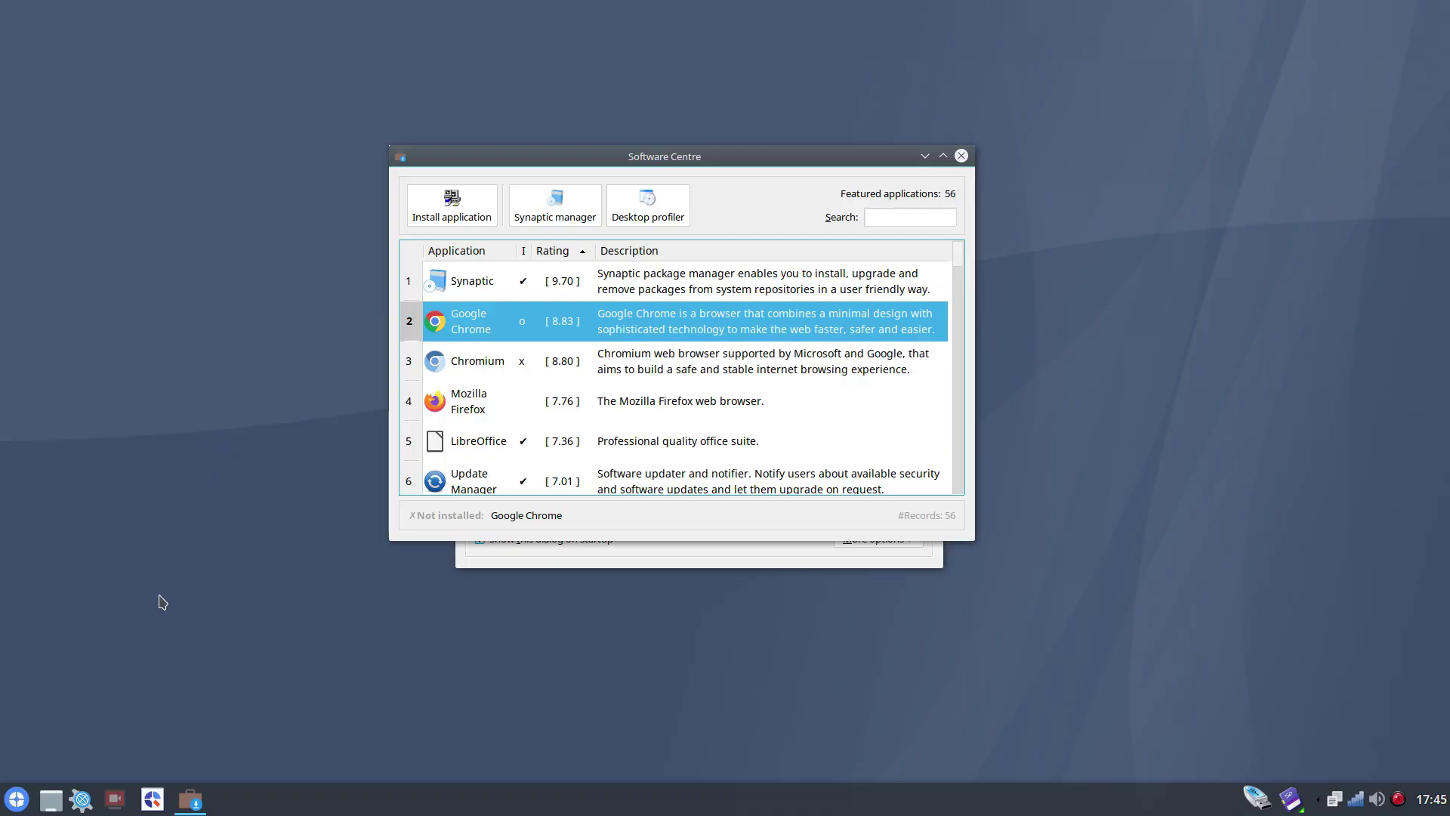
right_click(106, 800)
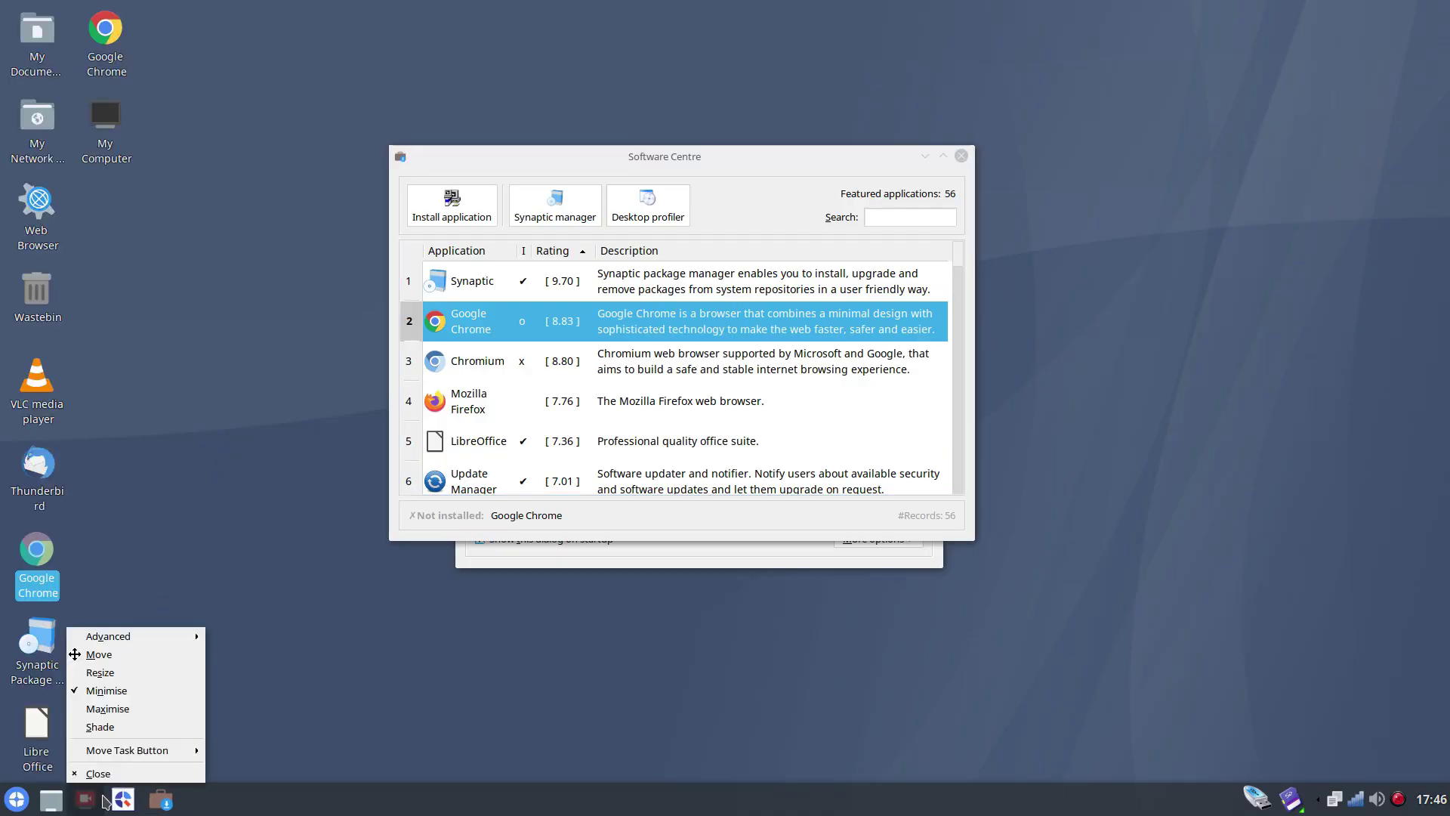
right_click(52, 799)
Step: Add Google Chrome to the quick launcher and finish its first-run setup with usage statistics off
mouse_move(65, 792)
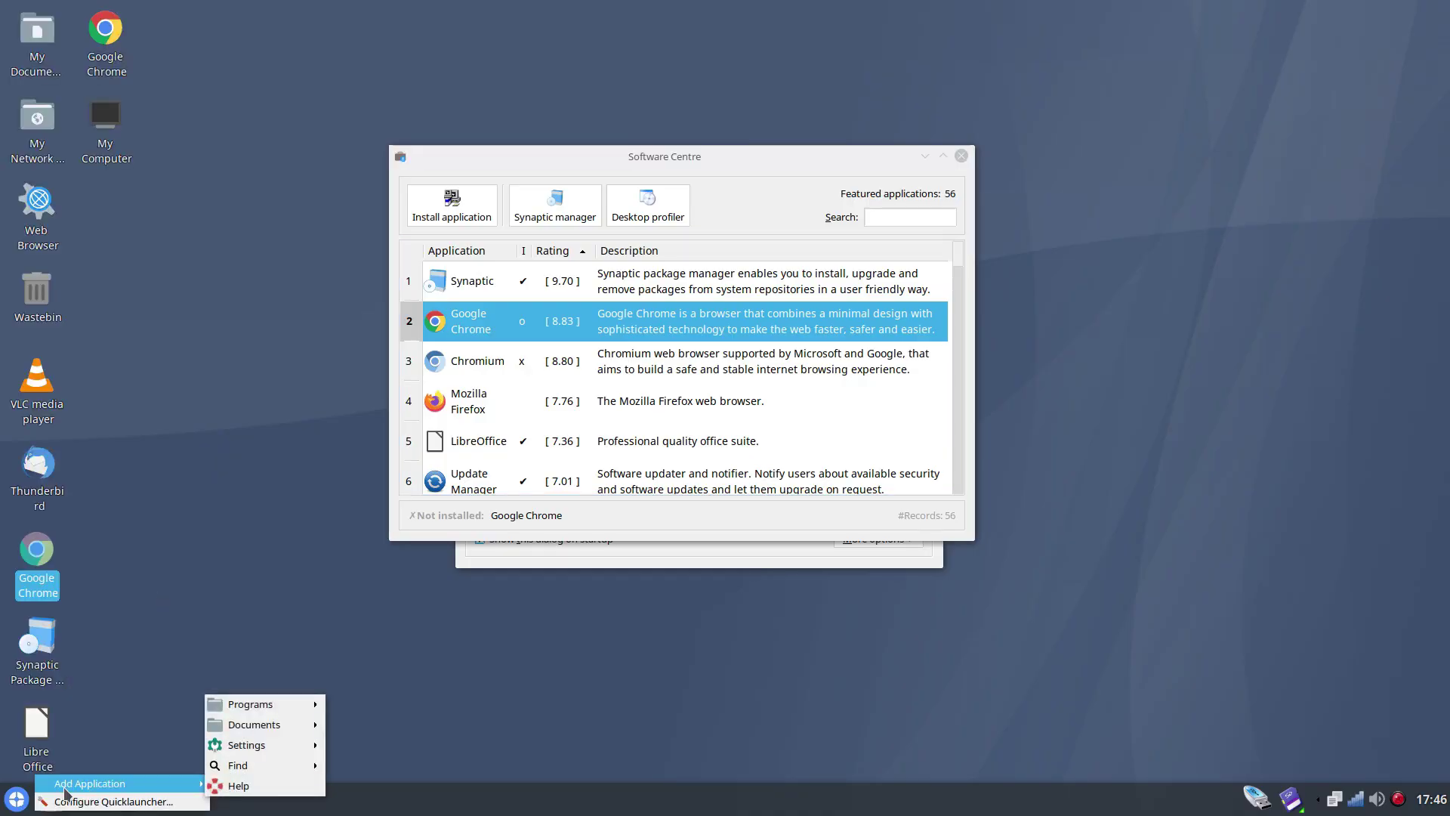
mouse_move(298, 711)
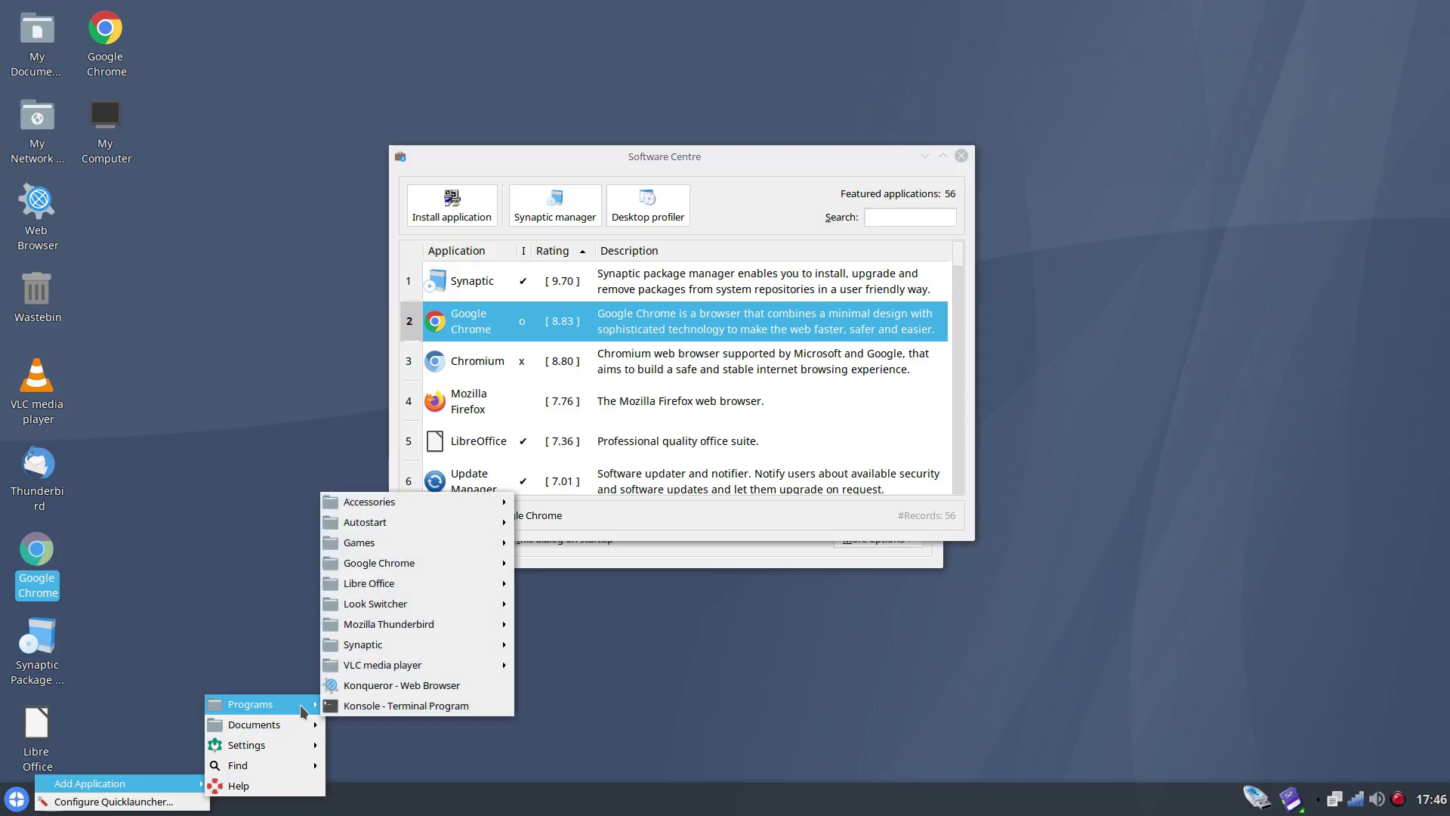
mouse_move(446, 565)
left_click(640, 569)
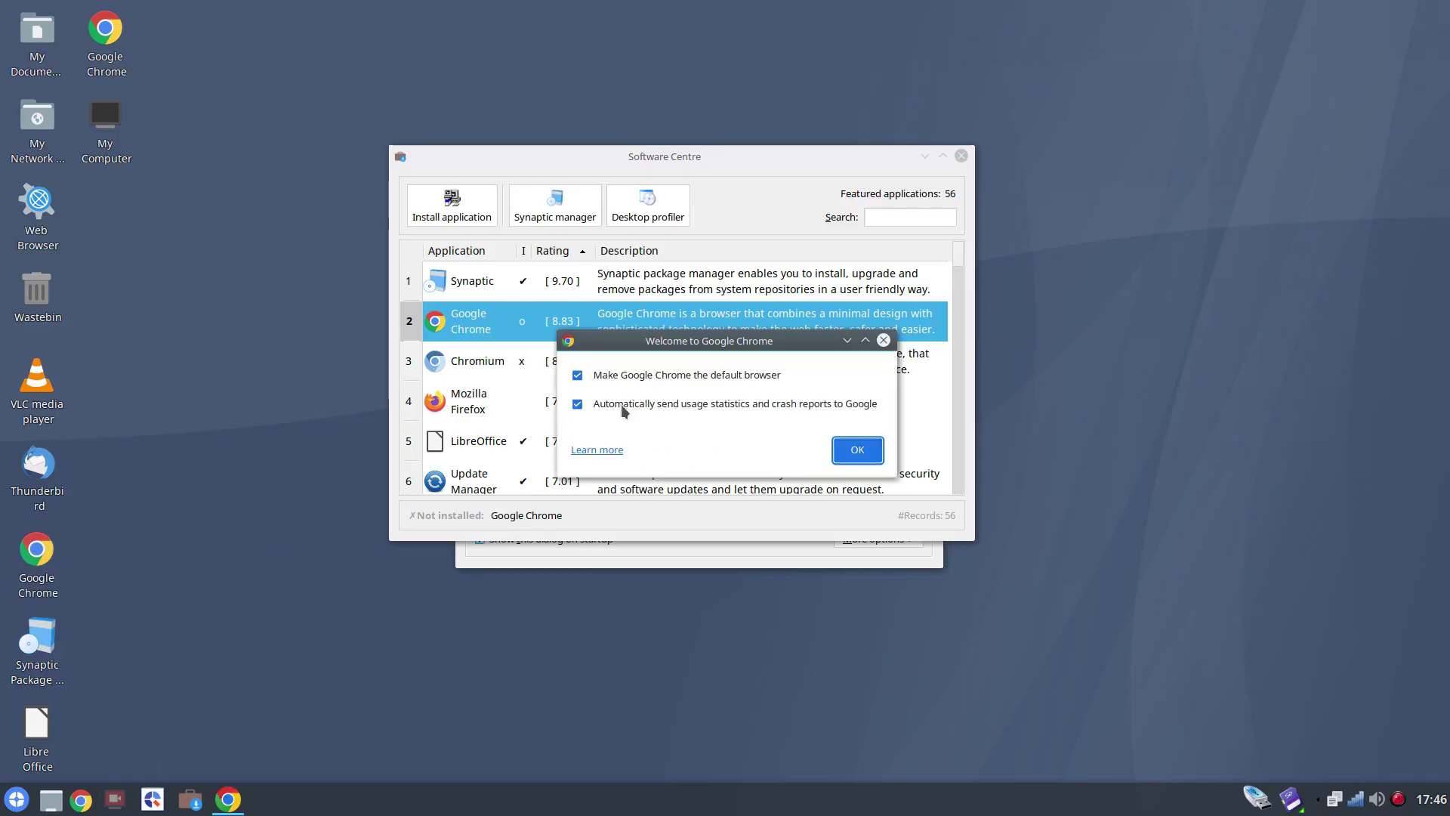
left_click(620, 408)
left_click(854, 446)
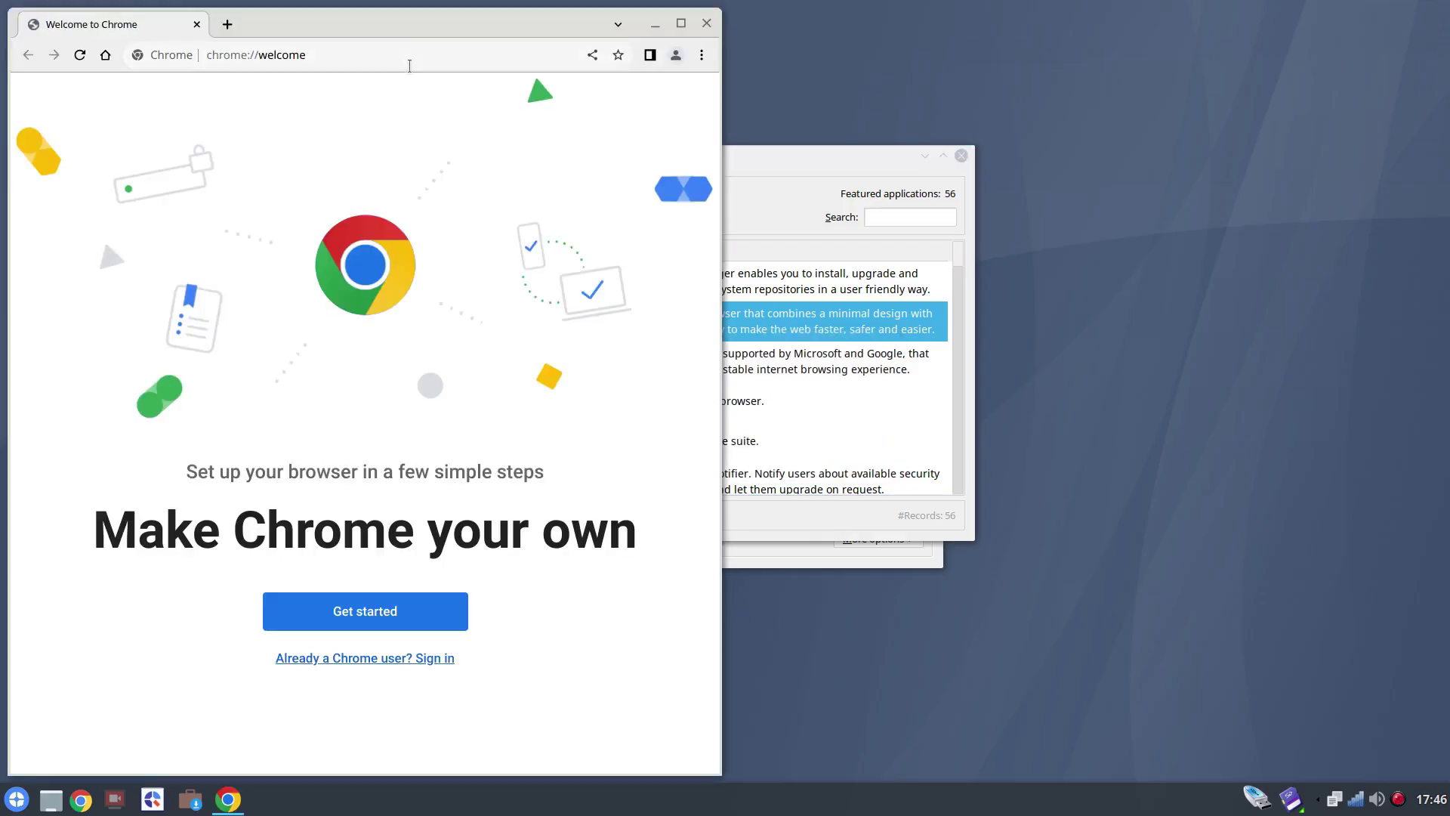
Step: Load the pasted YouTube channel address in Chrome, then close the browser
left_click(409, 55)
type("youtube.com/@everydaylinuxuser")
key("Return")
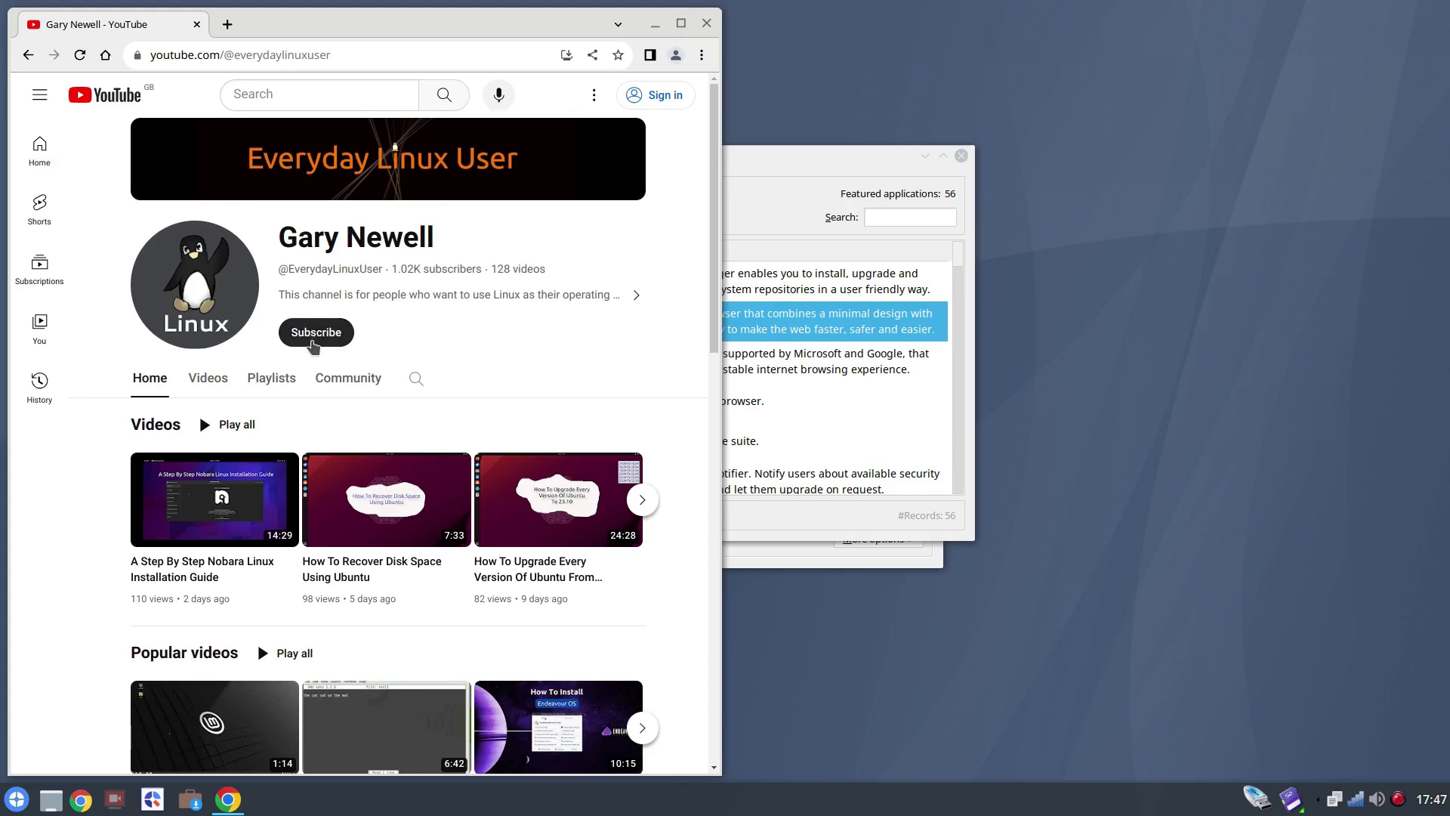
left_click(707, 25)
Step: Browse the application list past NVIDIA drivers and Clementine to select HP drivers
left_click_drag(961, 259, 958, 270)
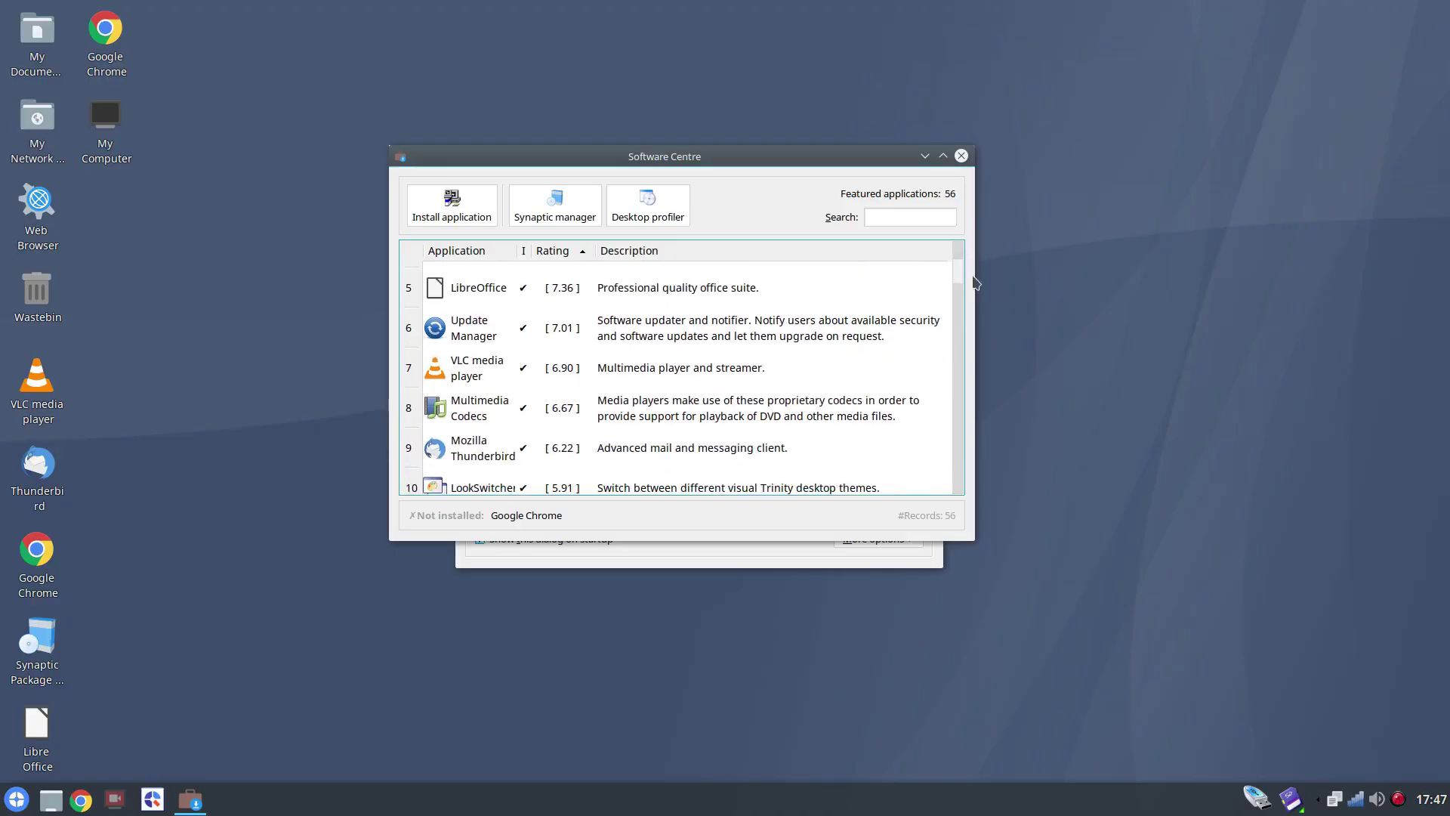
left_click_drag(962, 278, 962, 292)
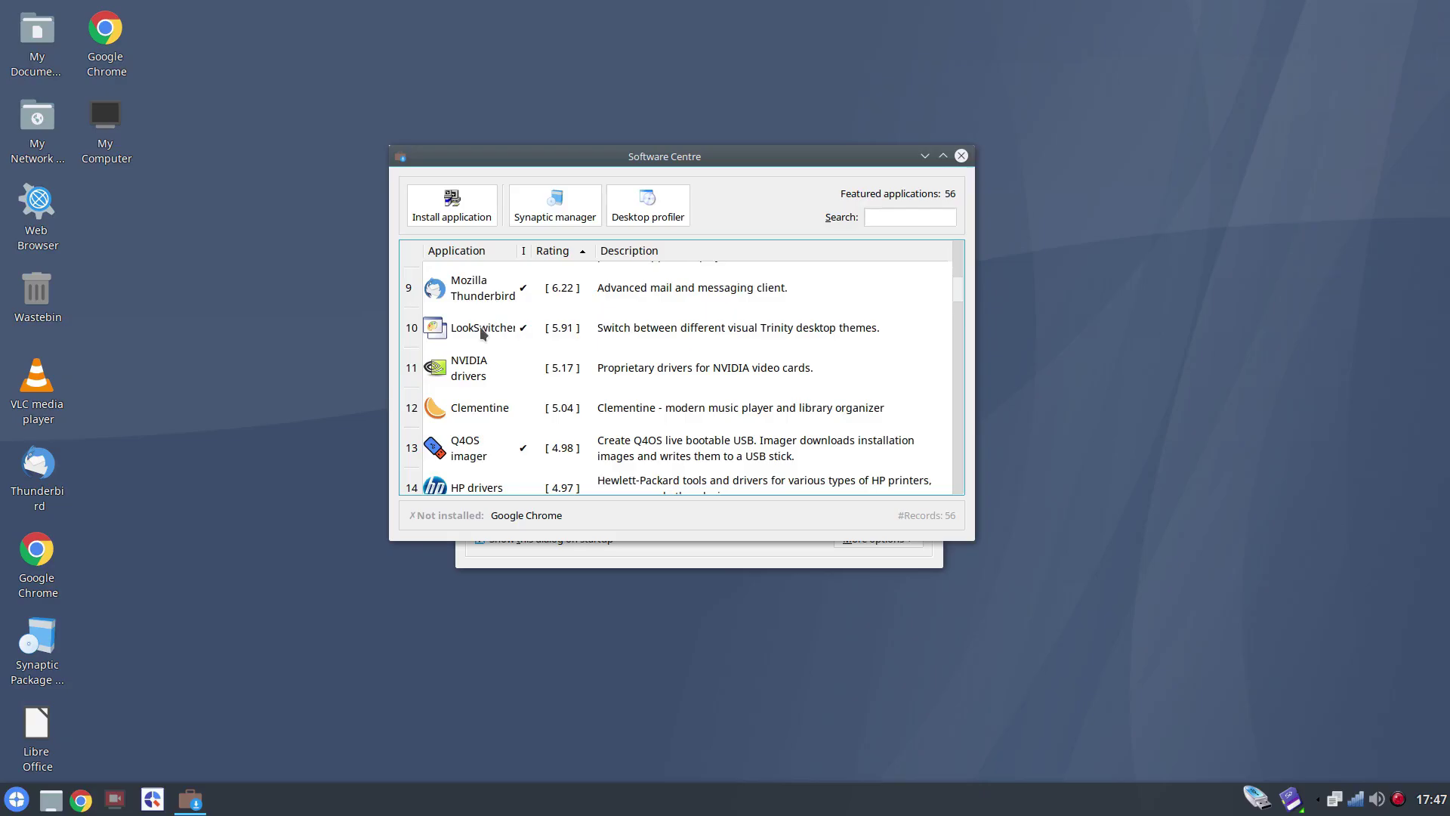
left_click(469, 374)
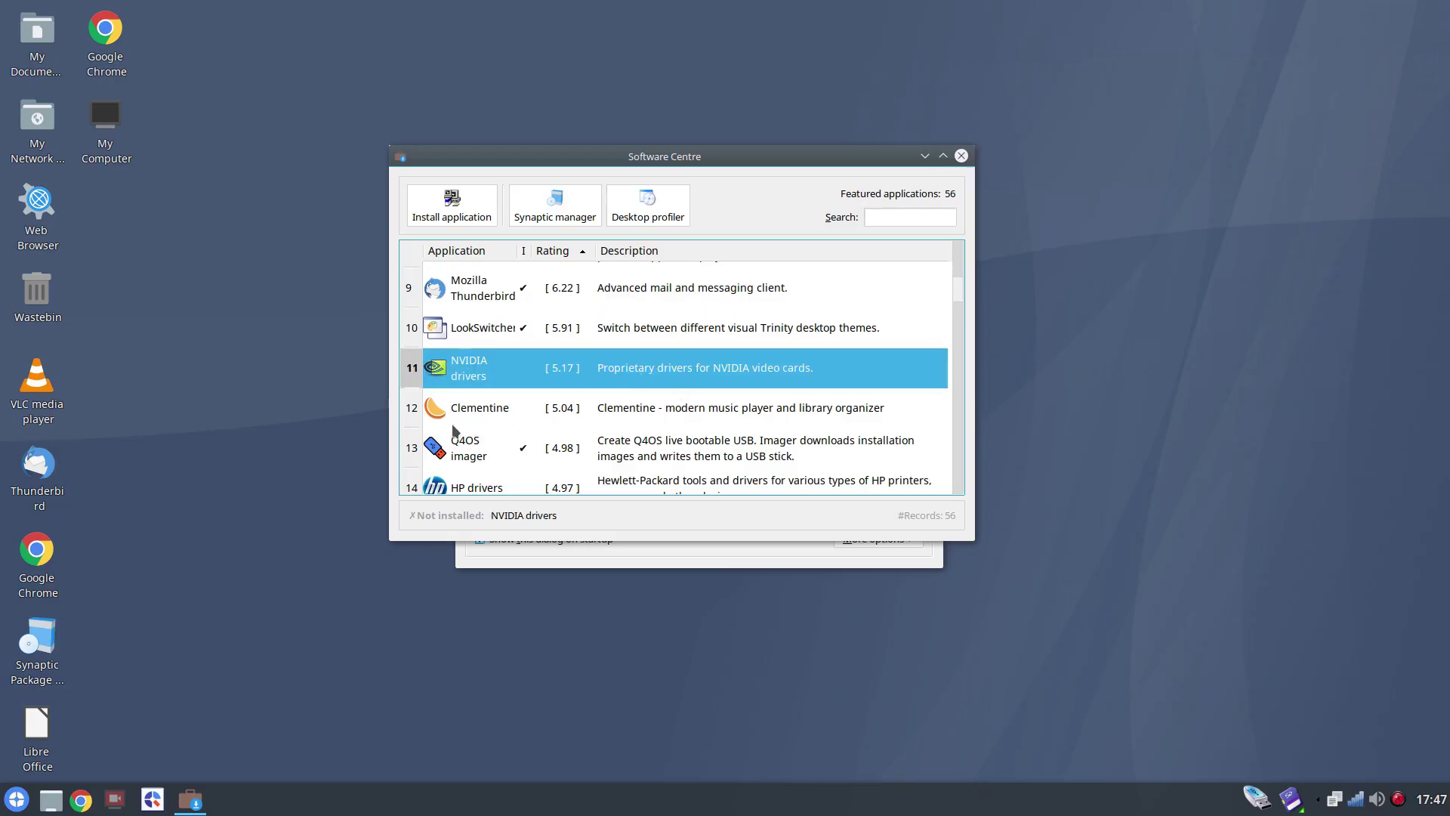
left_click(473, 409)
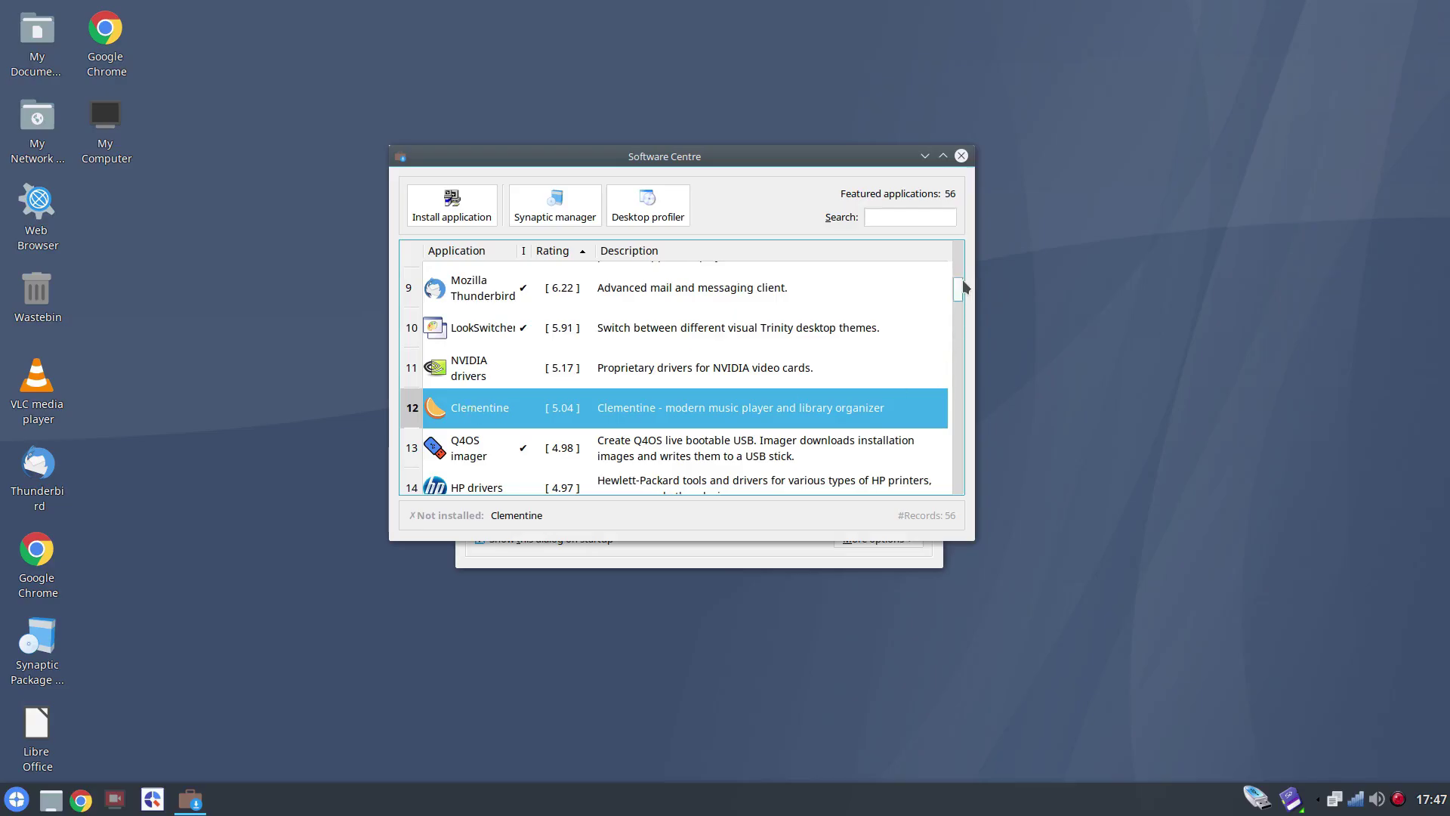
scroll(957, 286, "down", 4)
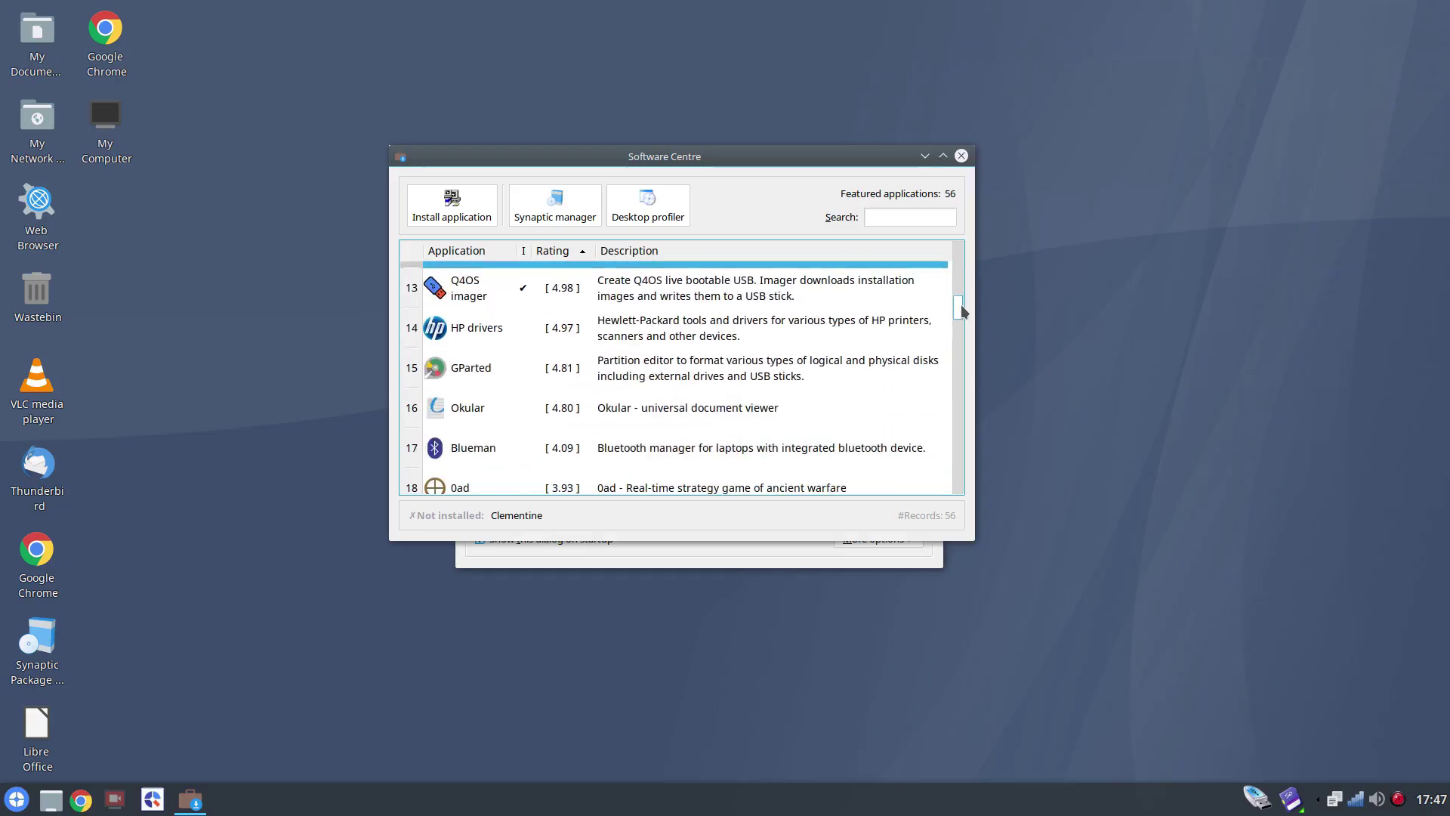
left_click(469, 333)
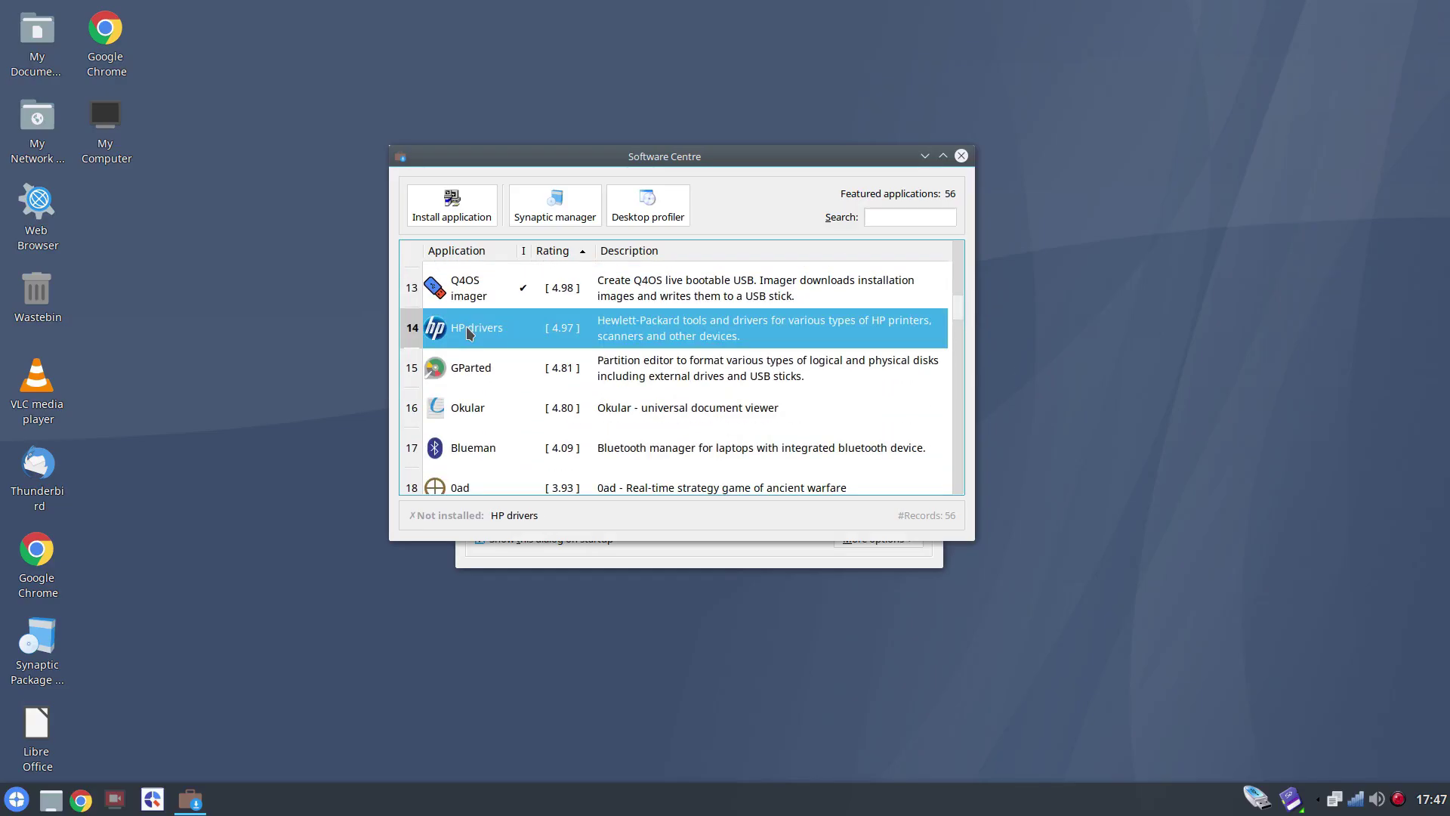
Step: Run the HP drivers setup wizard through installation to completion
double_click(469, 333)
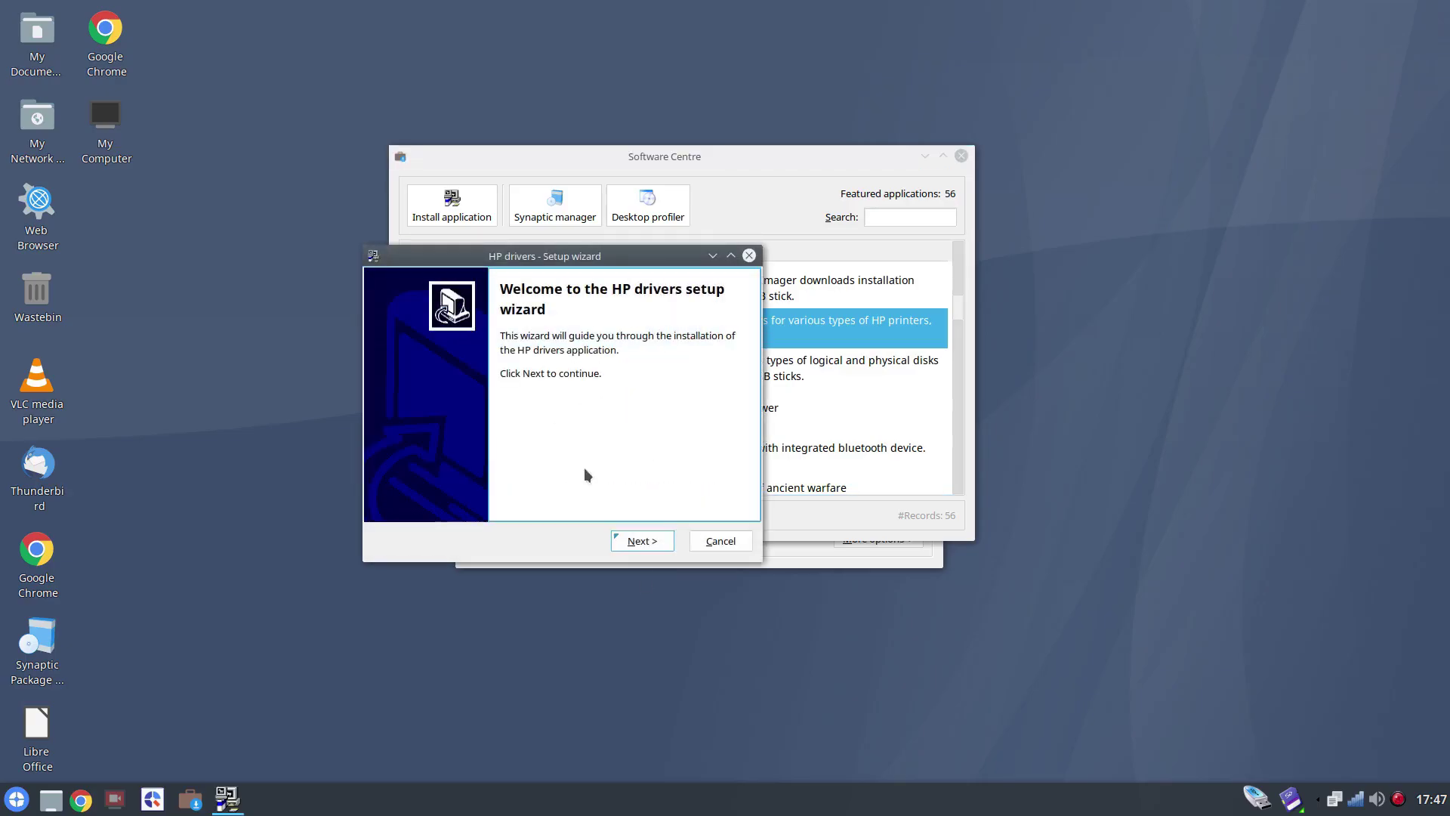
left_click(647, 542)
left_click(649, 537)
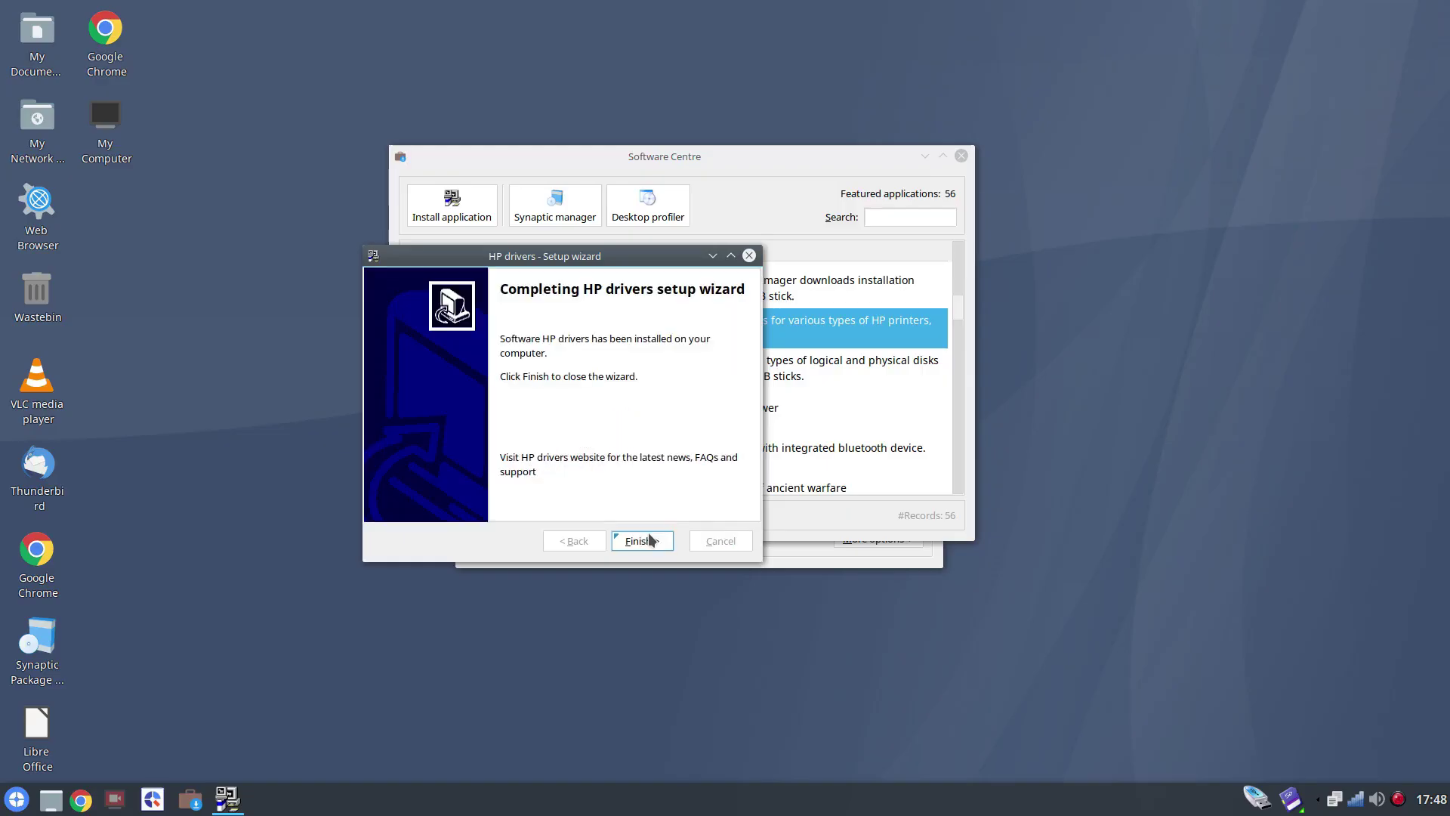
left_click(642, 540)
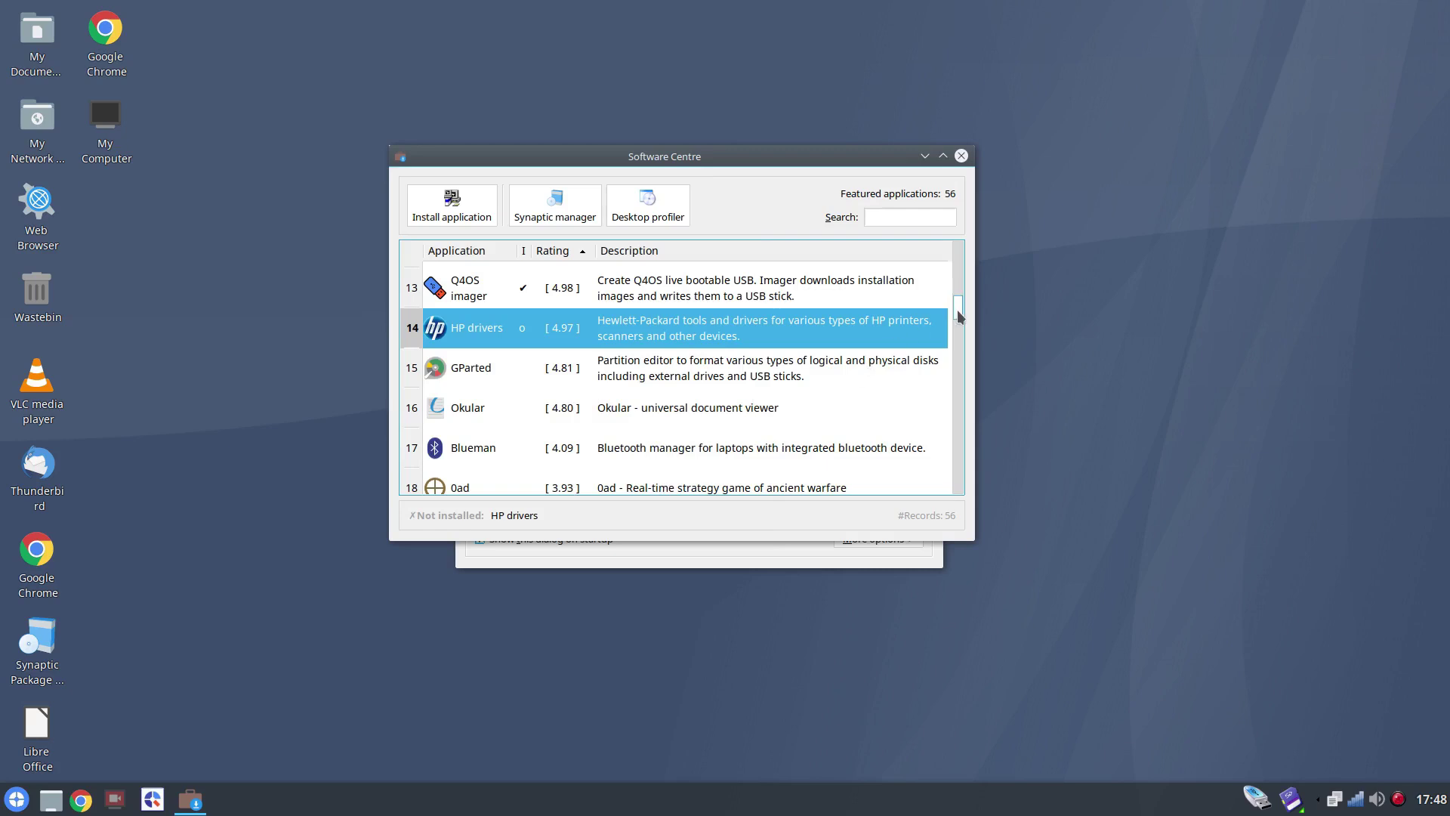
Step: Install Blueman through its setup wizard, then move the Software Centre window up and left
scroll(957, 317, "down", 2)
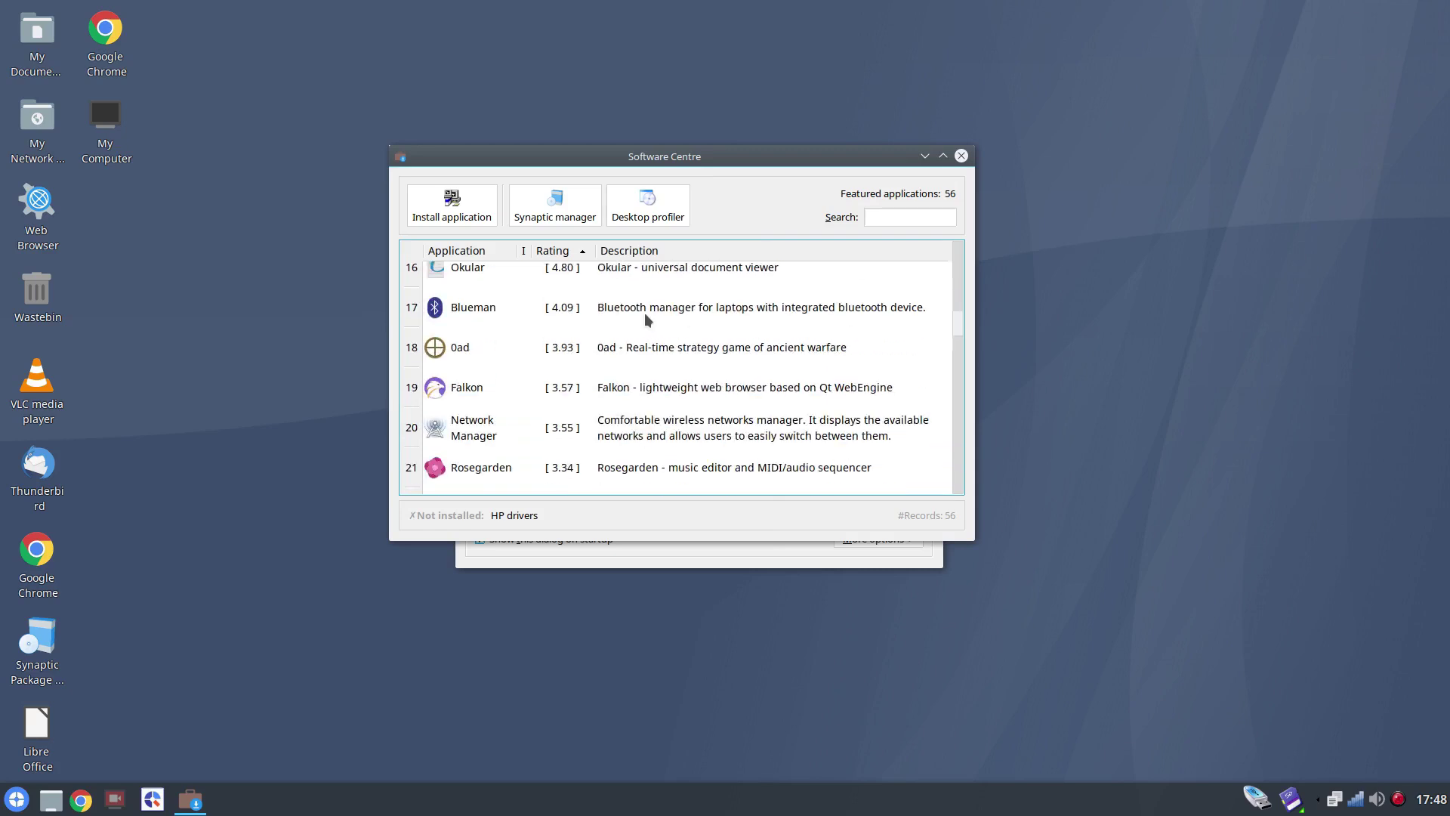
double_click(484, 311)
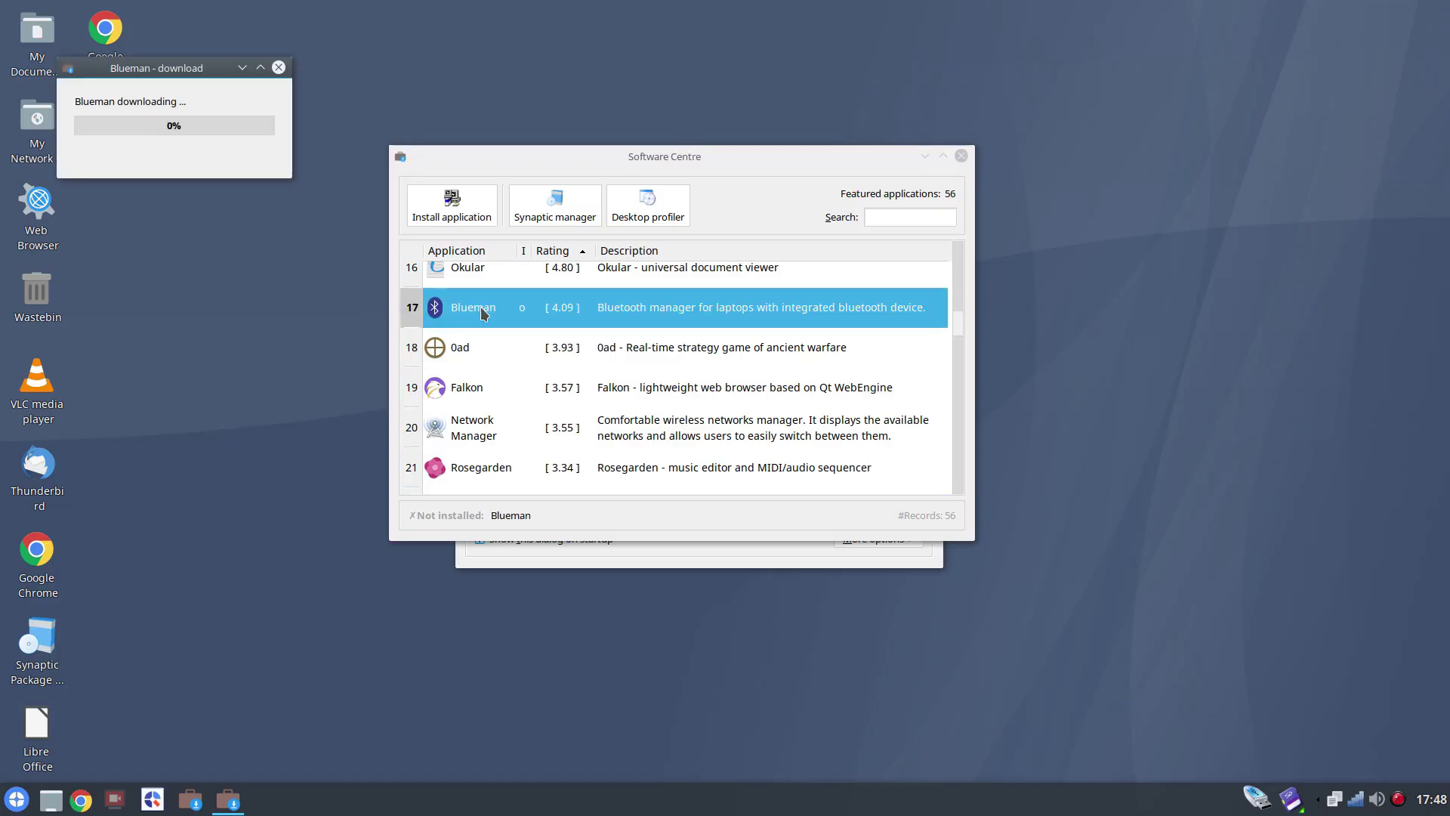
left_click(641, 542)
left_click(642, 541)
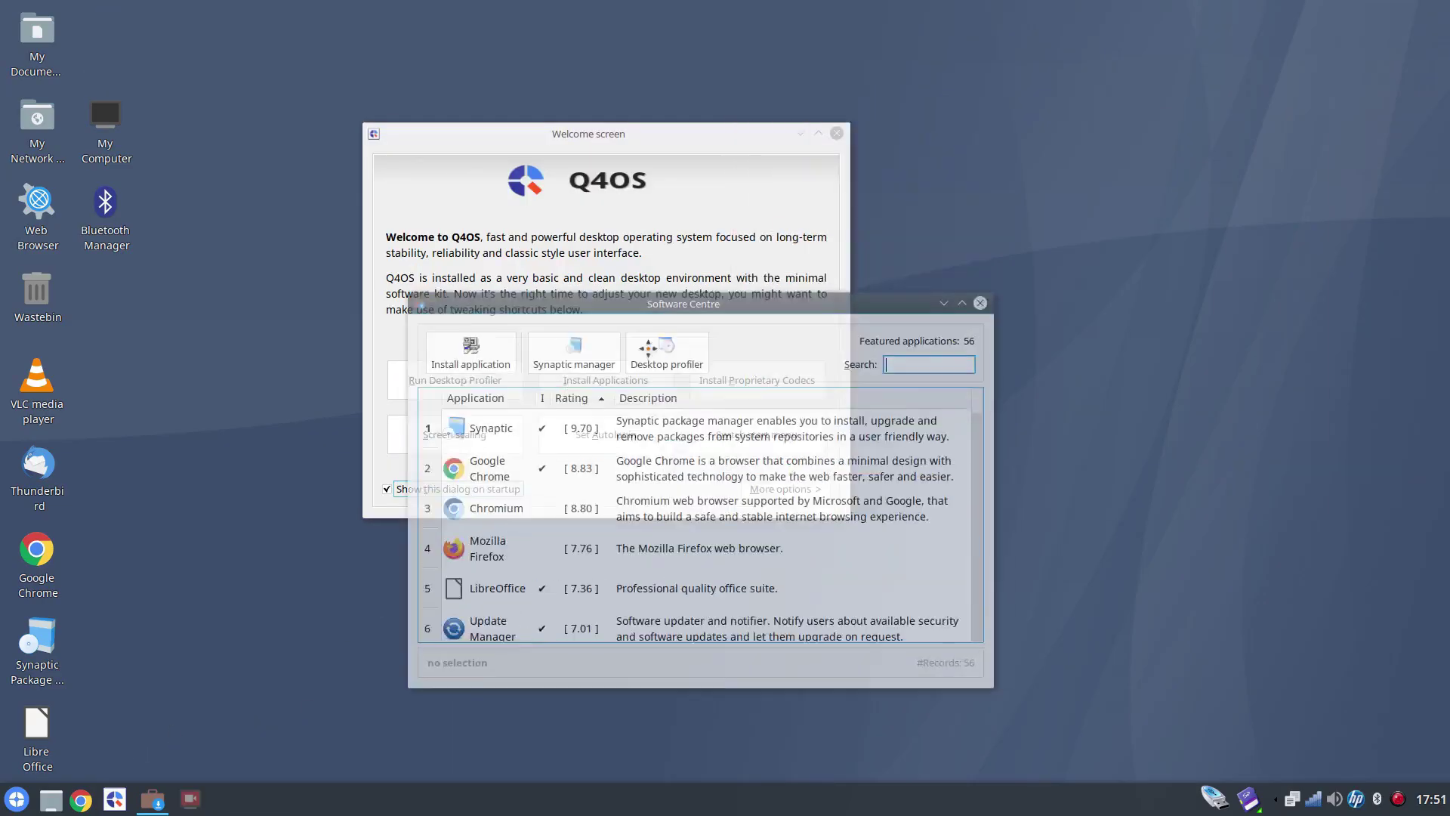
left_click_drag(998, 320, 666, 183)
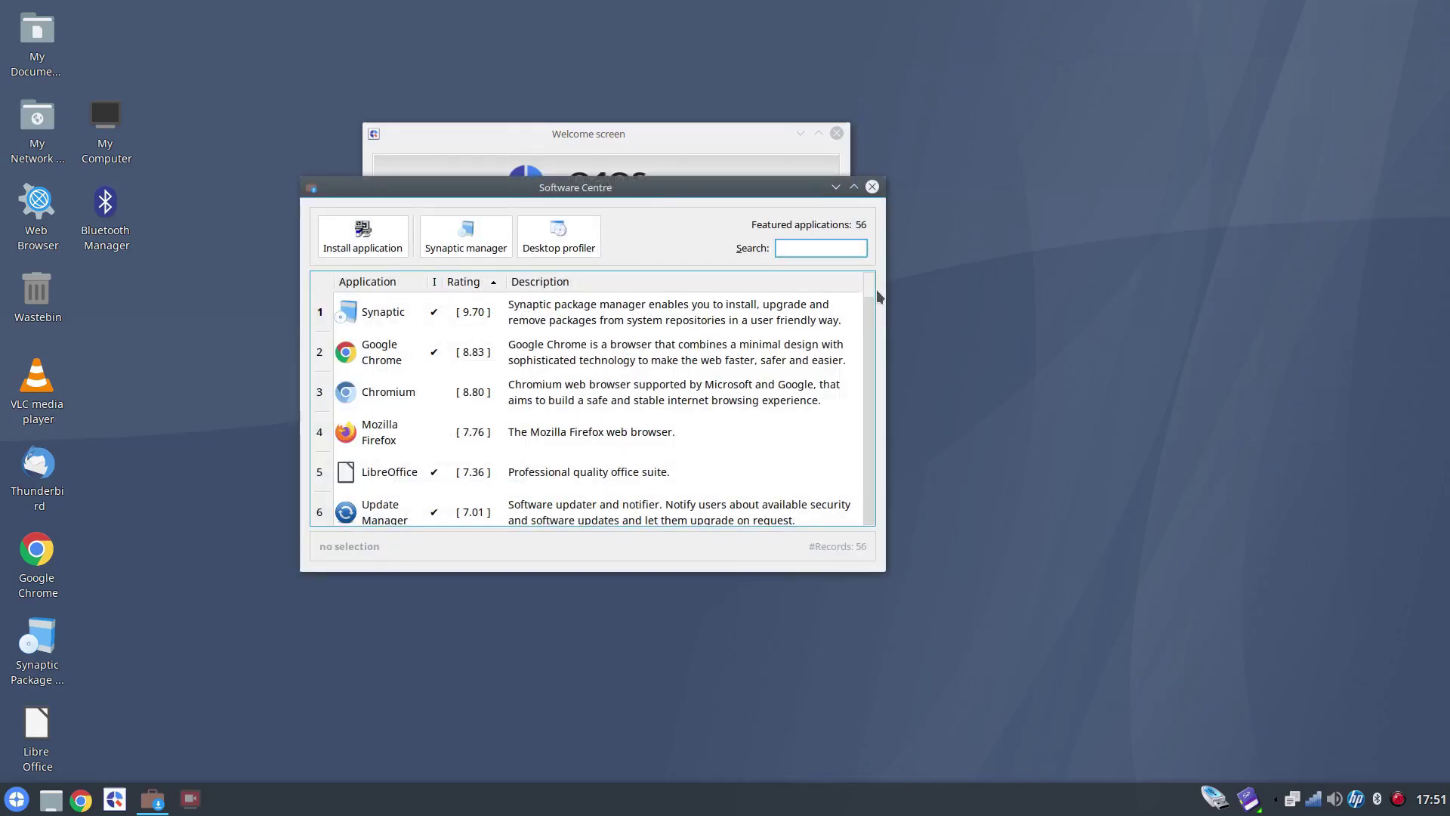
Step: Scroll through all 56 featured applications down to Skanlite
left_click_drag(876, 291, 868, 367)
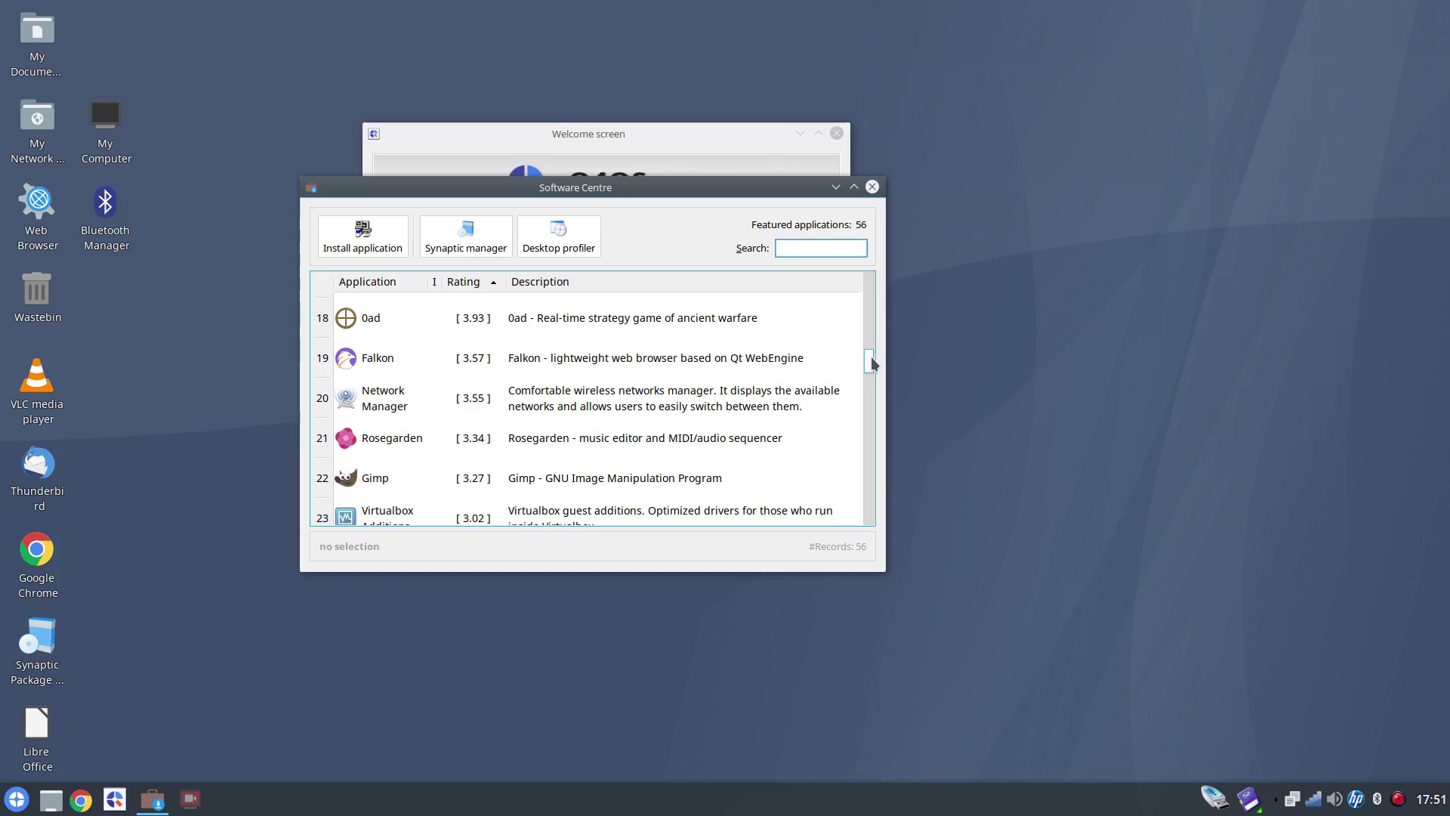
left_click_drag(872, 363, 869, 370)
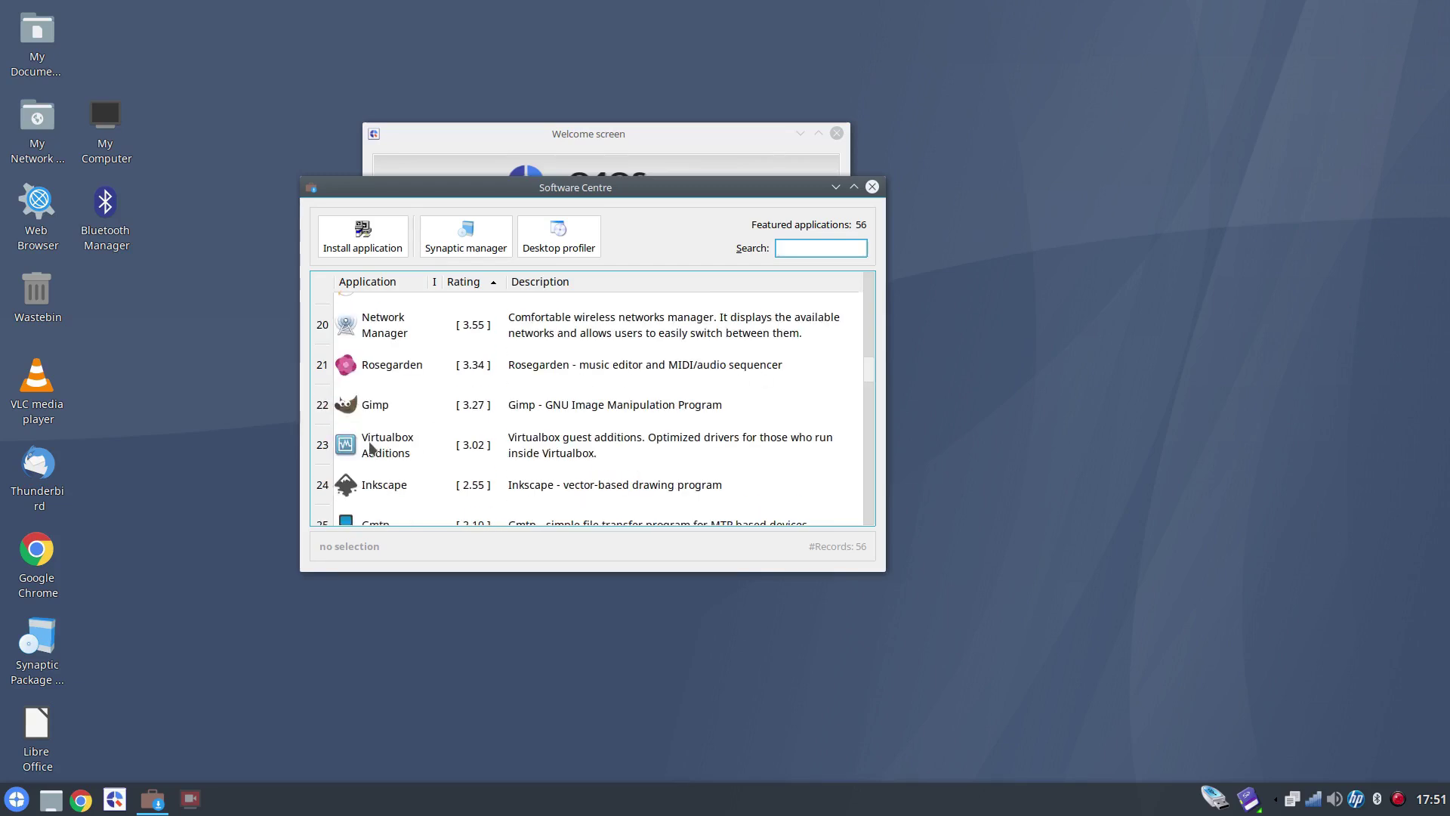
left_click_drag(869, 369, 870, 396)
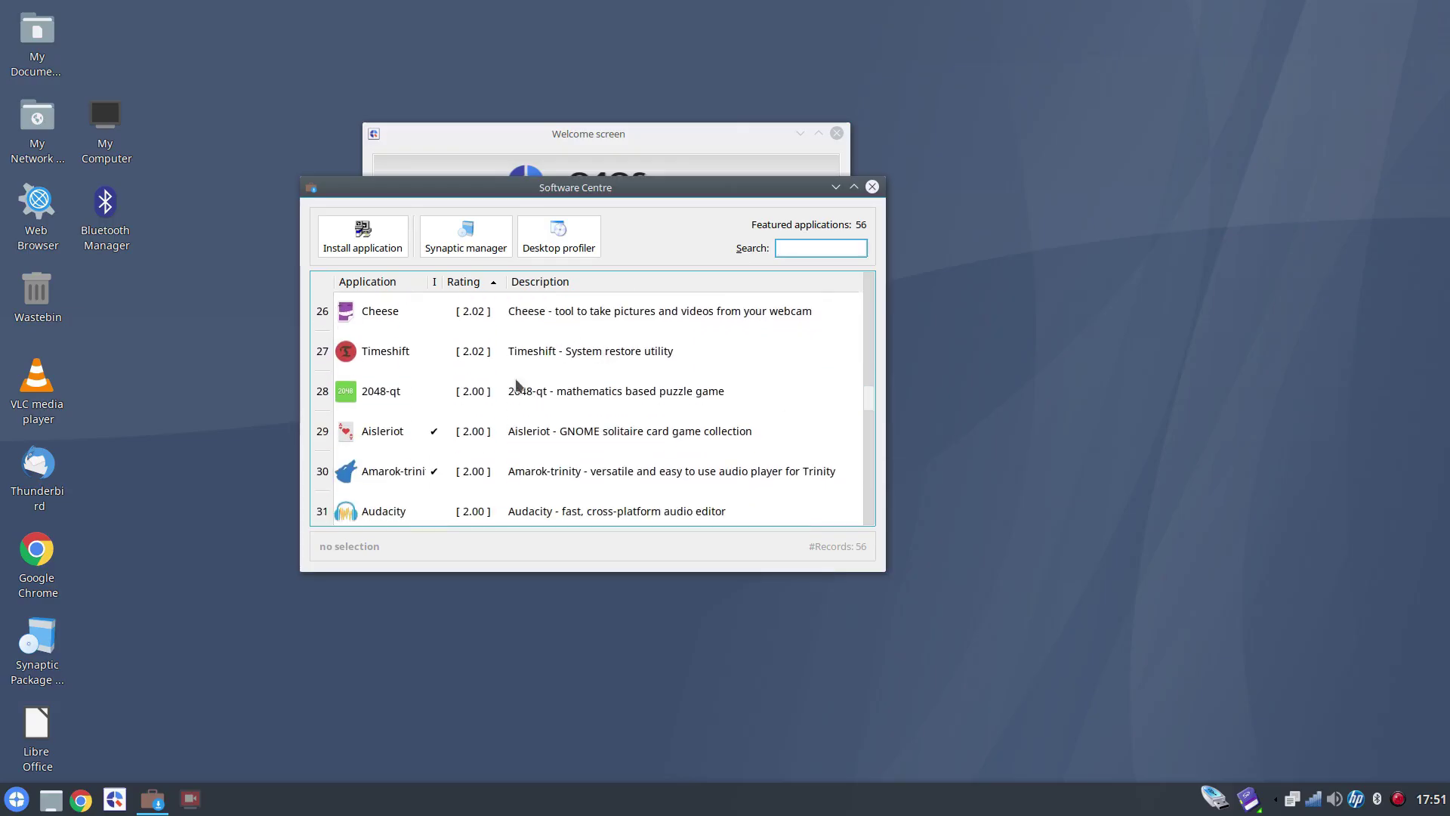
scroll(372, 401, "down", 2)
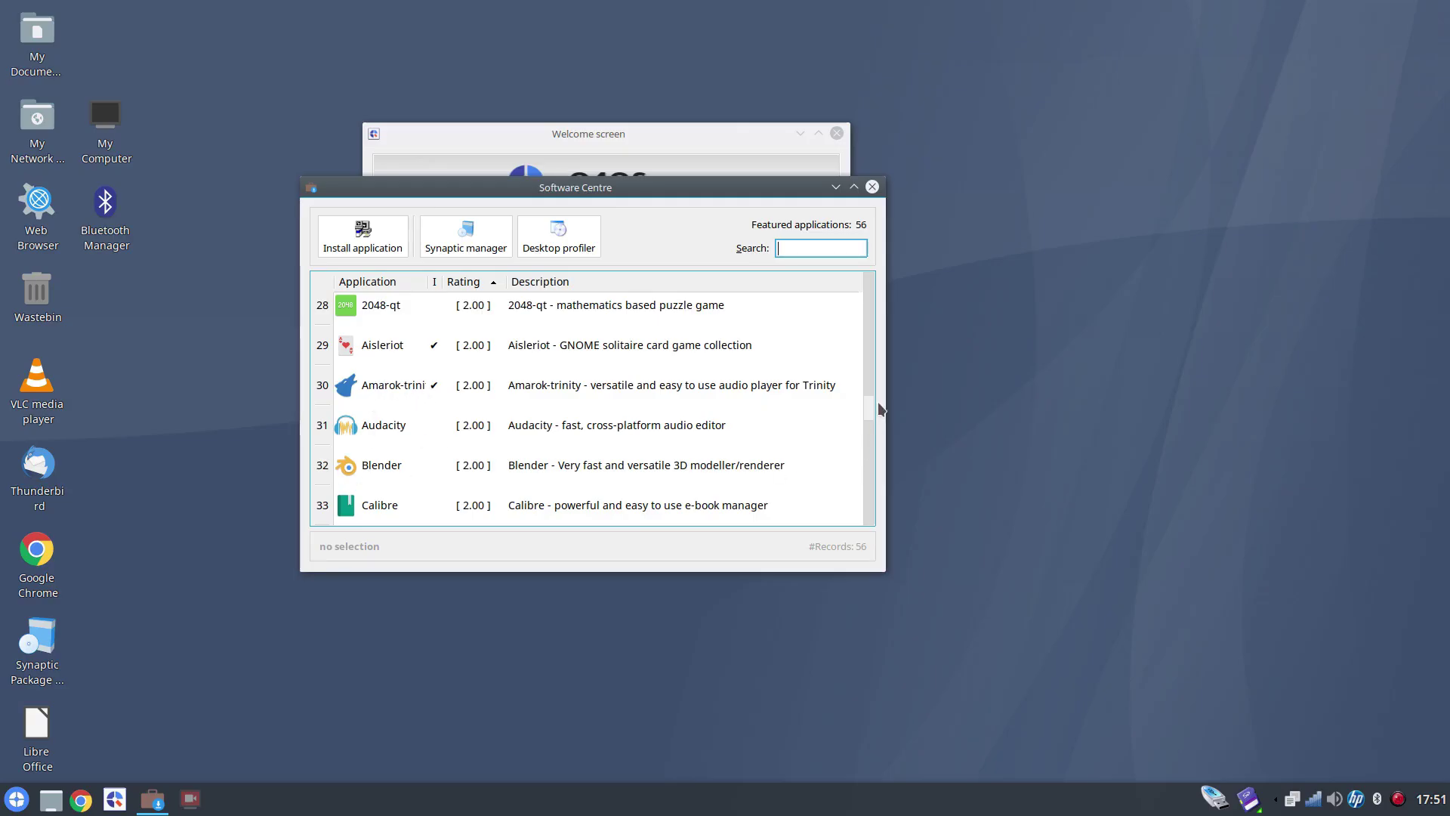
left_click_drag(869, 411, 865, 441)
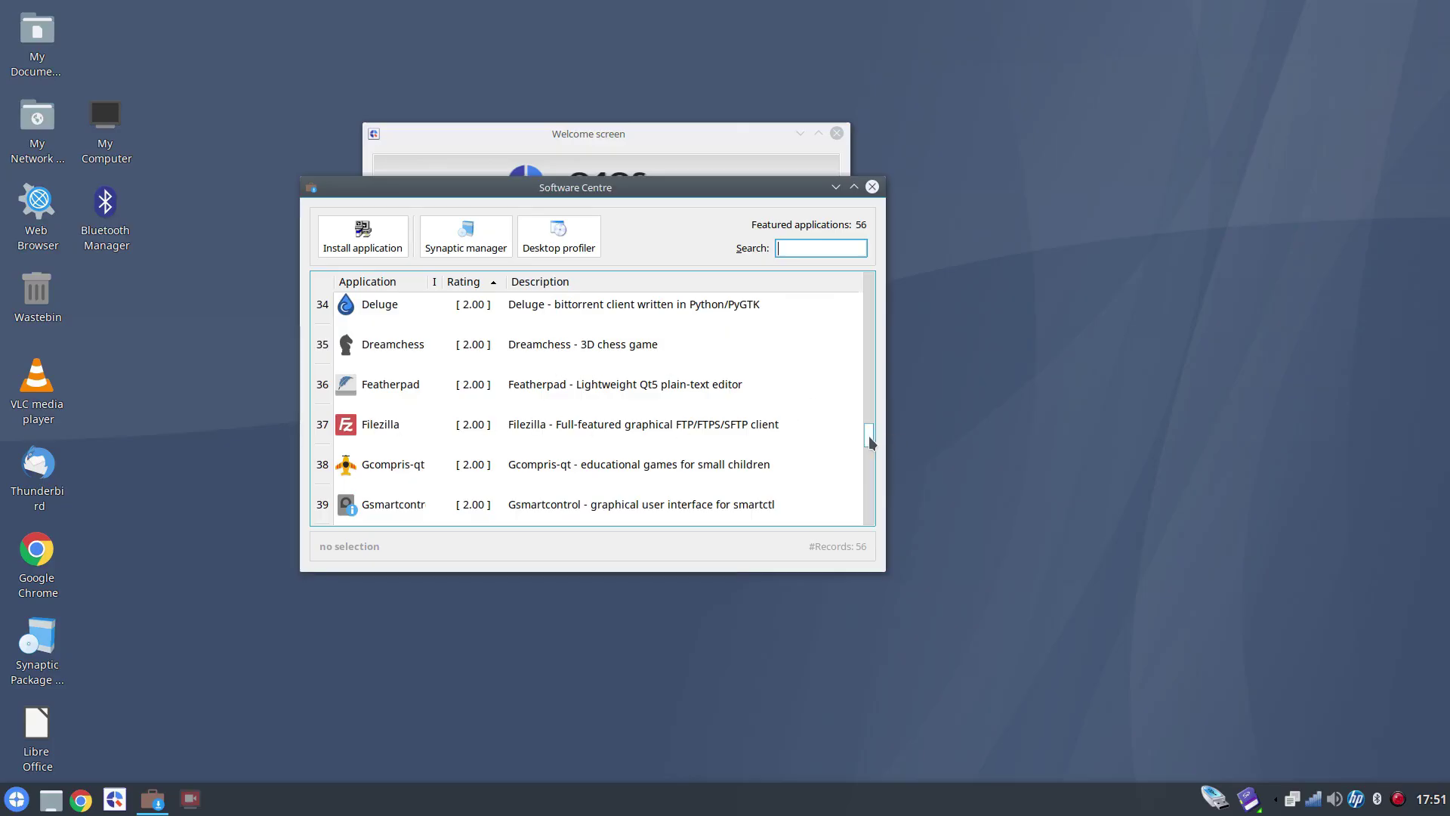
left_click_drag(869, 436, 867, 473)
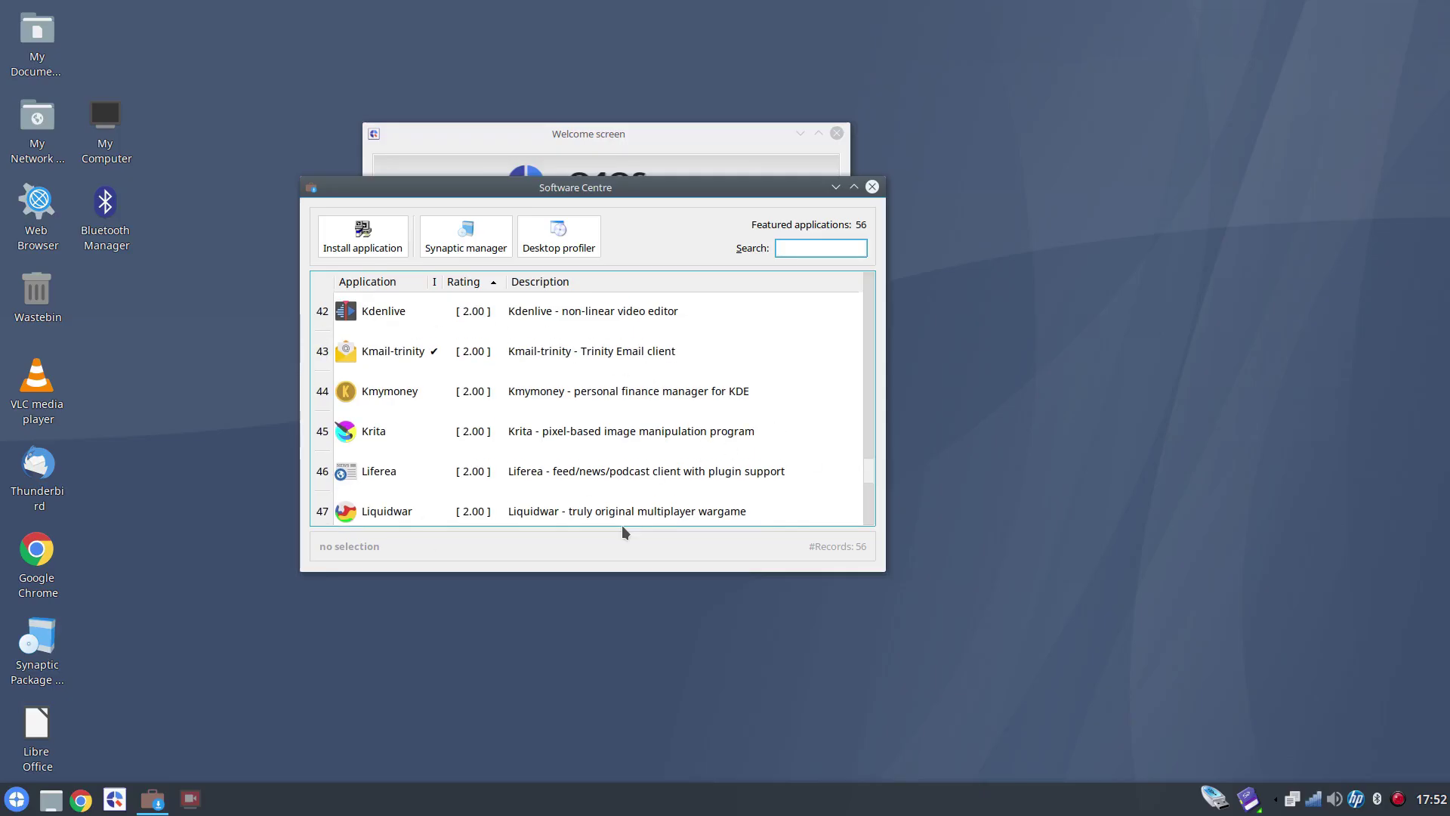
left_click_drag(869, 456, 868, 525)
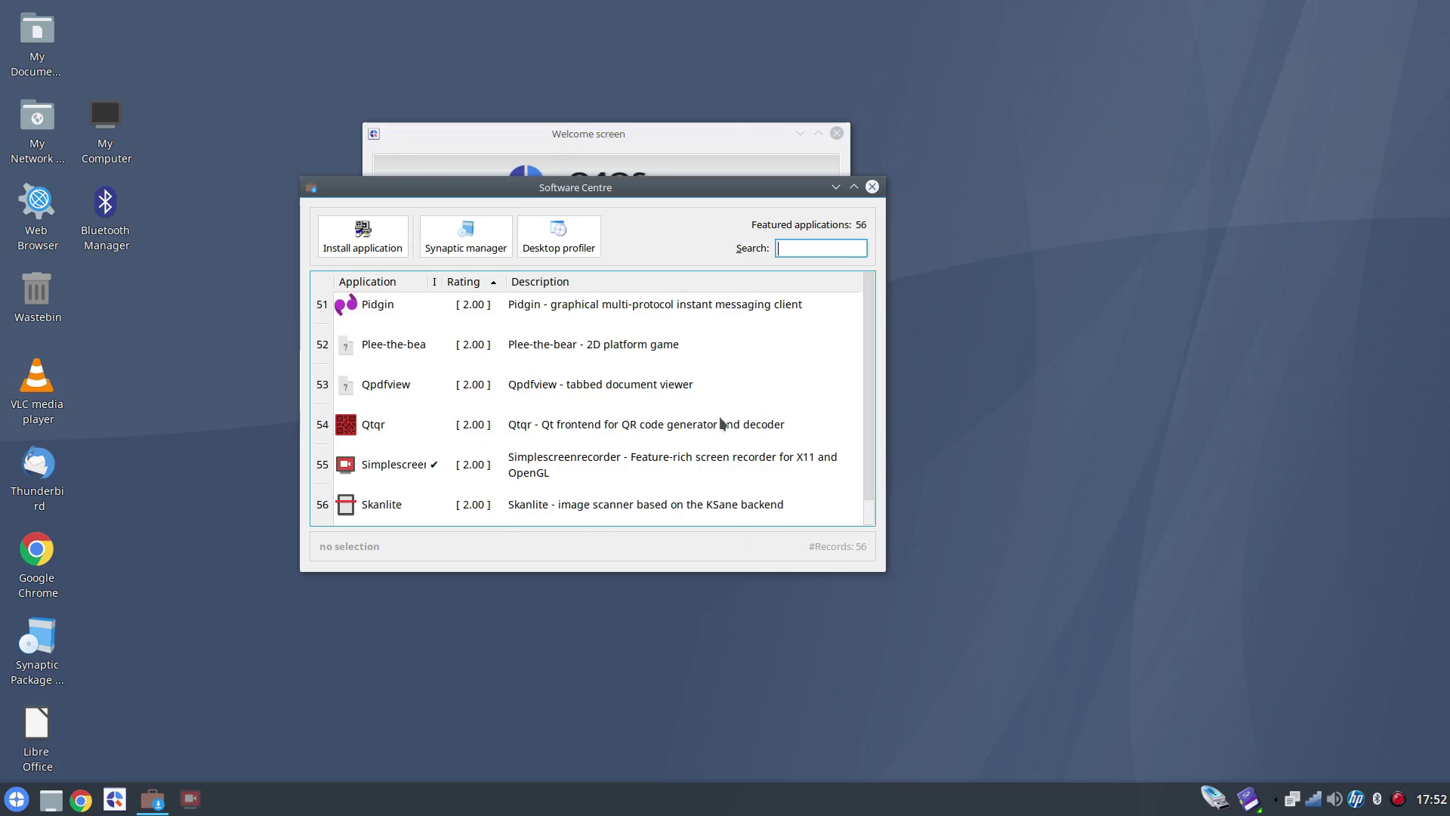
Step: Launch Synaptic with the admin password, dismiss the Quick Introduction and enlarge its window
left_click(468, 239)
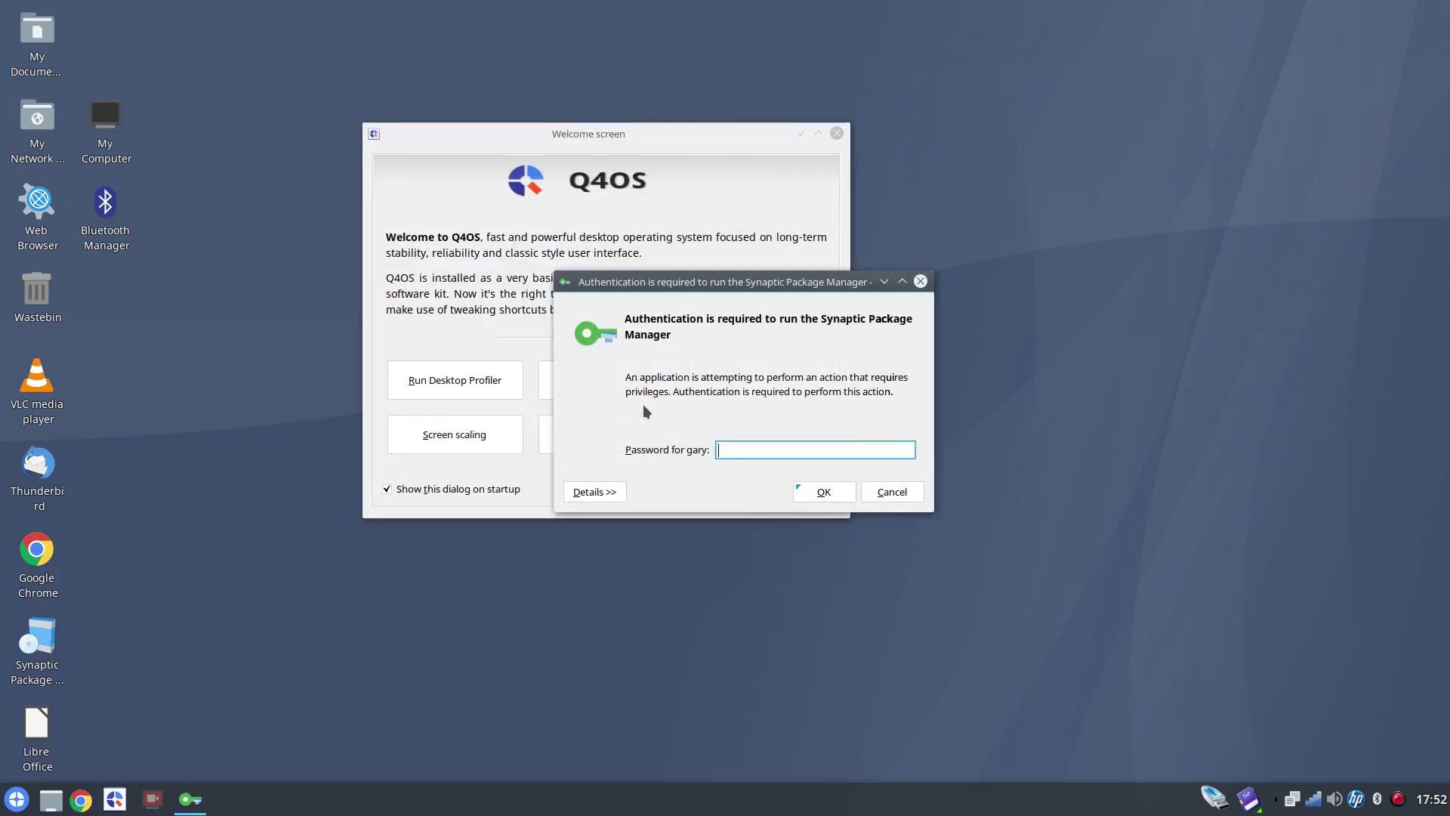
type("*********")
key("Return")
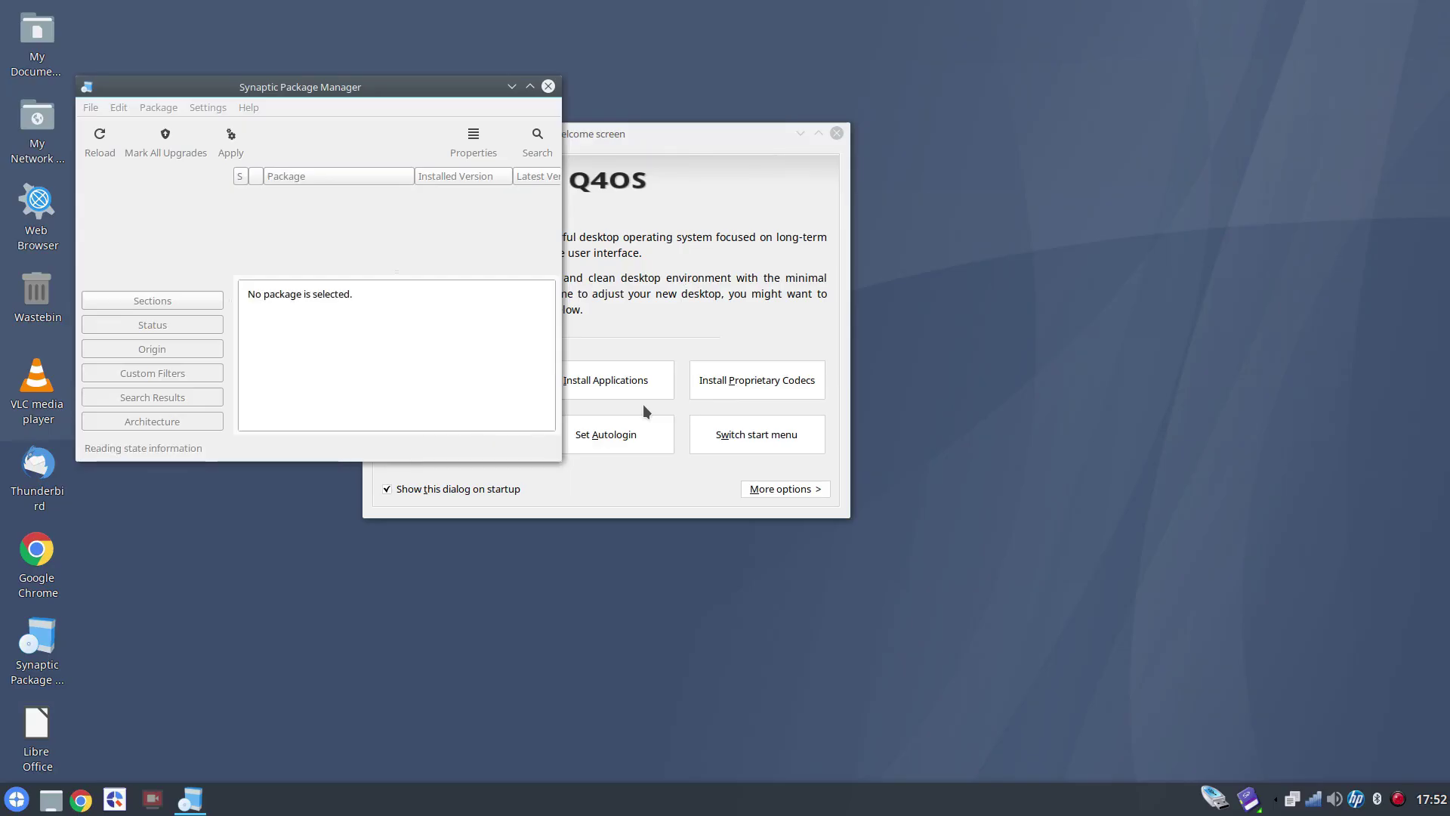
left_click_drag(315, 88, 479, 193)
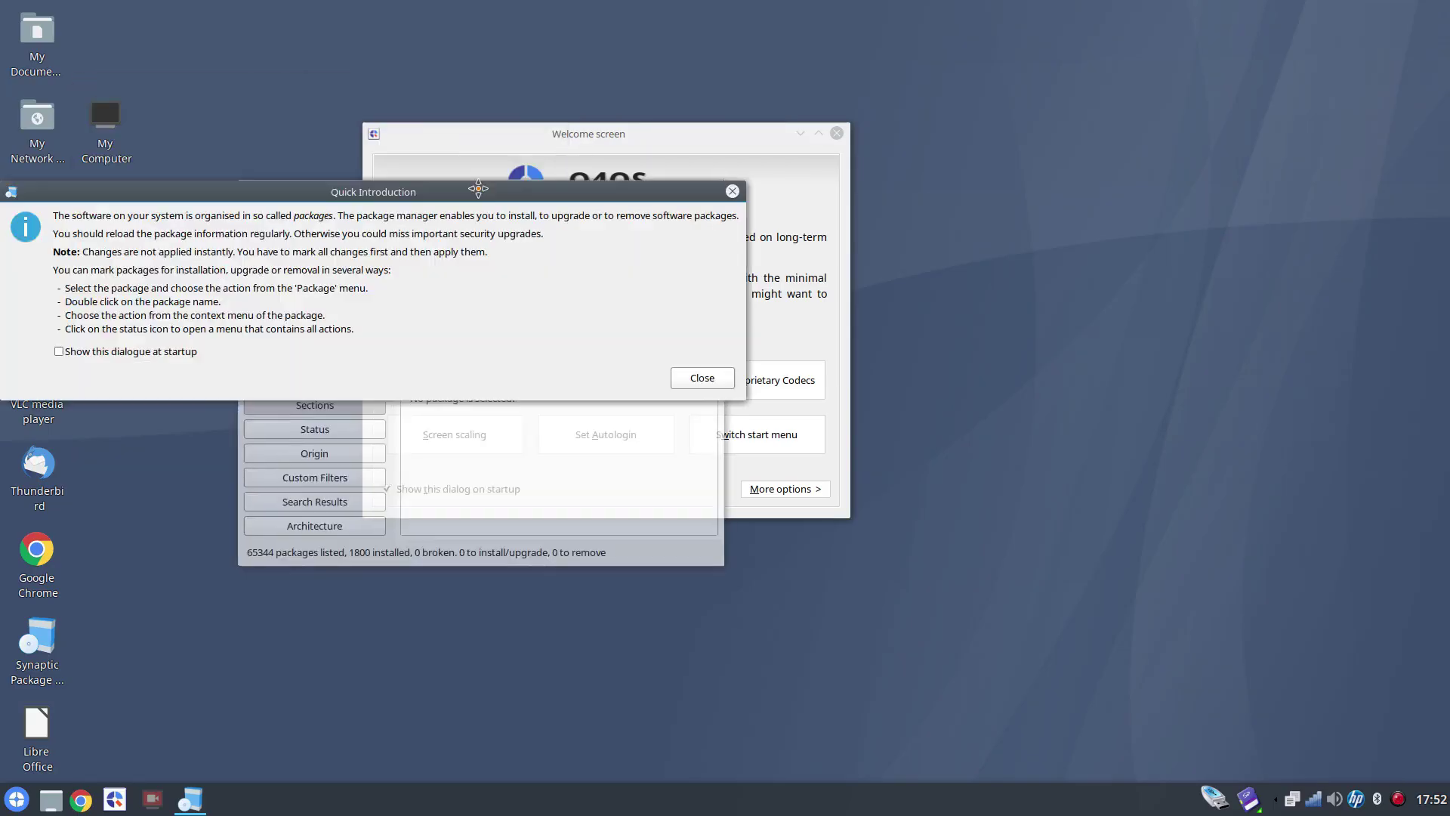
key("Escape")
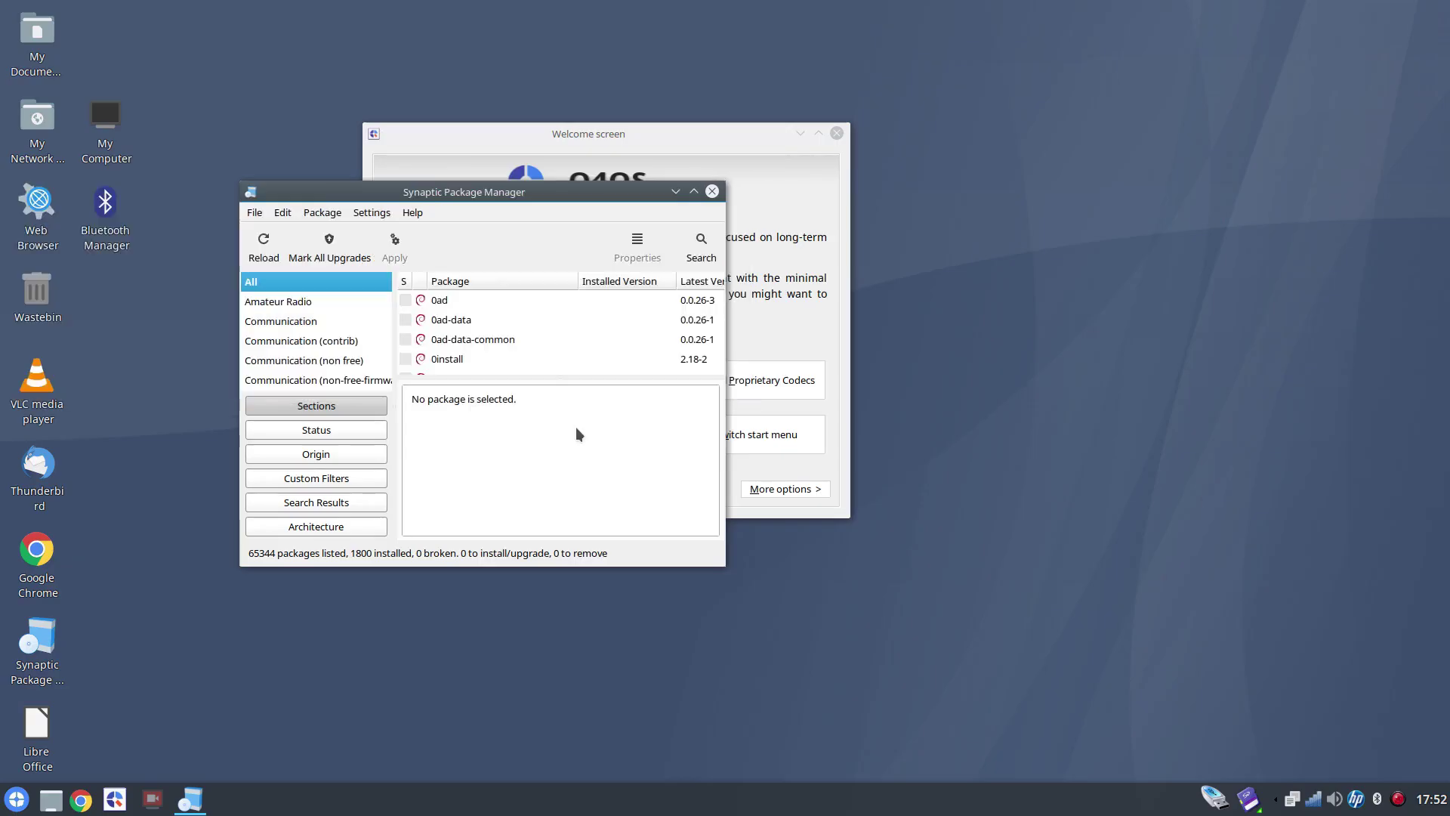
left_click_drag(453, 192, 514, 211)
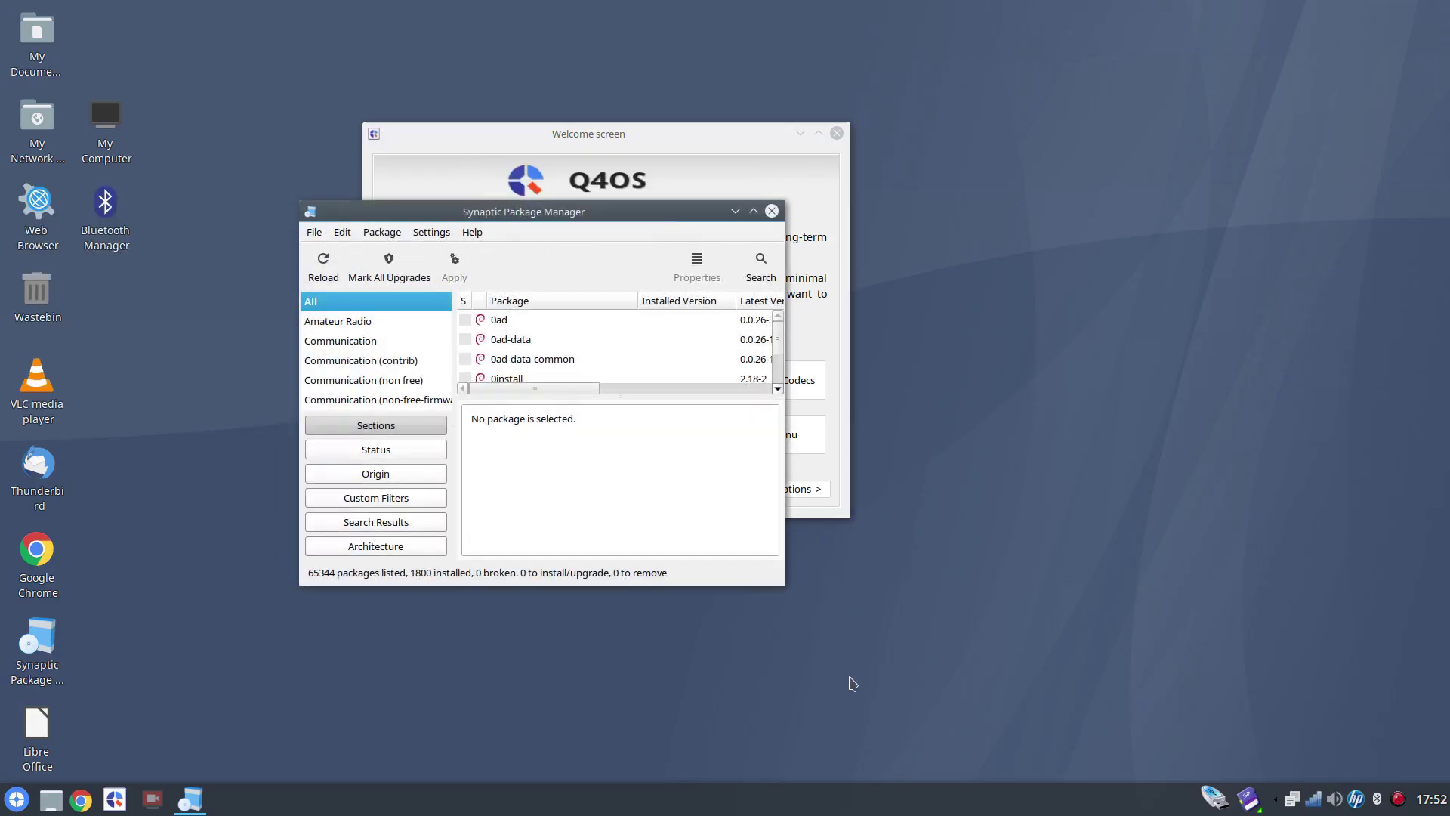
left_click_drag(785, 586, 966, 674)
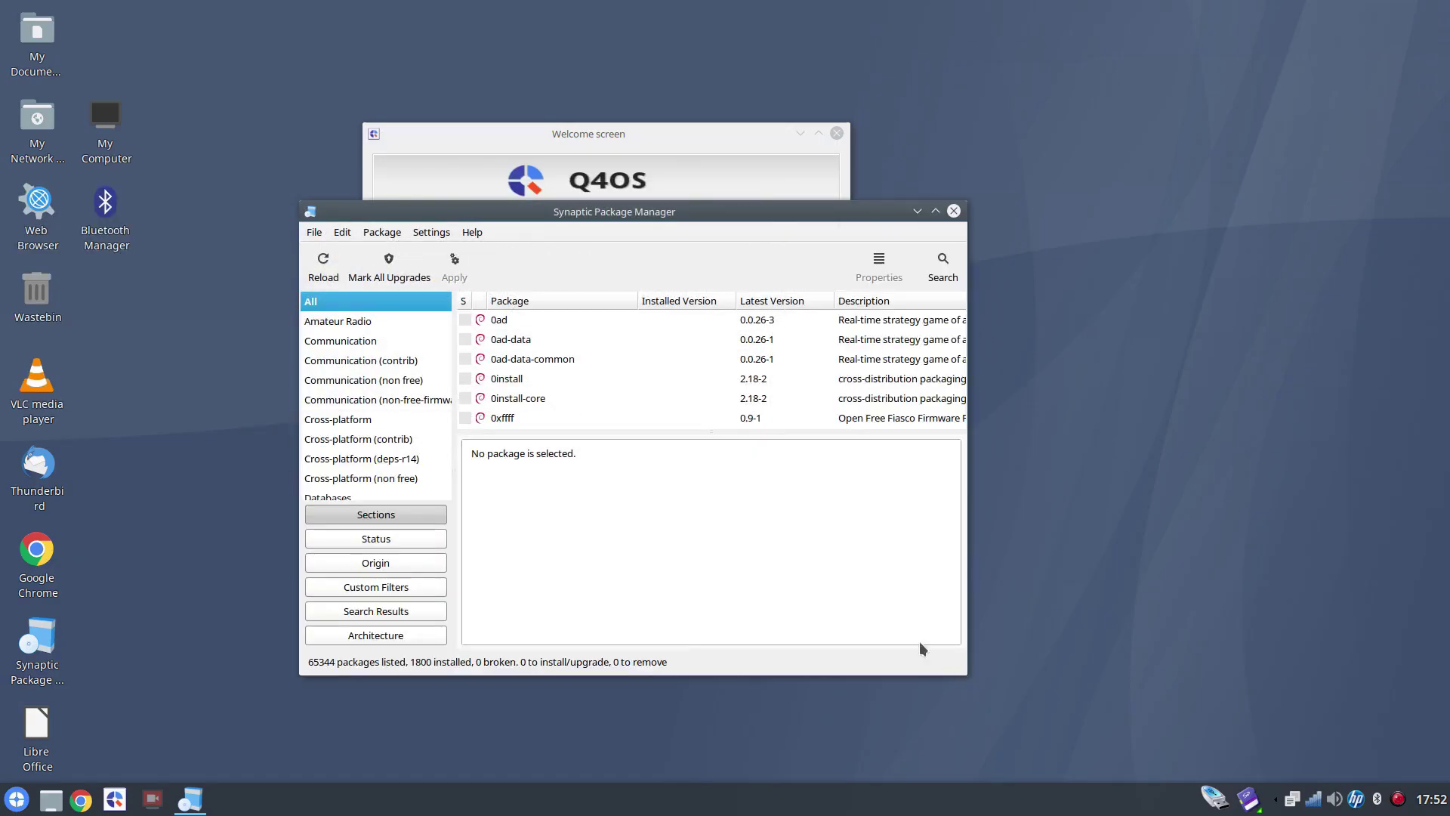
Step: Browse the Amateur Radio, Java, Multimedia, Video and Utilities sections, then quit Synaptic
left_click(374, 323)
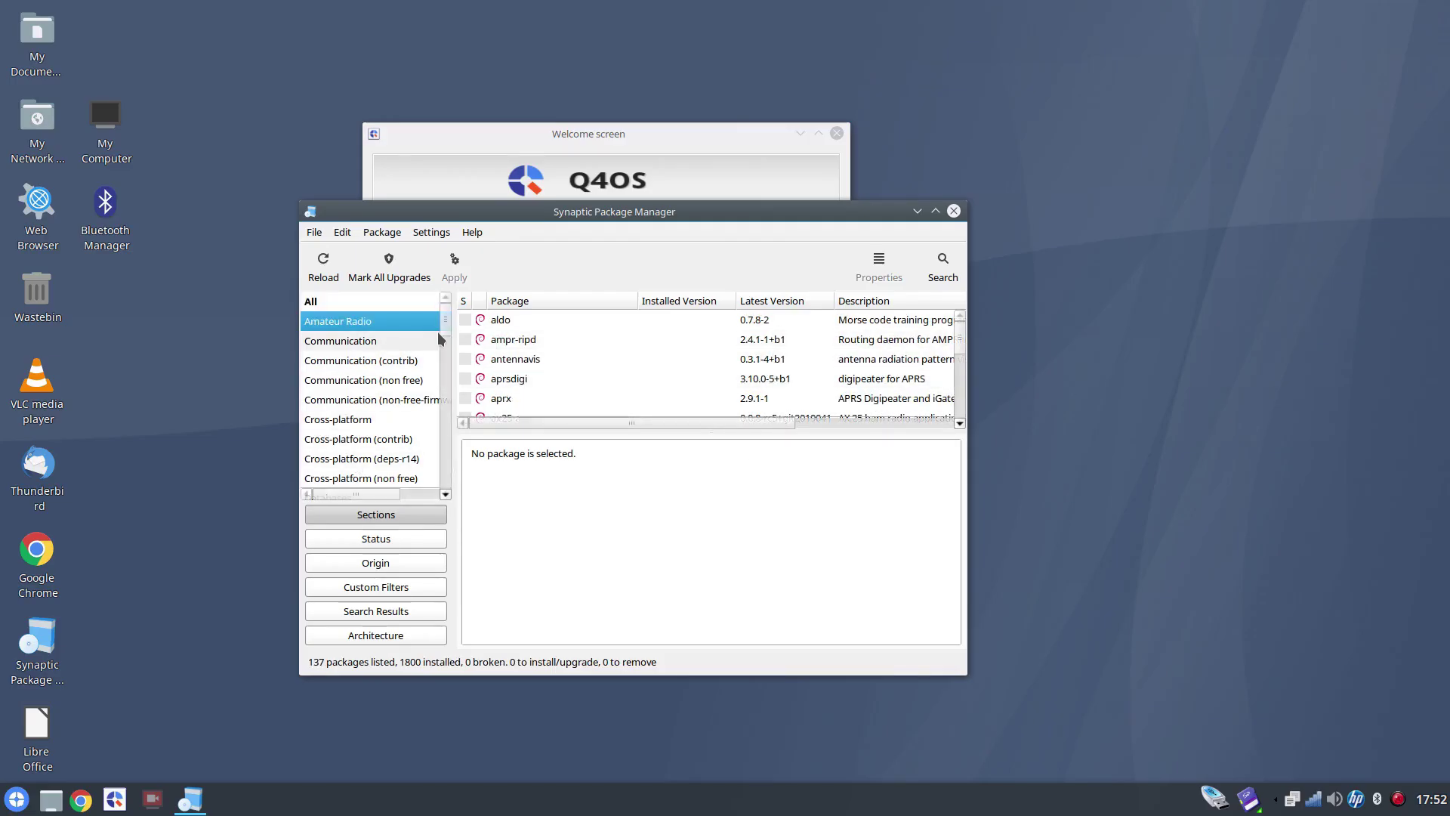
left_click_drag(443, 321, 454, 359)
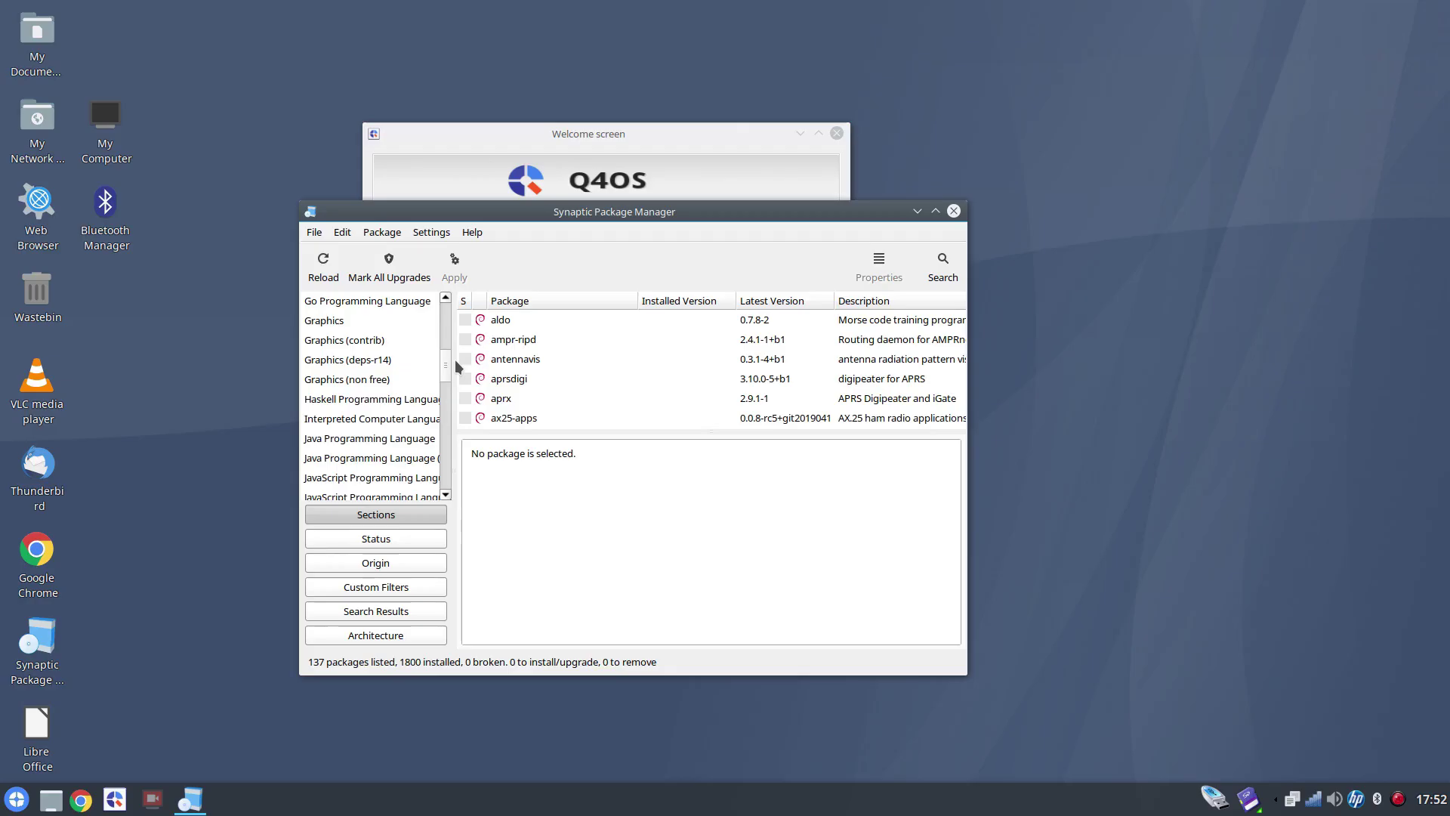
left_click(393, 438)
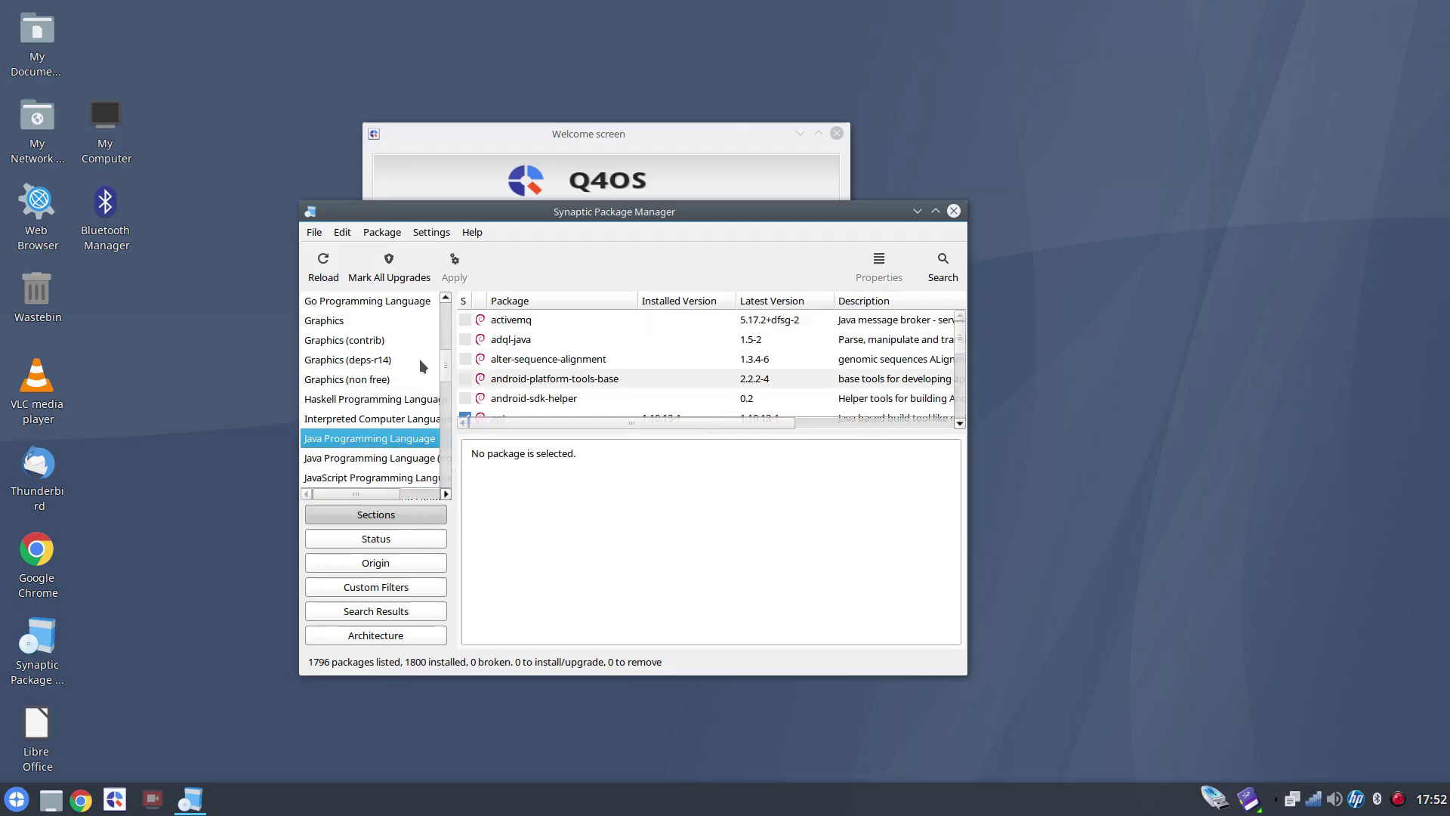
scroll(419, 364, "down", 10)
left_click(432, 414)
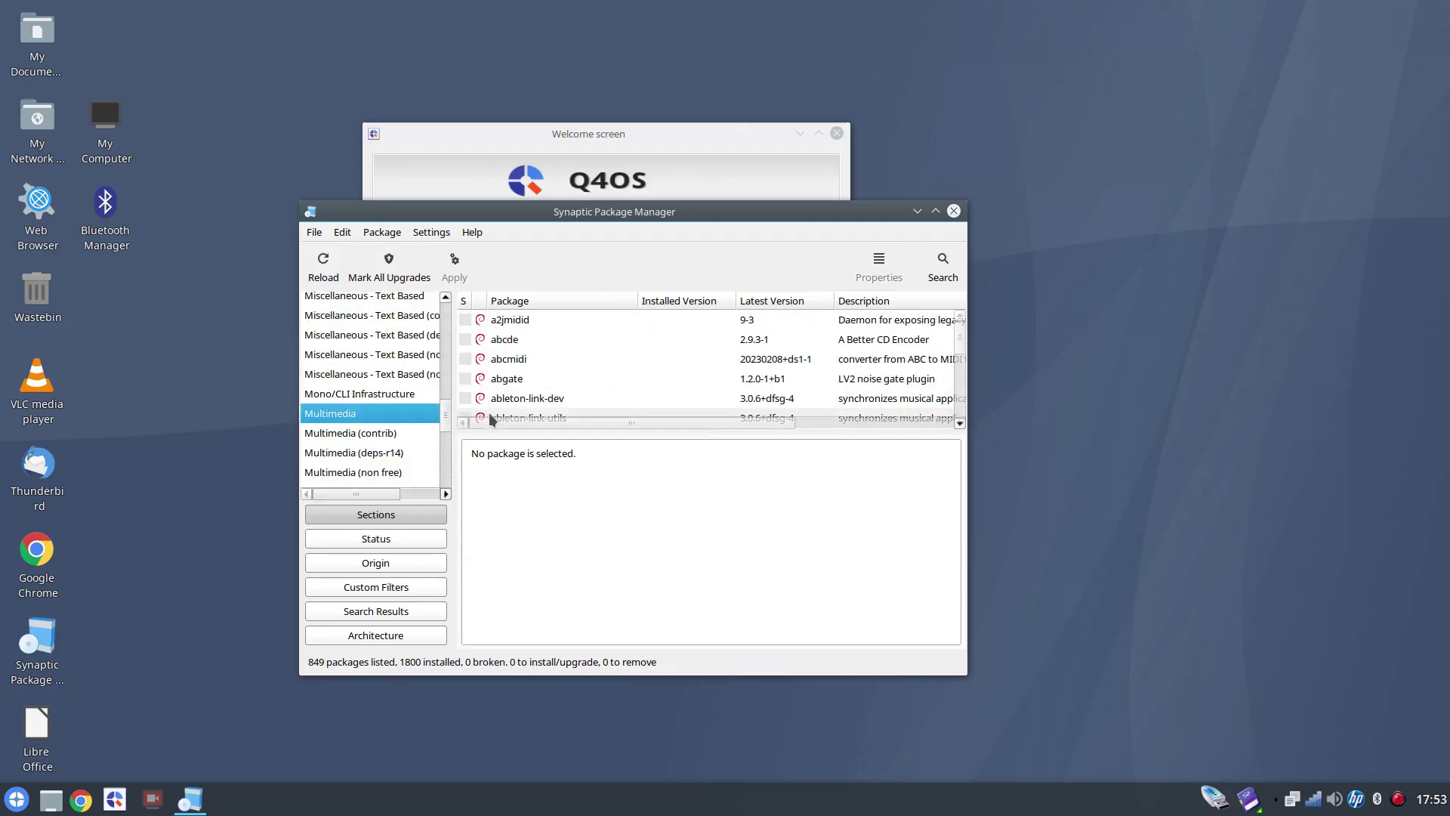
scroll(423, 426, "down", 10)
left_click(347, 418)
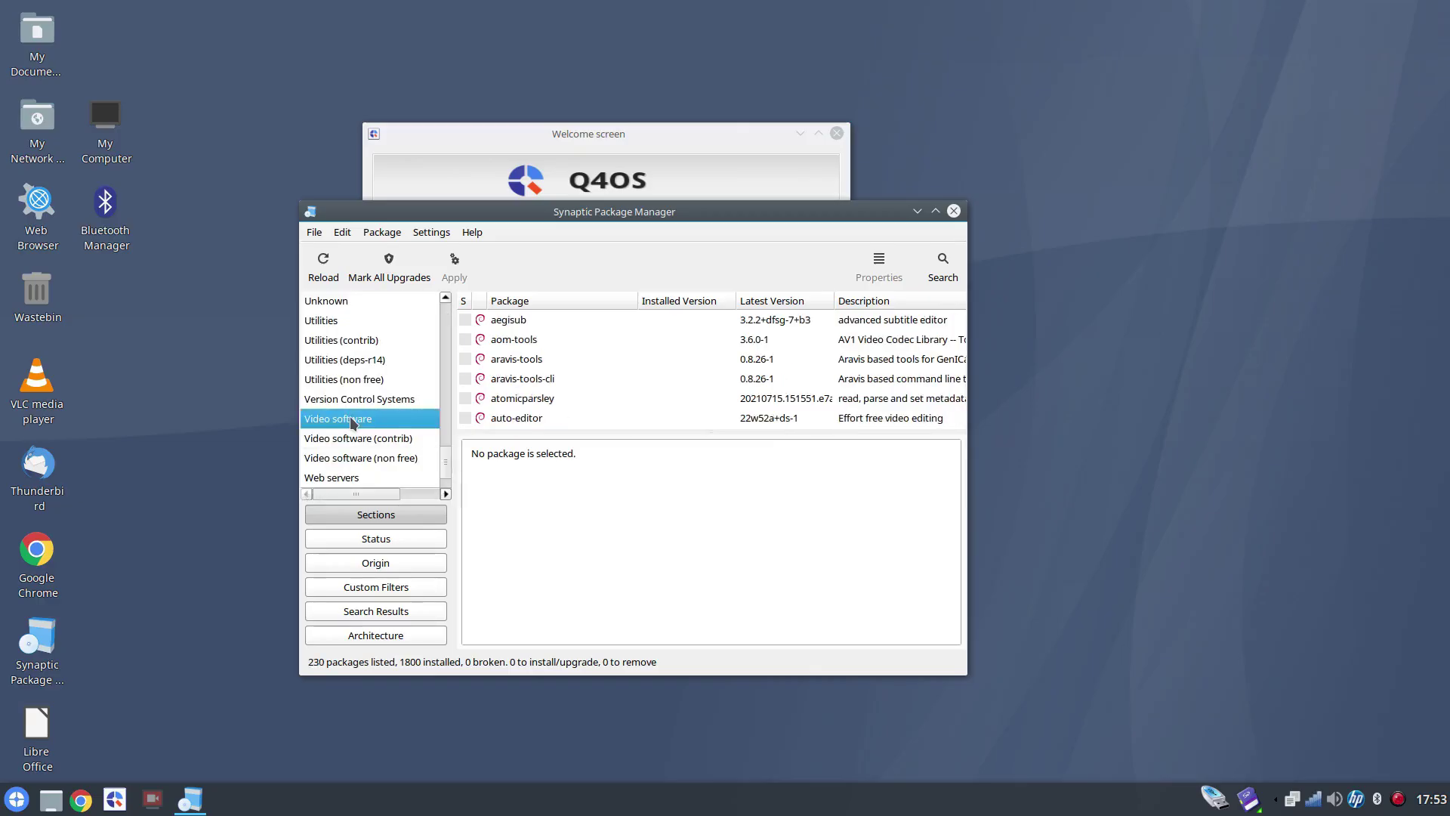
left_click(336, 340)
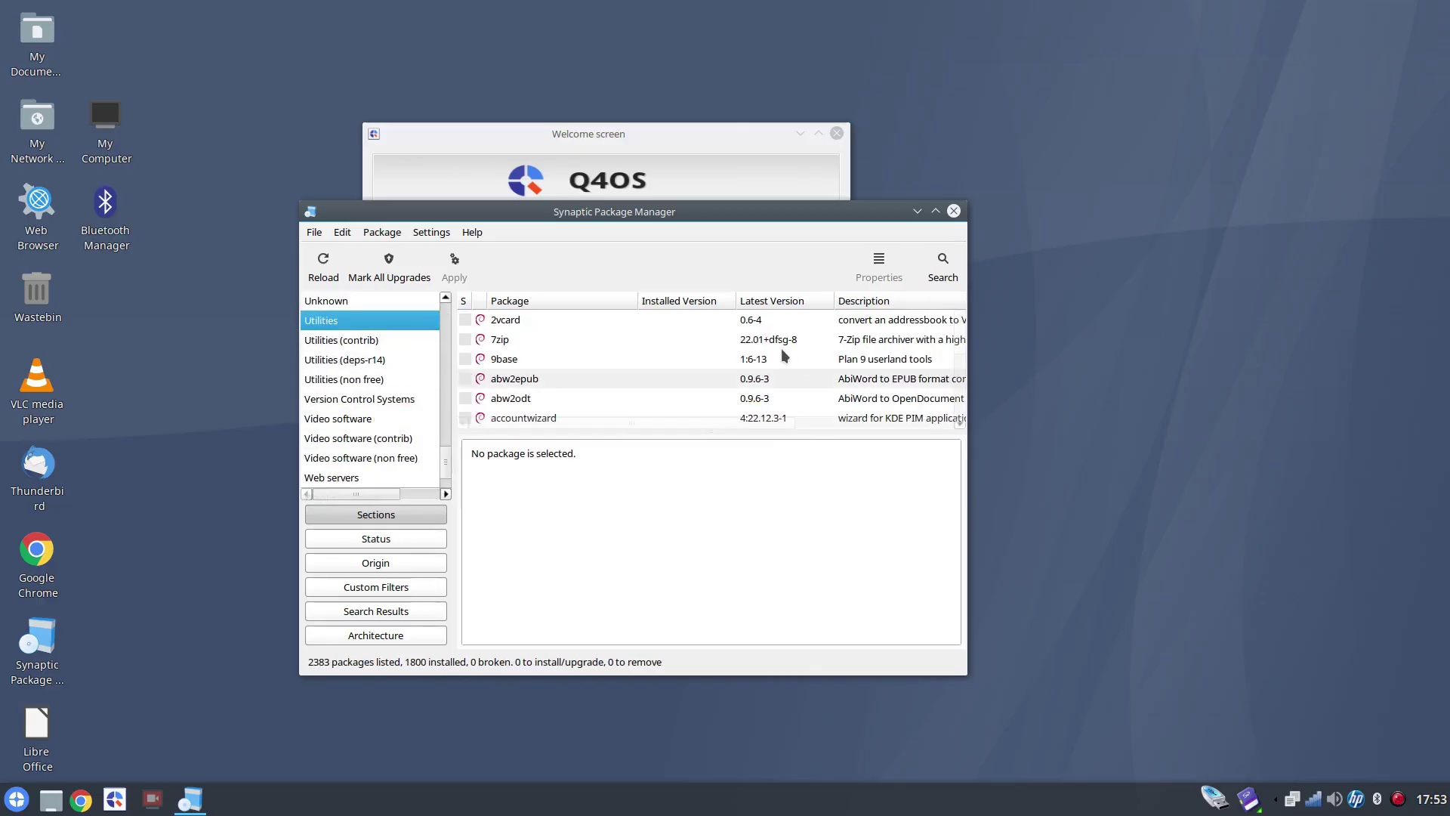
left_click(320, 323)
scroll(779, 365, "down", 2)
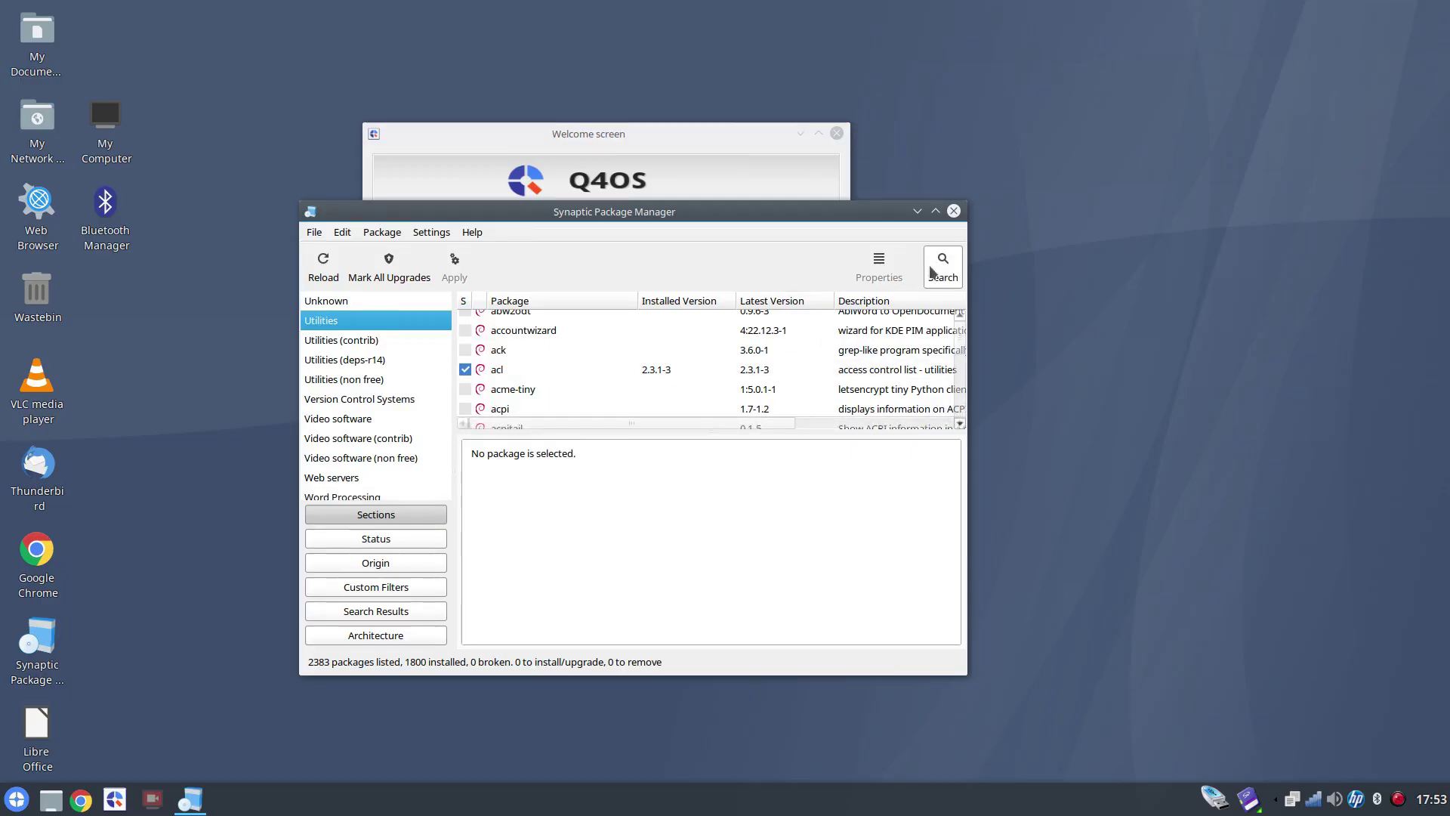
key("ctrl+q")
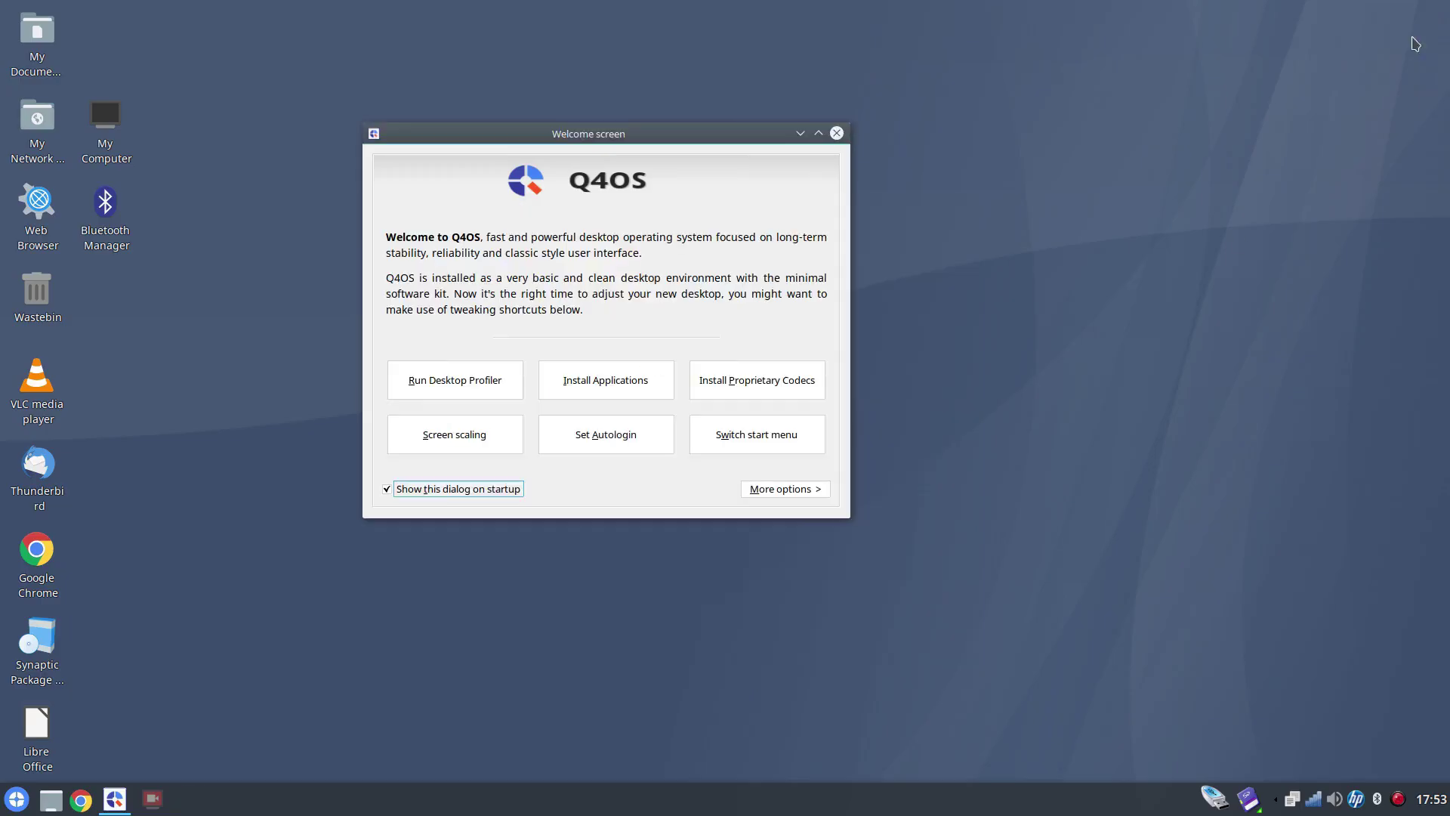
Step: Check the network connections and the HP OfficeJet printer in Print Settings, then start Bluetooth Manager
left_click(1321, 805)
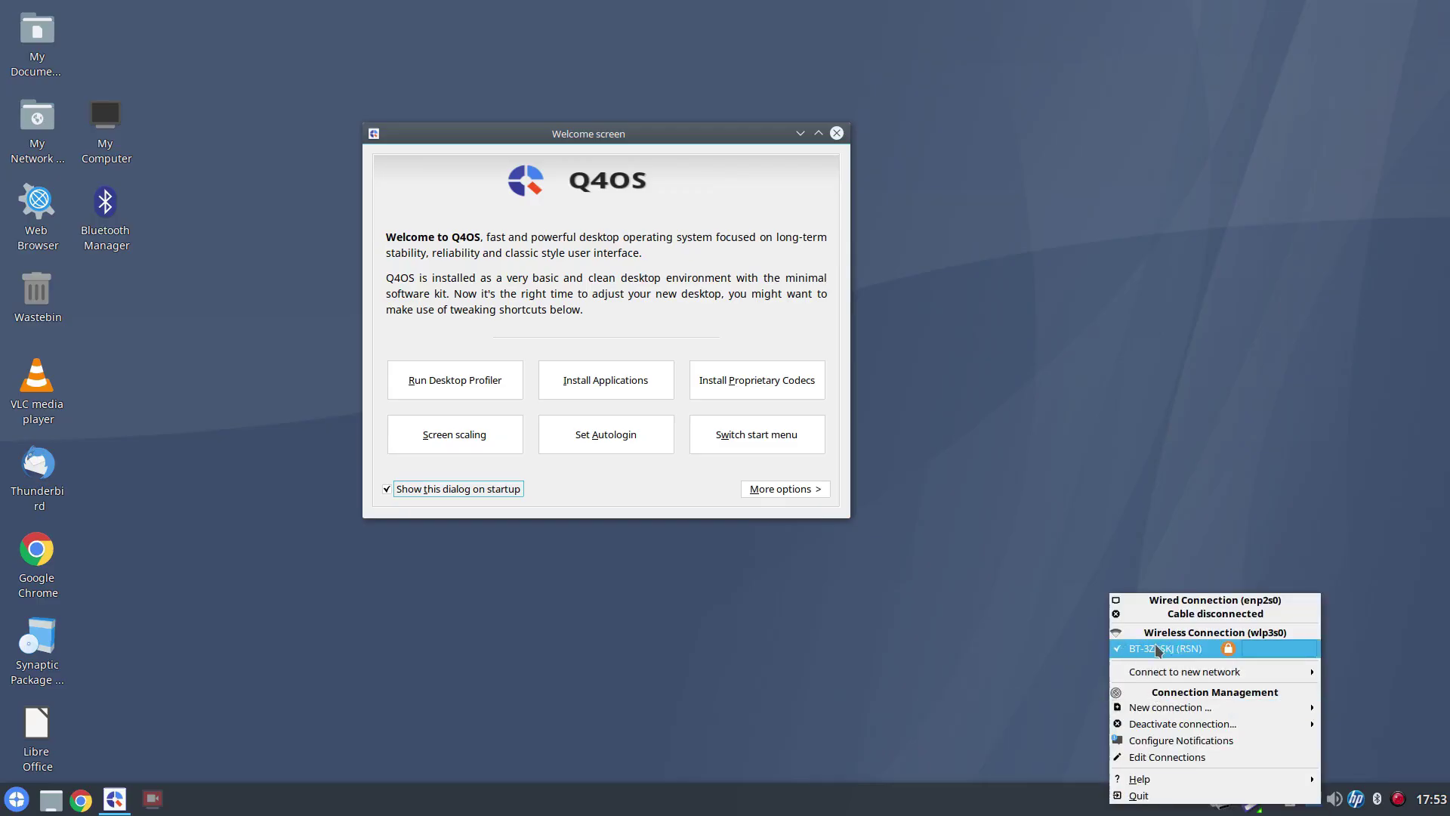
left_click(996, 655)
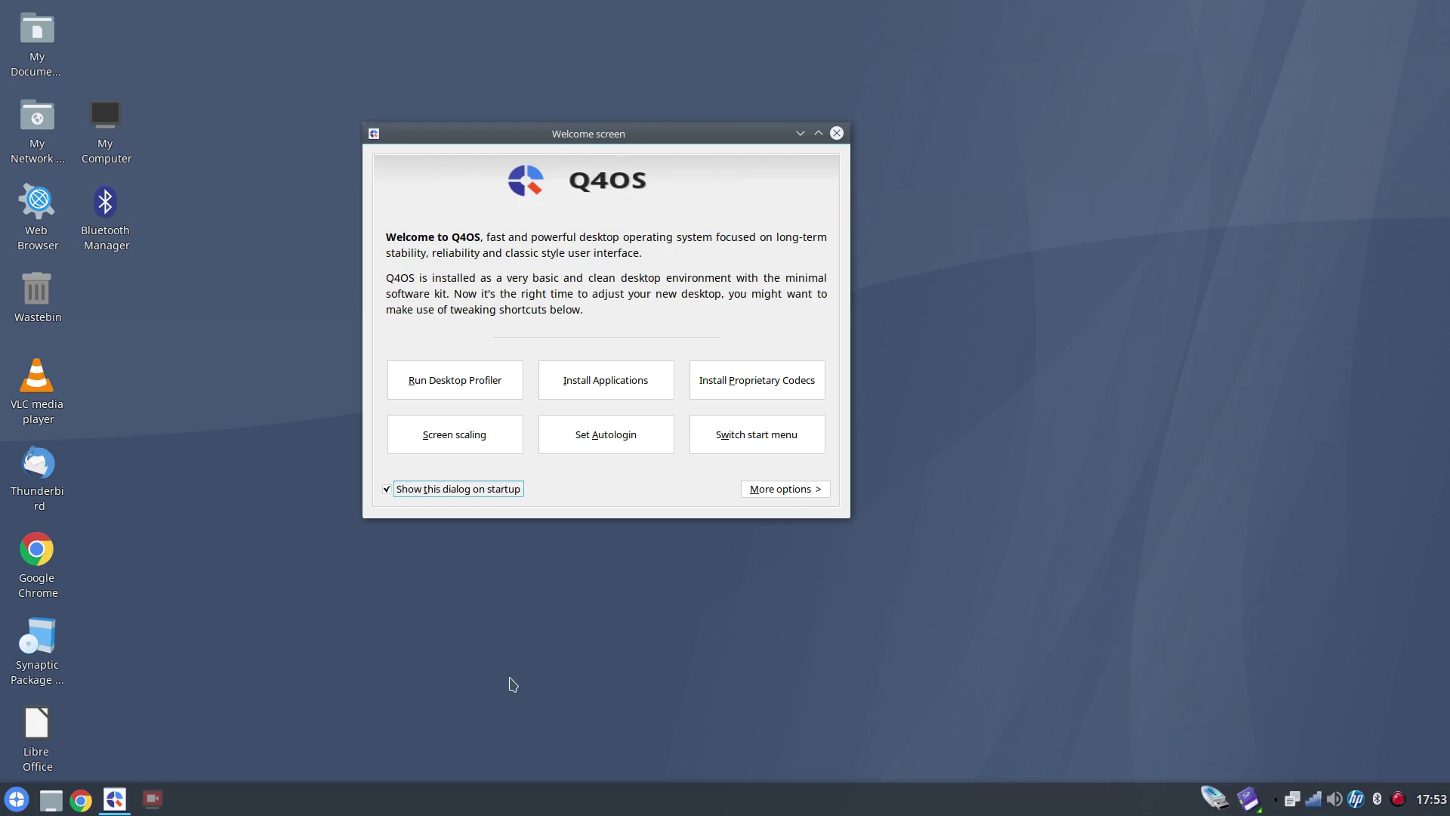
left_click(14, 803)
type("printer")
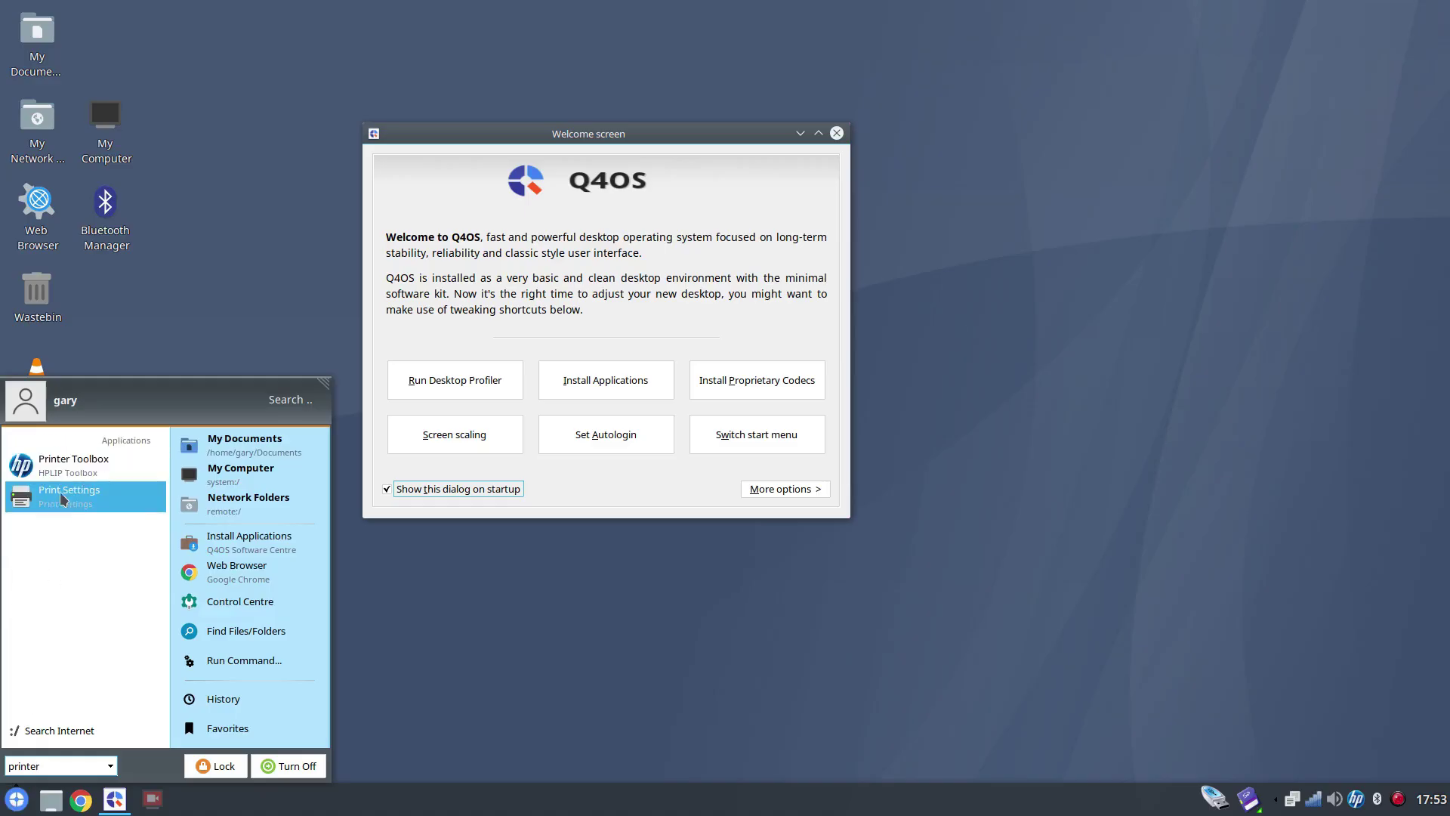
left_click(63, 497)
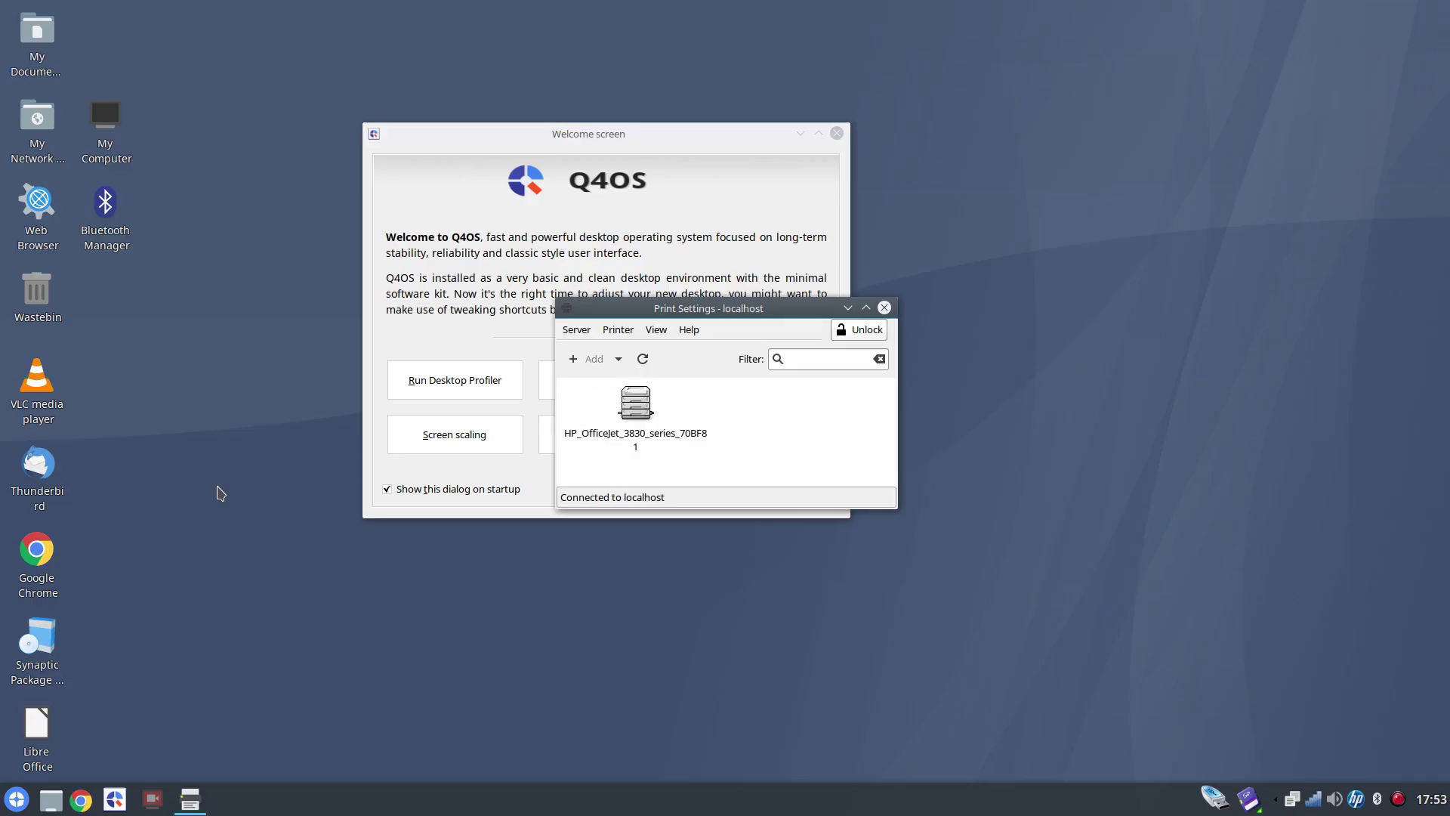
left_click(641, 410)
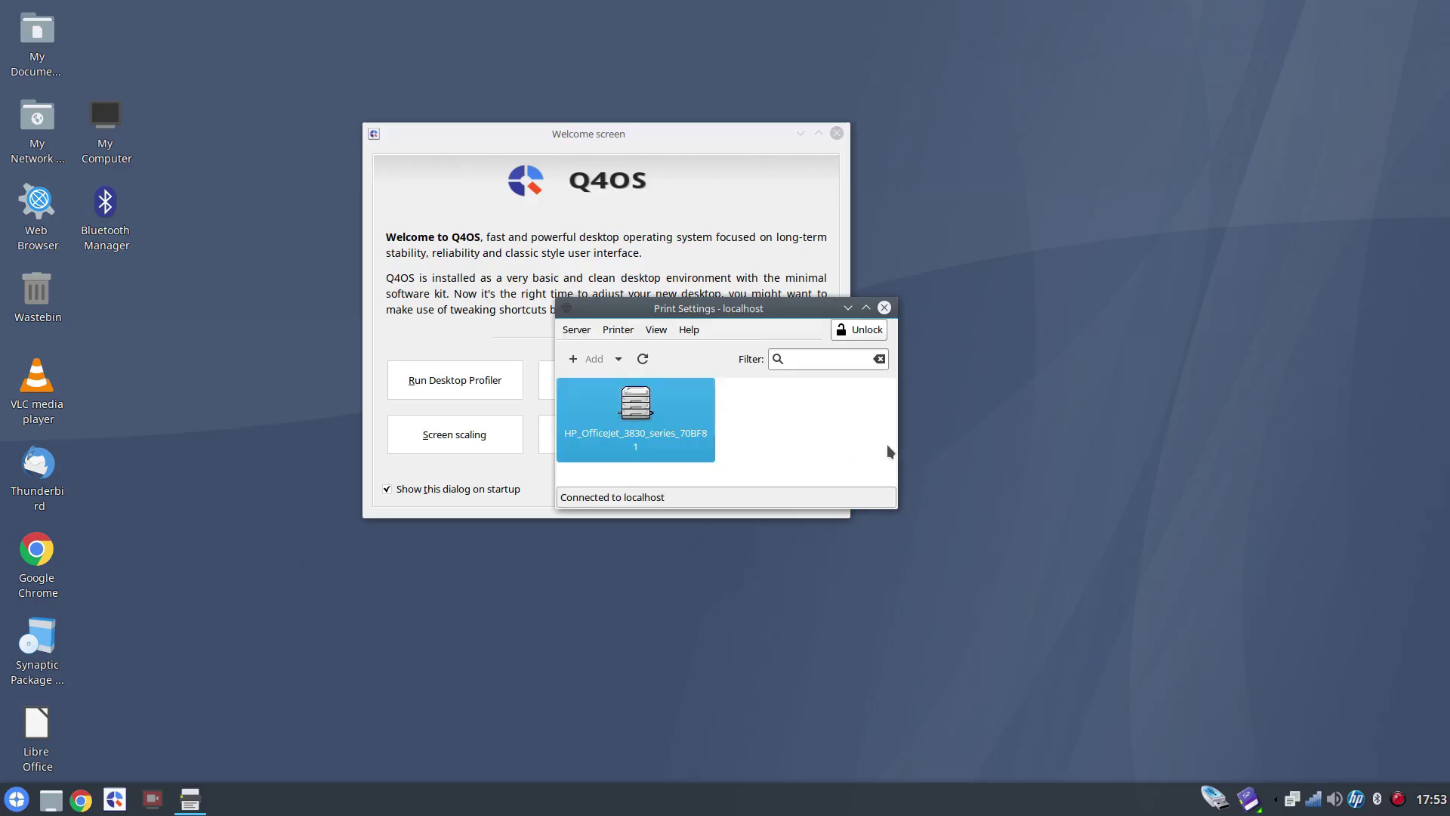
left_click(884, 307)
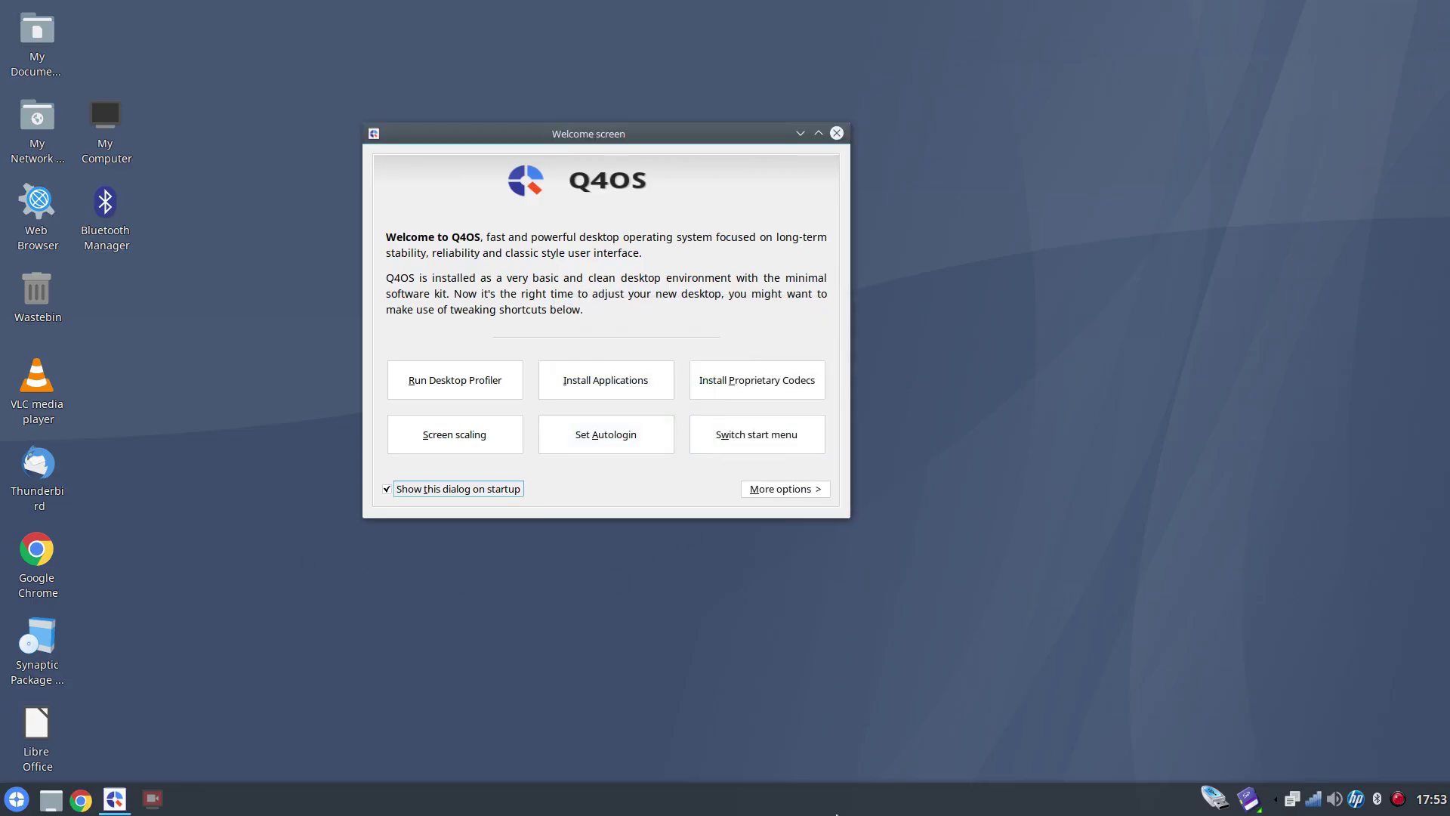
left_click(114, 222)
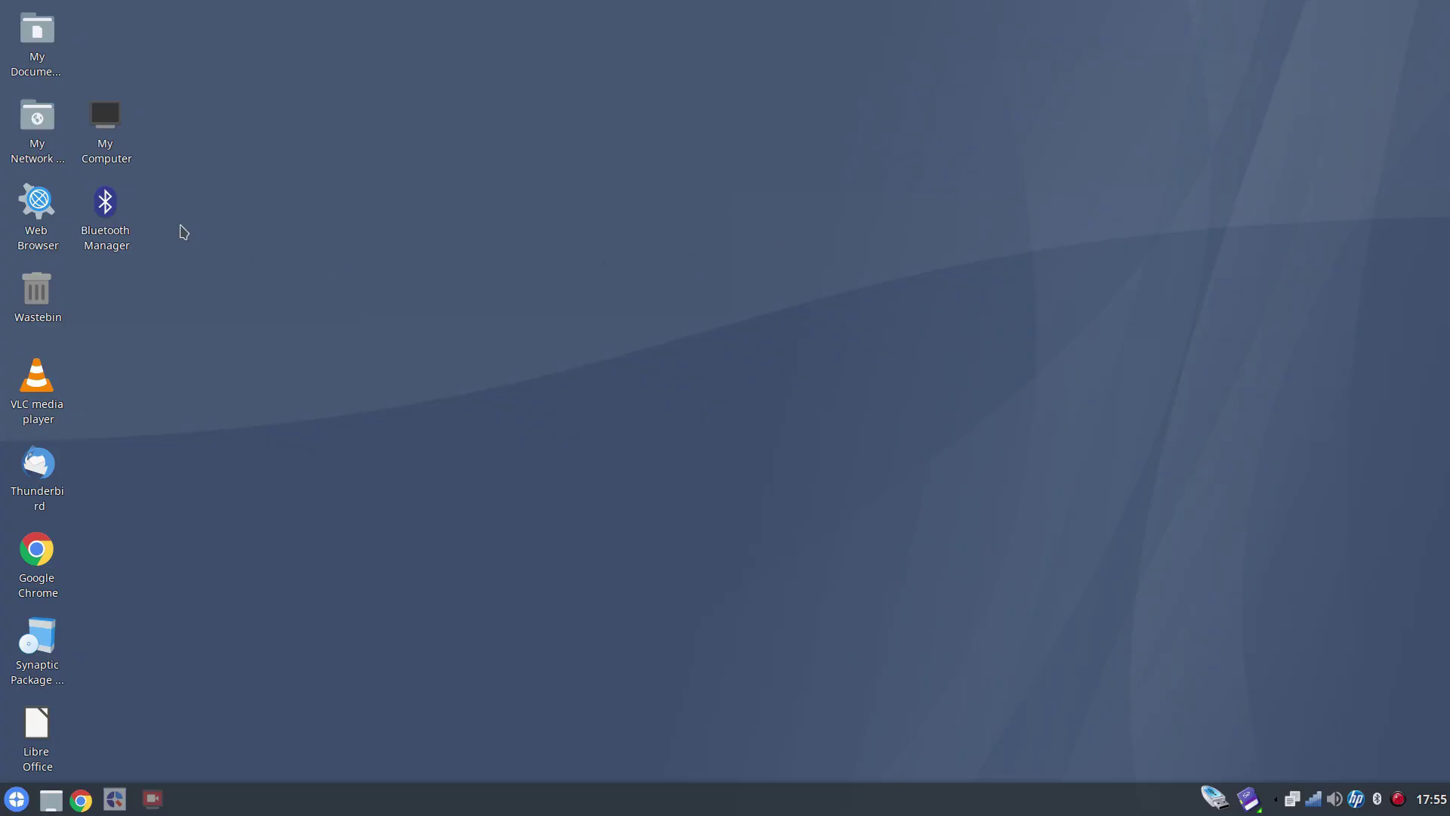
Step: Open Blueman's Bluetooth Devices window, search for devices and connect the Cylinder BT headset
double_click(109, 215)
left_click_drag(631, 455, 728, 260)
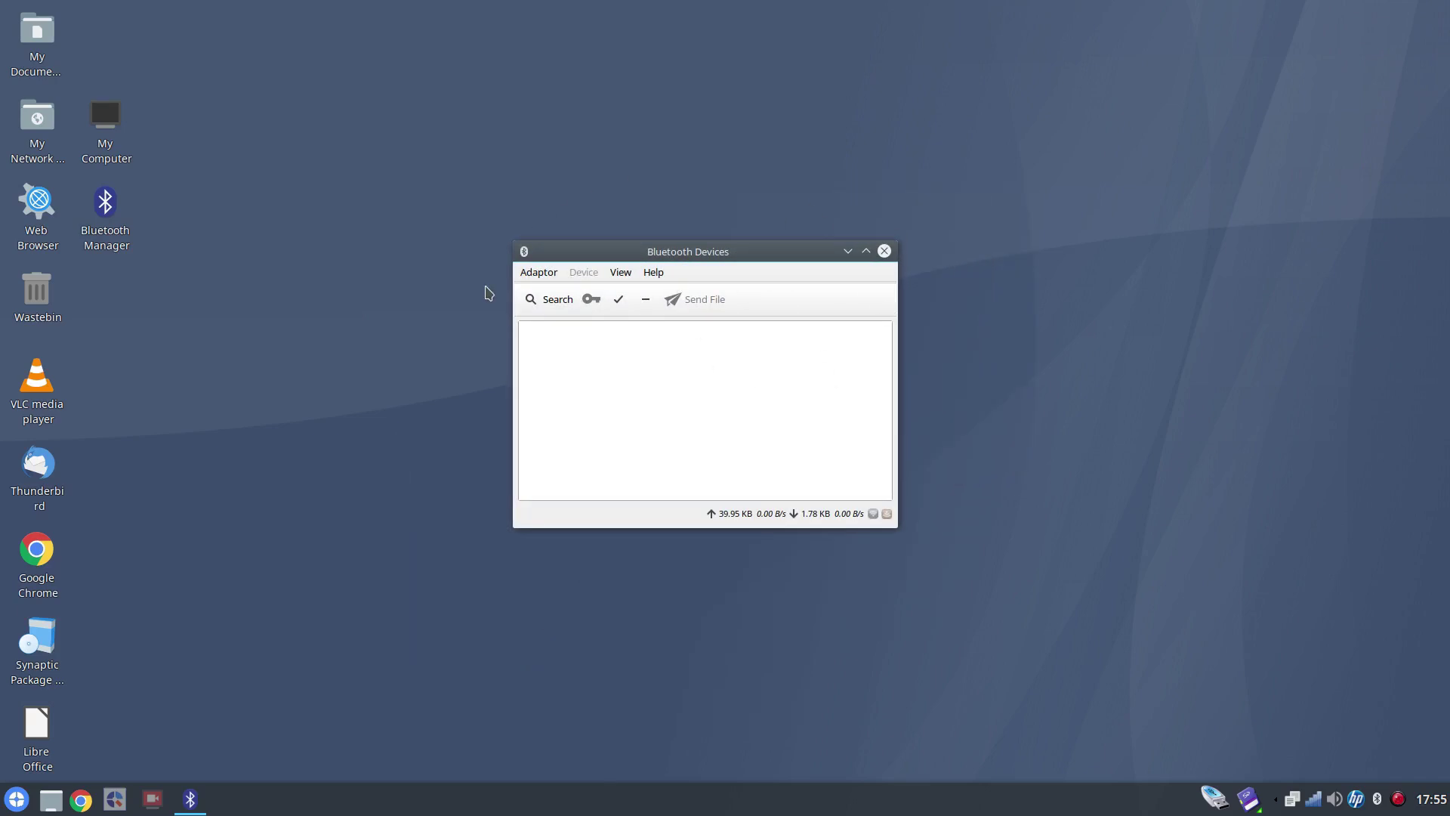
left_click(552, 302)
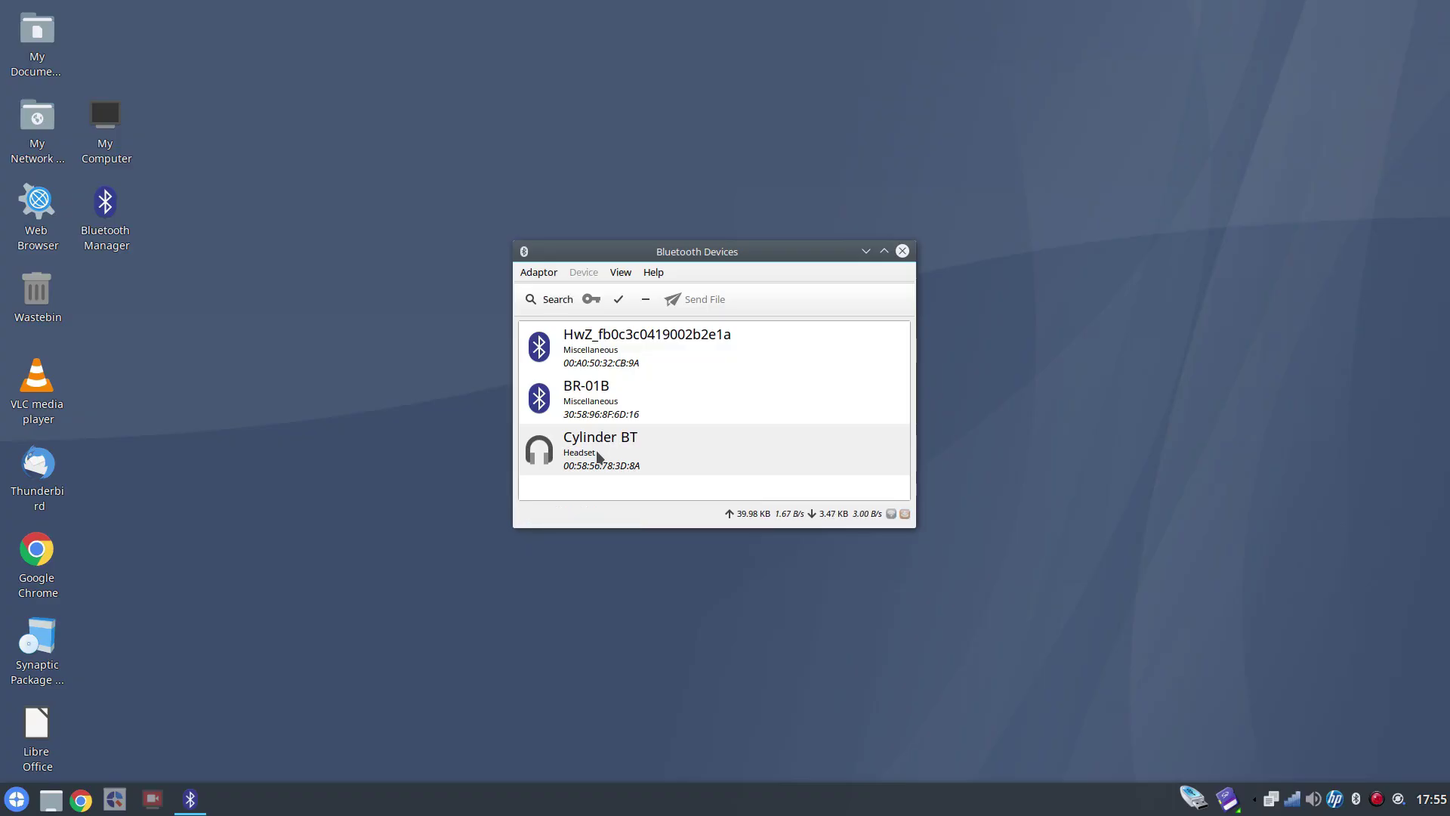
double_click(598, 456)
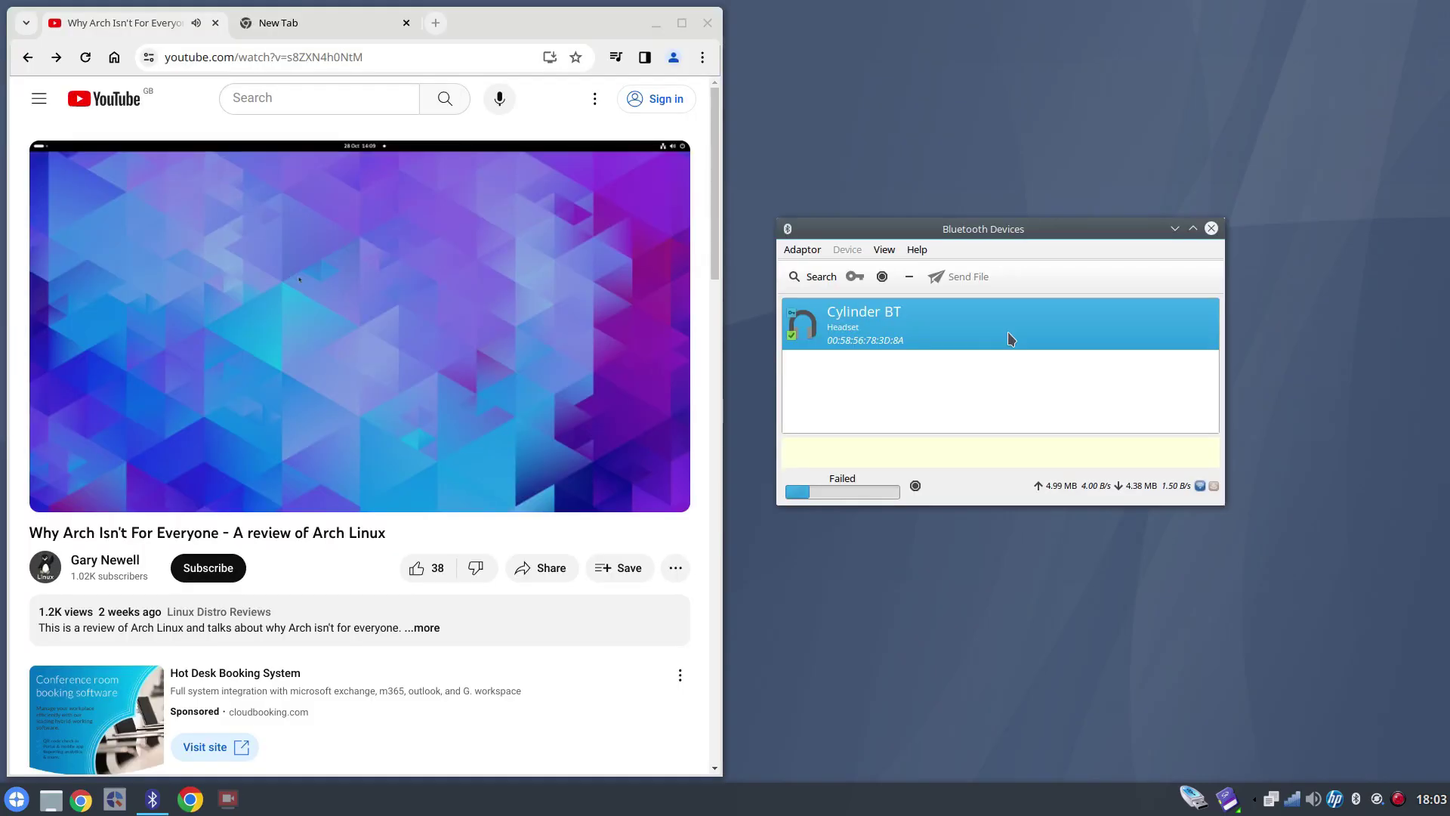
Step: Reconnect Cylinder BT, close its notice and the Bluetooth Devices window, then close Chrome
double_click(1009, 333)
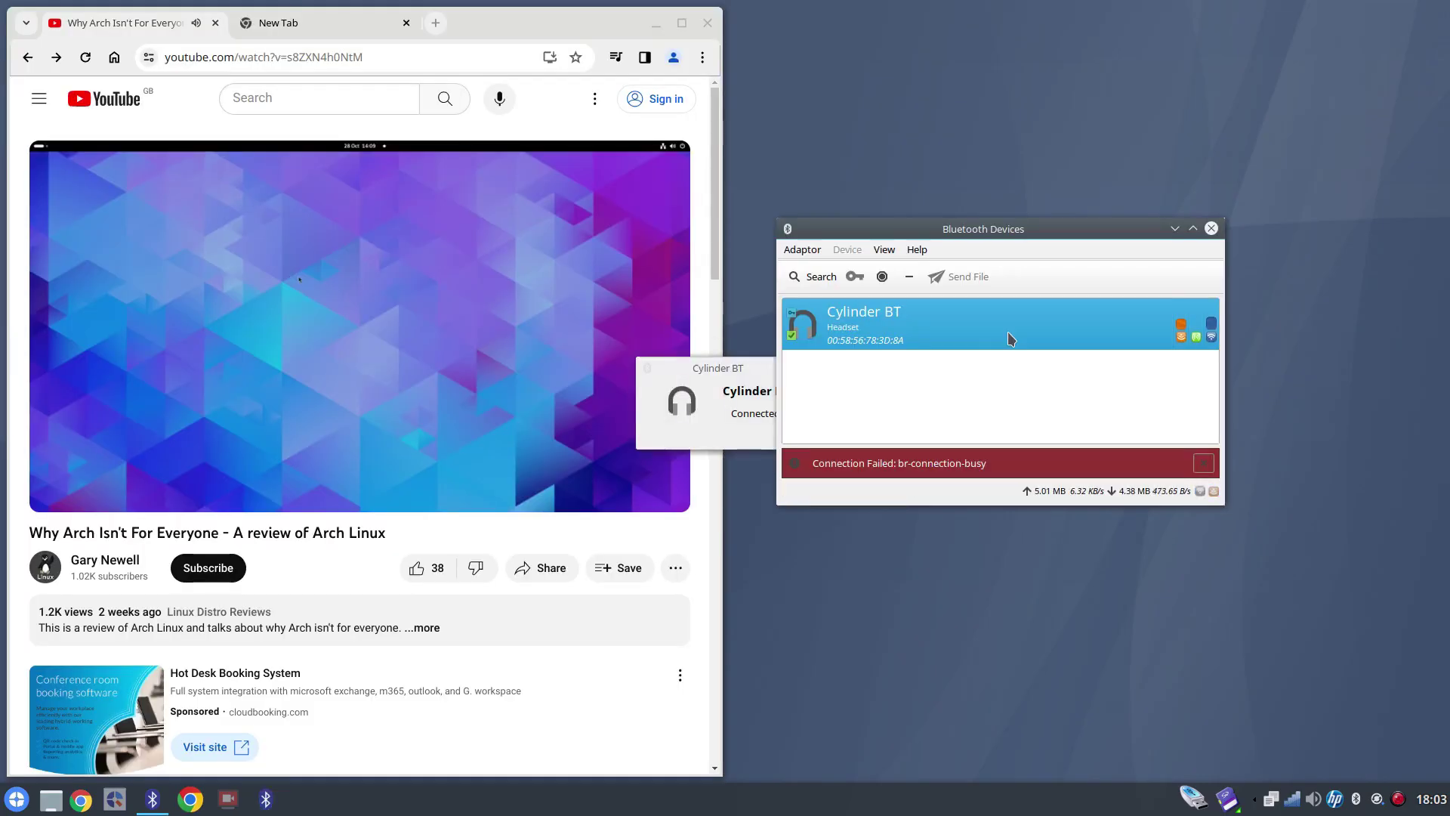
left_click(779, 384)
left_click(803, 367)
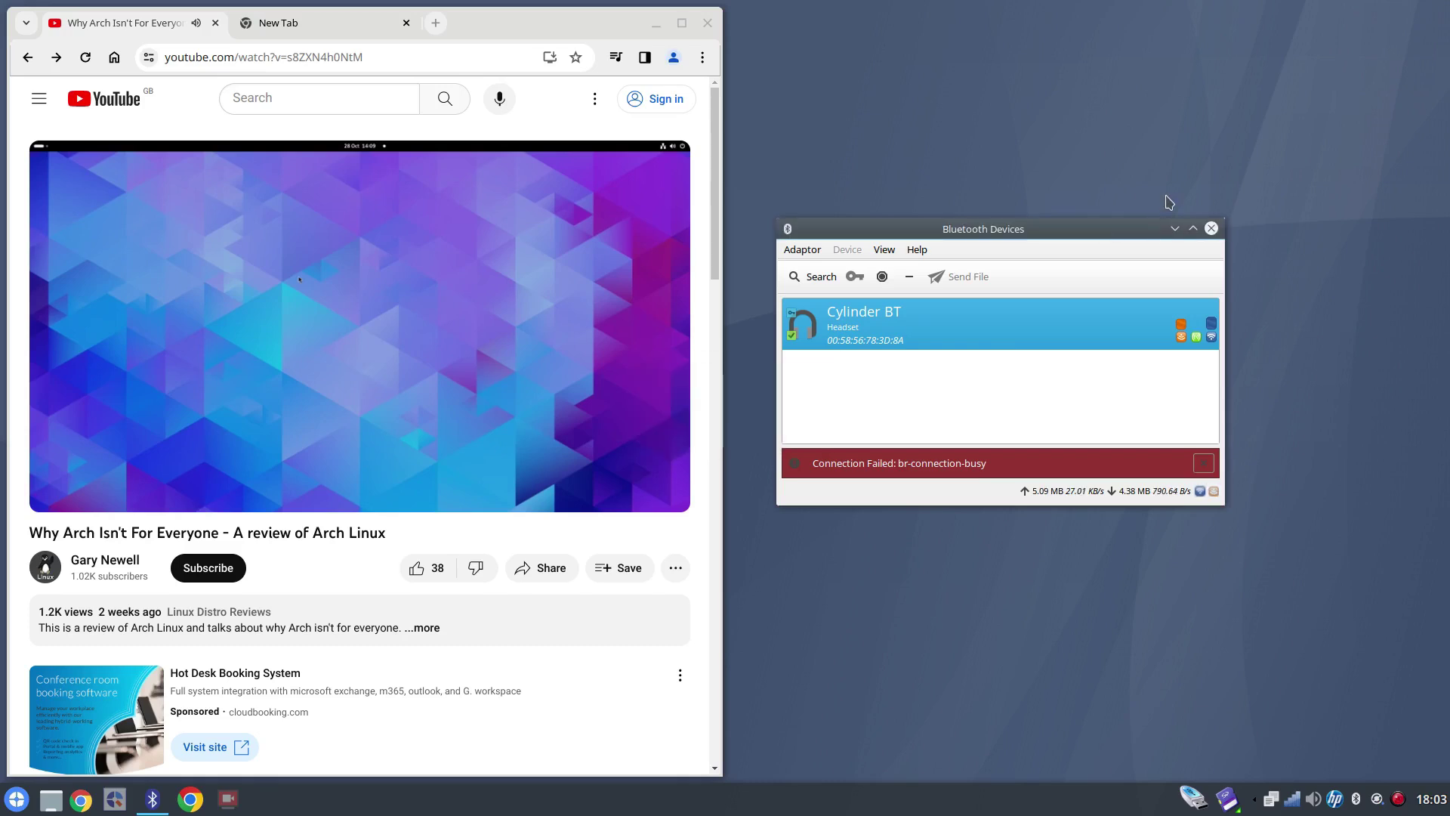
left_click(1210, 228)
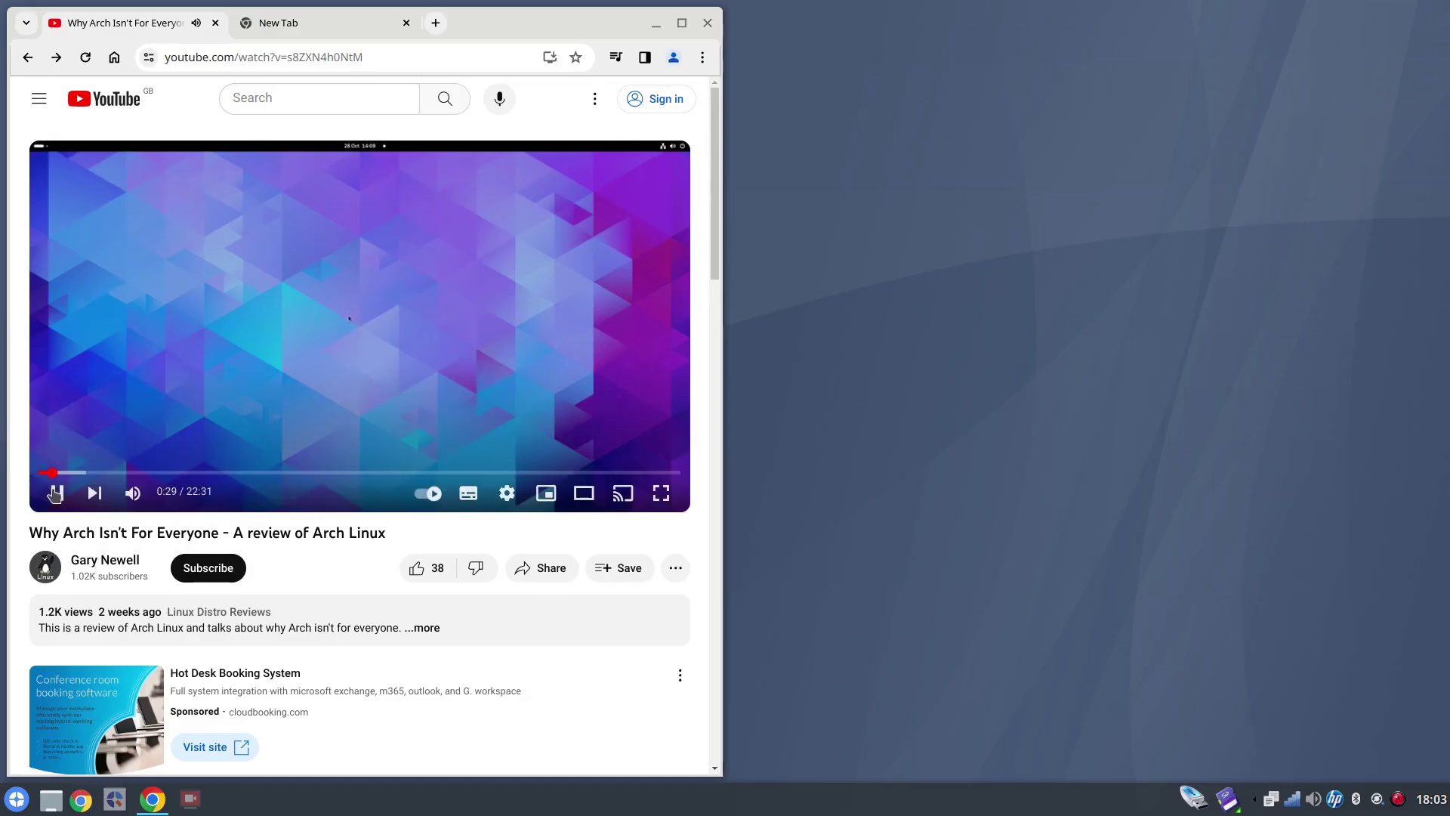
left_click(707, 22)
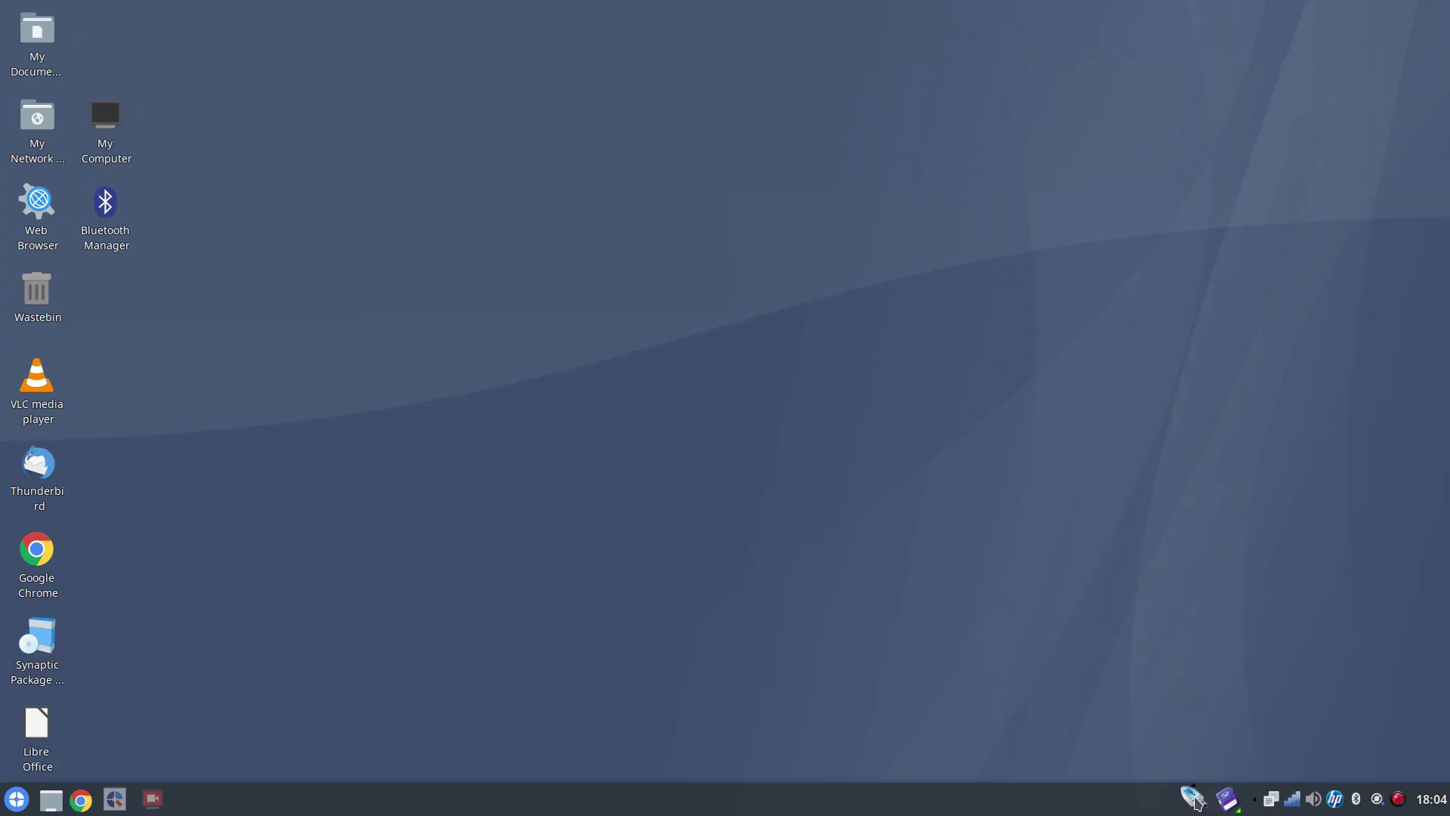
Step: Glance at the UBUNTUVIDEO drive options, then launch Q4OS Look Switcher
left_click(1195, 802)
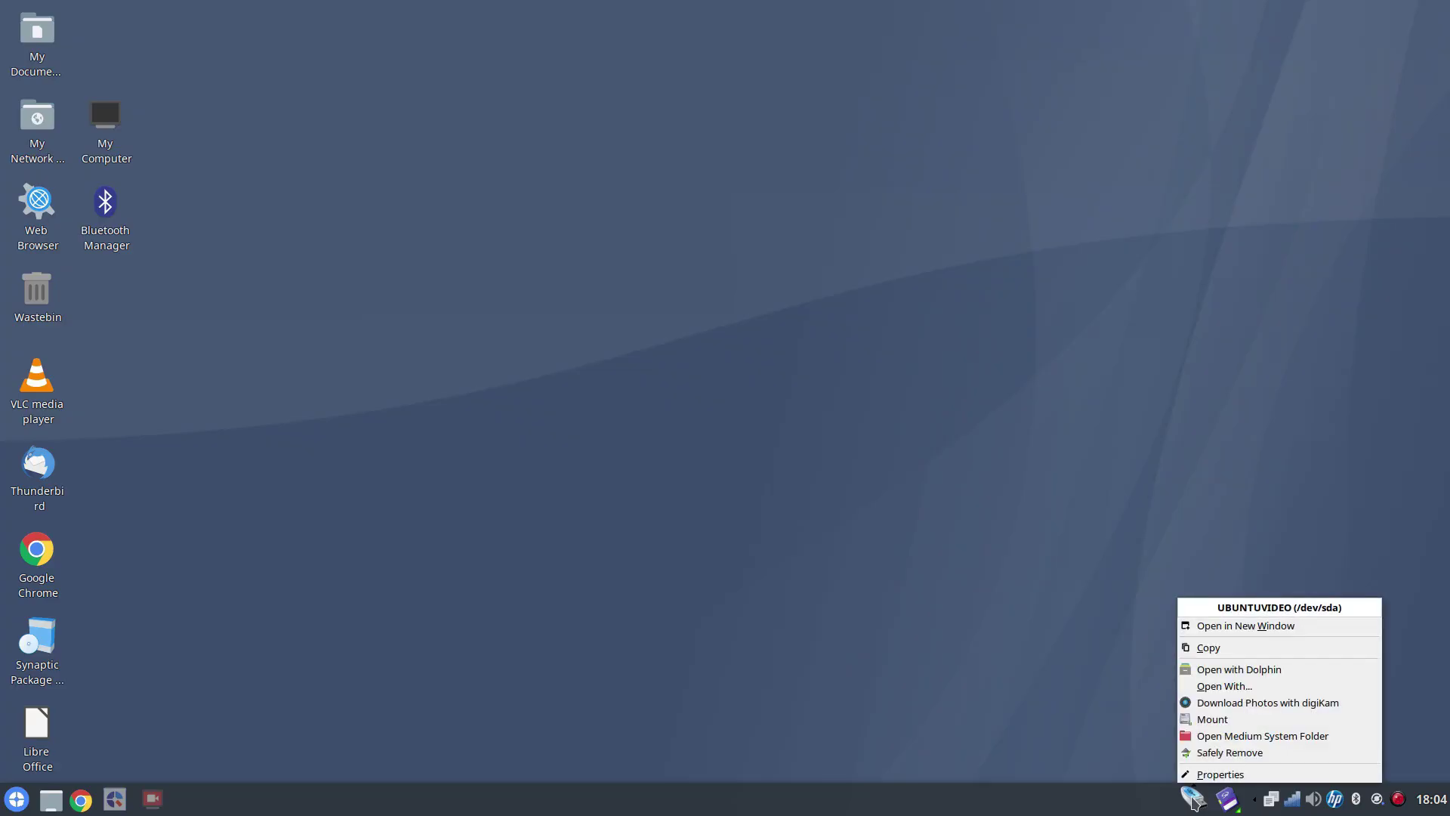
left_click(600, 426)
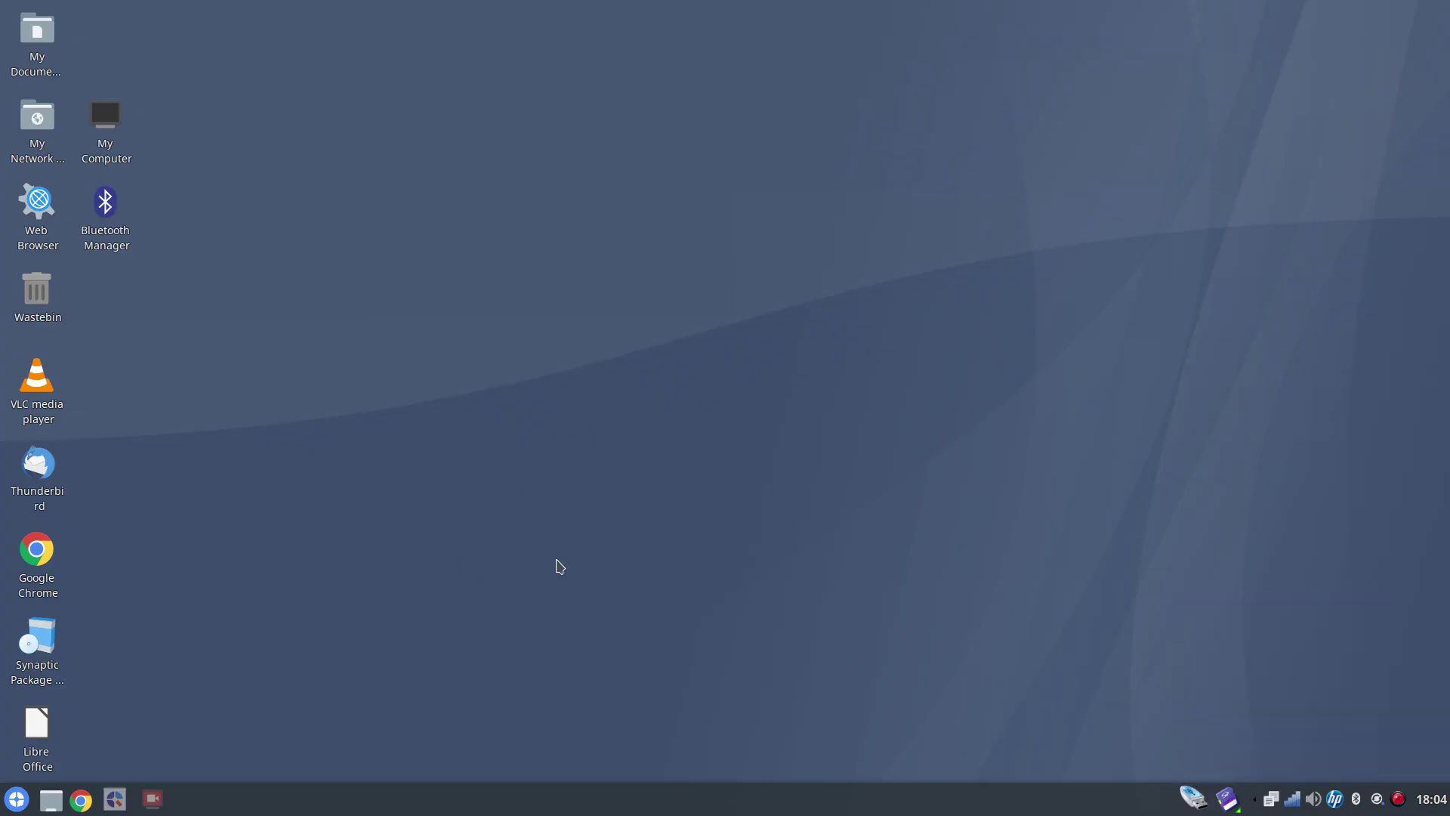
key("super")
left_click(76, 454)
Step: Select and apply the Q4OS_Default theme
left_click_drag(228, 43, 687, 195)
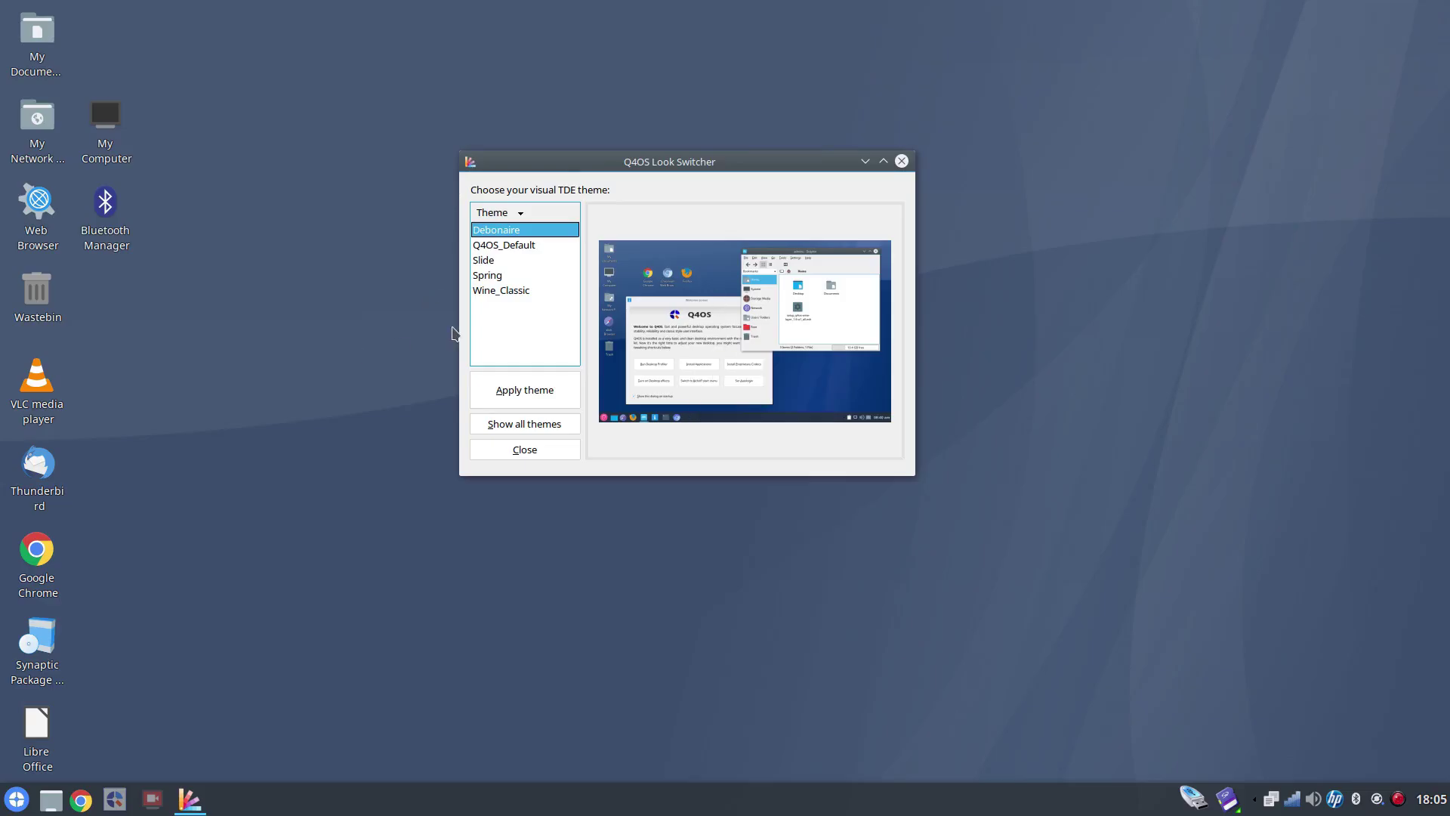
left_click(521, 252)
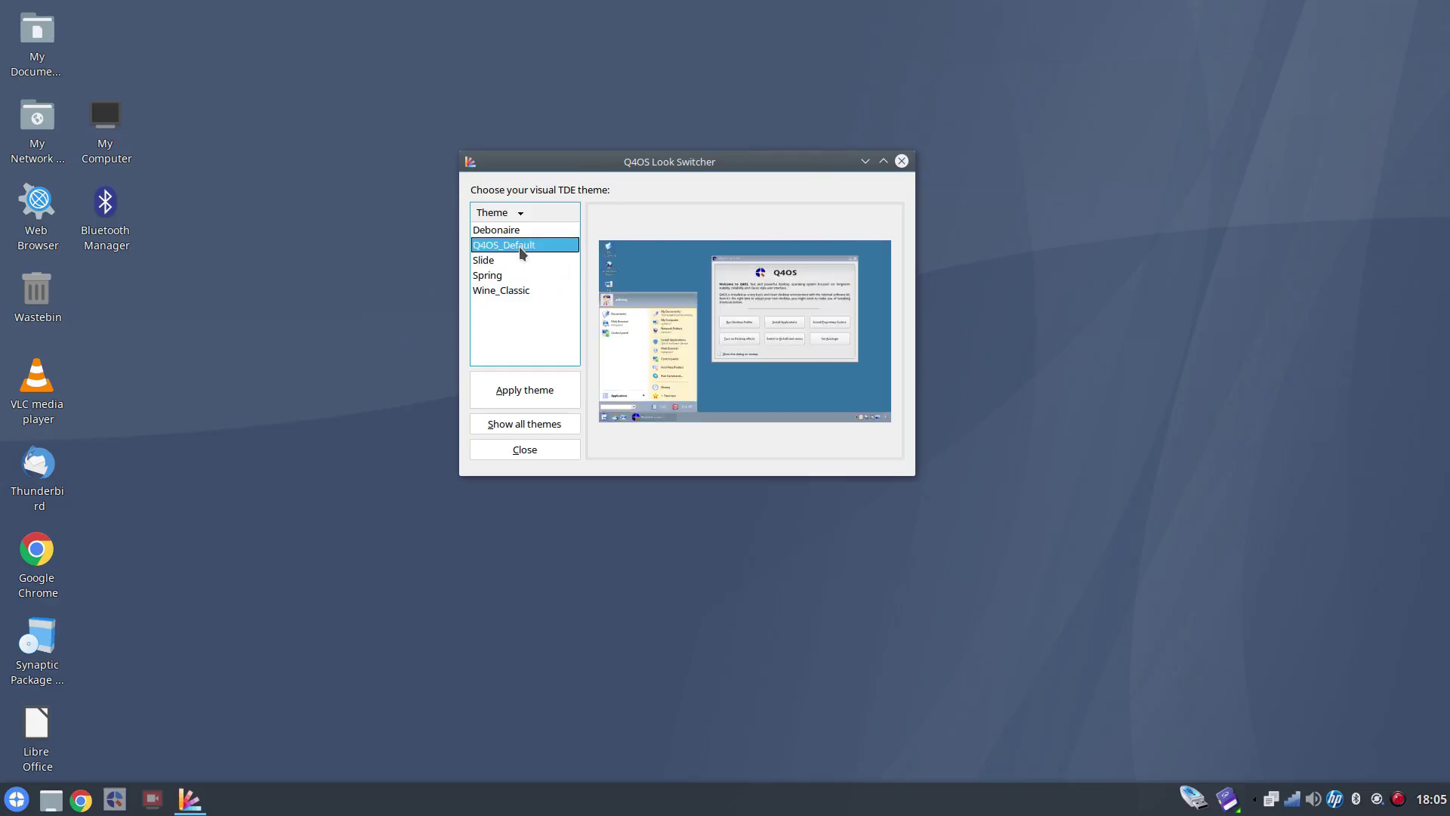
left_click(517, 393)
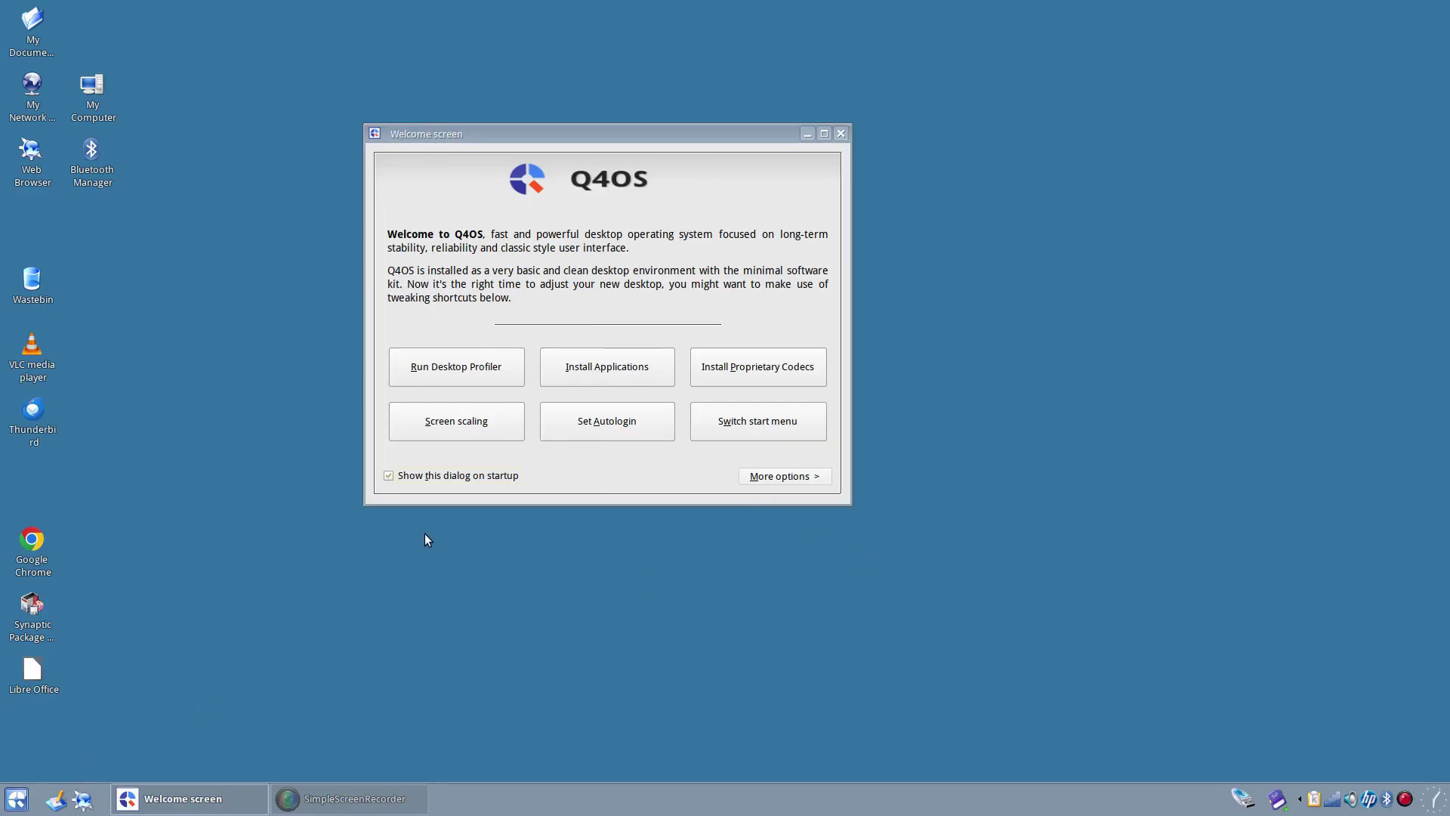
Step: Close the Welcome screen and browse the start menu's Programs list
left_click(841, 134)
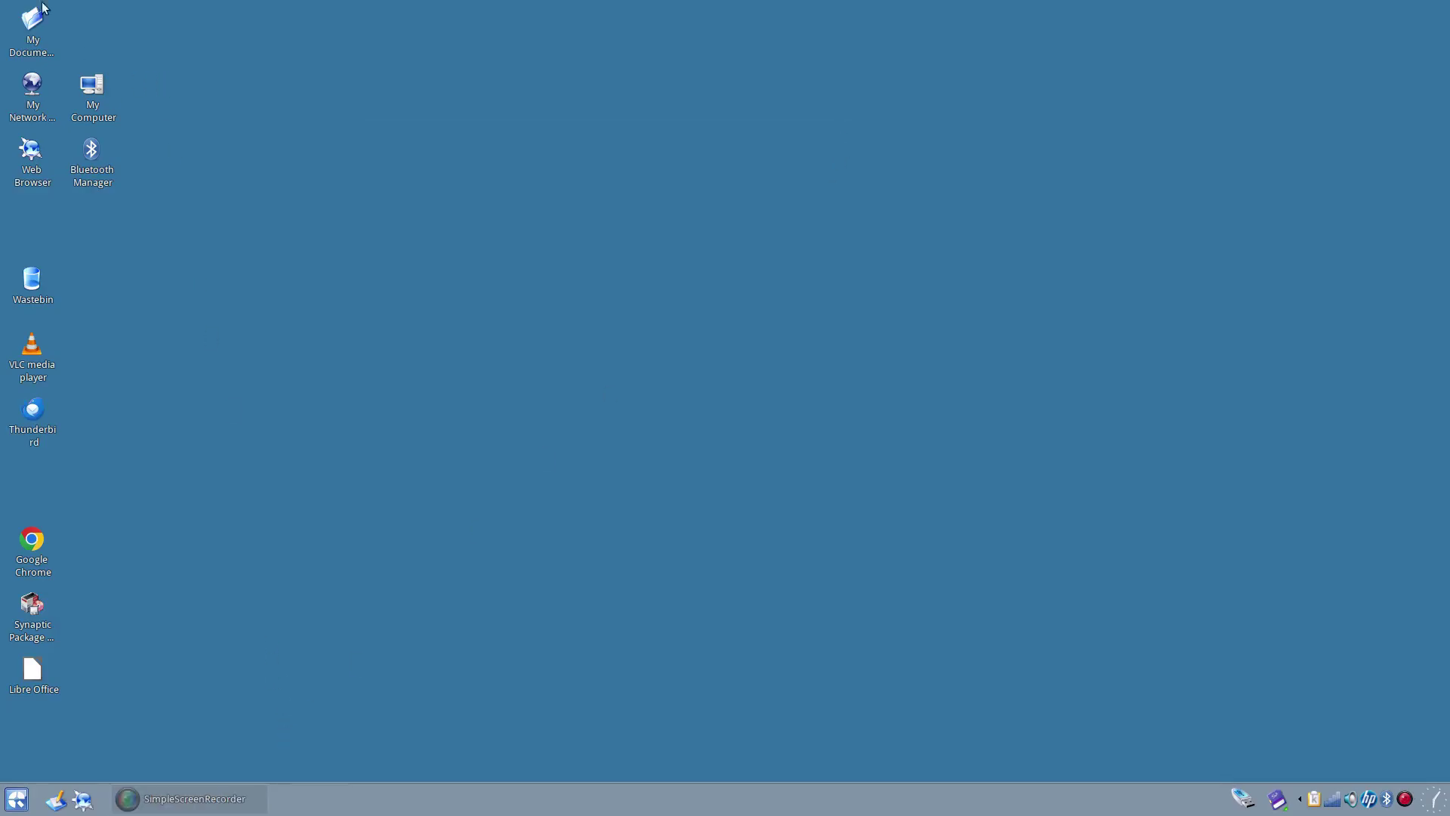
left_click(17, 799)
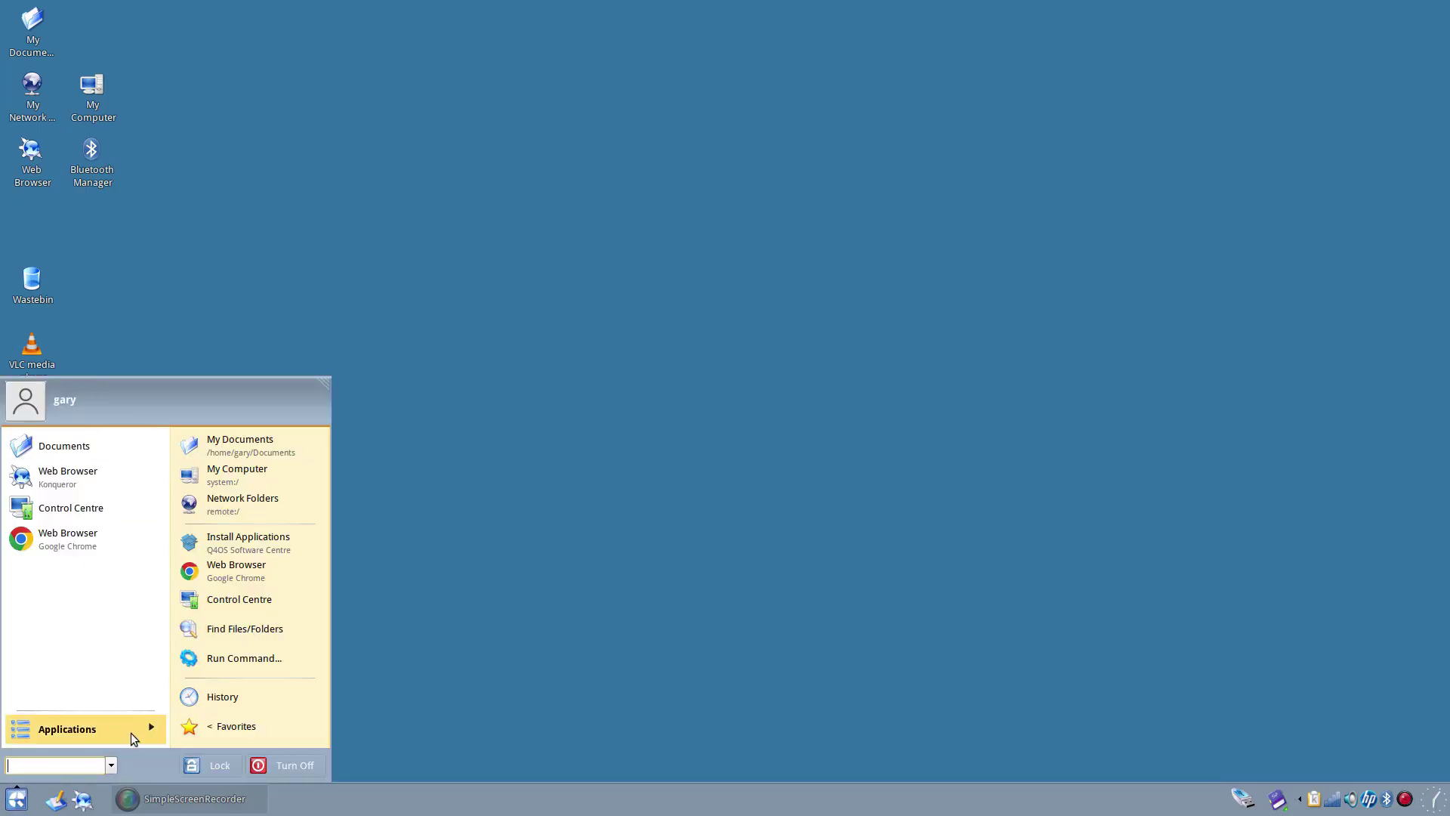
left_click(132, 724)
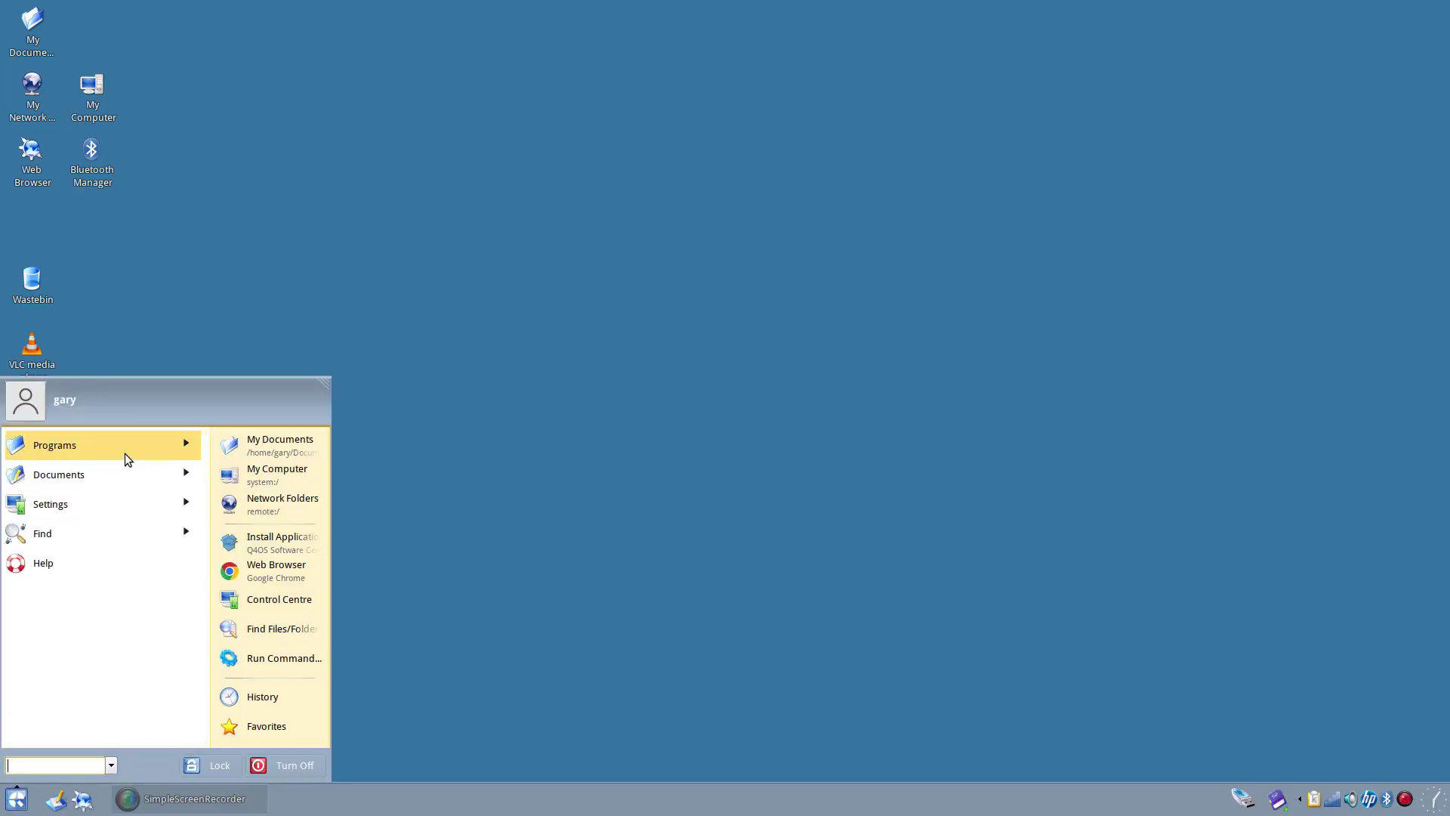
left_click(127, 453)
left_click(738, 463)
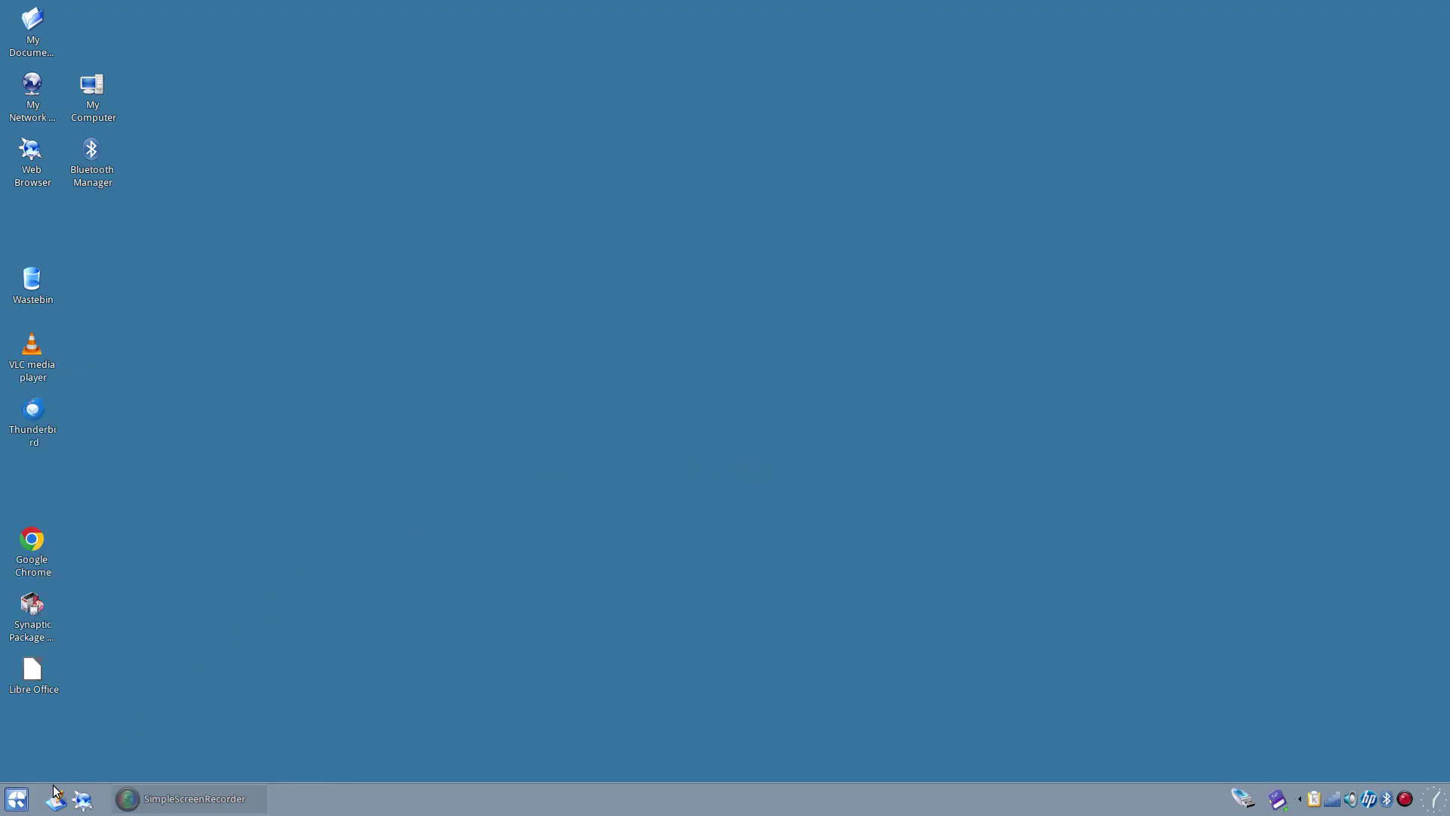
Step: Relaunch Look Switcher via a 'look' search, centre it, and preview Slide then Spring
left_click(20, 805)
type("look")
left_click(57, 468)
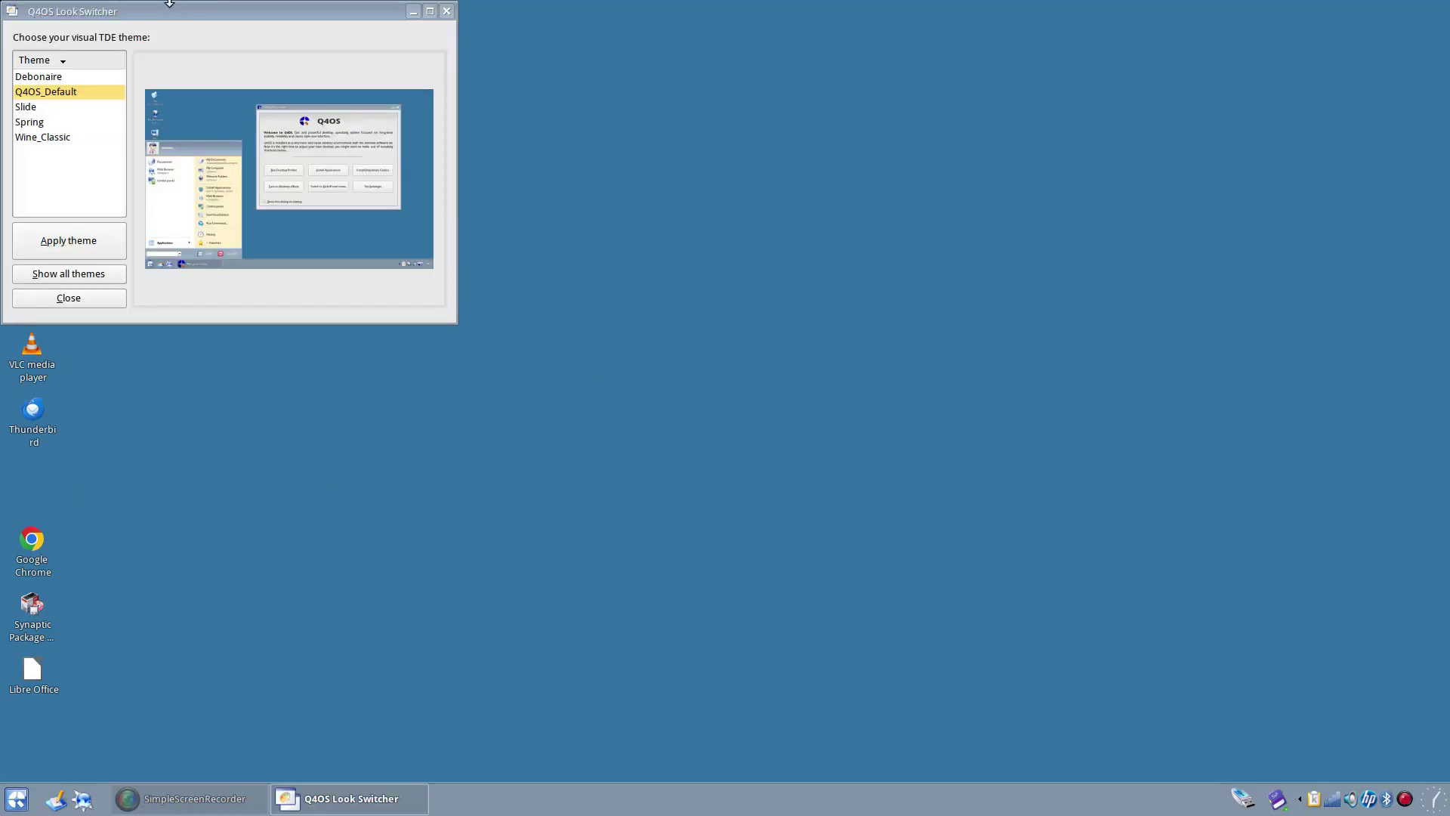
left_click_drag(169, 5, 654, 149)
left_click(510, 247)
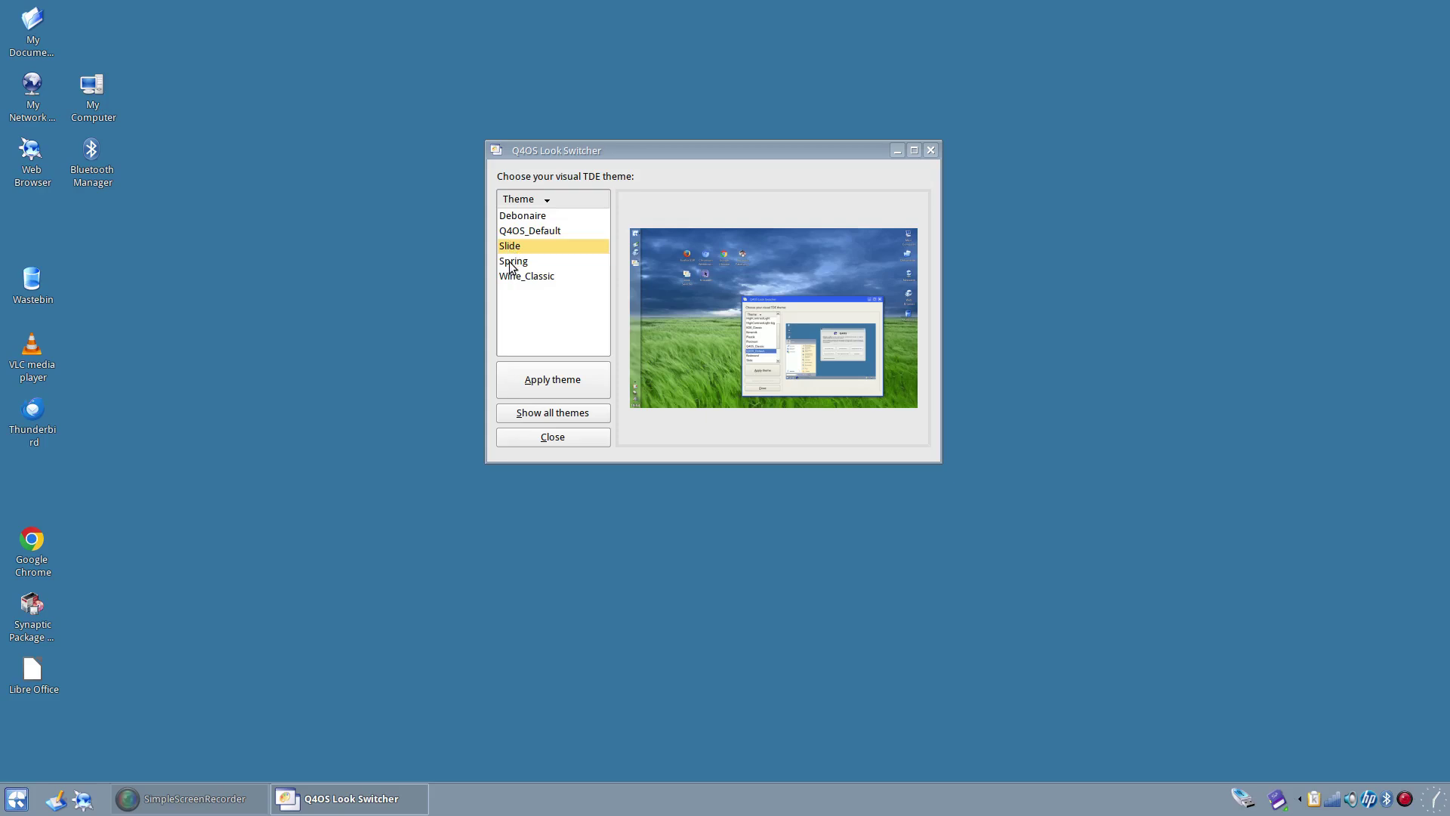
left_click(511, 262)
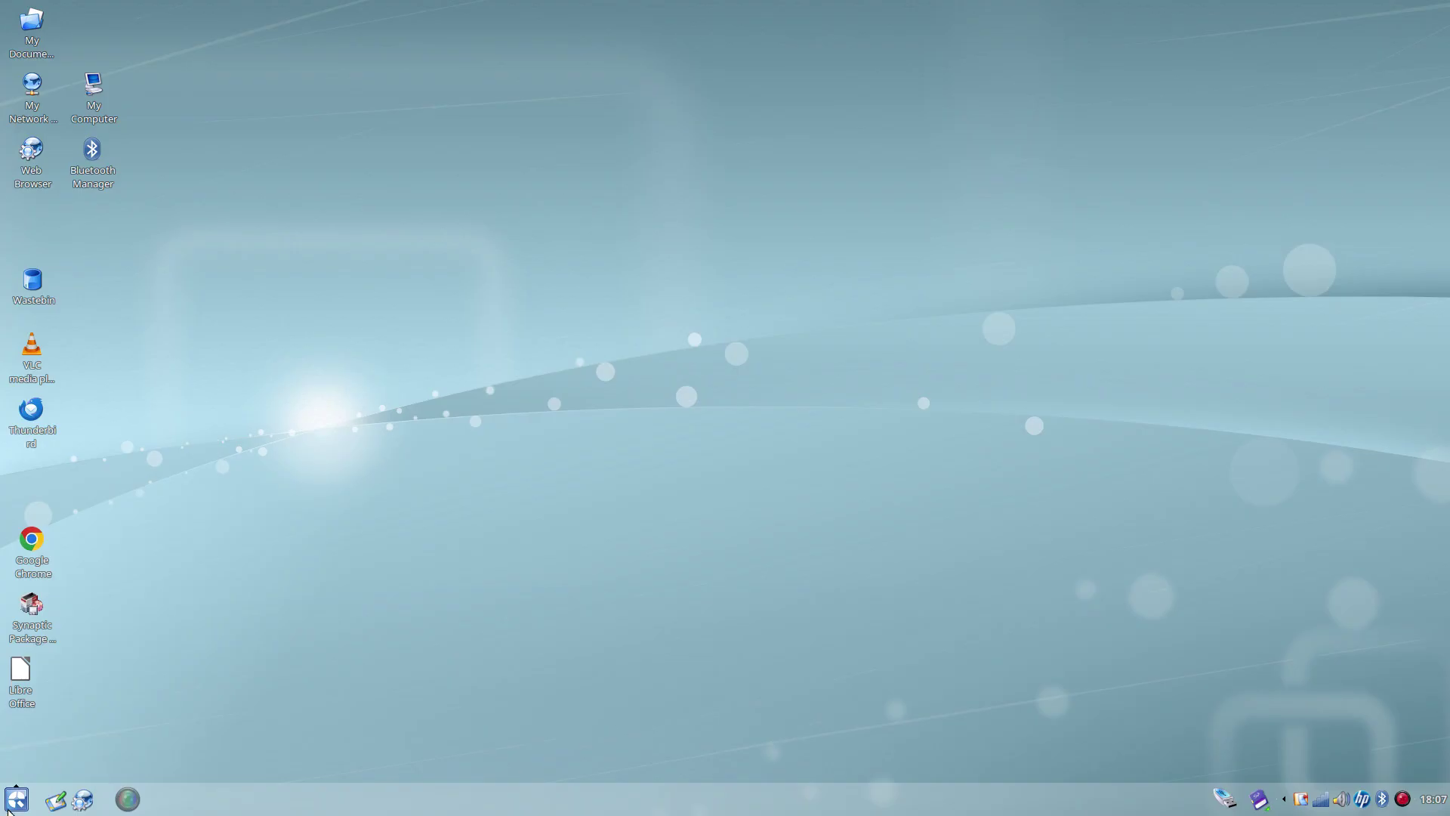
Step: Browse the start menu's Programs > Autostart folder and try a start-menu search for 'menu'
left_click(15, 799)
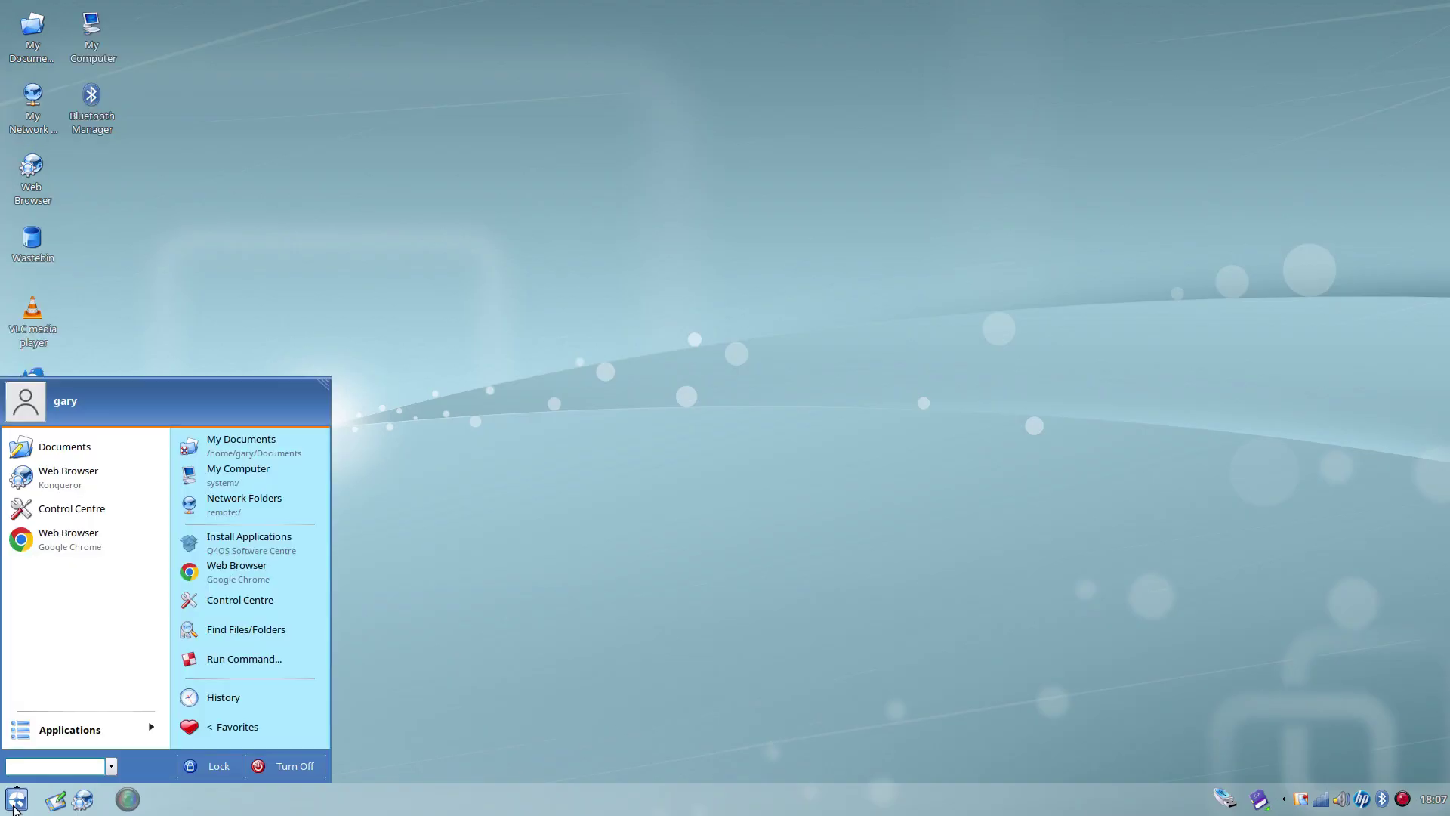
left_click(140, 732)
left_click(133, 438)
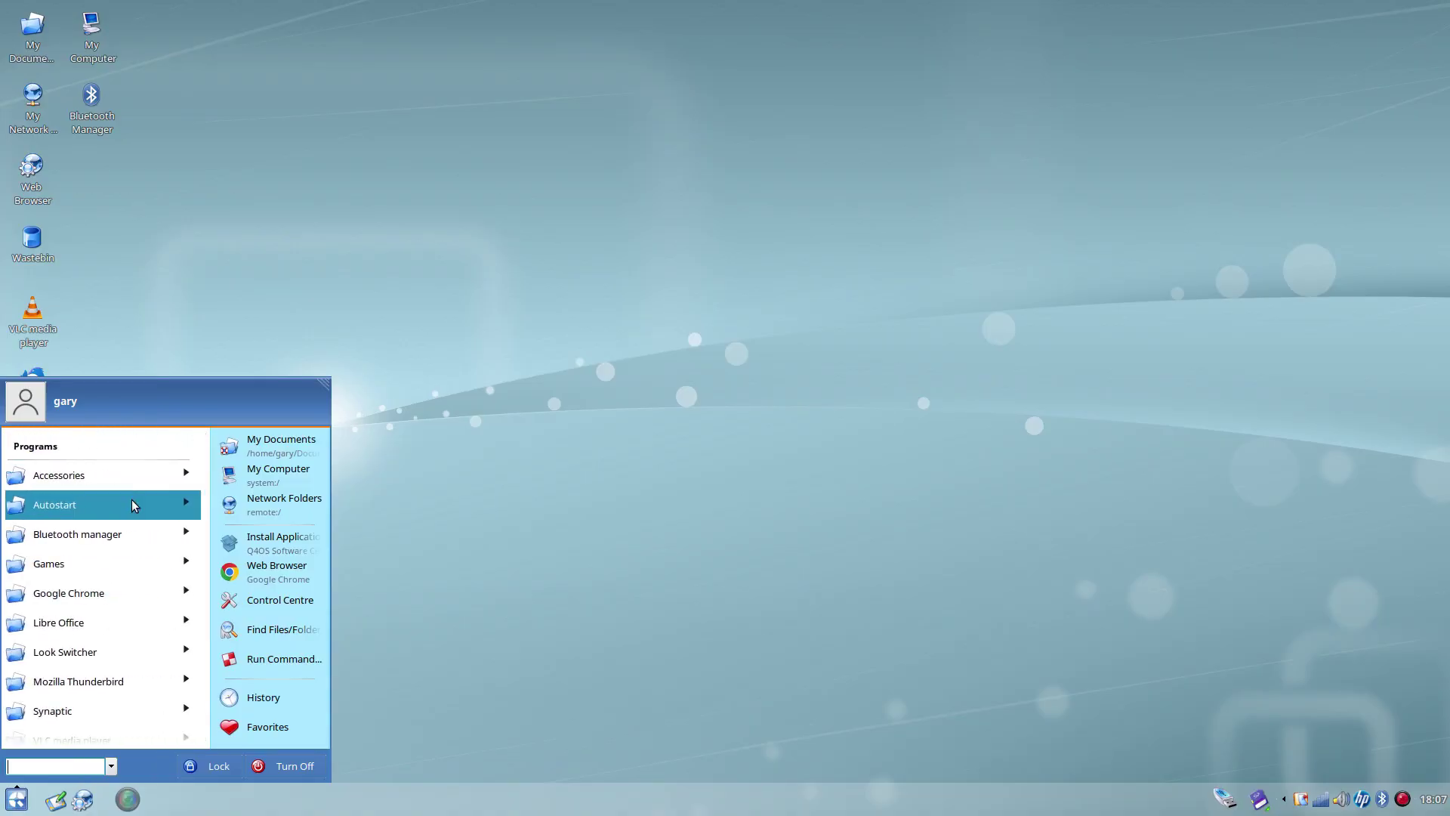
left_click(132, 500)
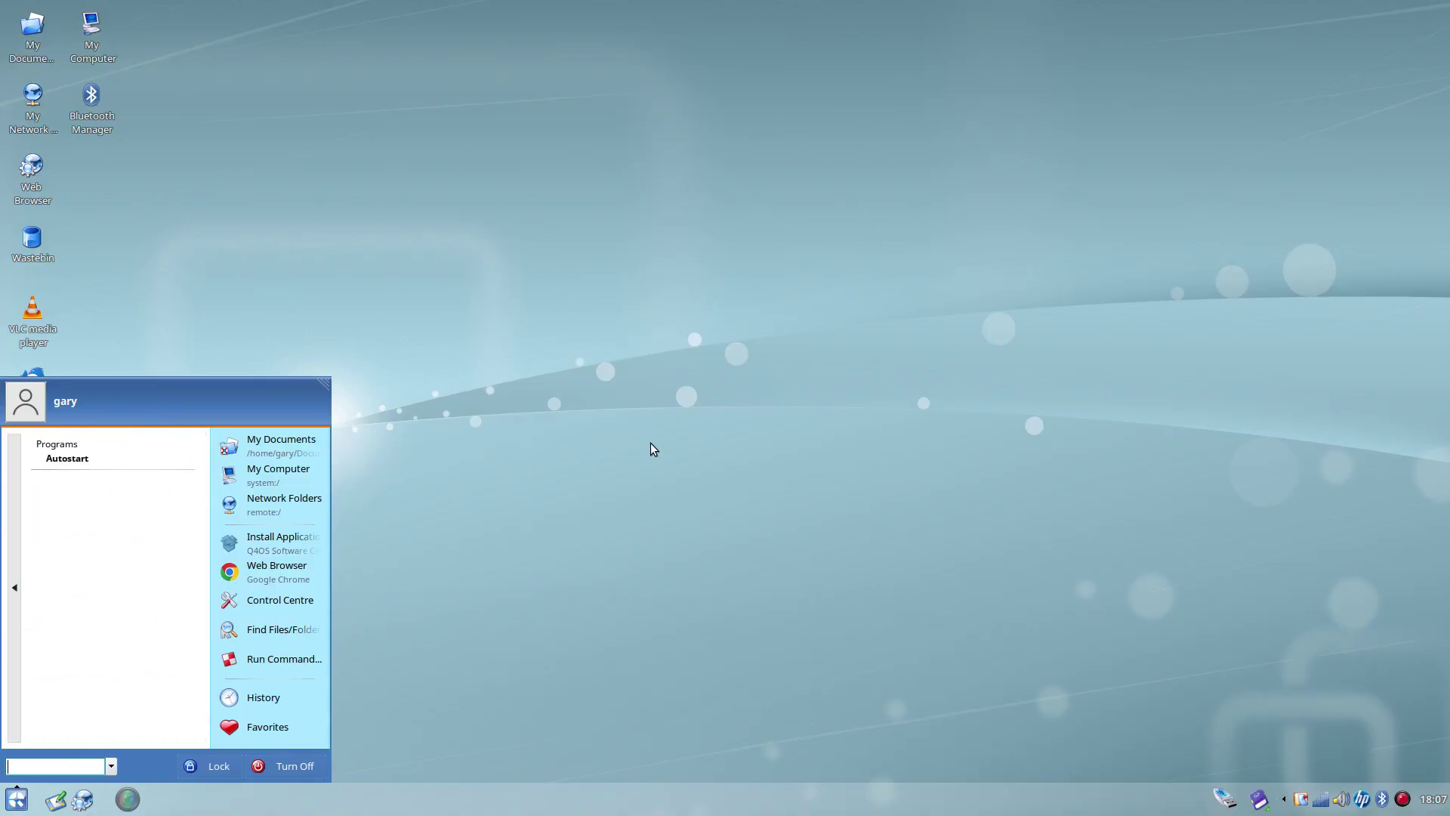
left_click(22, 763)
type("menu")
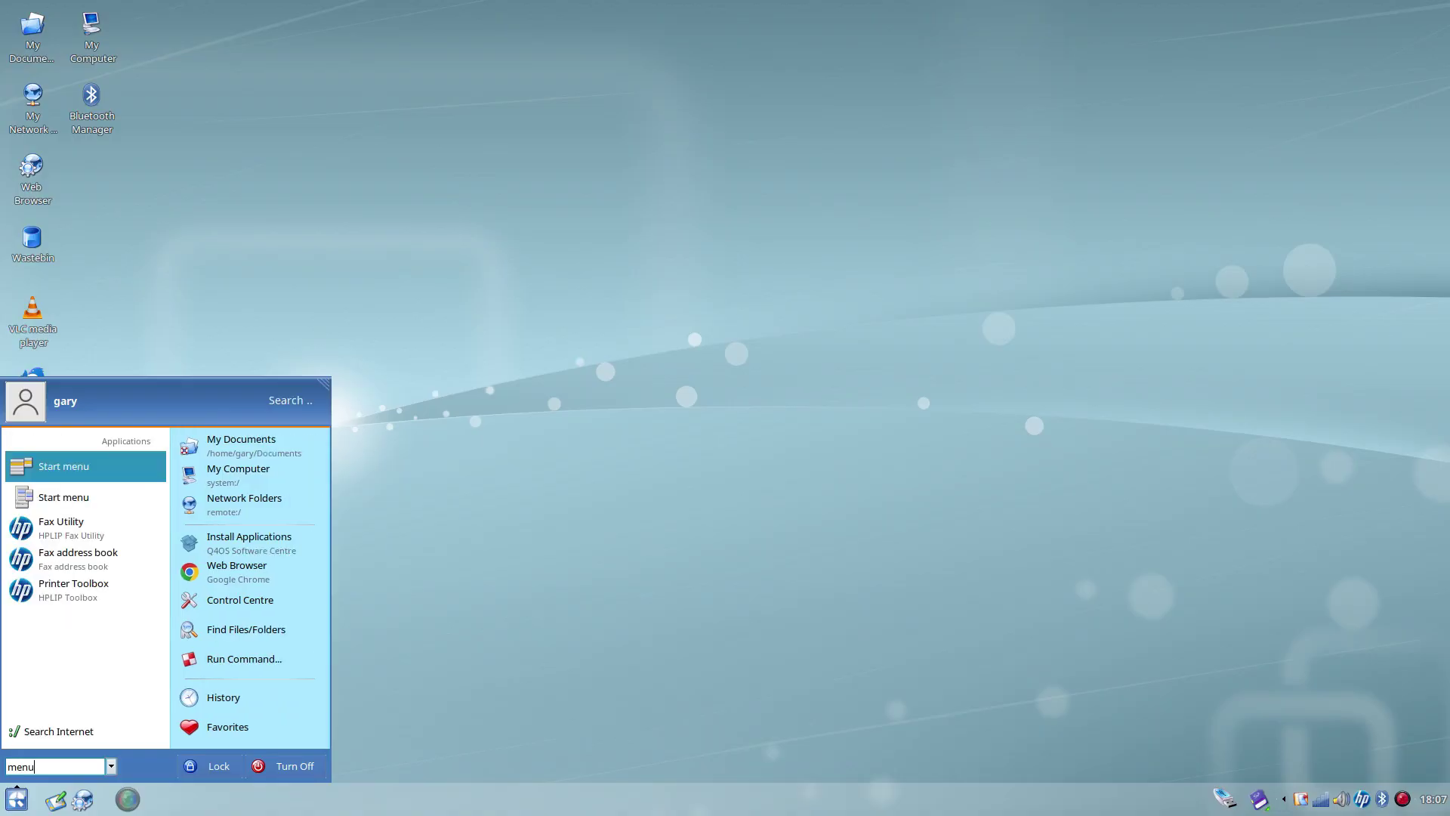
key("Return")
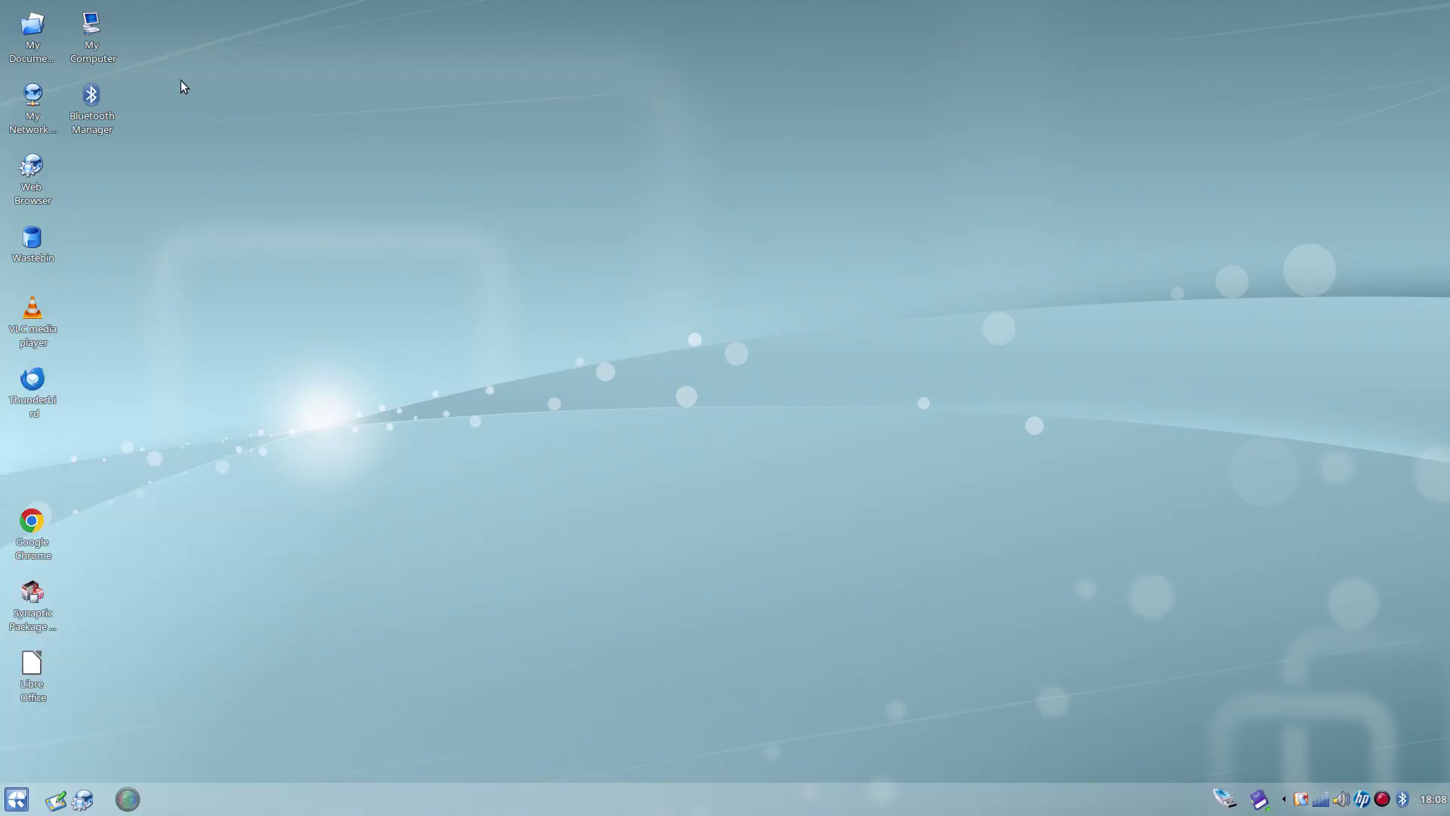
Step: Browse My Documents up to the root folder in Konqueror, then view My Computer's Remote Places
left_click(25, 46)
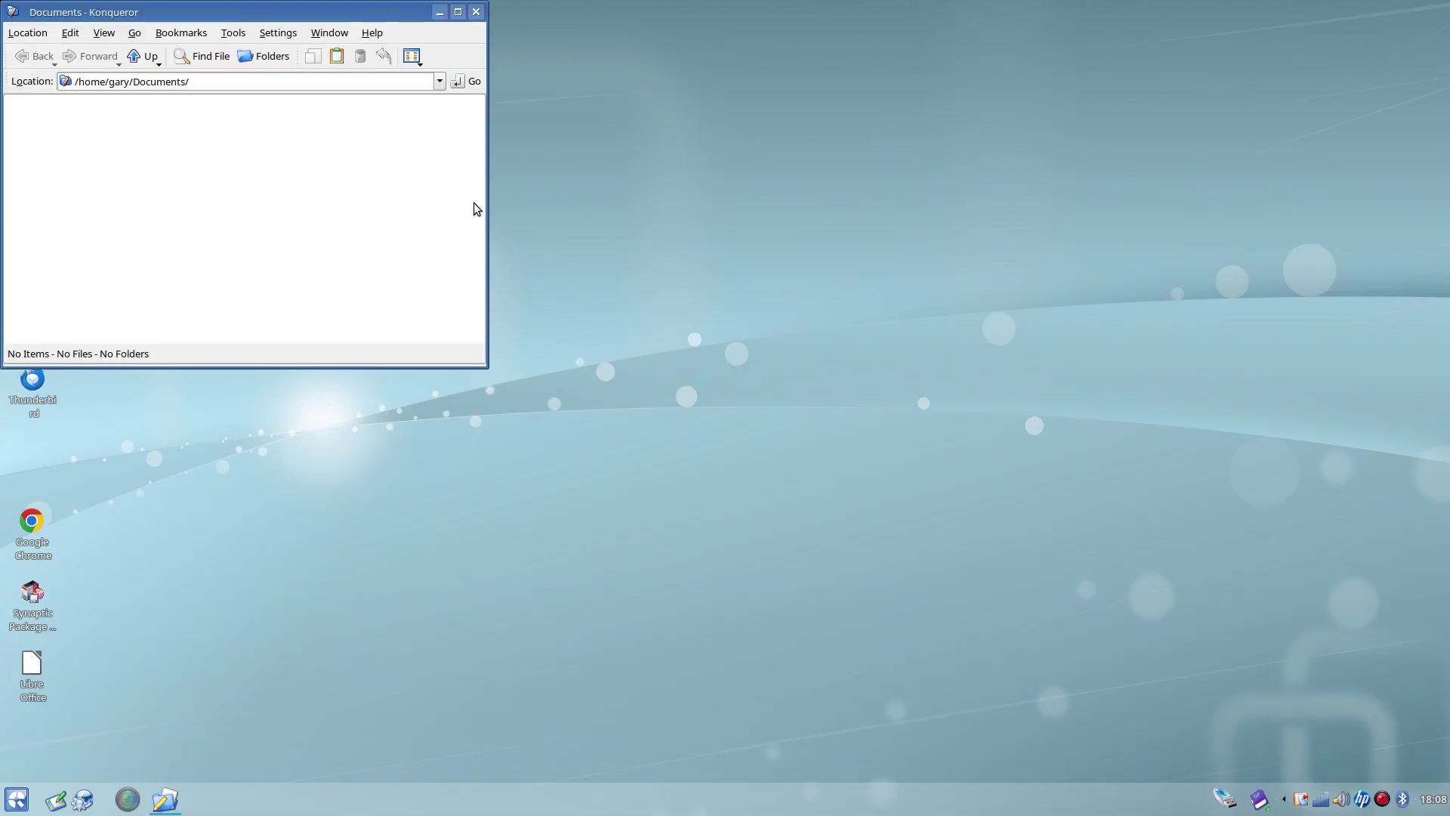
left_click_drag(270, 21, 672, 167)
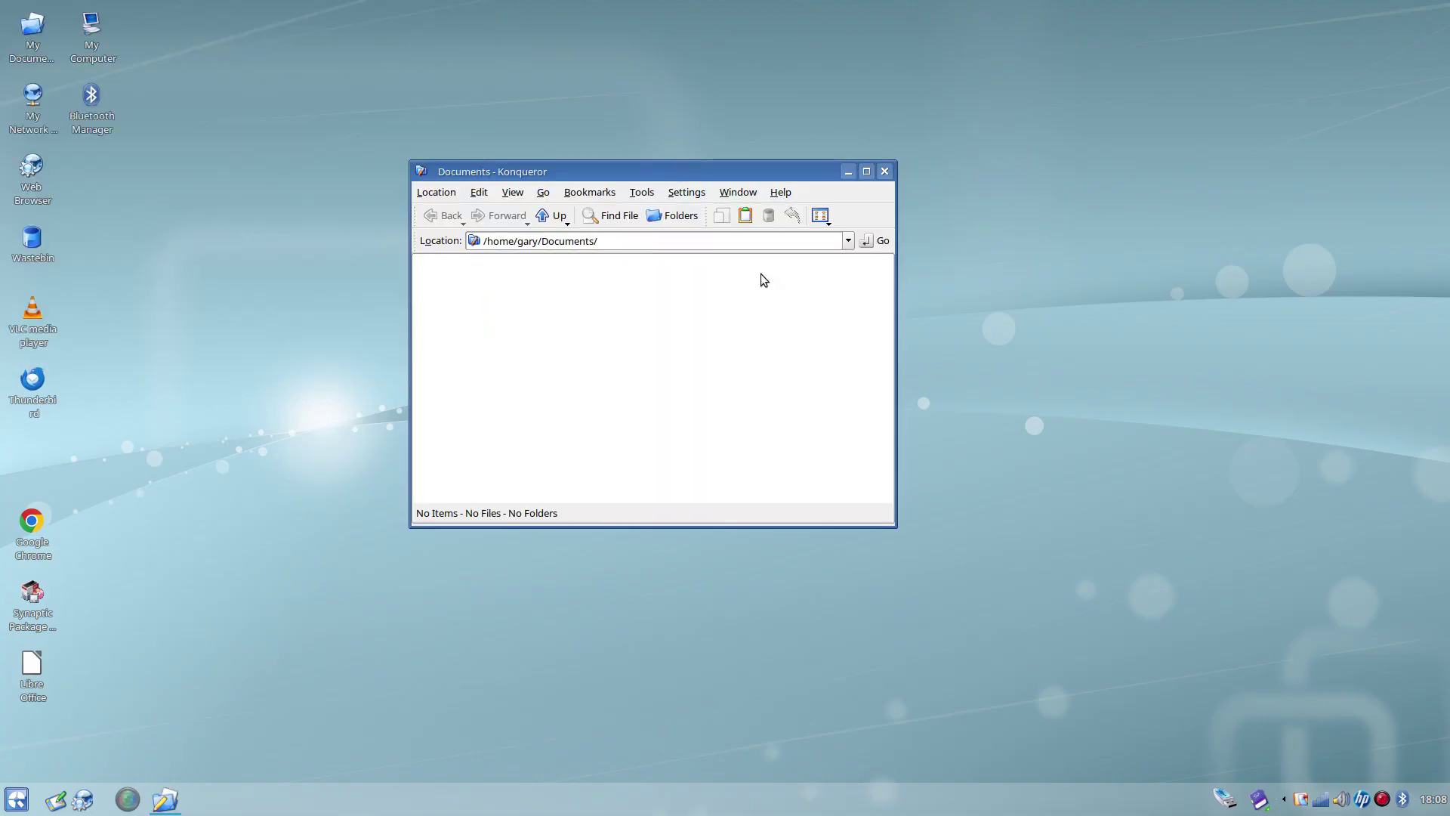
left_click(554, 216)
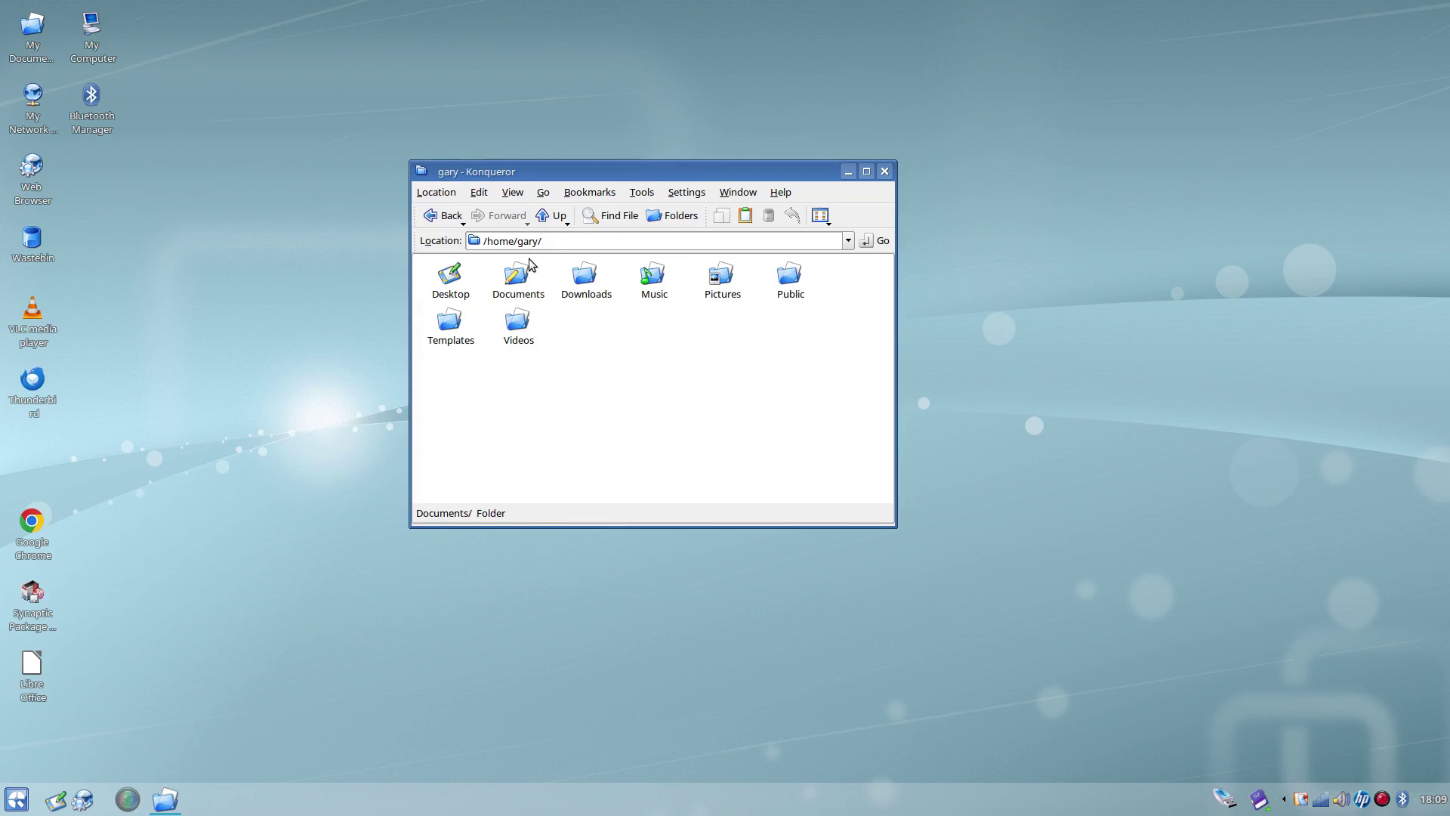
left_click(541, 219)
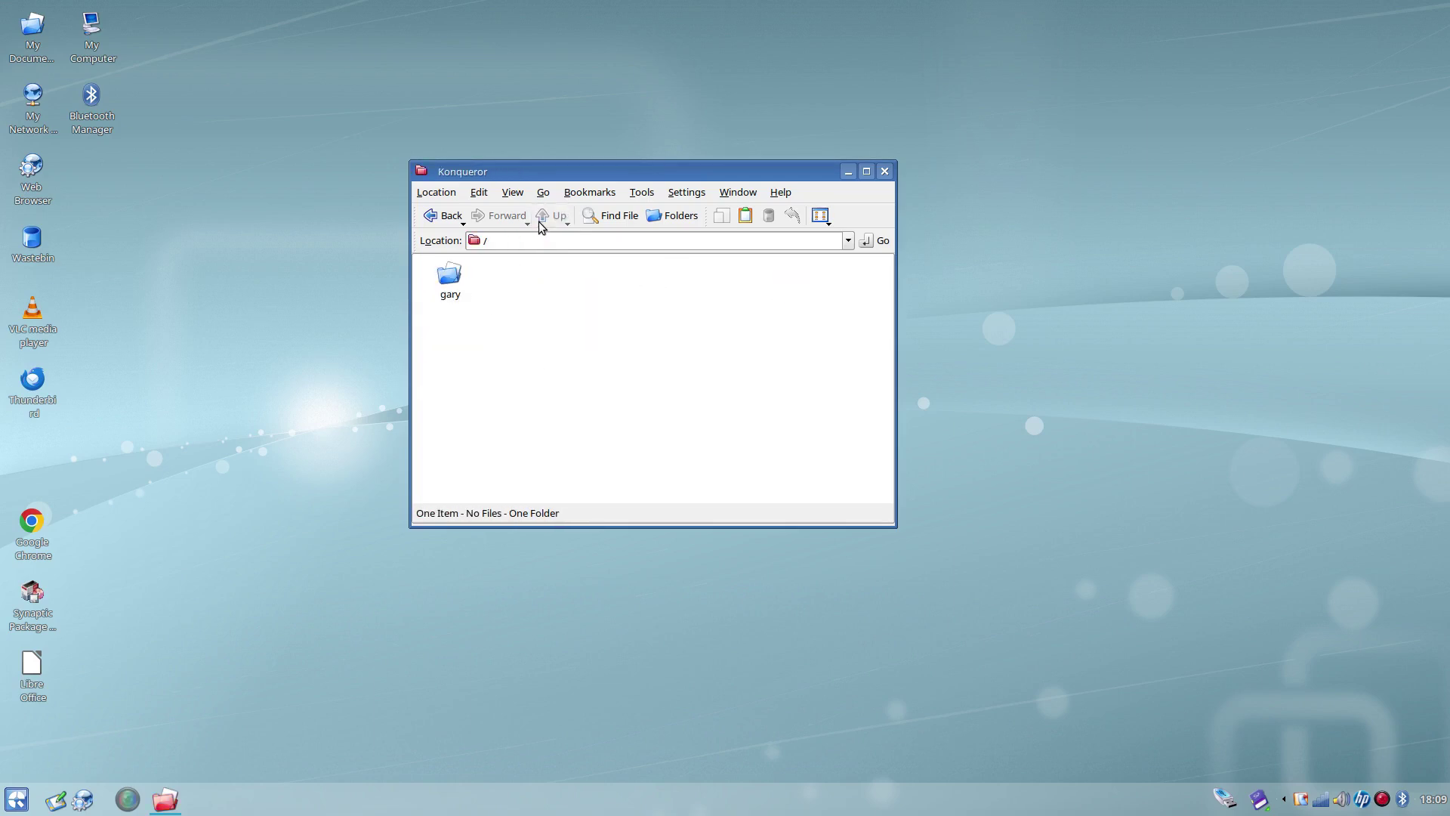
left_click(541, 219)
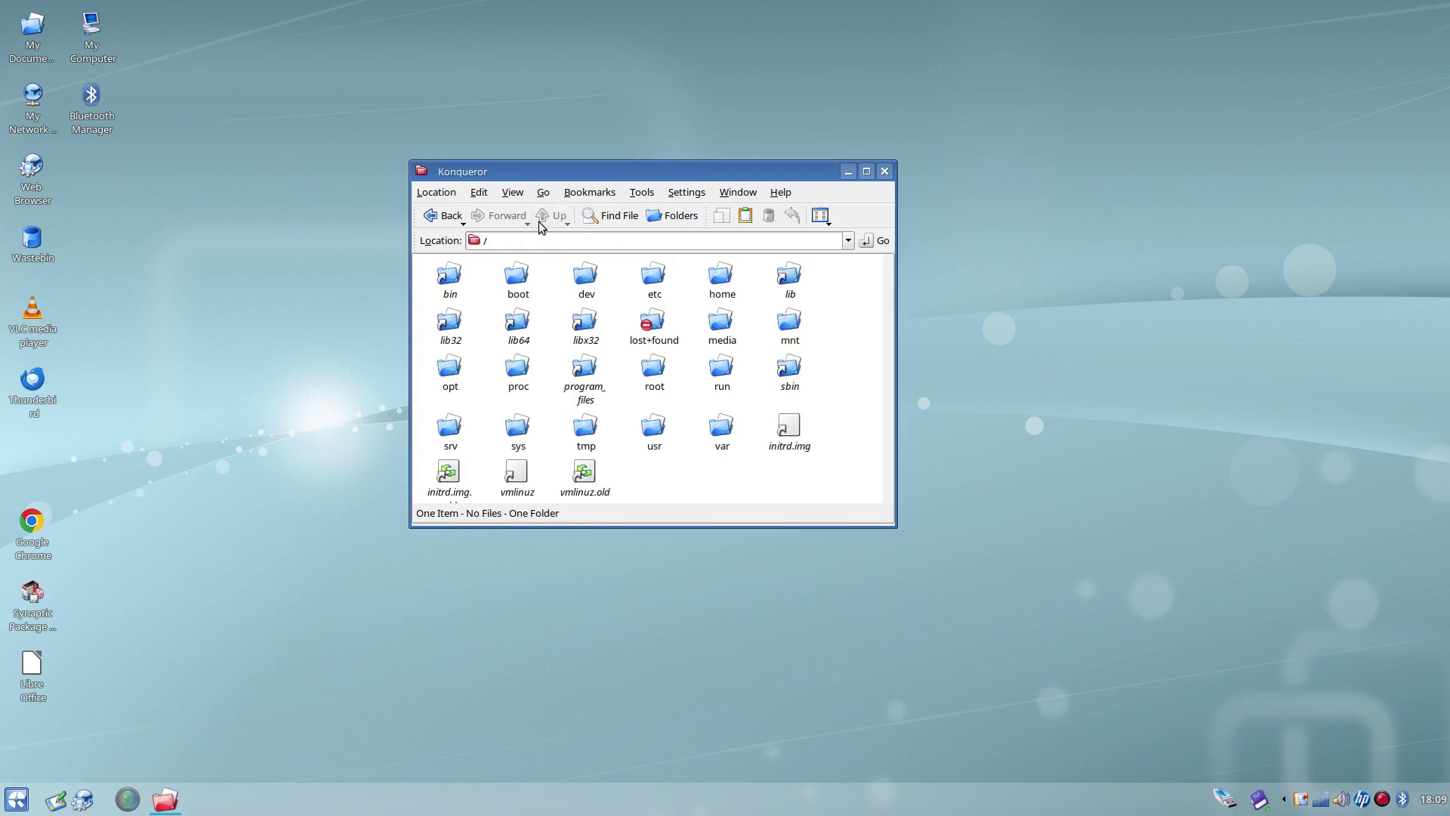
left_click(885, 172)
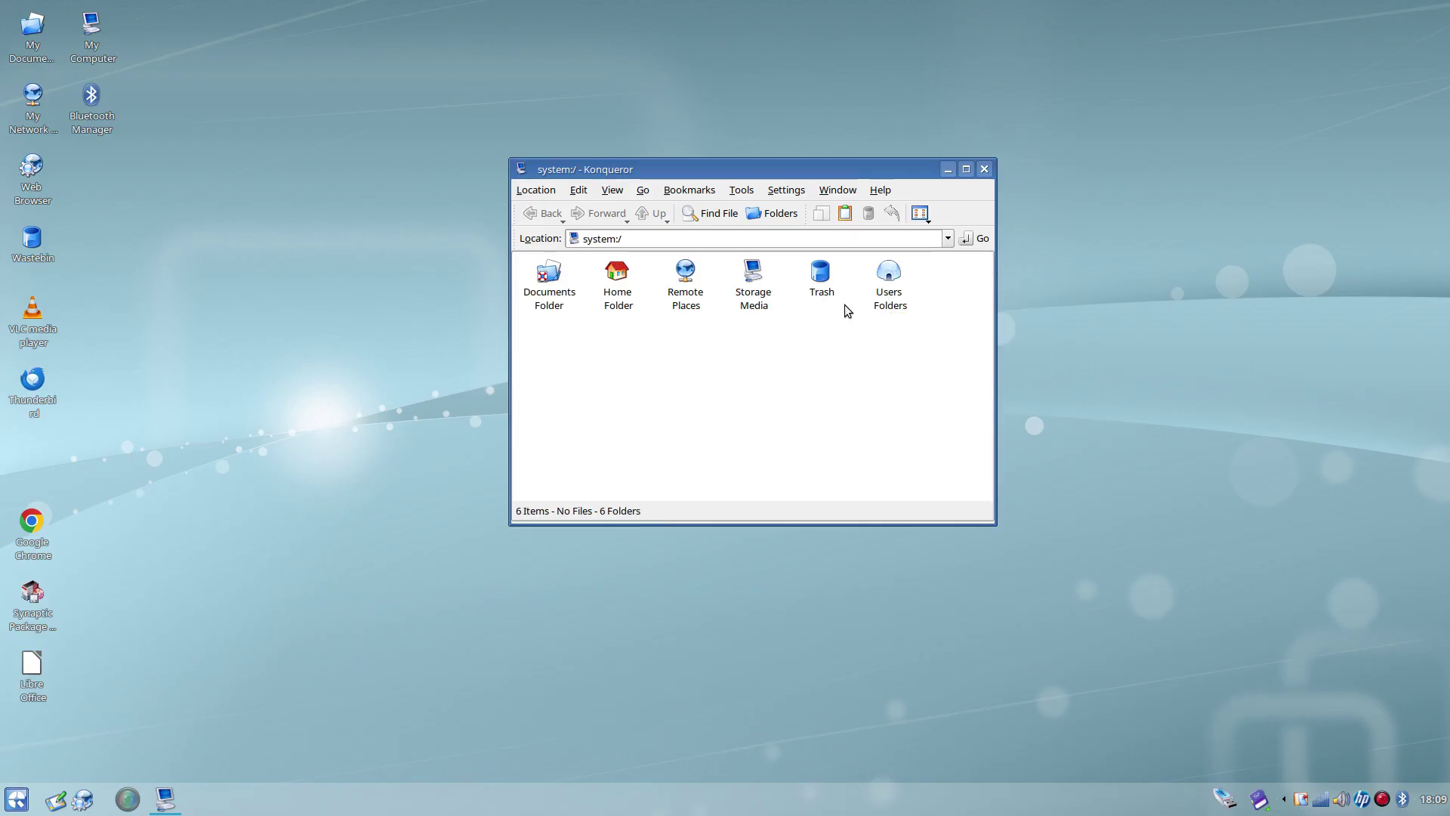
left_click(683, 271)
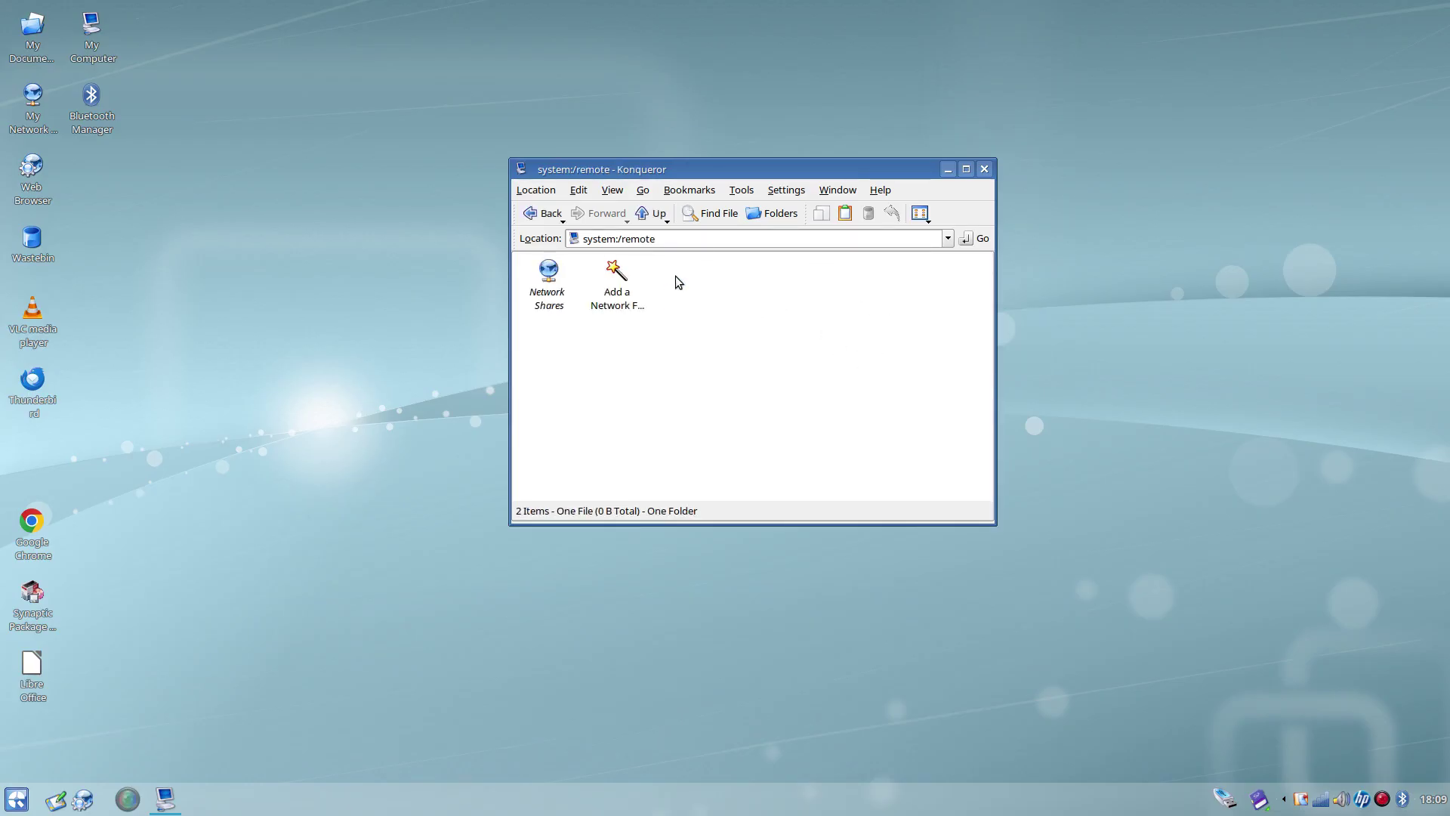
left_click(616, 294)
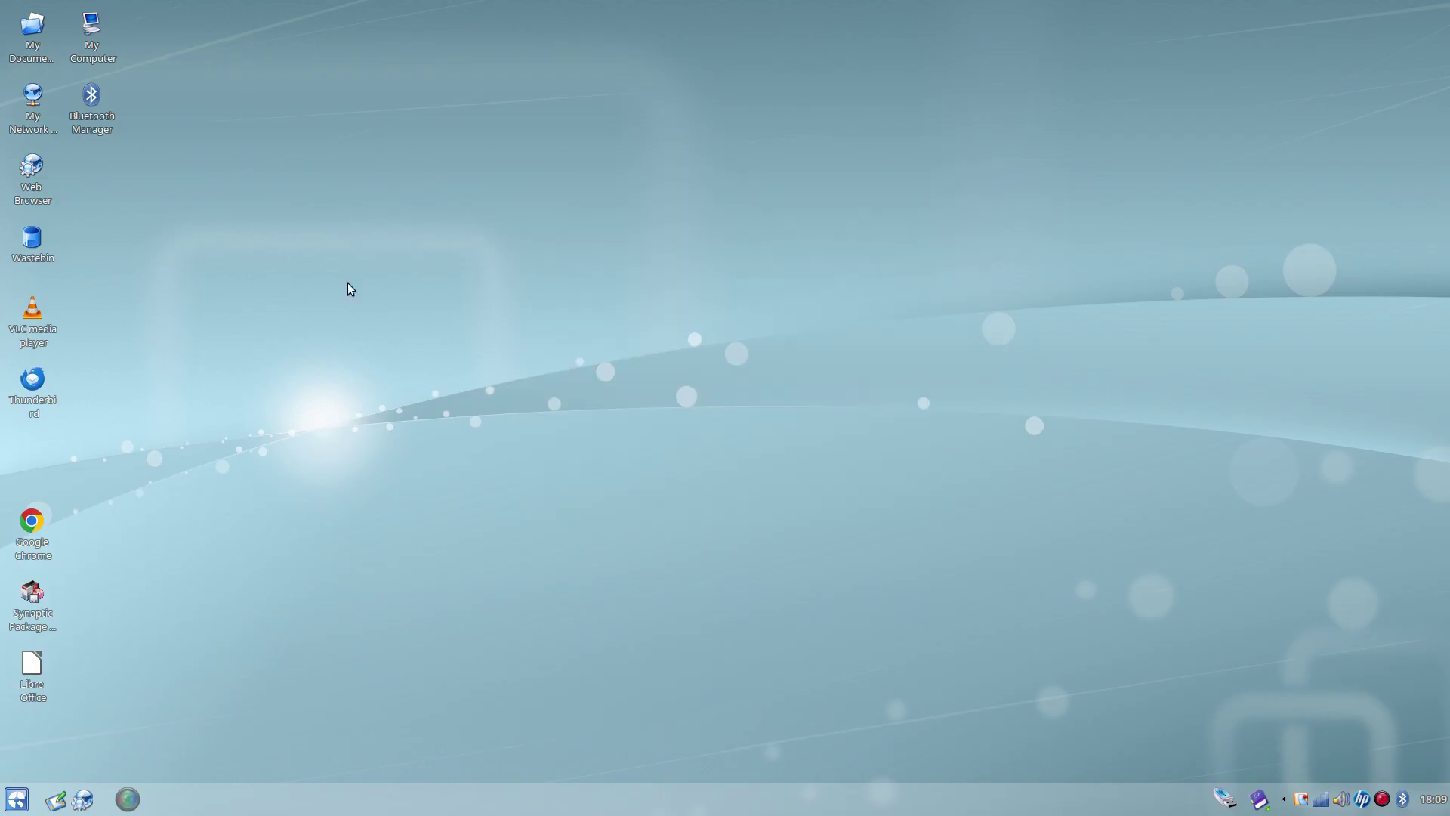
Step: Launch Q4OS Look Switcher from the start menu and select Redmond to preview it
left_click(15, 799)
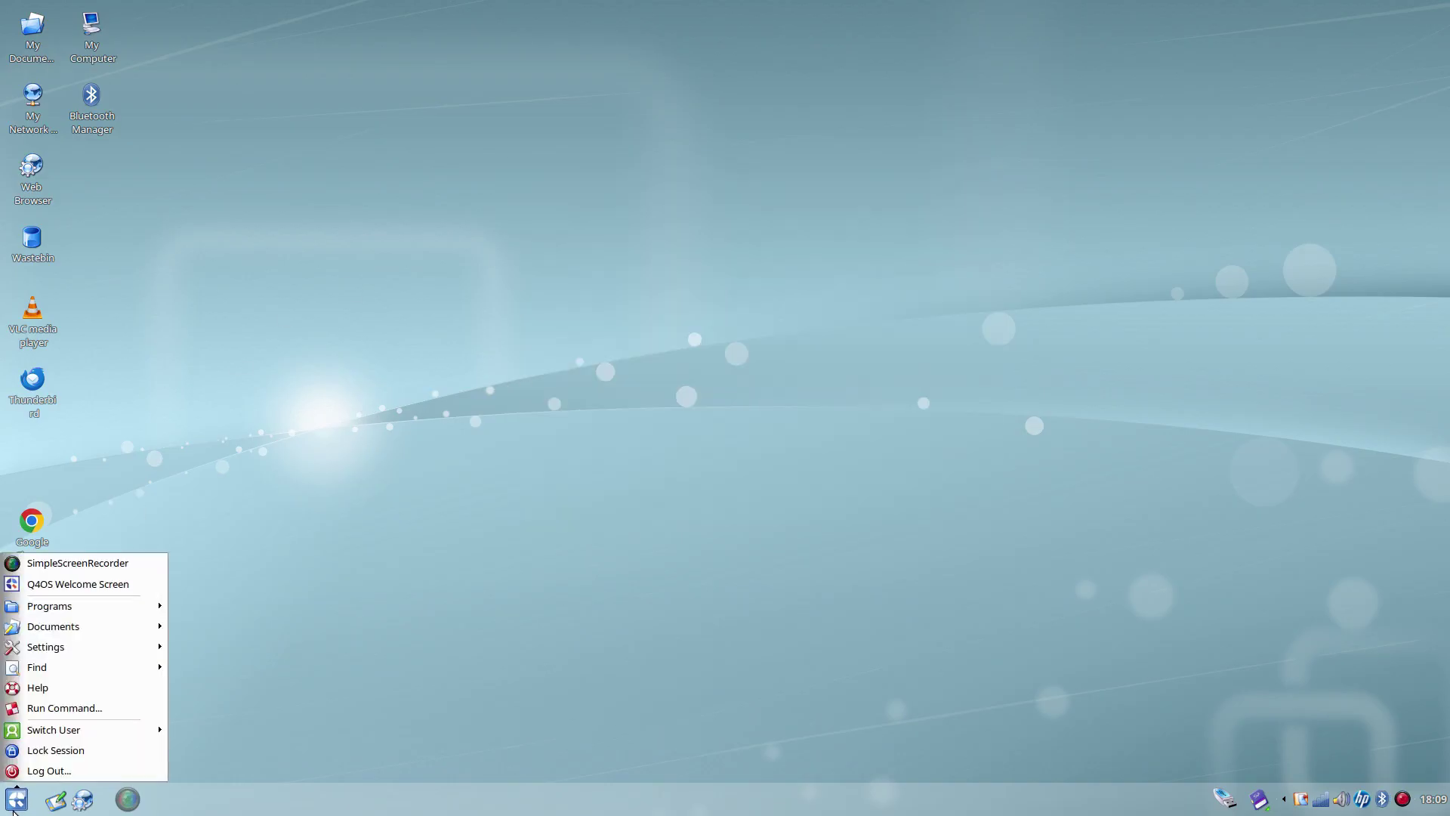
mouse_move(85, 604)
mouse_move(260, 387)
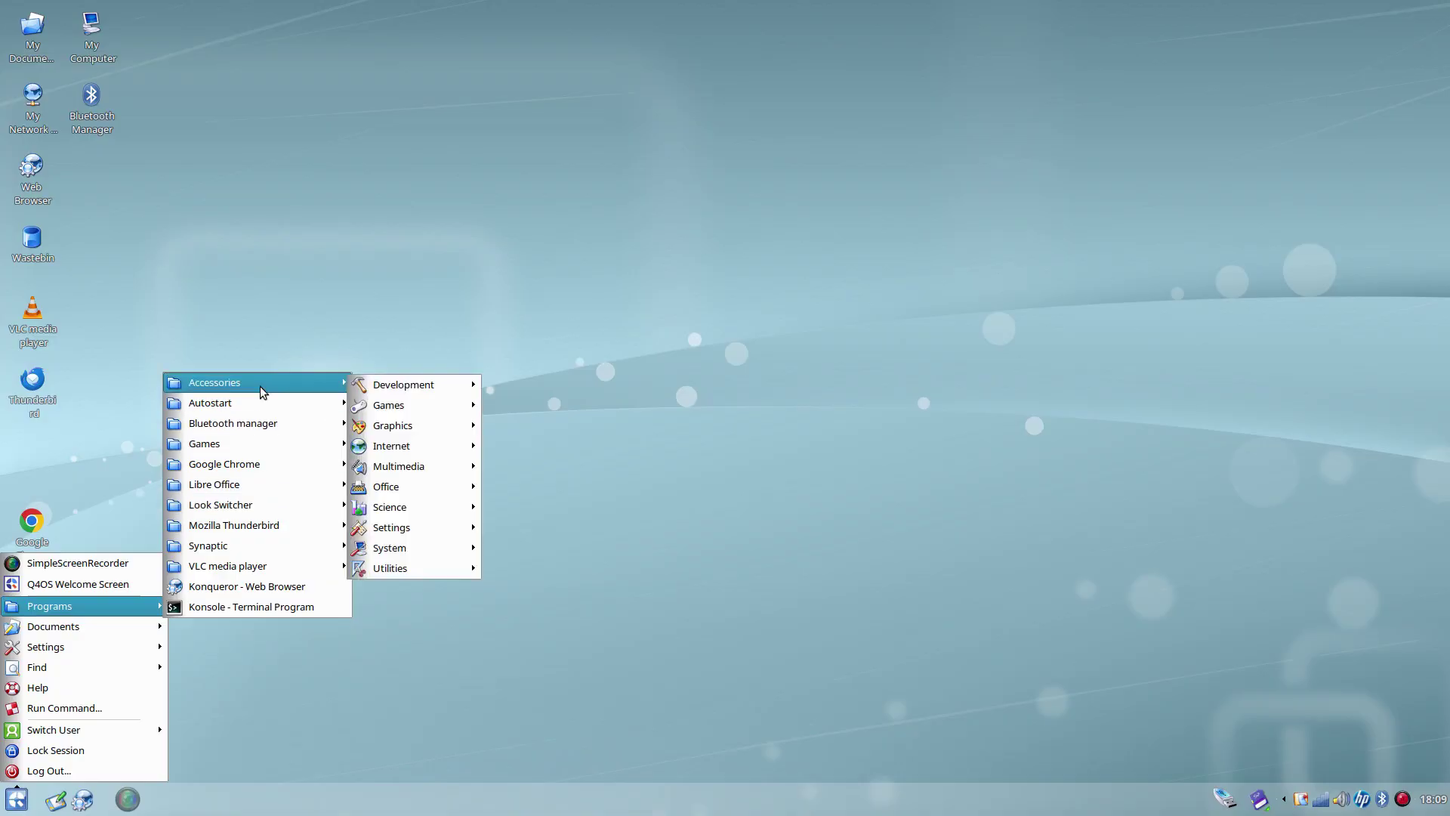
mouse_move(476, 389)
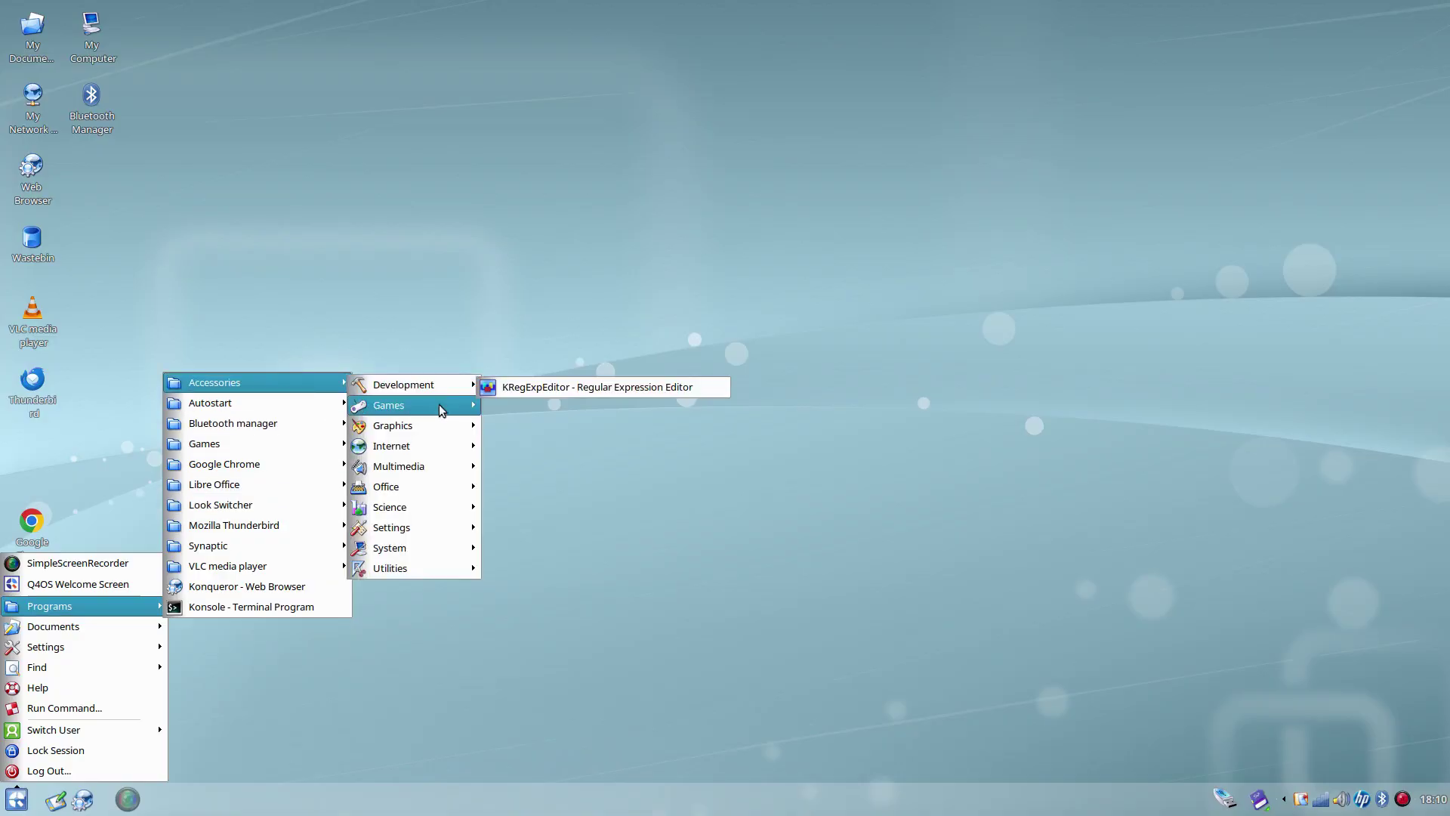
mouse_move(438, 407)
mouse_move(506, 437)
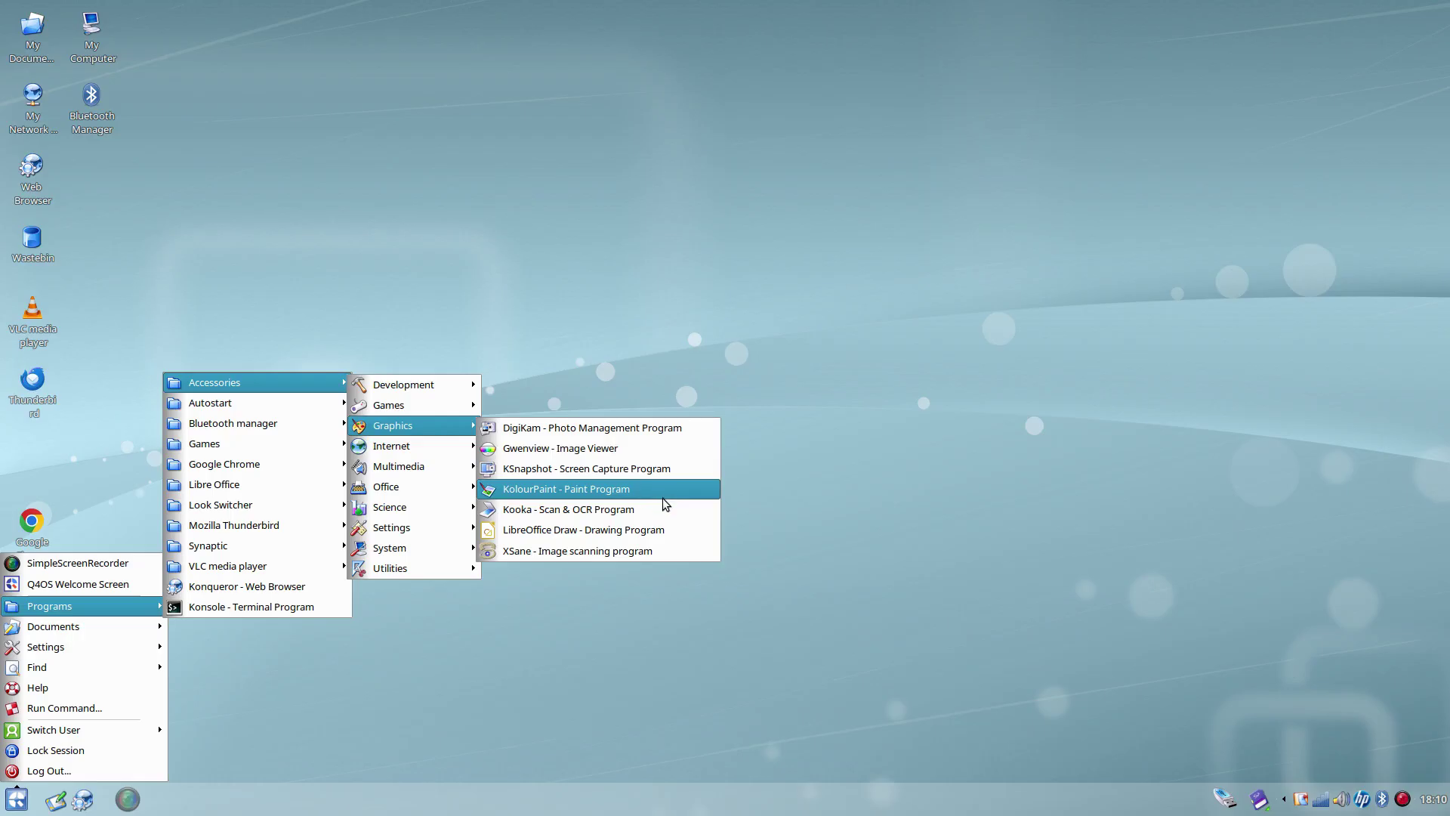
mouse_move(406, 451)
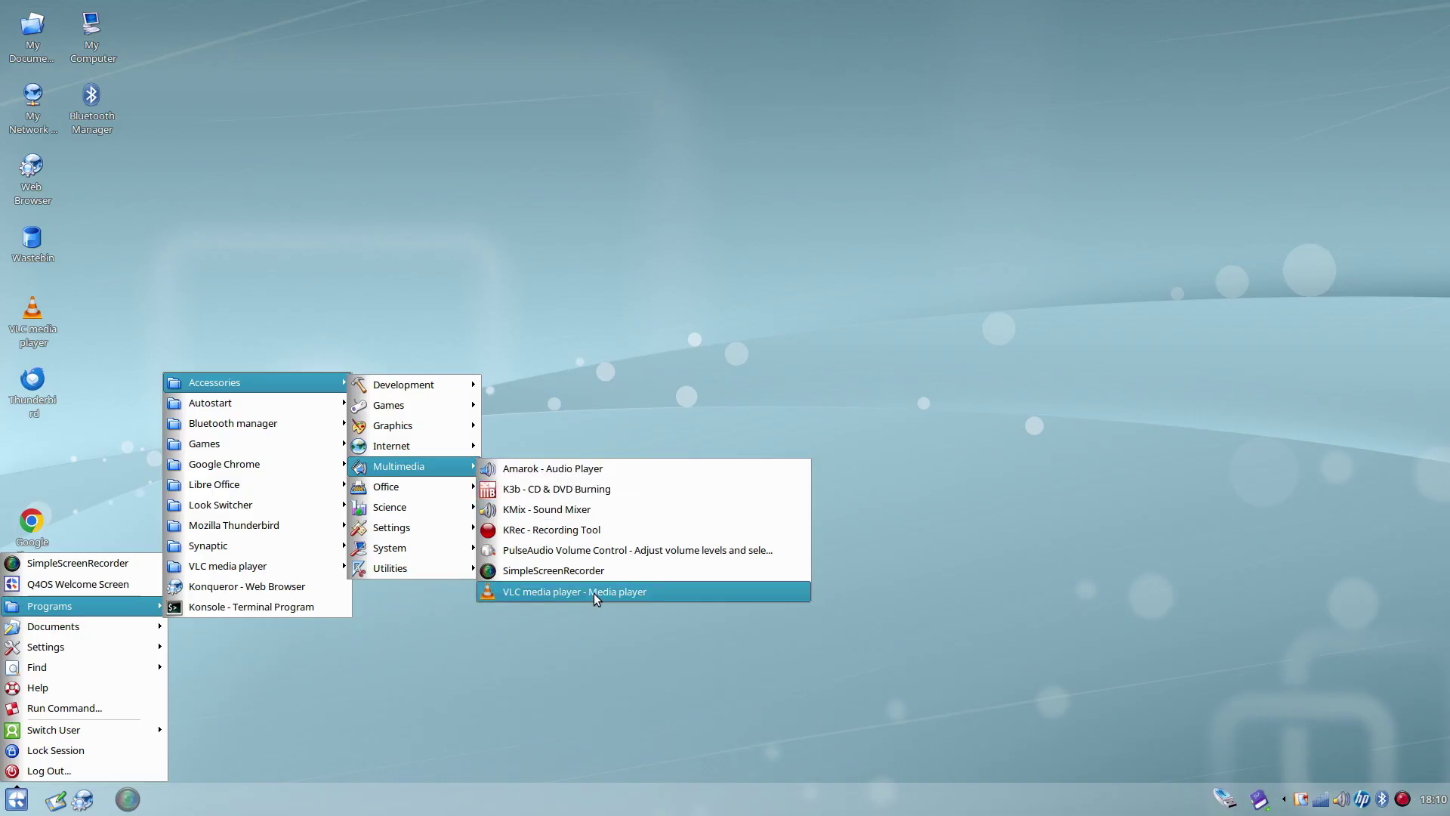
mouse_move(376, 493)
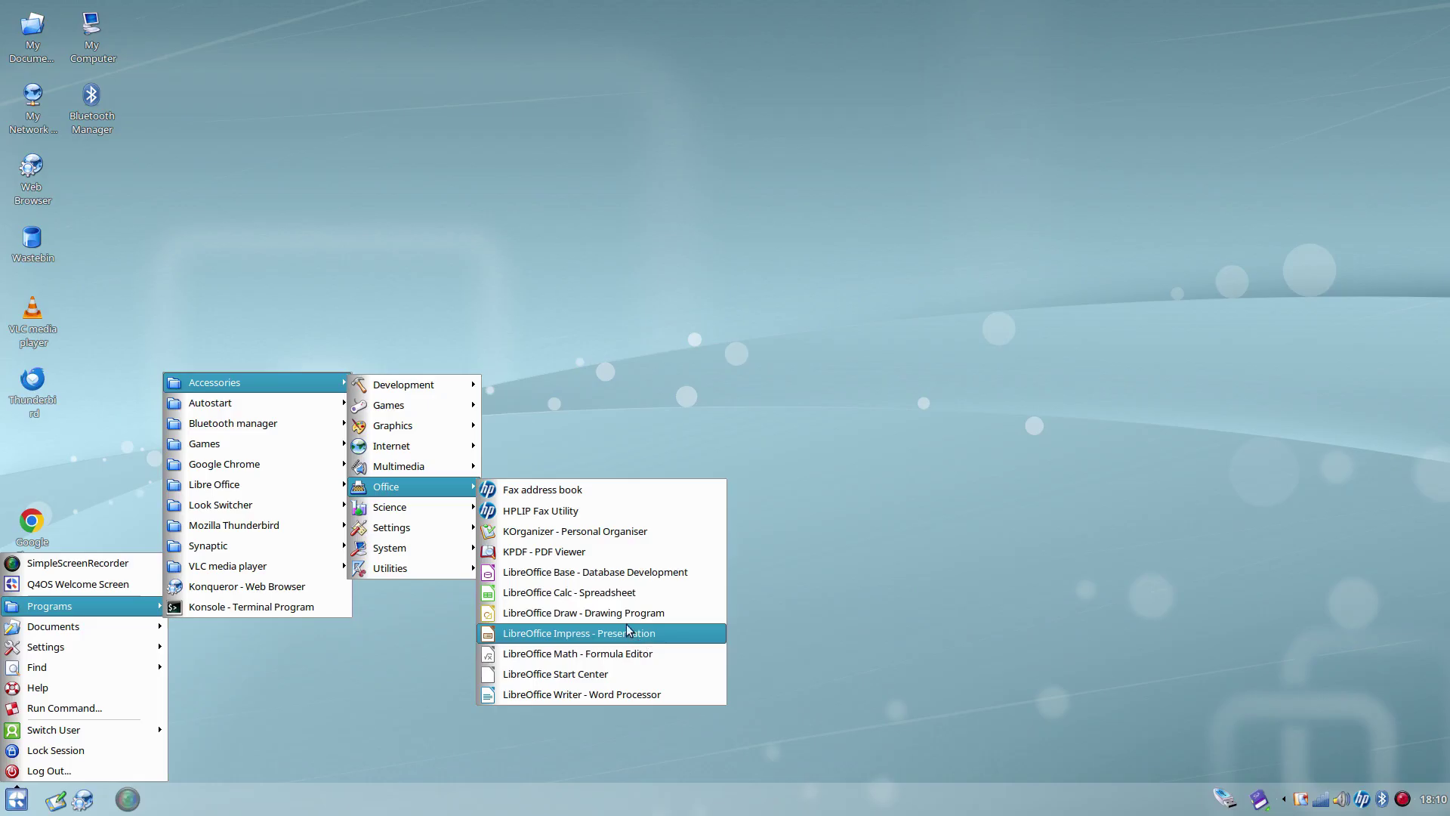
mouse_move(444, 509)
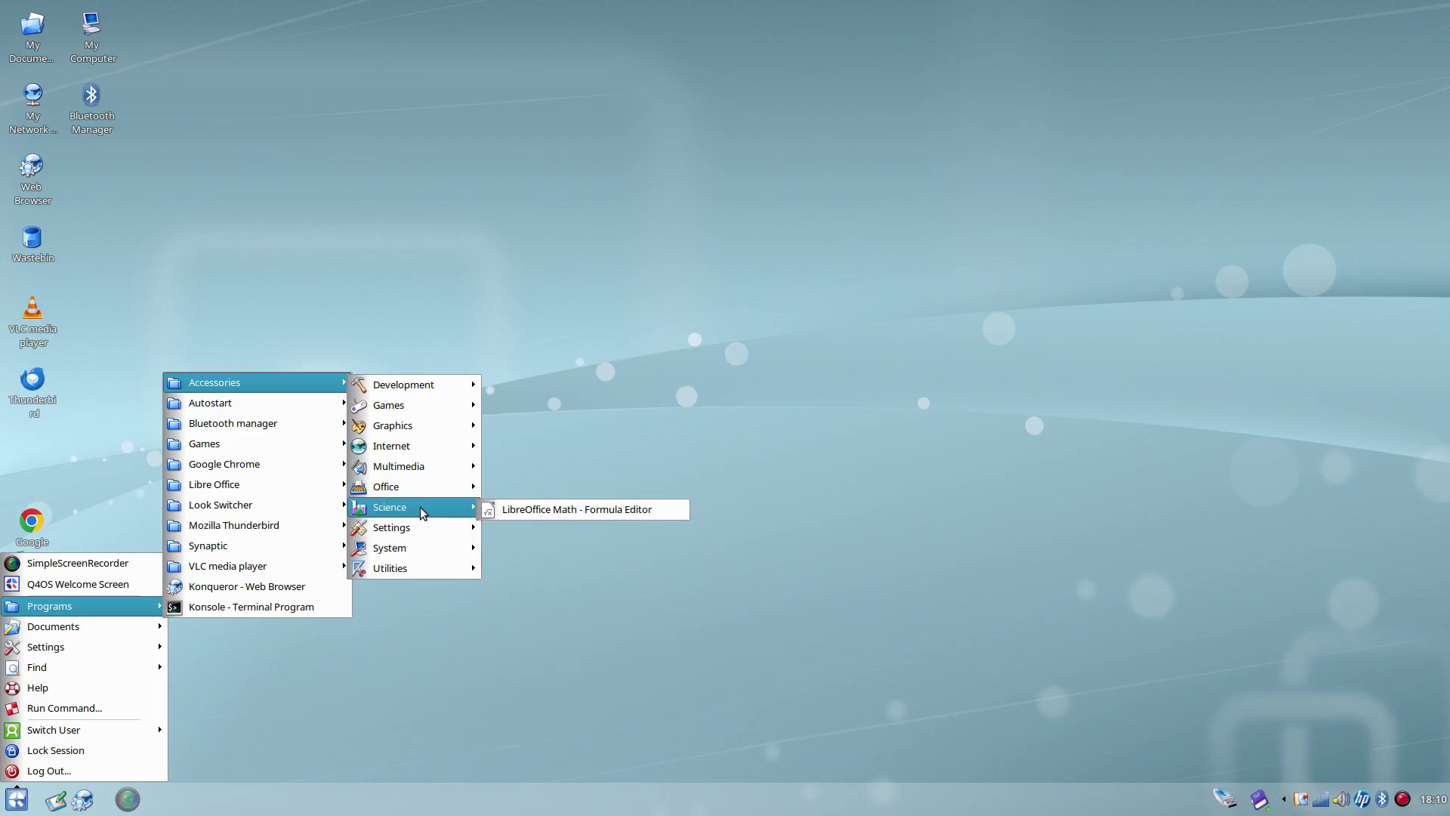
mouse_move(410, 534)
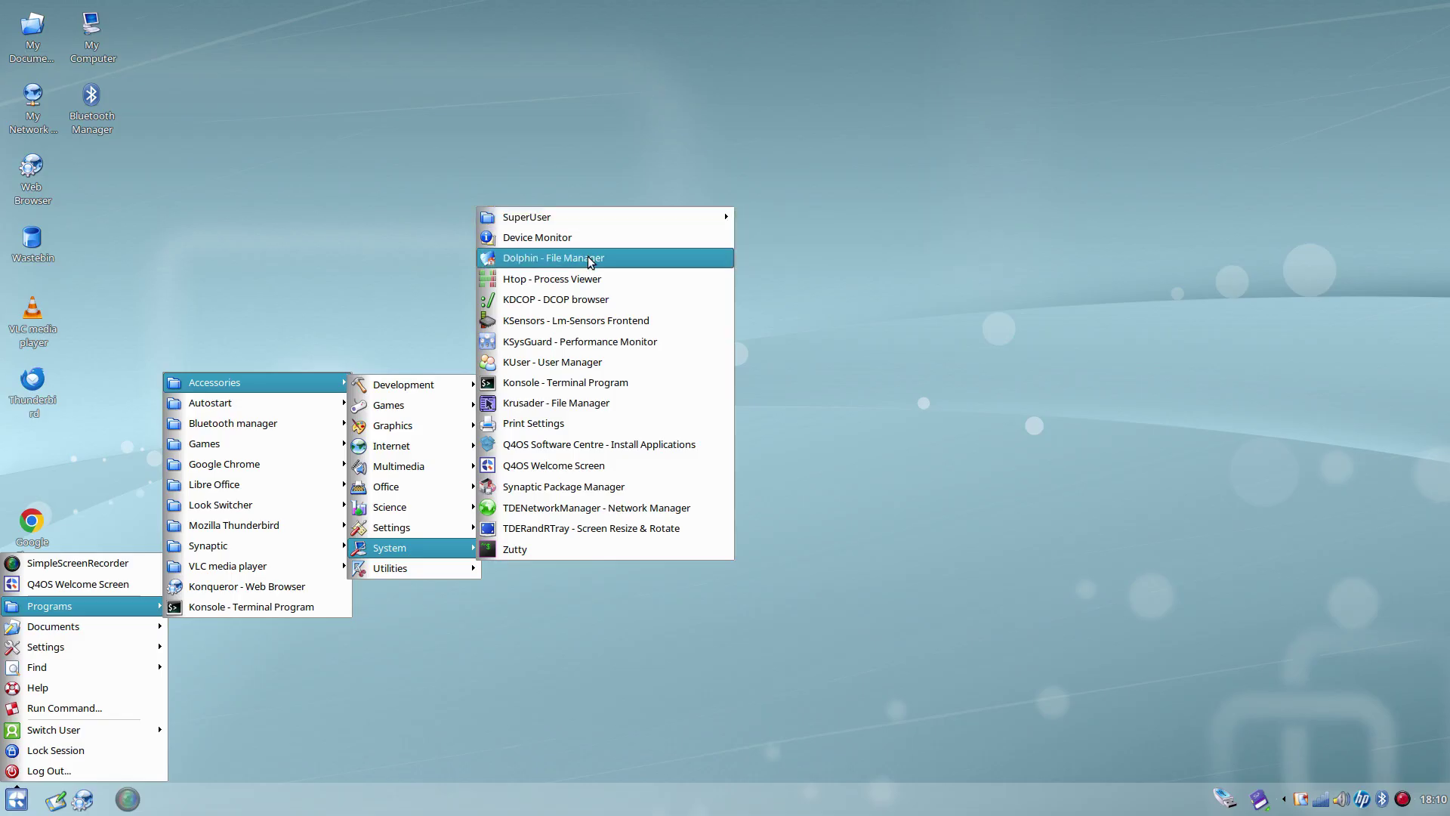
mouse_move(636, 576)
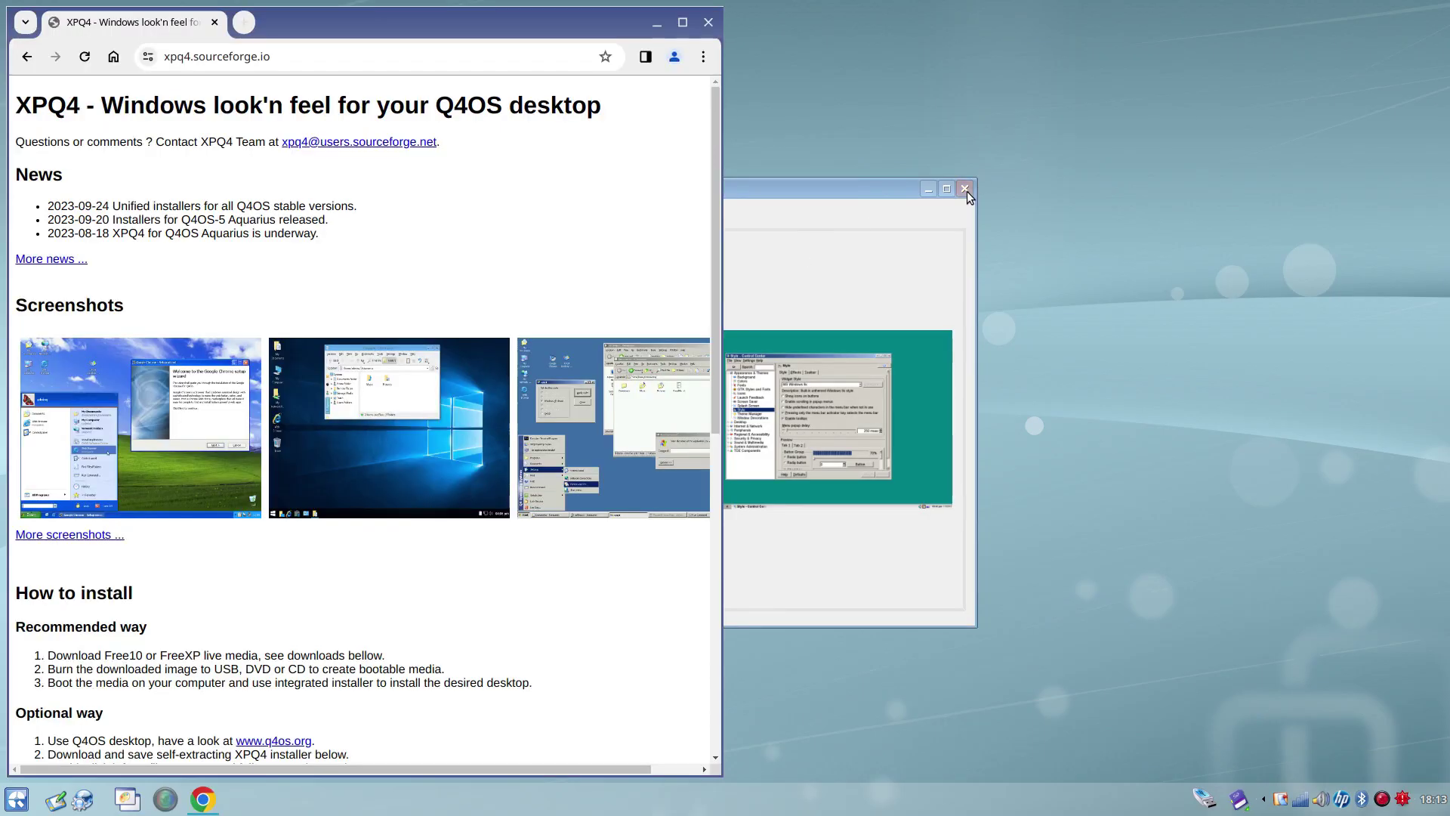
Step: Close the Look Switcher, maximize Chrome on xpq4.sourceforge.io and scroll to the Trinity installer downloads
left_click(852, 198)
left_click_drag(852, 198, 1119, 187)
left_click(1240, 187)
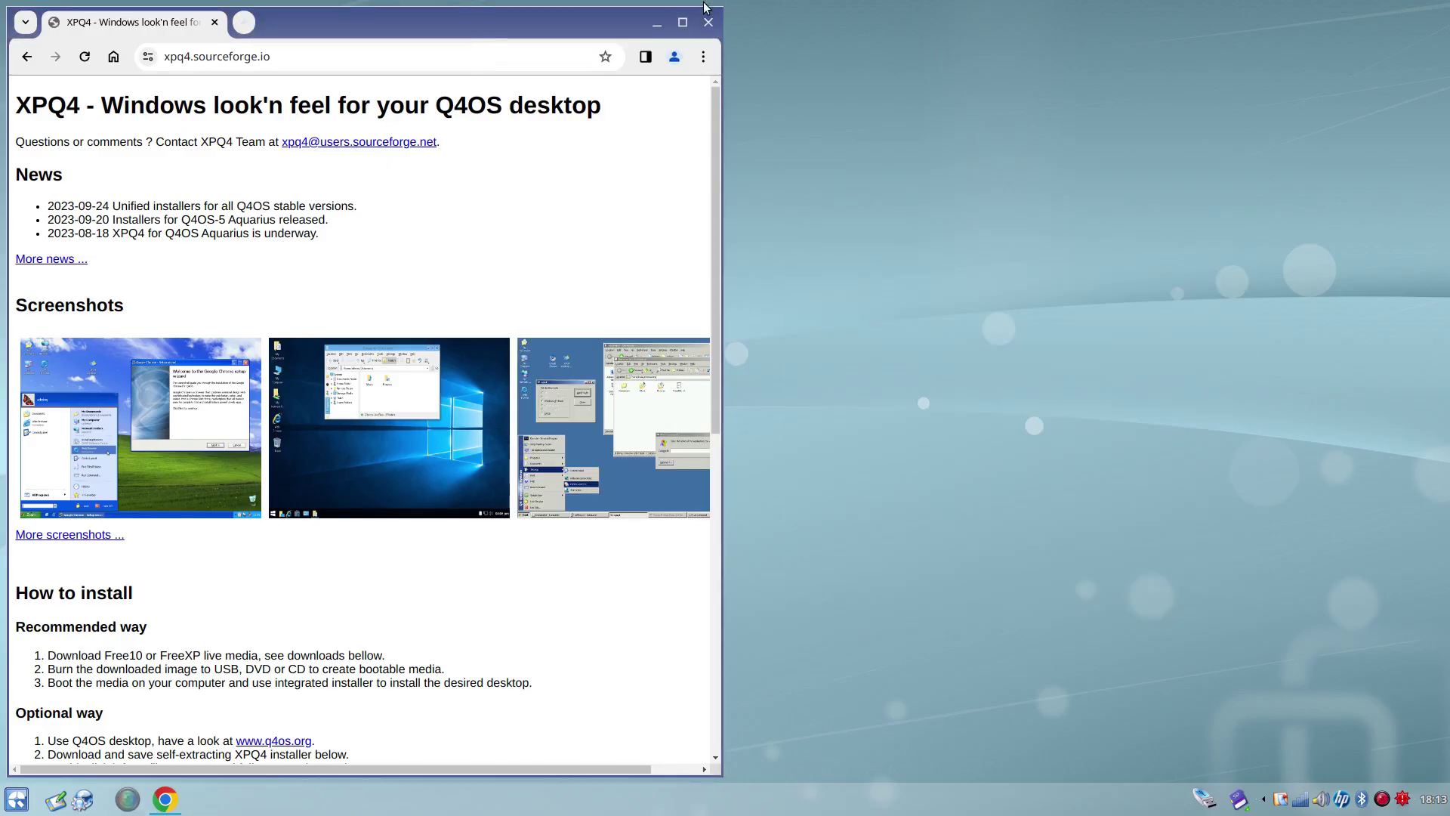
left_click(683, 22)
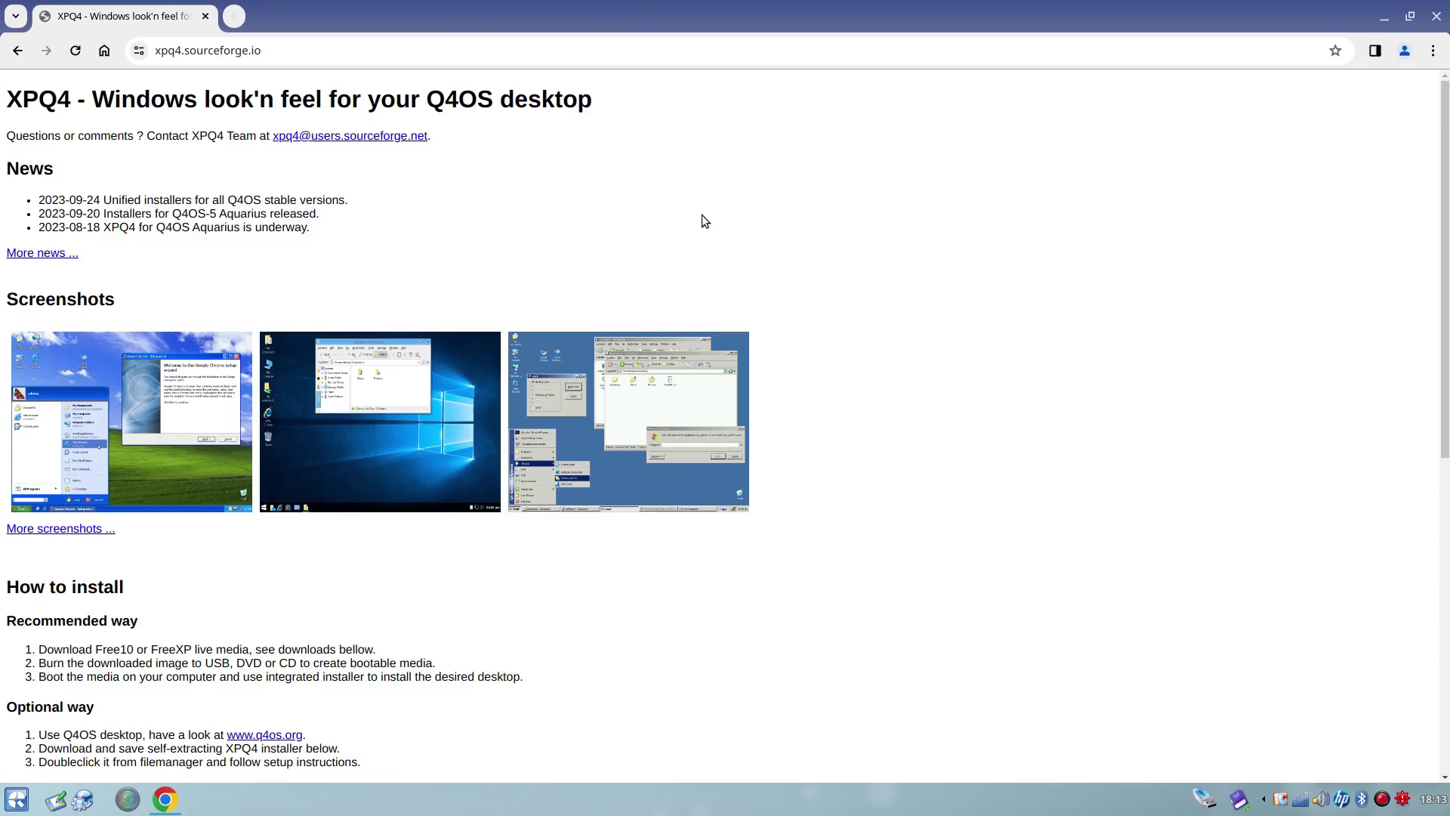
scroll(456, 533, "down", 3)
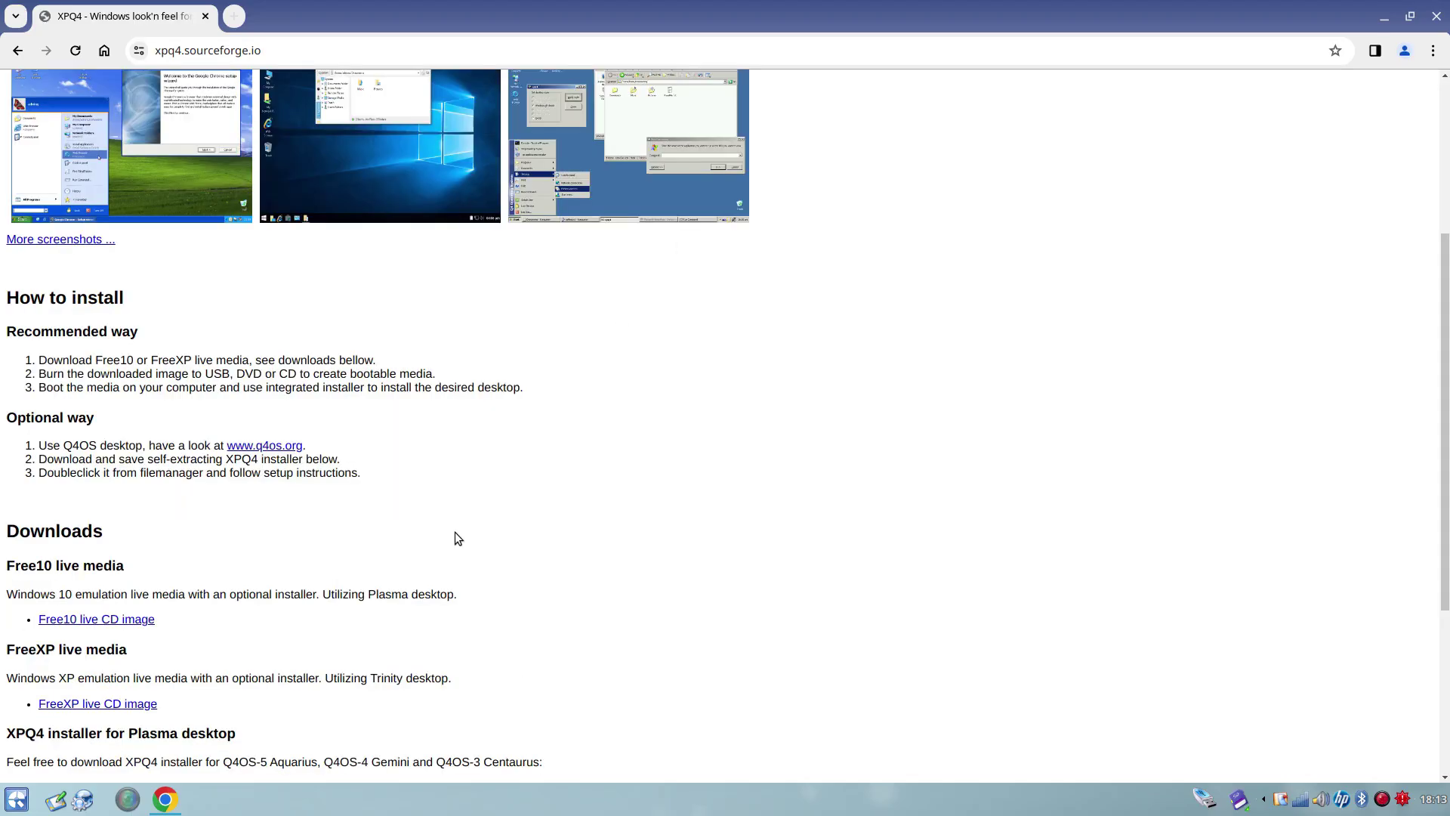
scroll(455, 532, "down", 3)
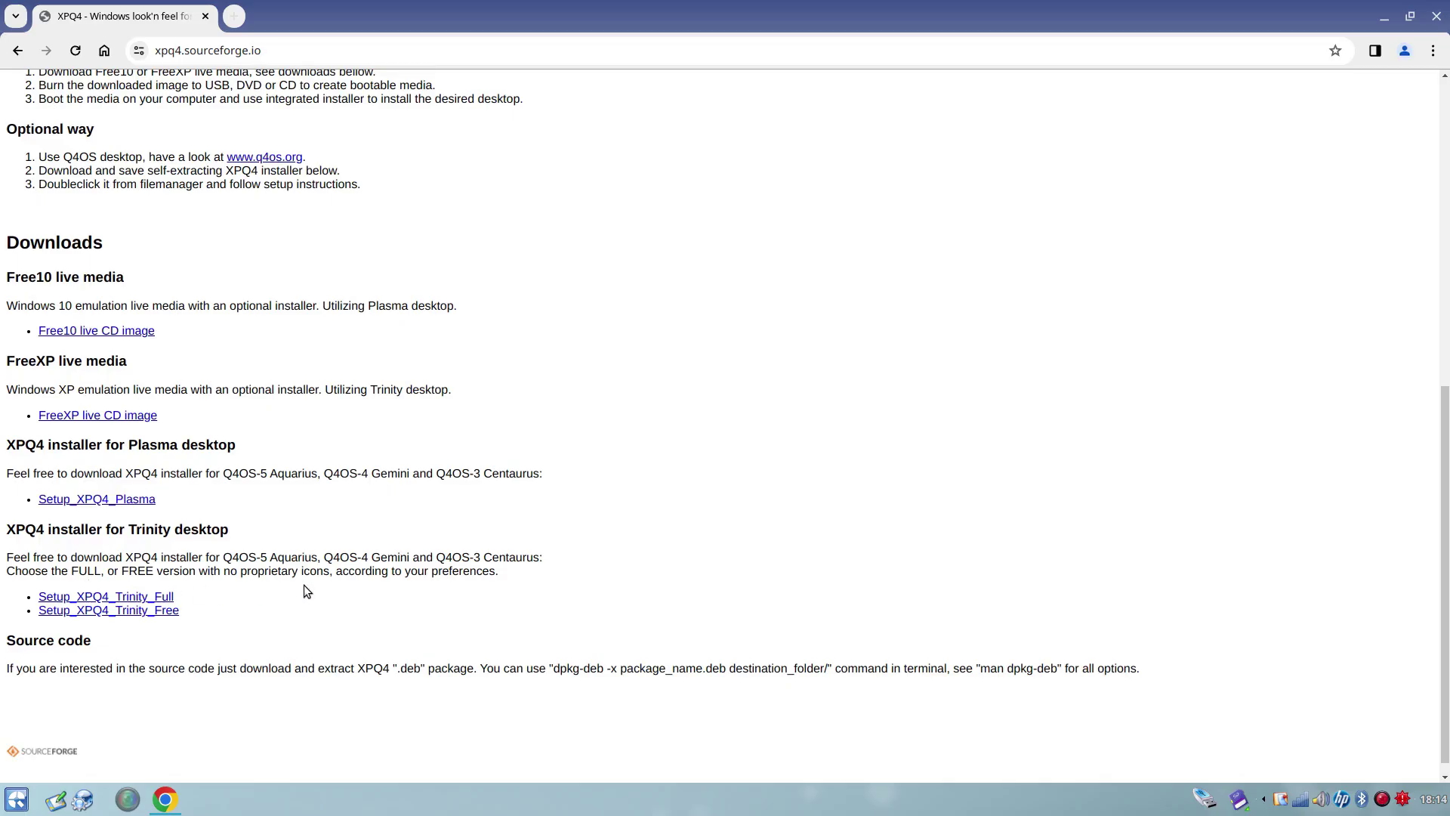
Step: Save Setup_XPQ4_Trinity_Full and run its wizard through Finish, agreeing to the licence
left_click(129, 596)
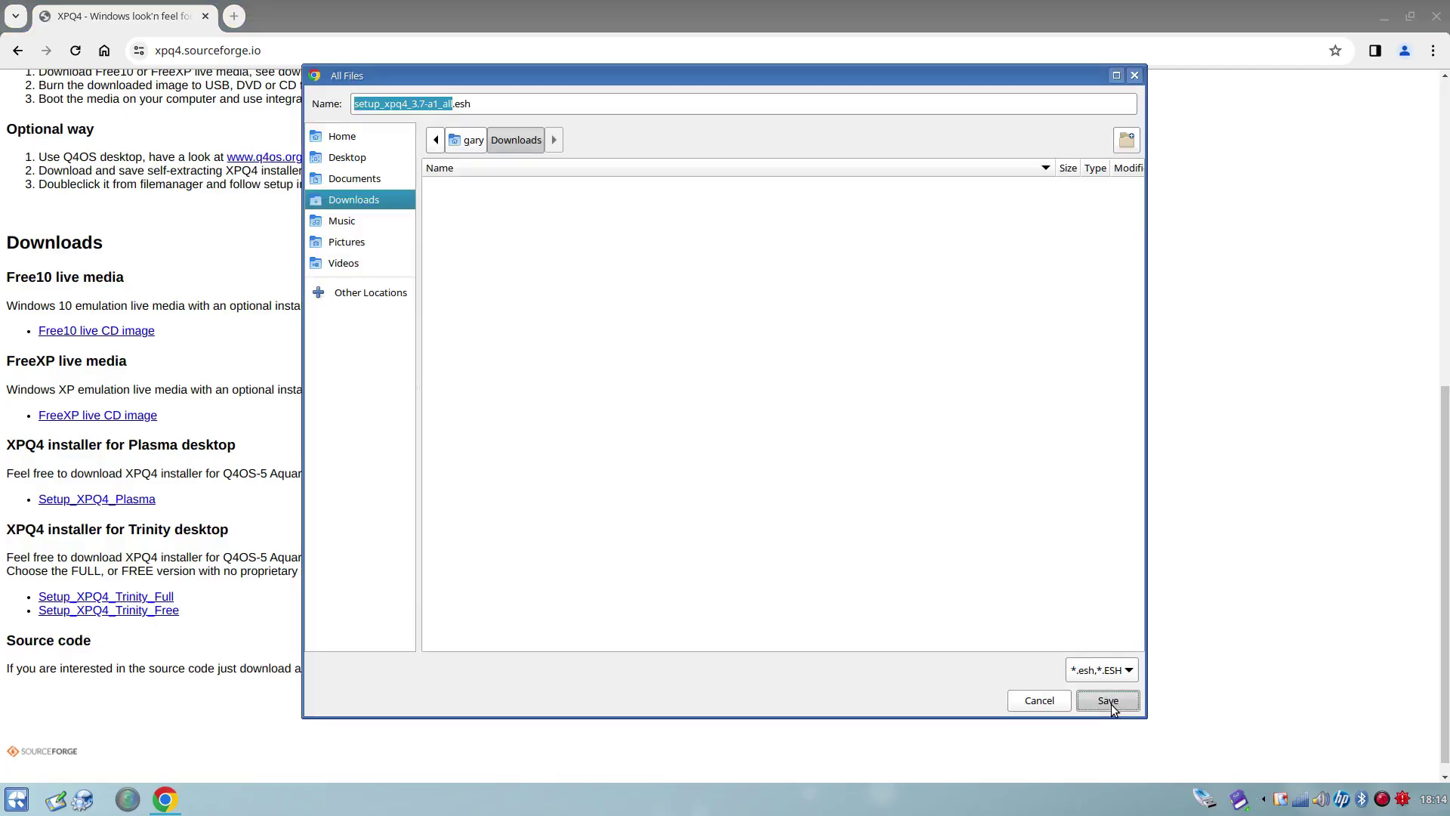
left_click(1111, 705)
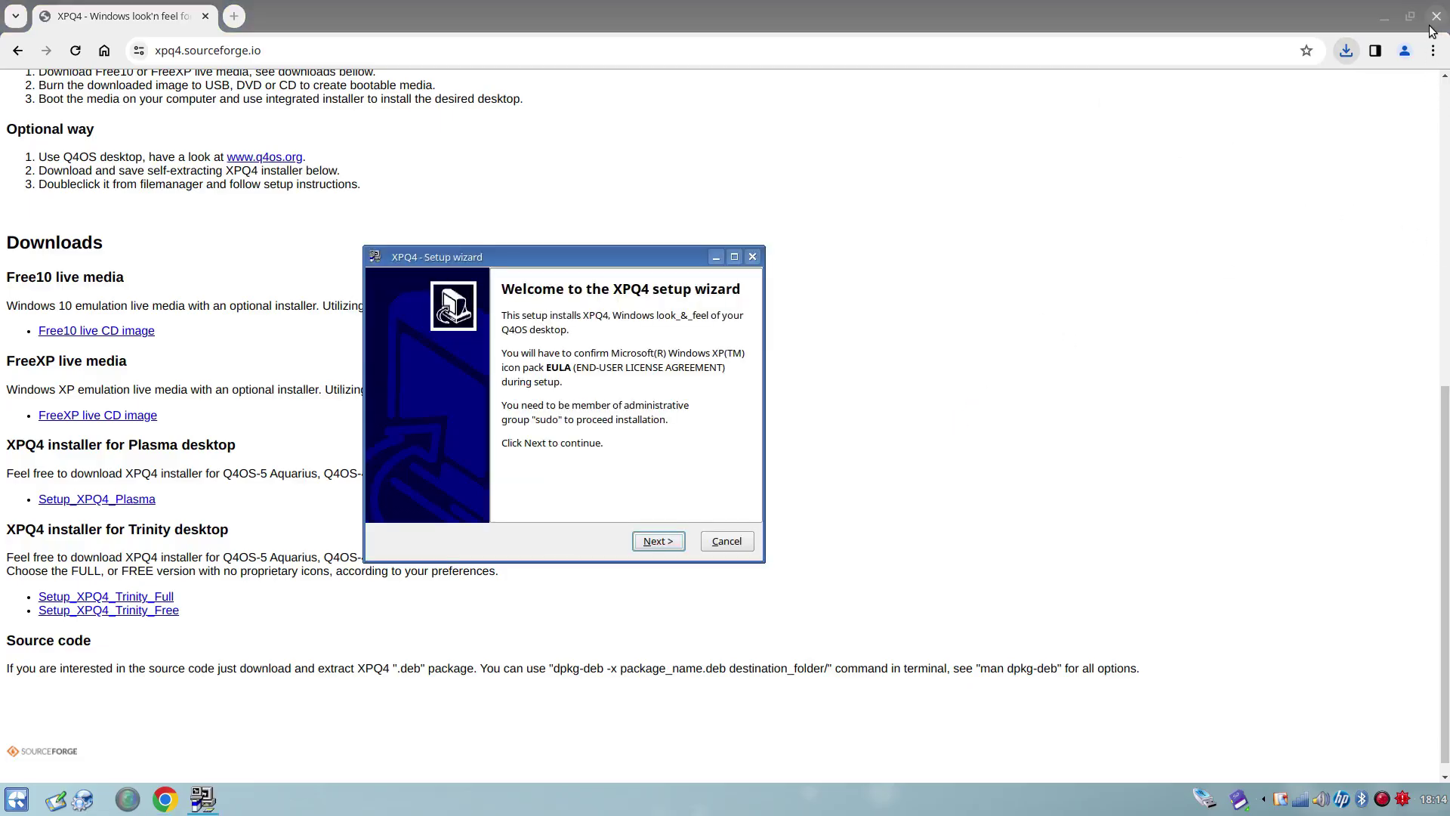
left_click(658, 540)
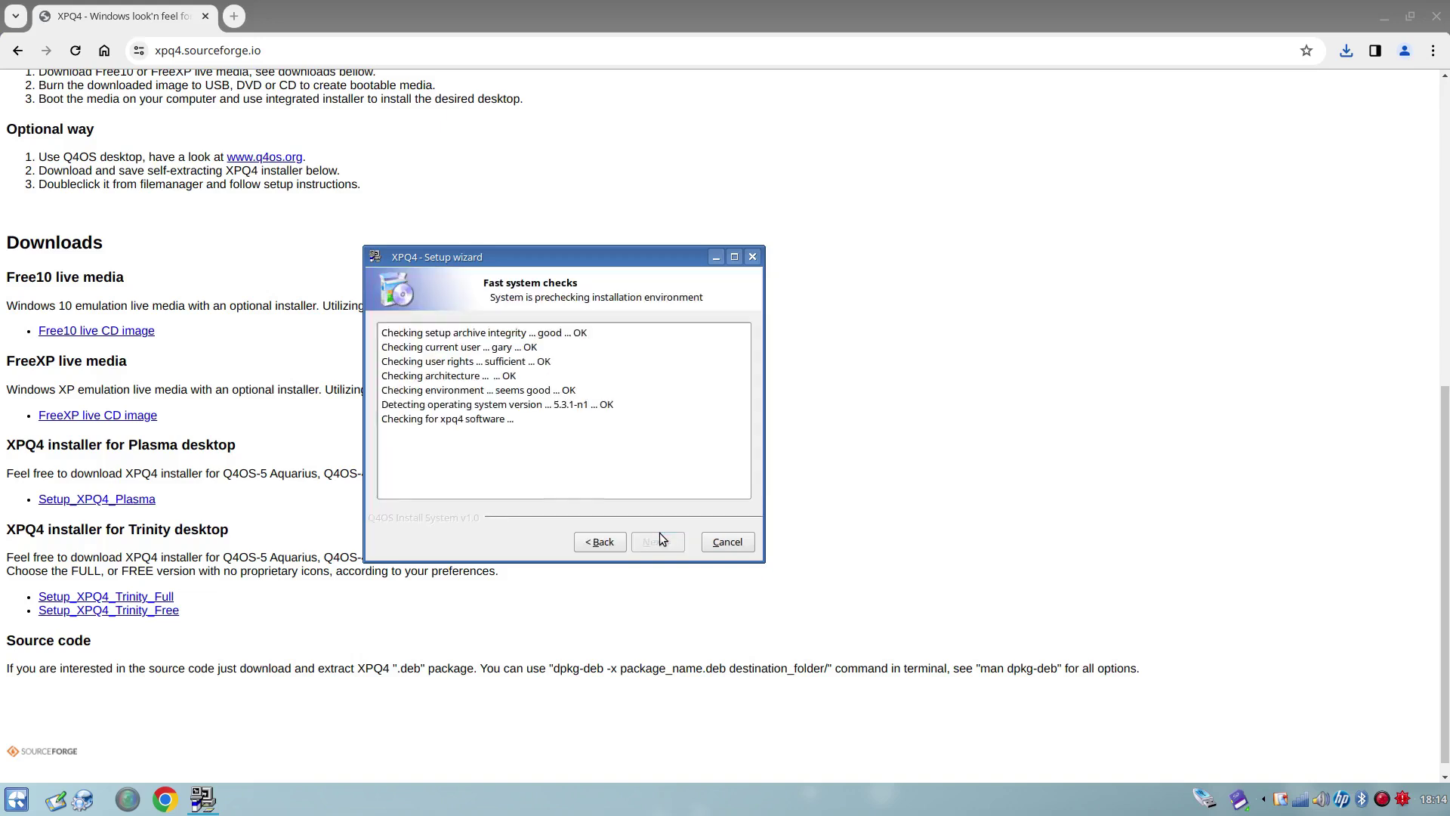
left_click(658, 542)
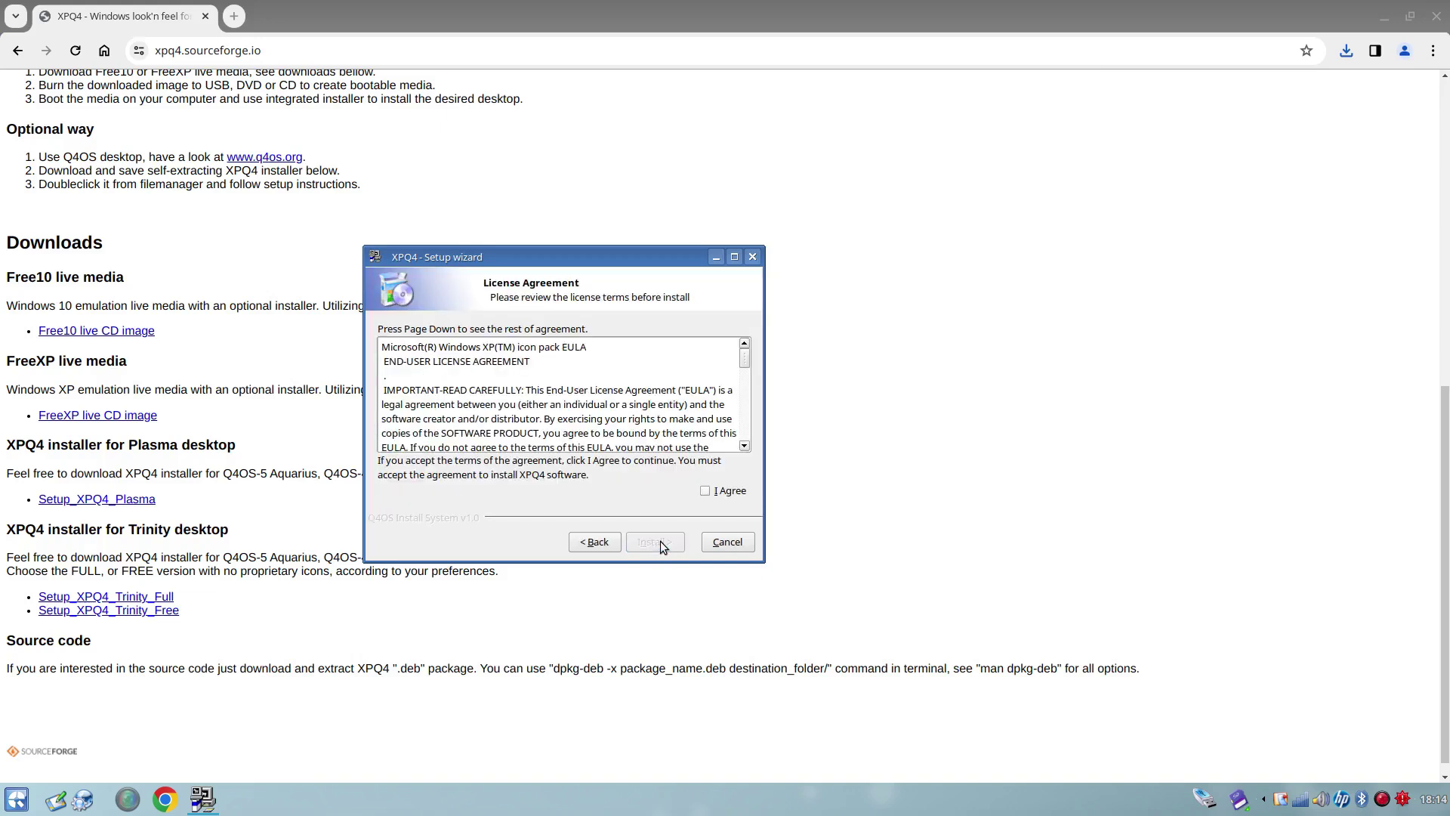
left_click(706, 491)
left_click(673, 542)
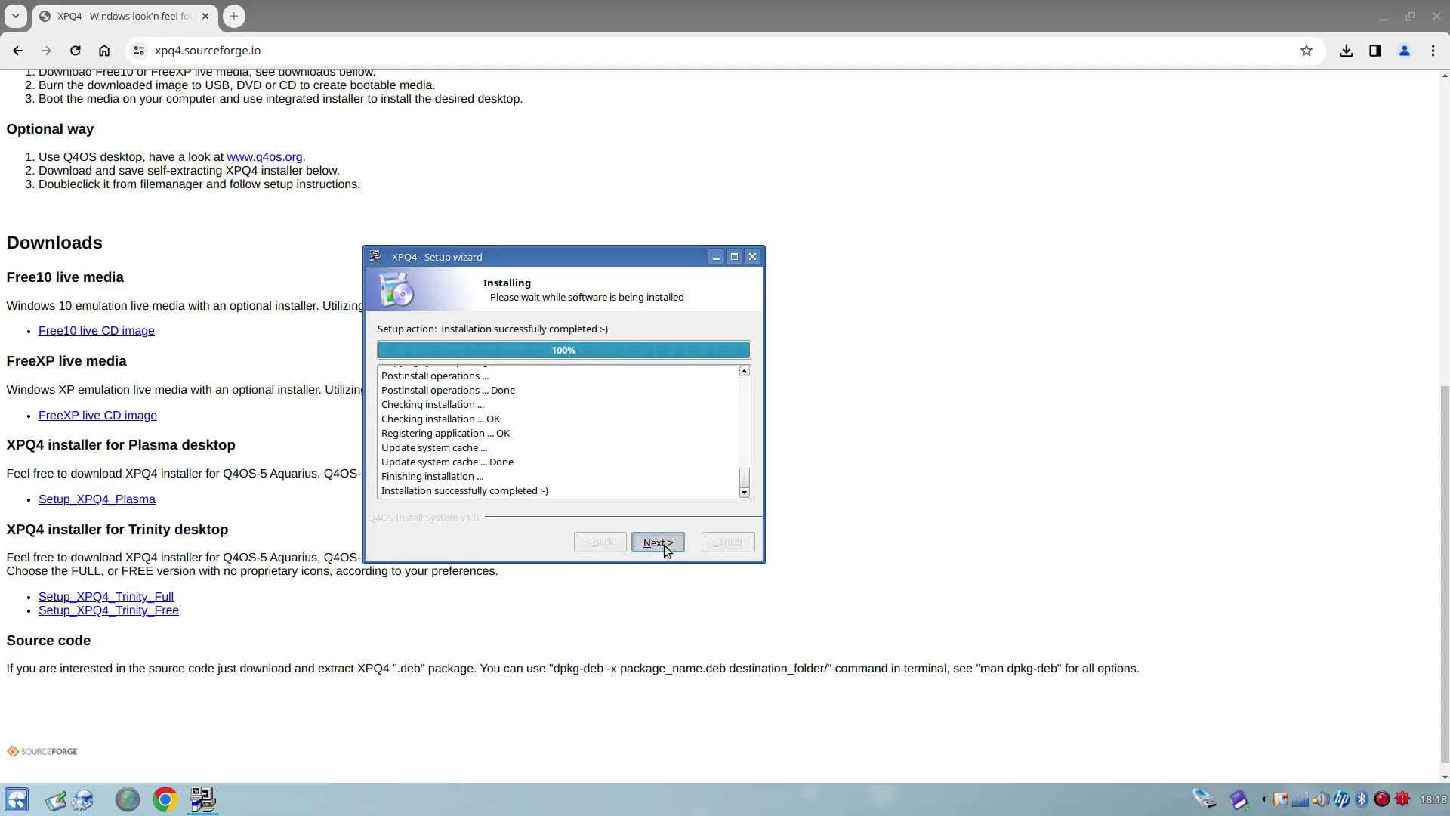
left_click(664, 545)
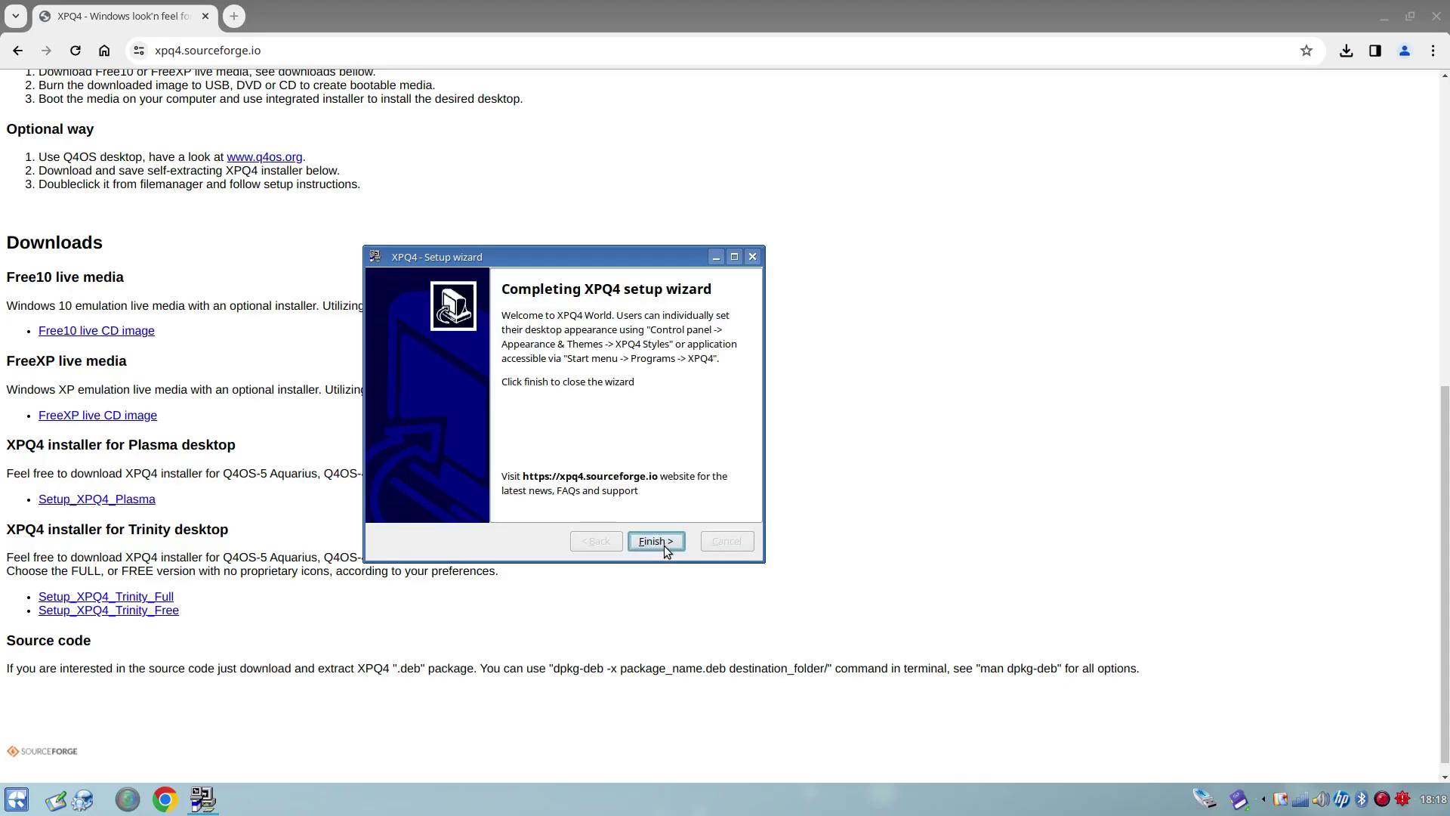
left_click(664, 545)
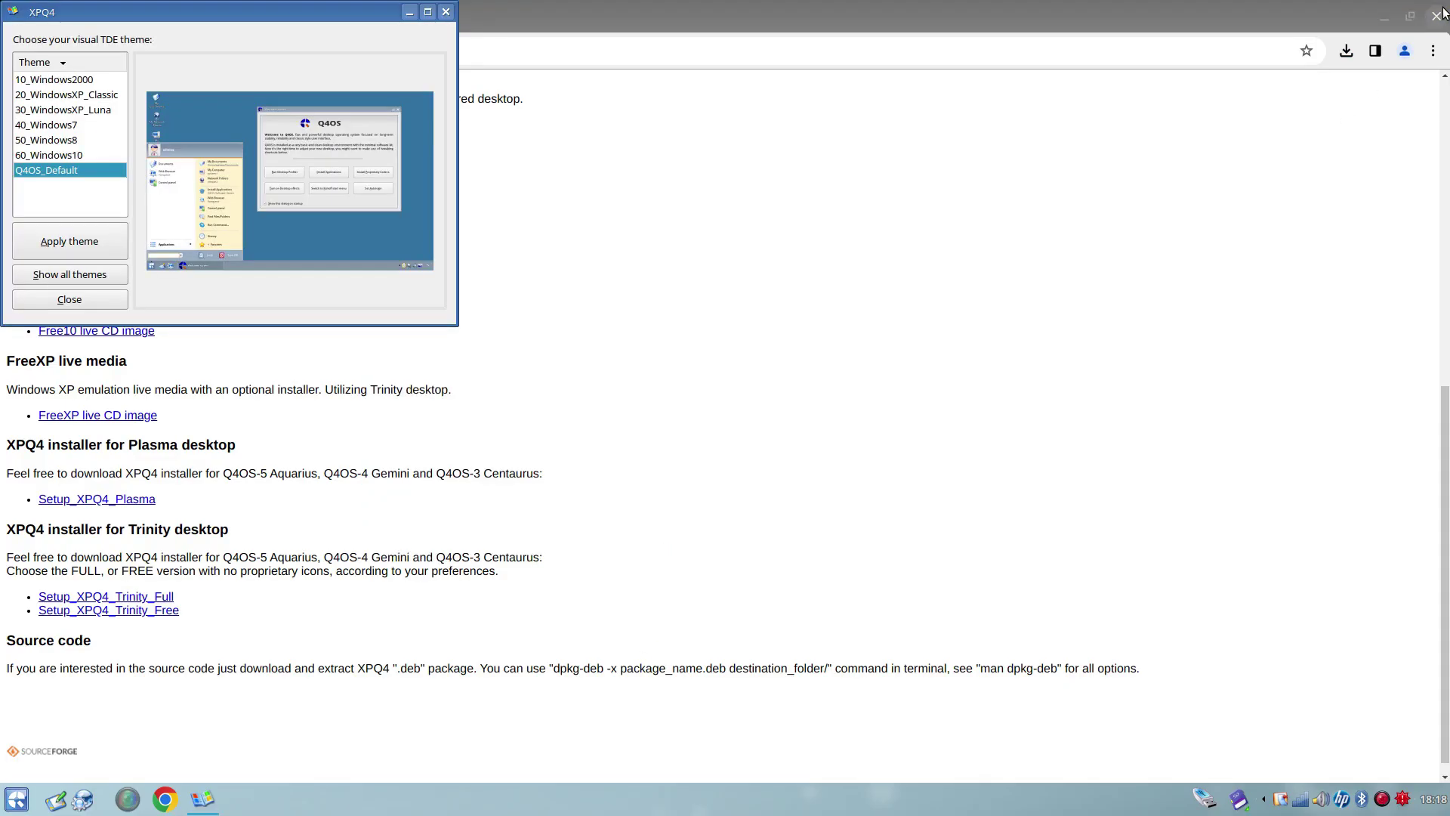
Step: Close Chrome, preview themes 10_Windows2000 through 50_Windows8, then apply 60_Windows10
left_click_drag(254, 10, 854, 262)
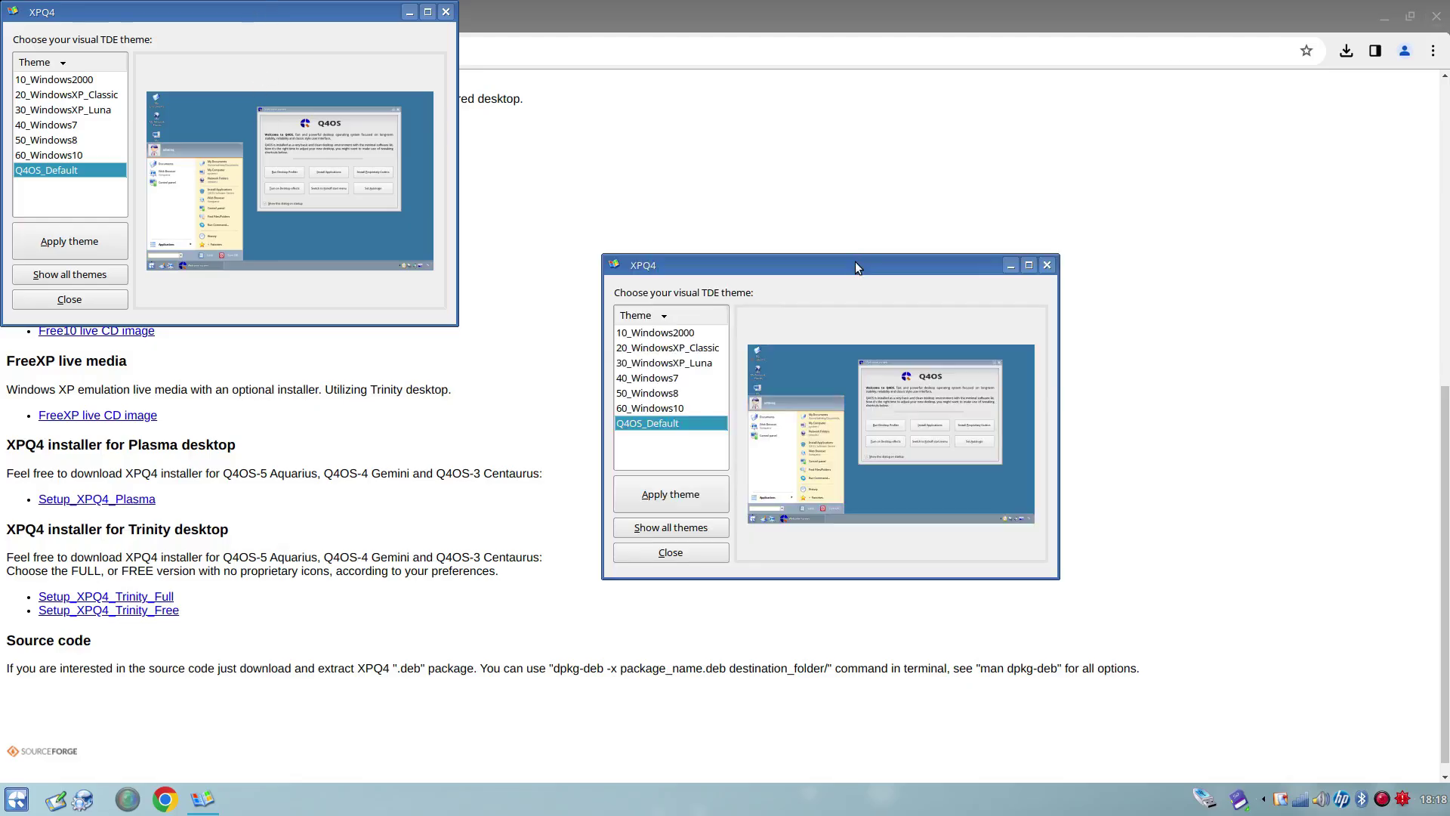
left_click(1437, 18)
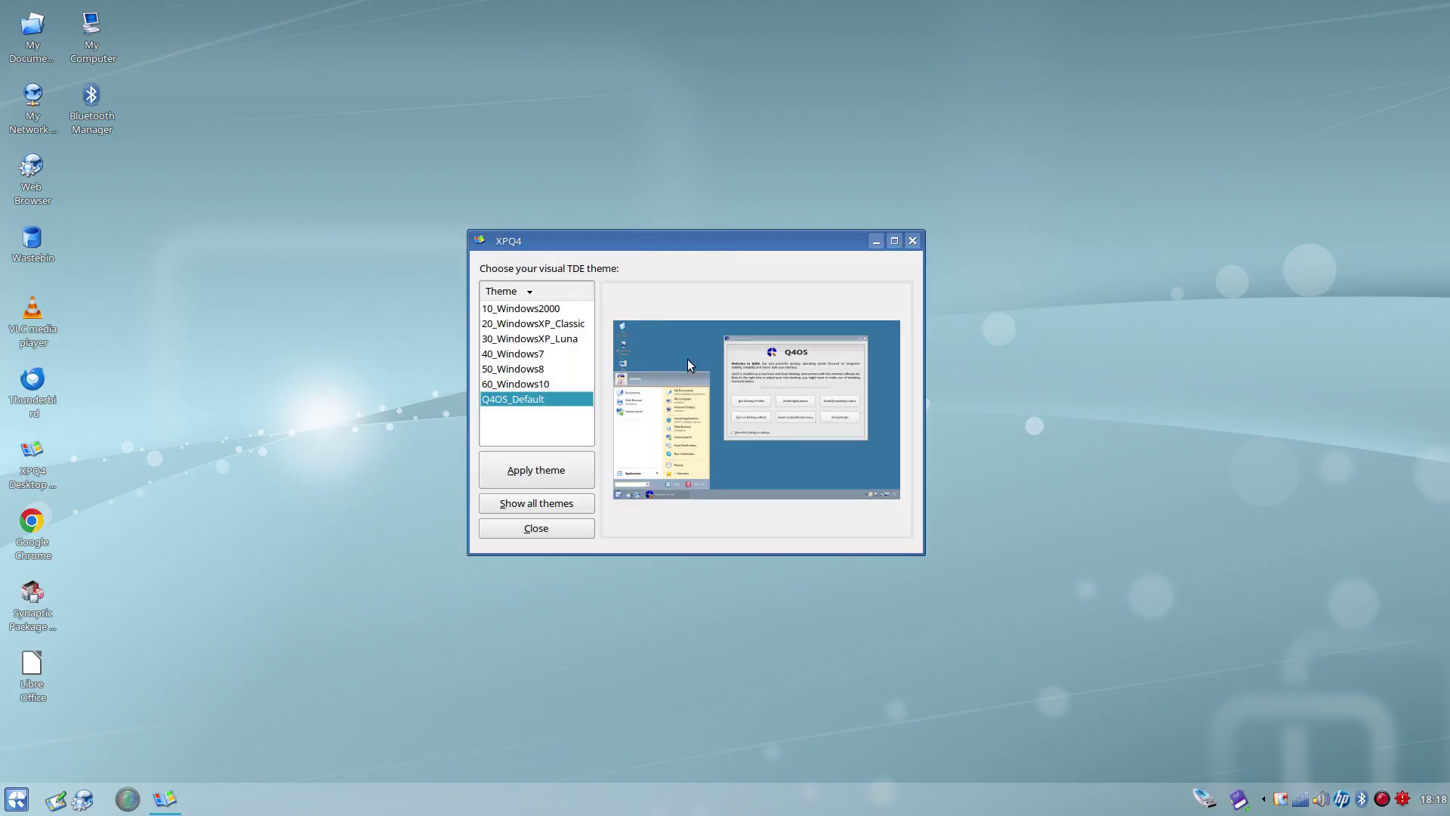
left_click(534, 311)
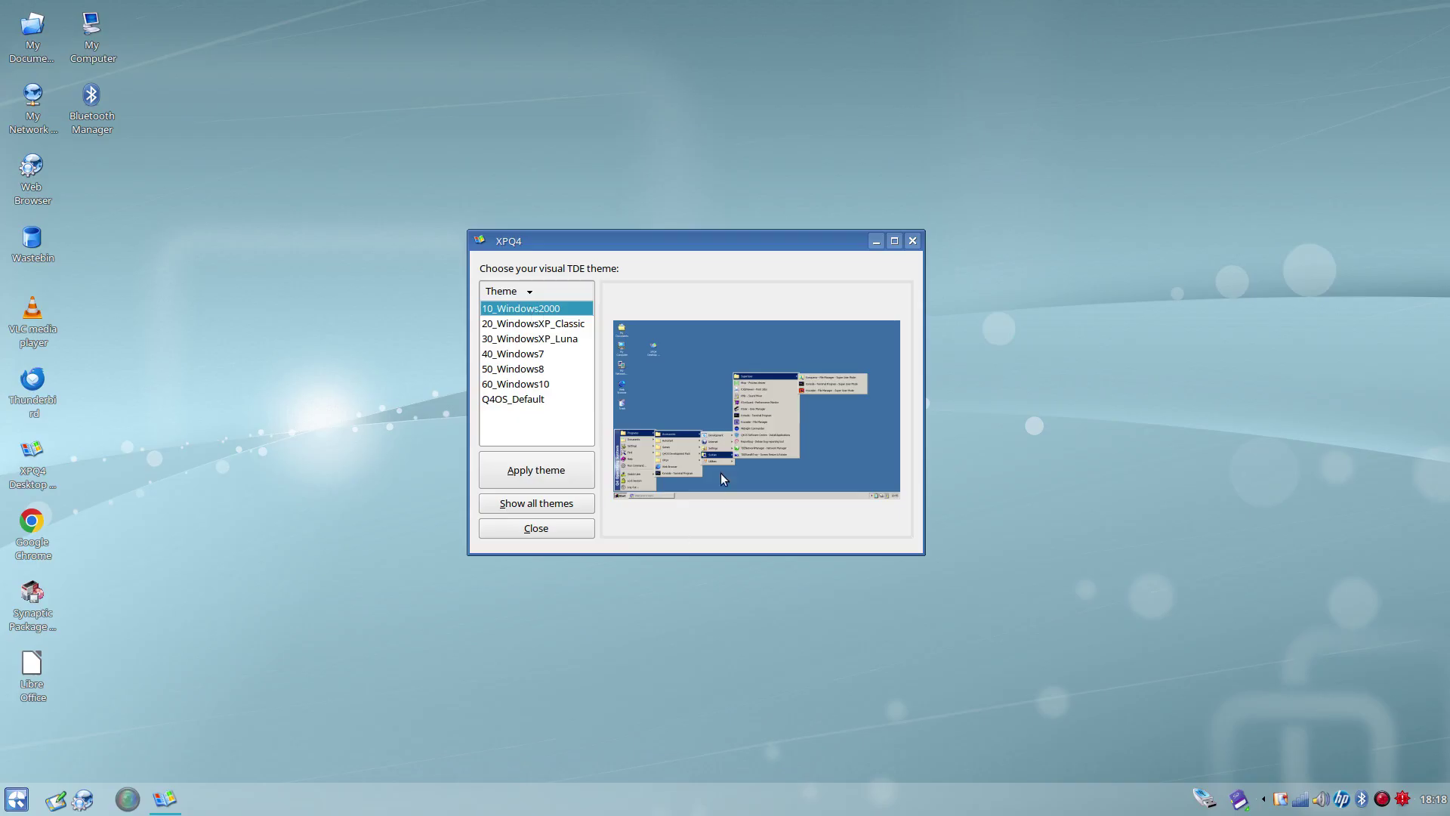
left_click(527, 325)
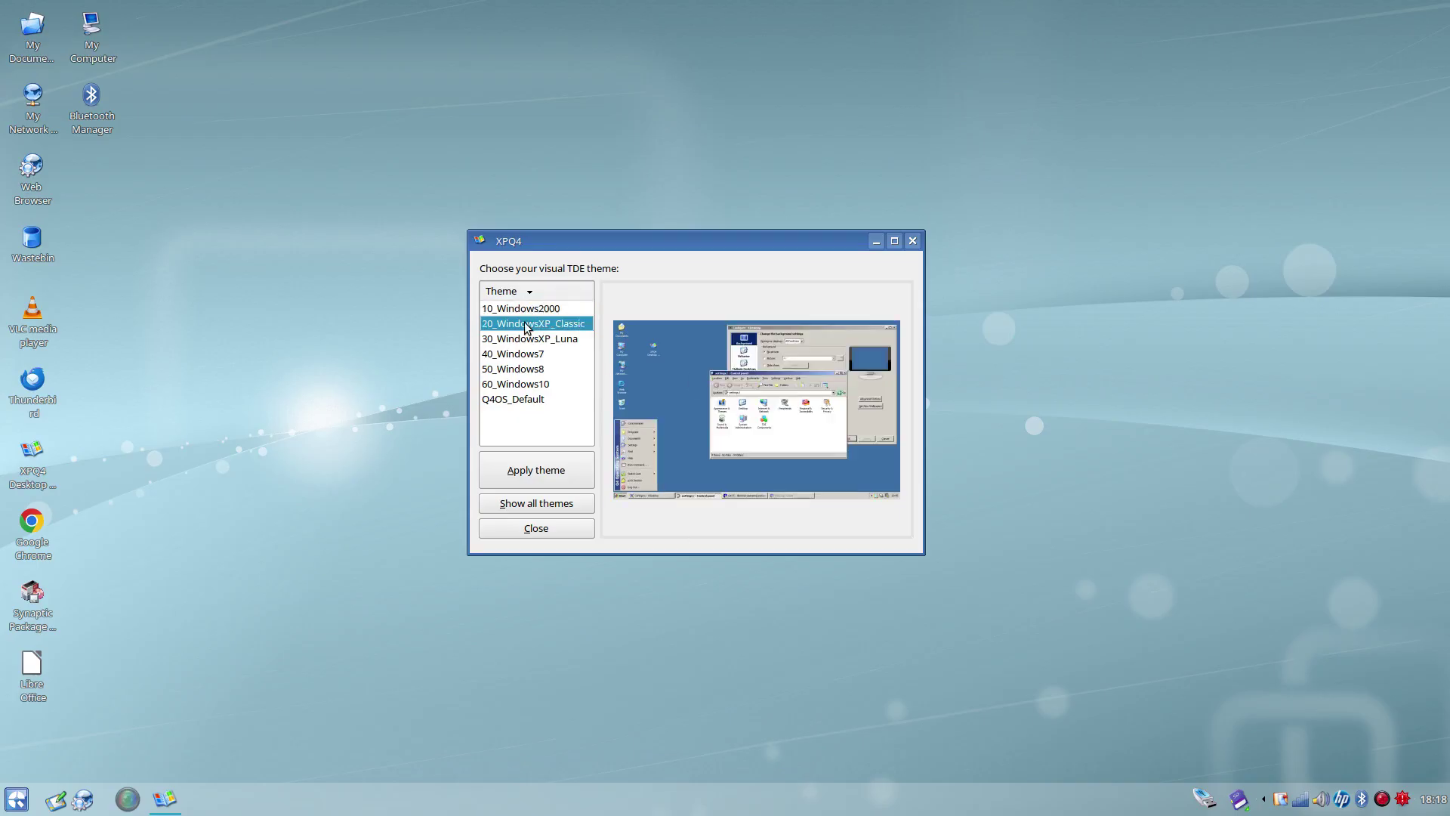
left_click(529, 339)
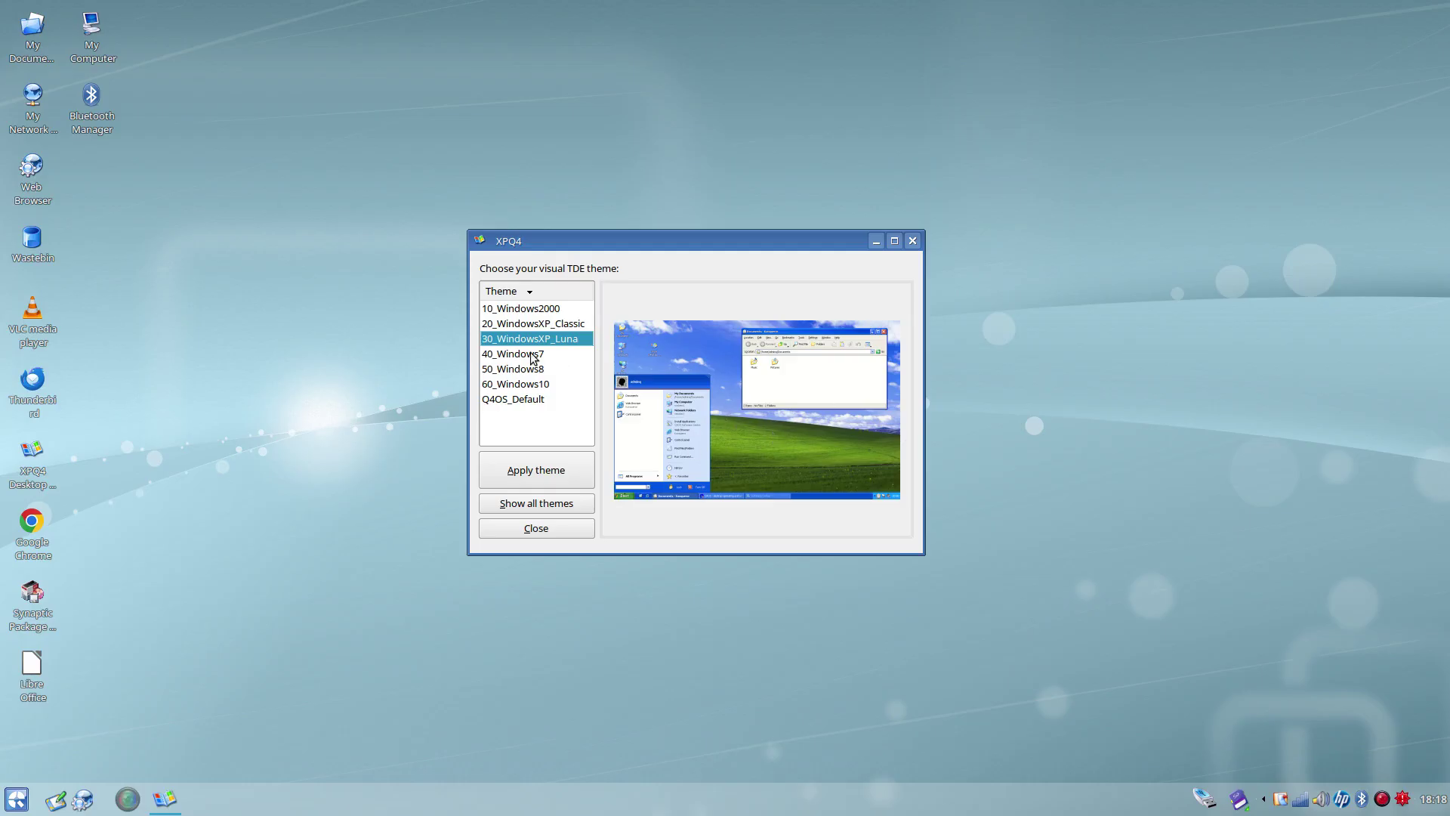
left_click(534, 355)
left_click(521, 370)
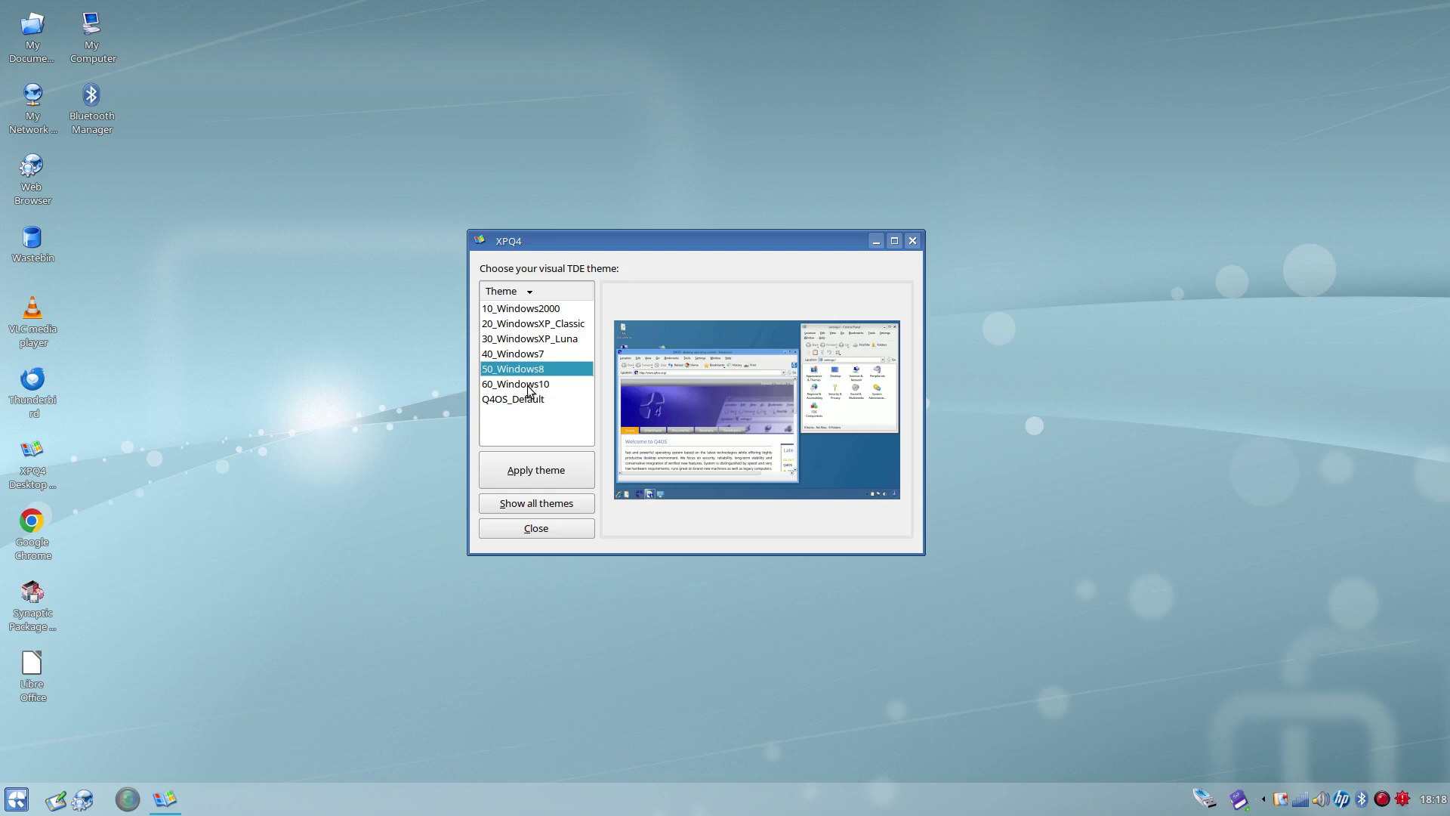
left_click(529, 386)
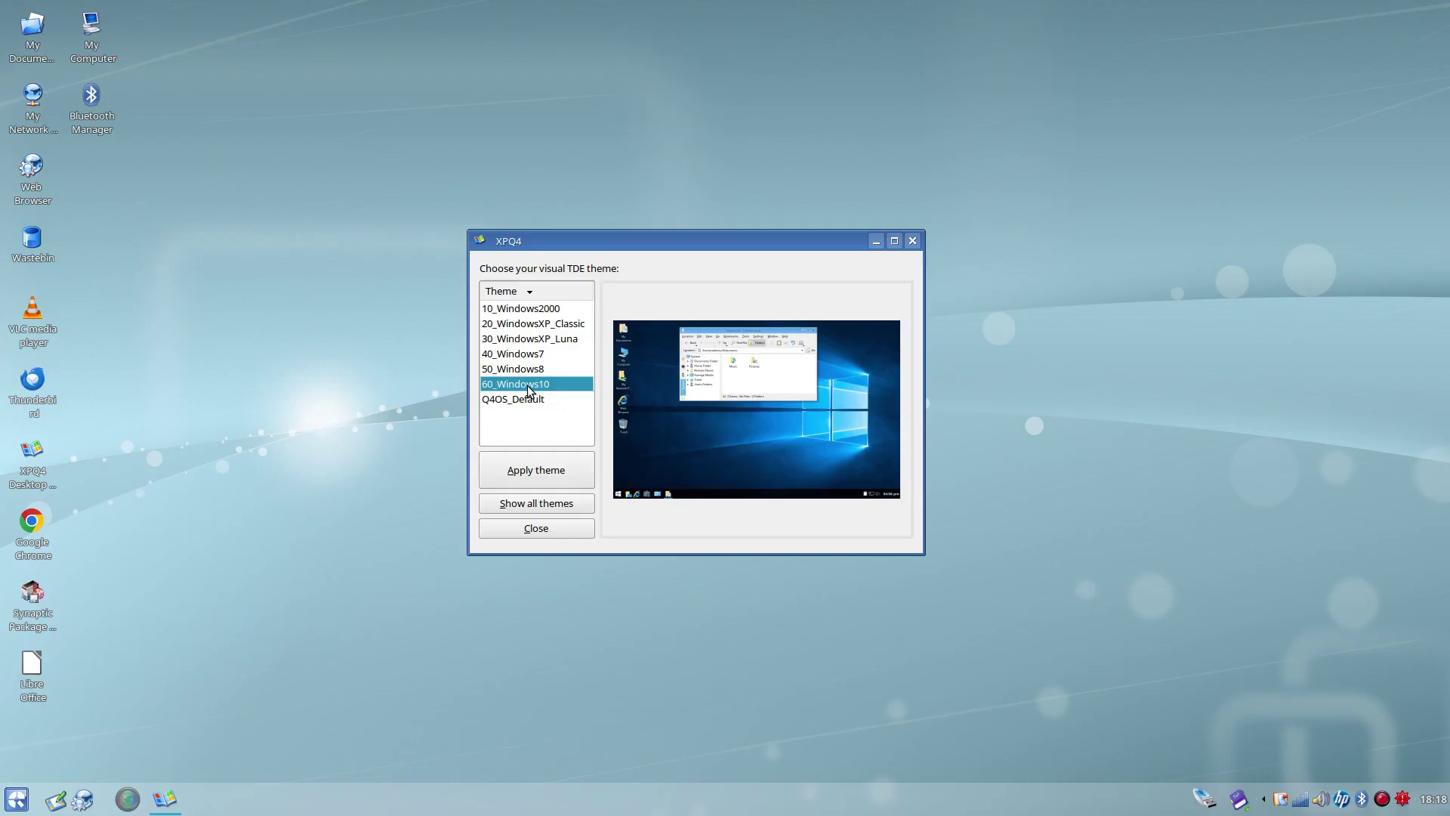
left_click(533, 455)
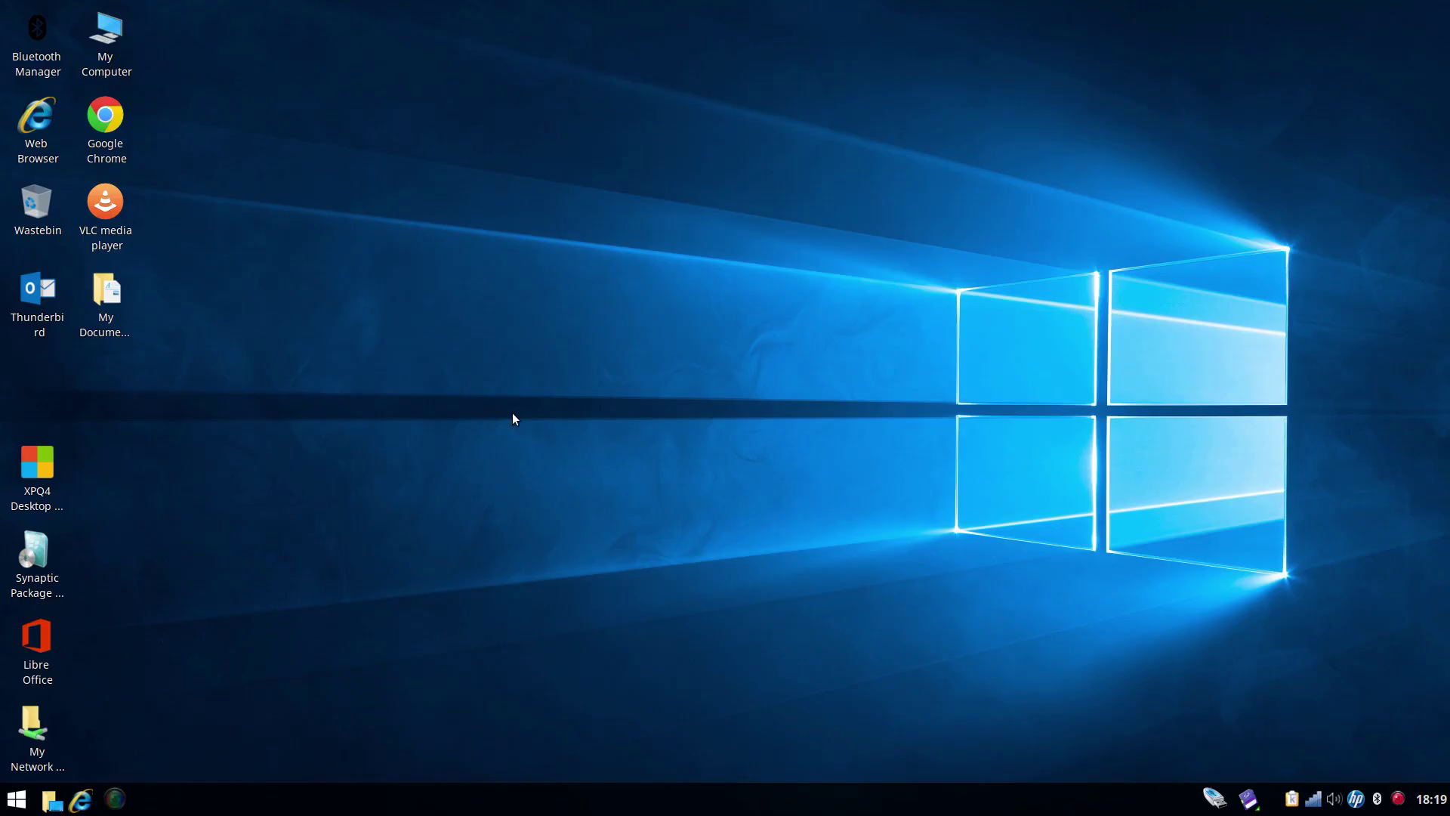
Step: Launch Google Chrome from All Programs > Internet, then close it again
left_click(17, 803)
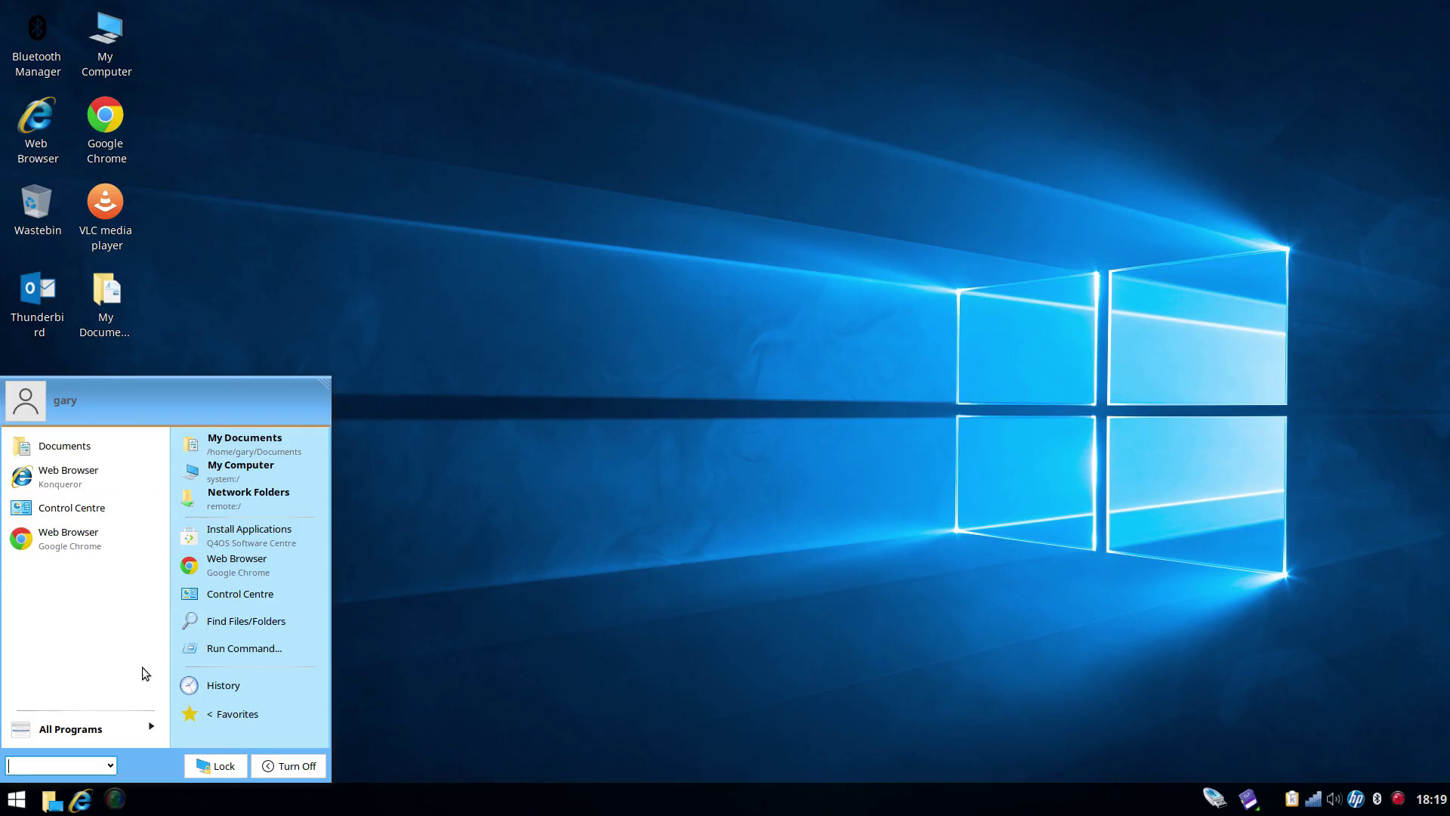
left_click(152, 727)
left_click(140, 534)
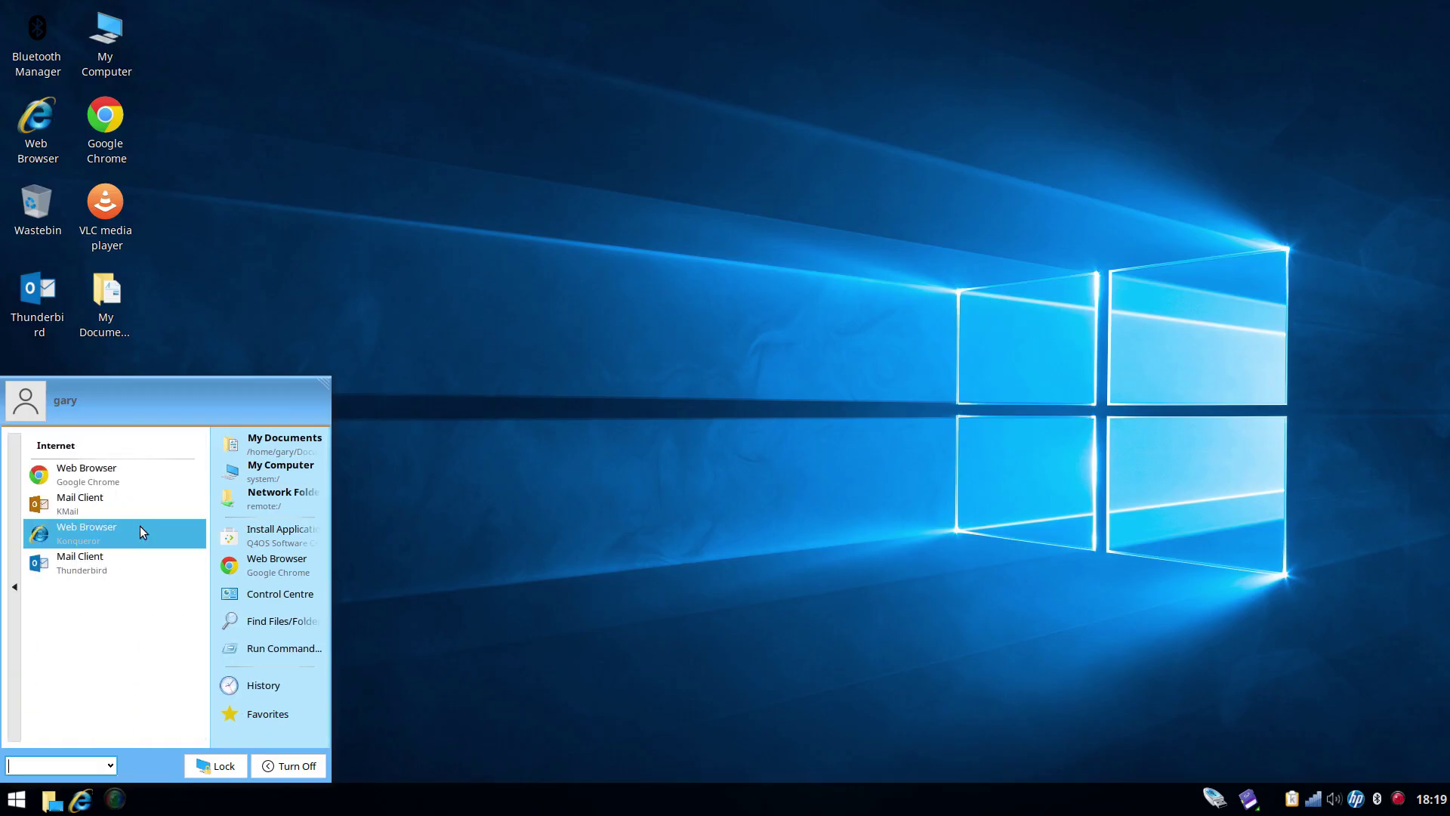
left_click(120, 474)
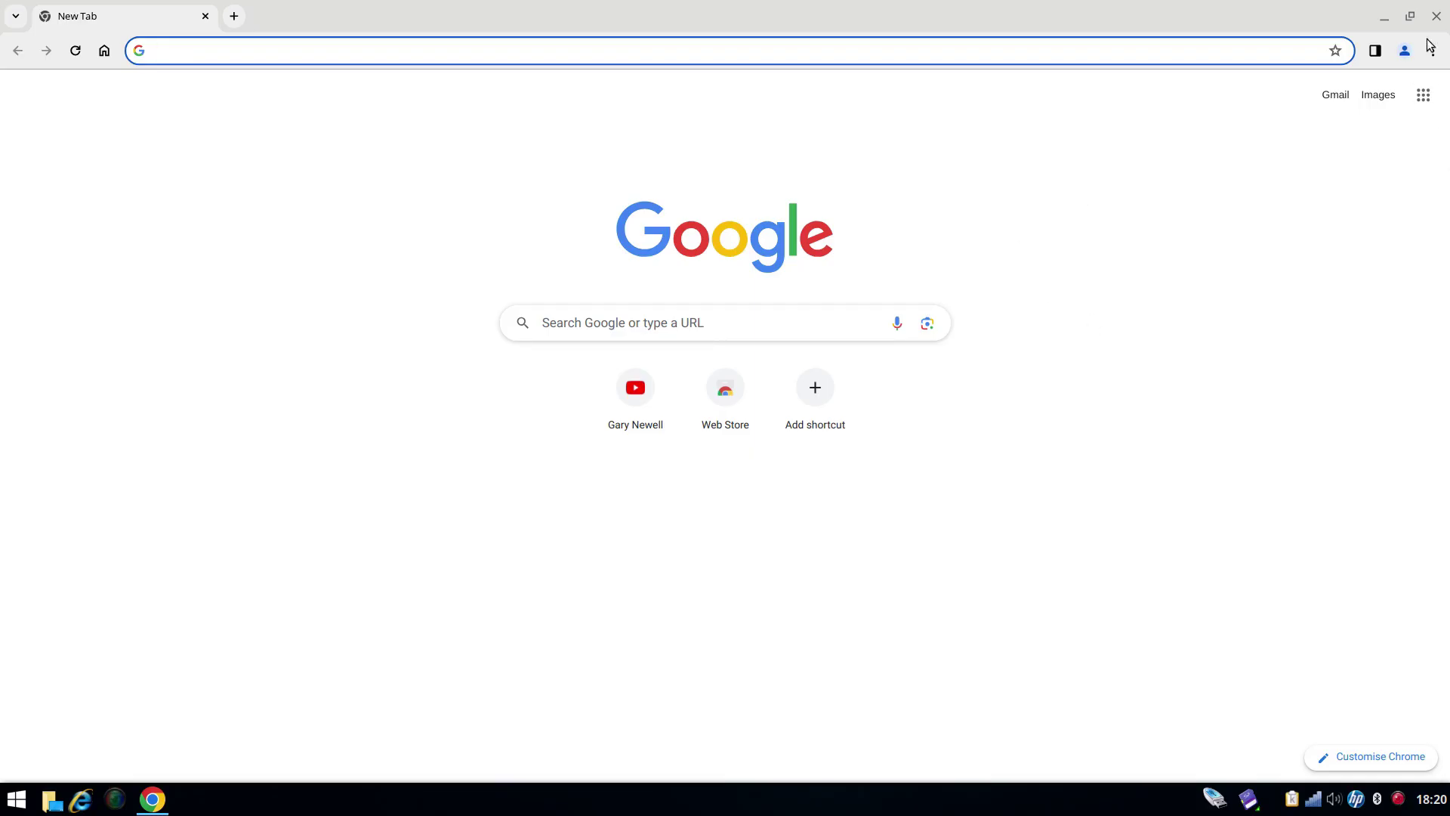
left_click(1436, 16)
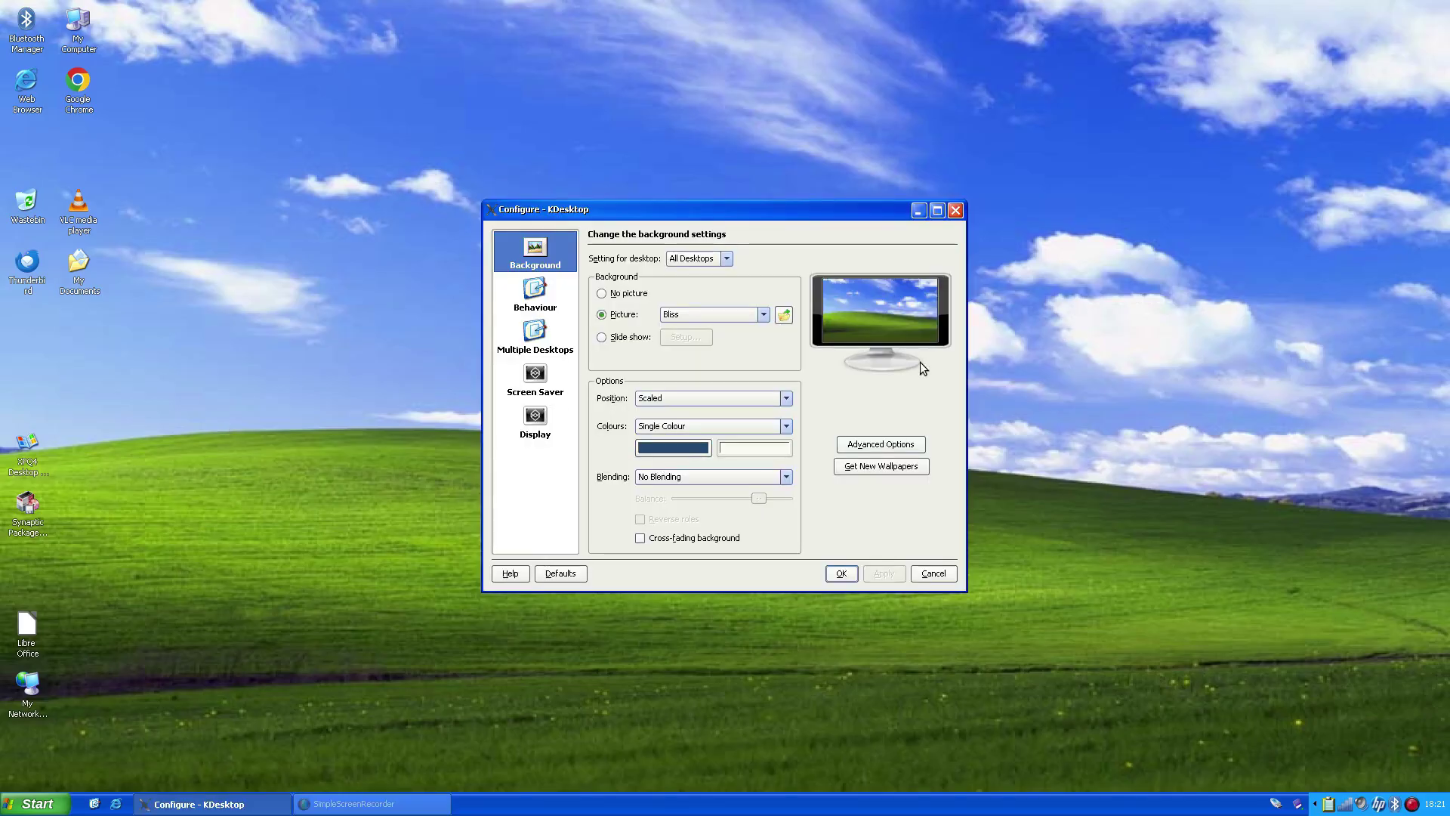
Step: Try Centaurus and Curls on Green, then apply Dolomiti as wallpaper and close Configure - KDesktop
left_click(763, 315)
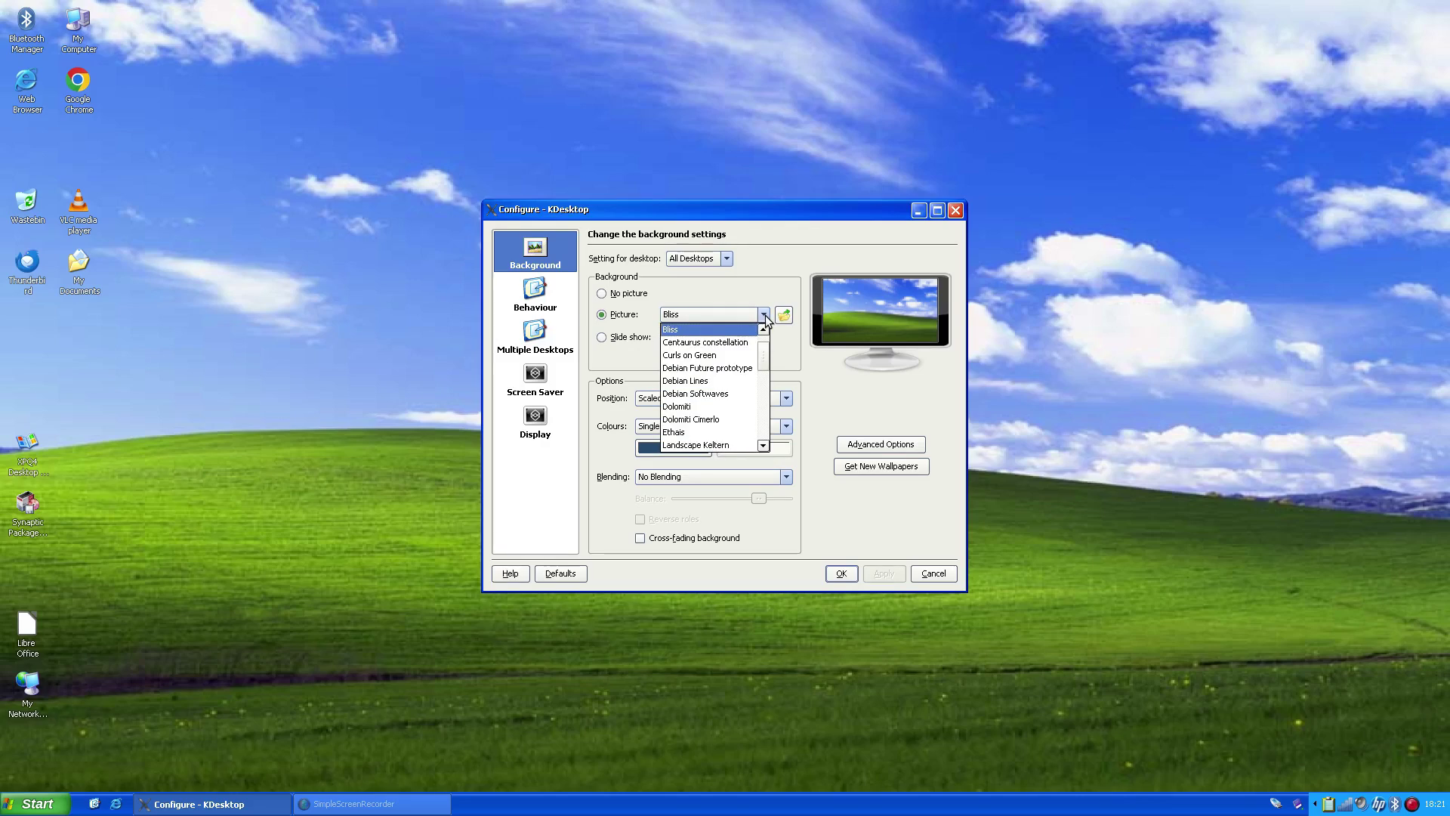
left_click(746, 342)
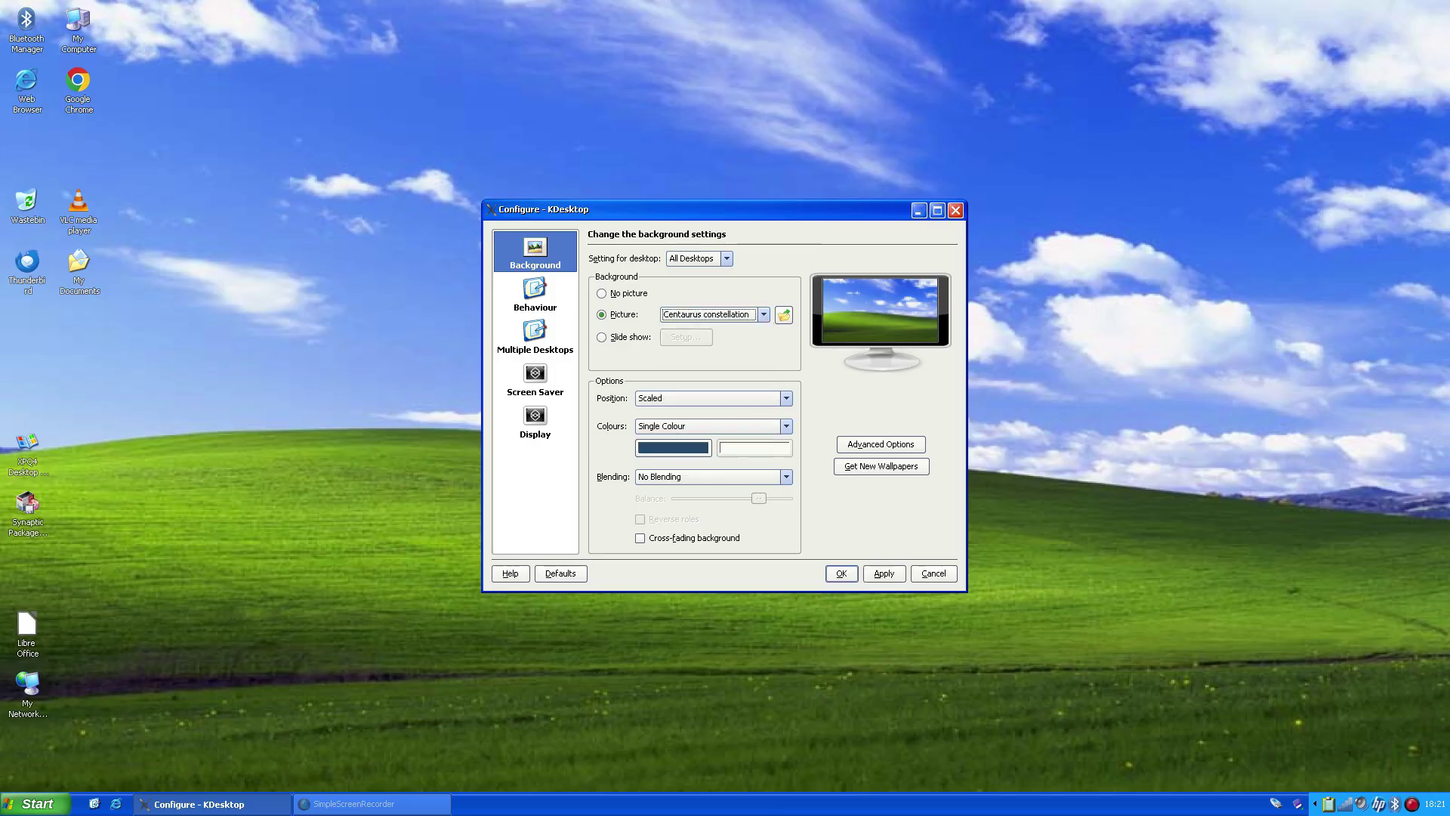
left_click(763, 315)
left_click(737, 345)
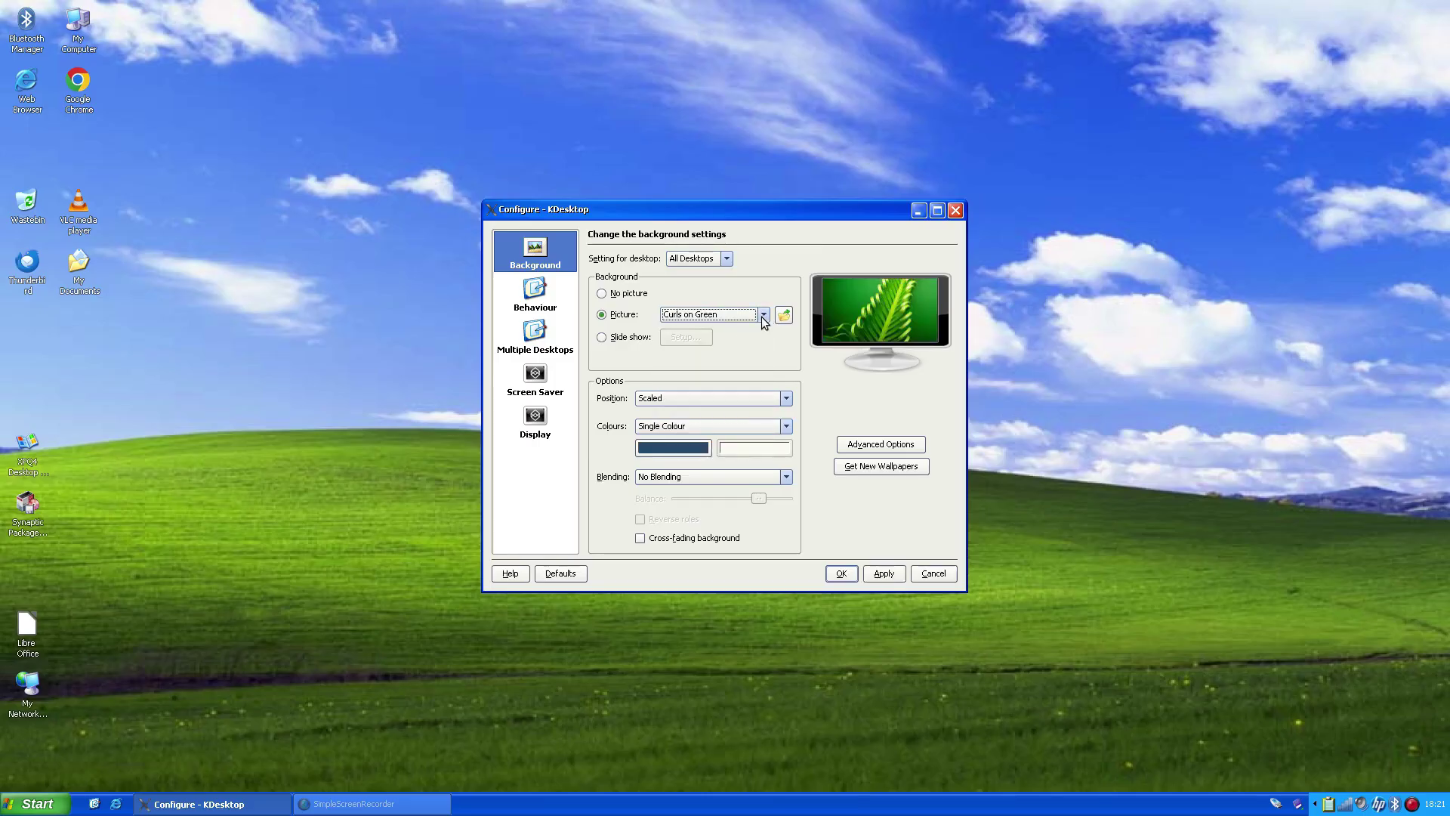
left_click(763, 315)
left_click(737, 378)
left_click(884, 573)
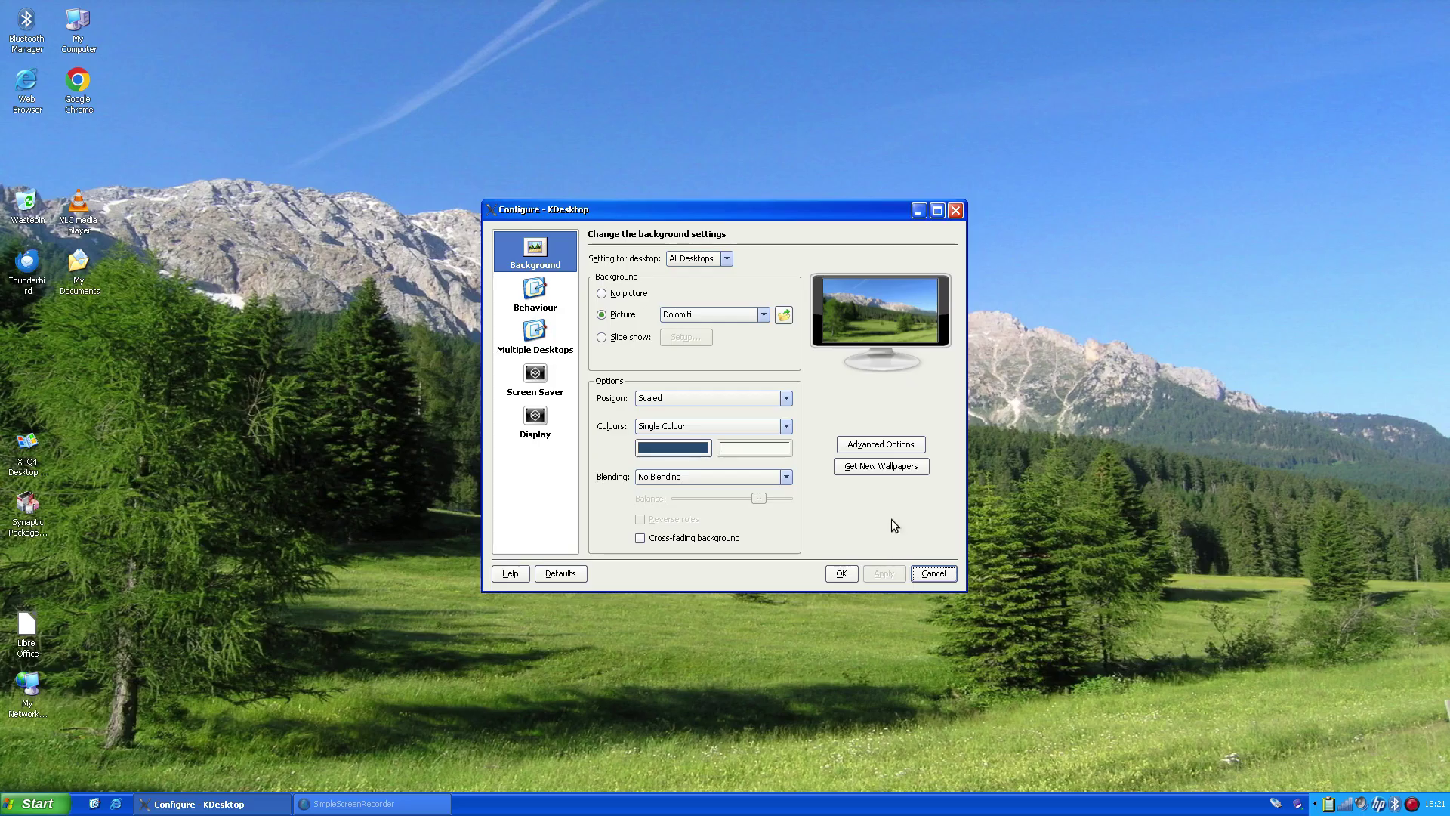
left_click_drag(776, 210, 749, 198)
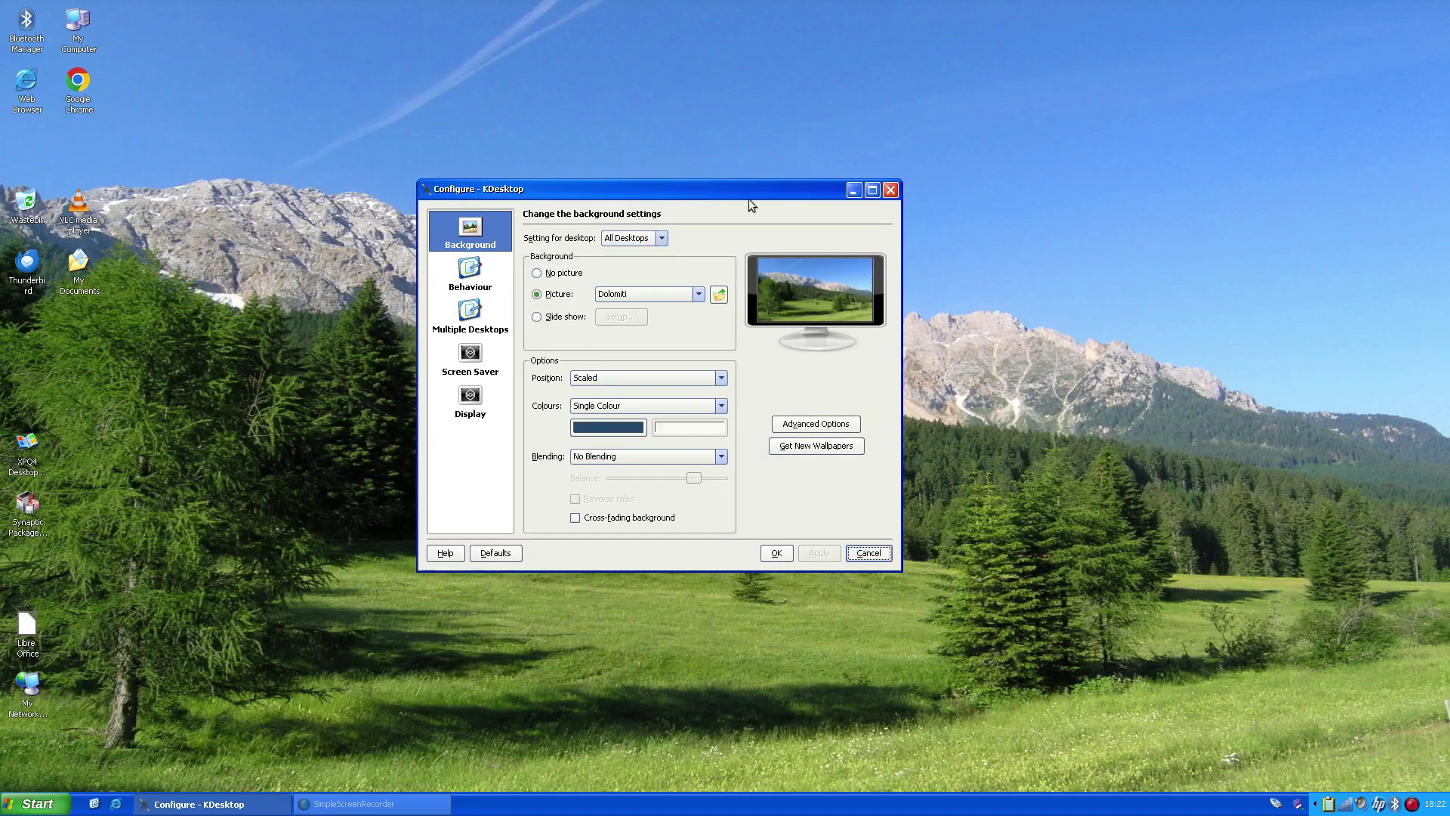
left_click(892, 189)
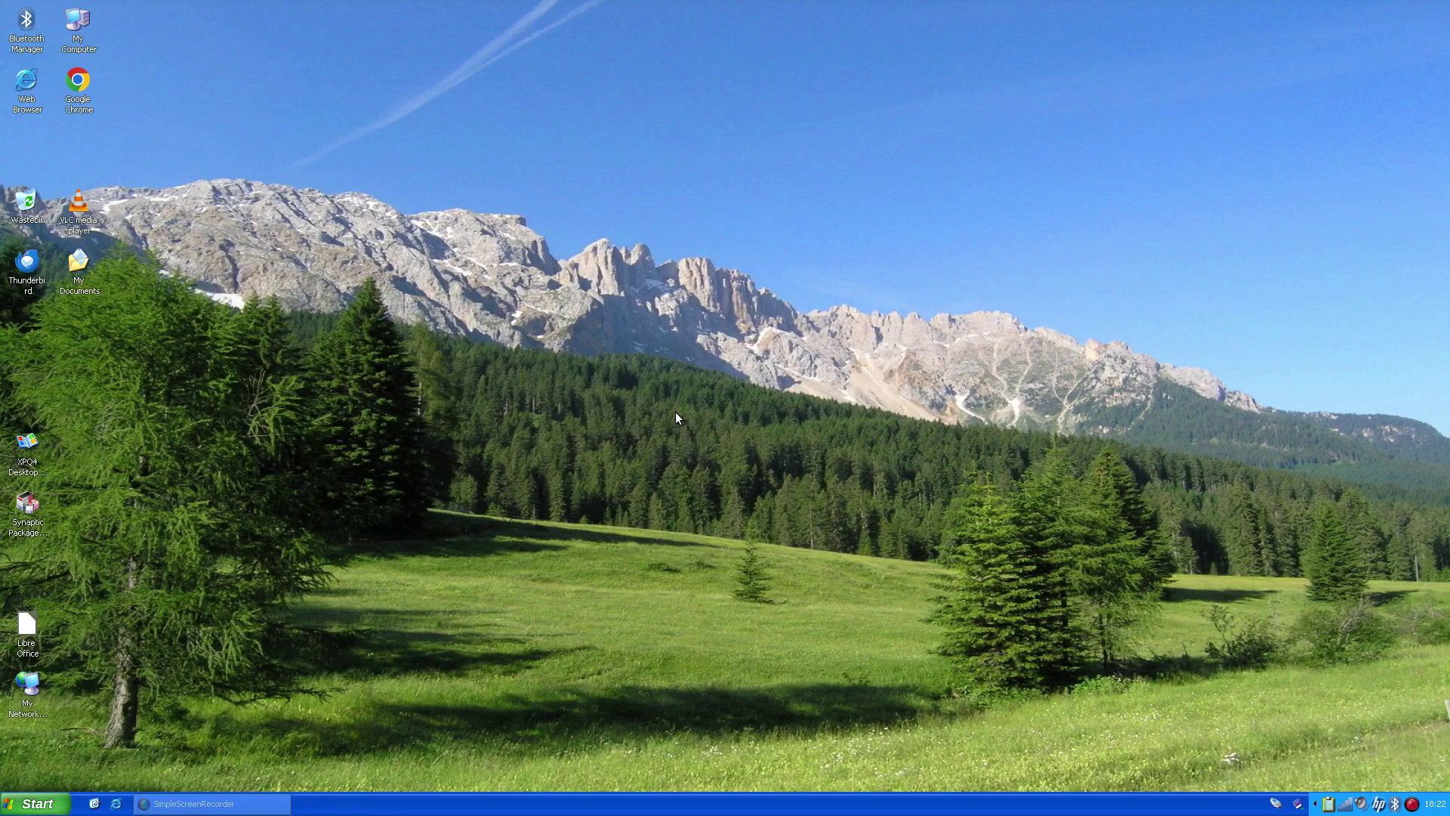